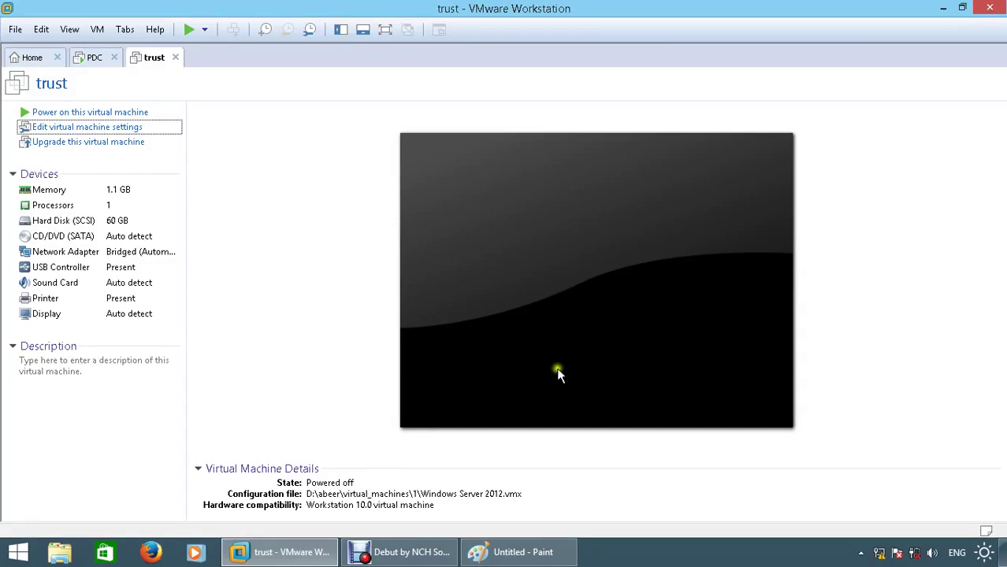
Power on the trust VM, answer 'I Copied It', and let Windows Server 2012 R2 boot.
{"action": "left_click", "coordinate": [71, 112]}
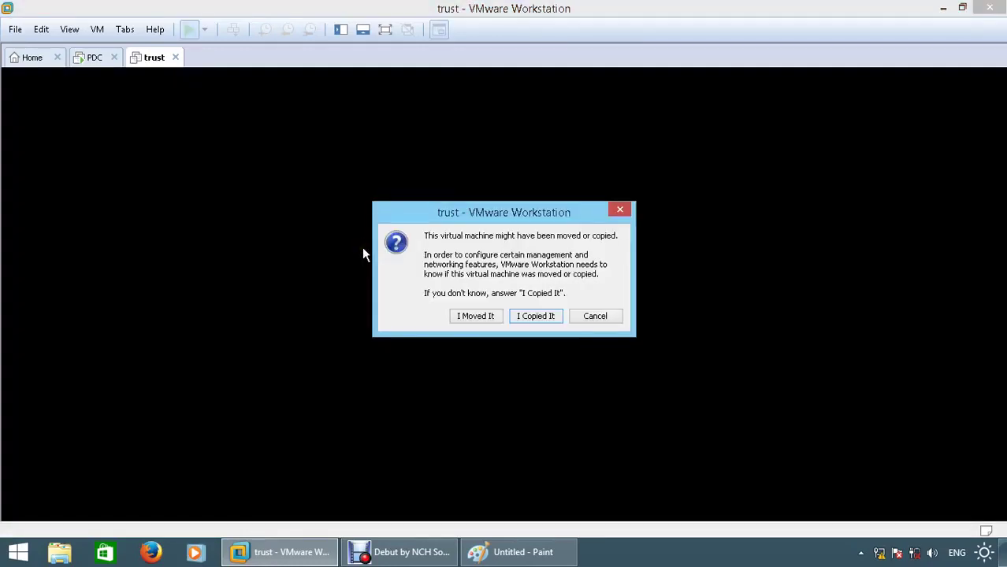
{"action": "left_click", "coordinate": [540, 317]}
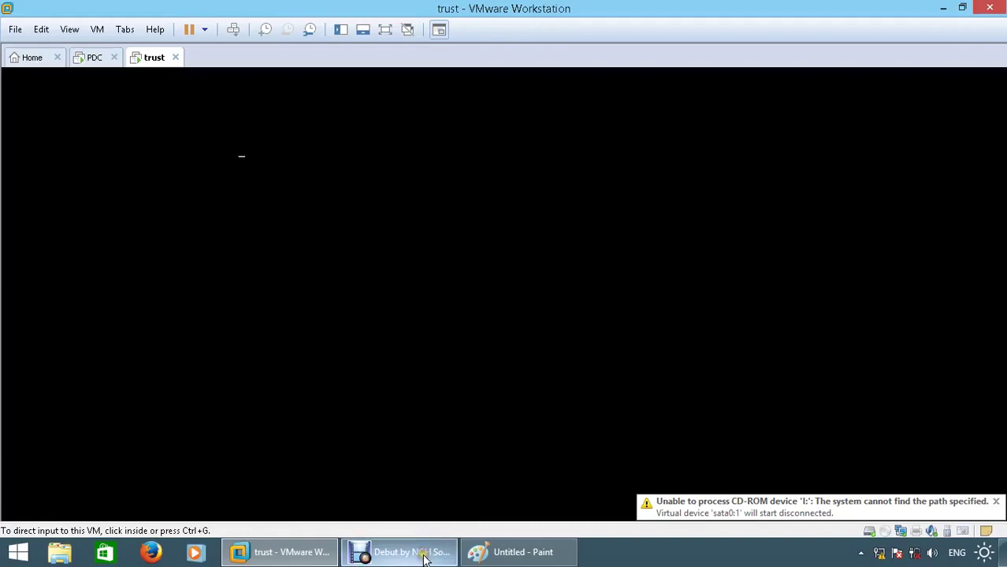
{"action": "mouse_move", "coordinate": [425, 558]}
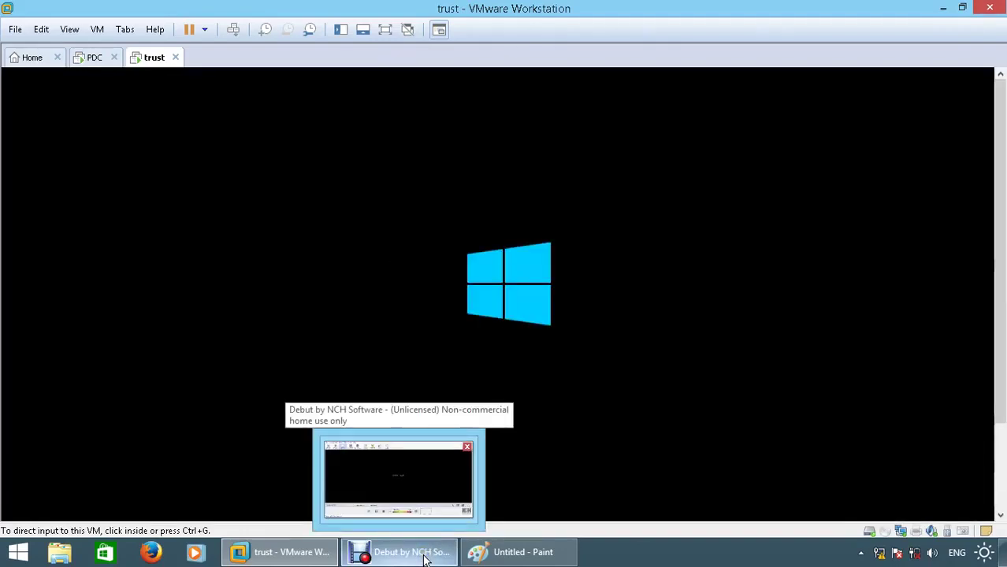
{"action": "left_click", "coordinate": [425, 558]}
{"action": "left_click", "coordinate": [298, 494]}
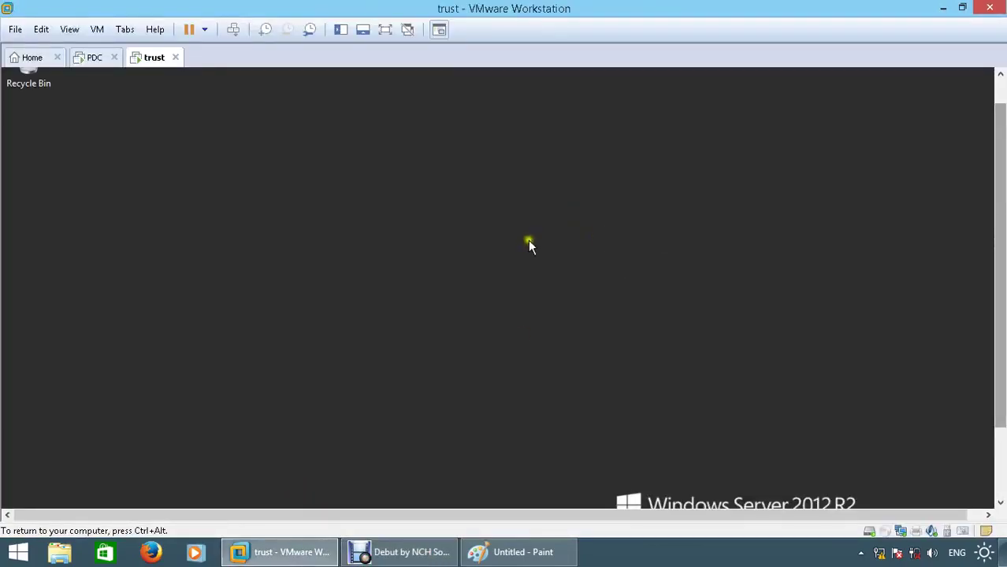
Switch to the PDC machine, unlock it with the administrator password, and go full screen.
{"action": "key", "text": "ctrl+alt"}
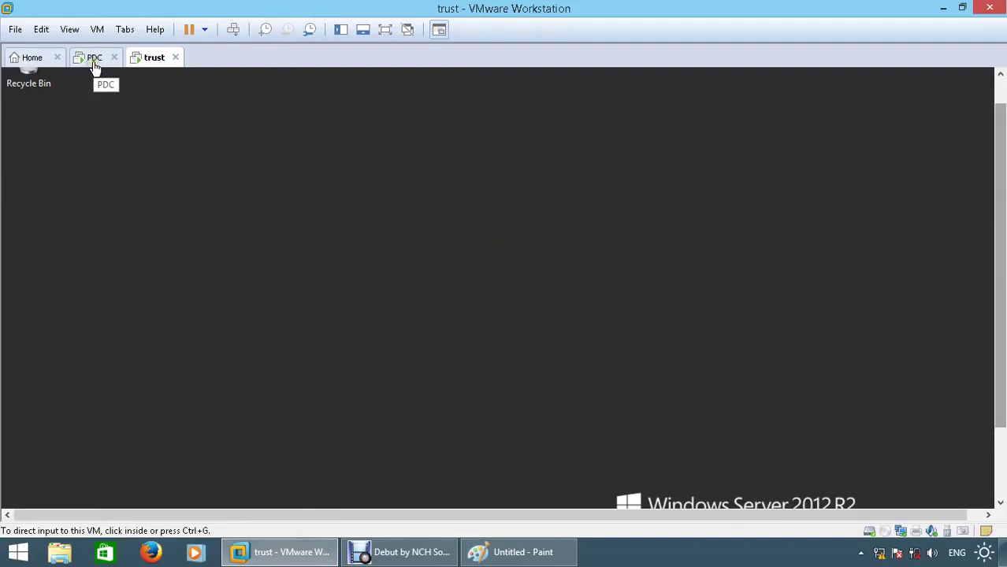
{"action": "left_click", "coordinate": [94, 63]}
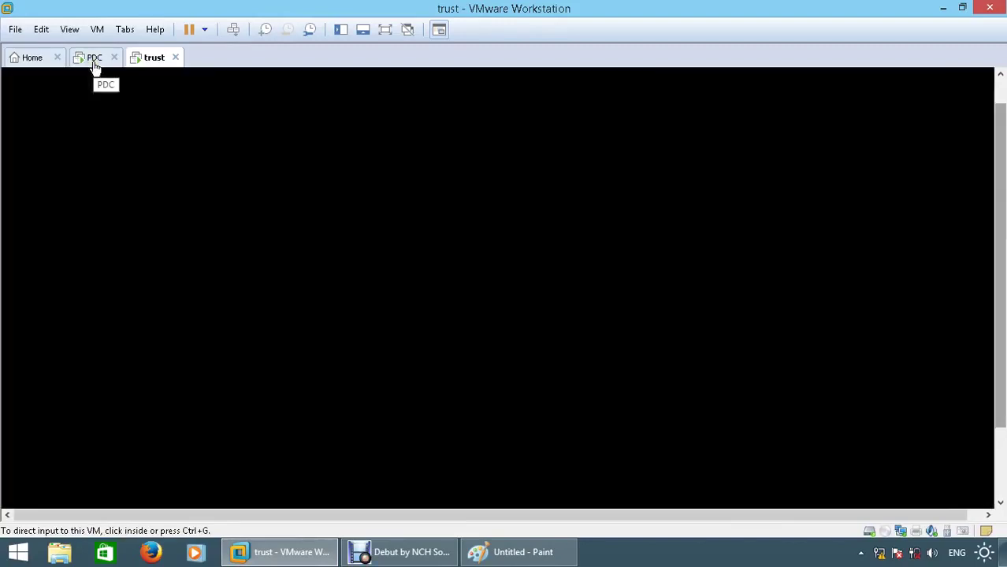
{"action": "left_click", "coordinate": [149, 63]}
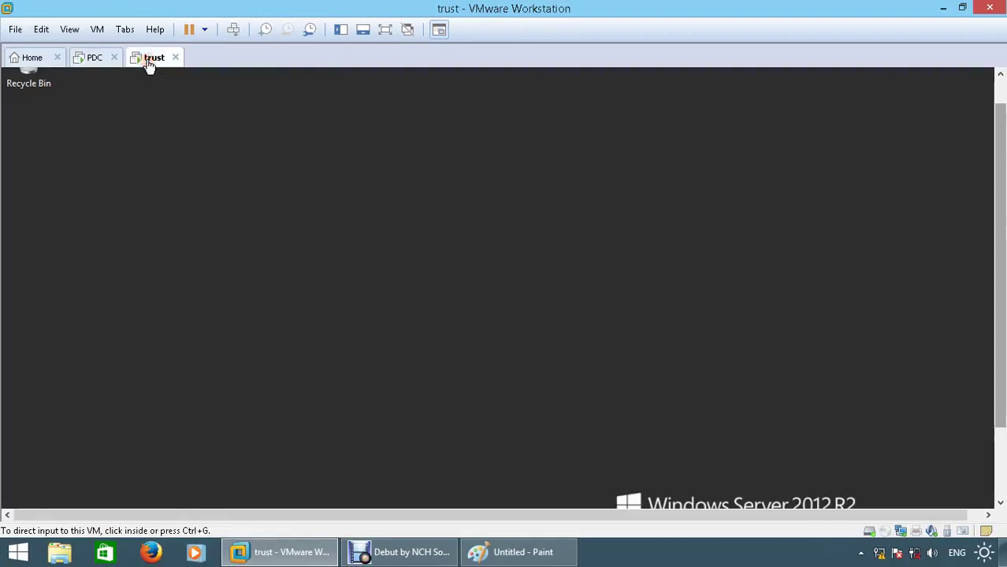
{"action": "left_click", "coordinate": [95, 60]}
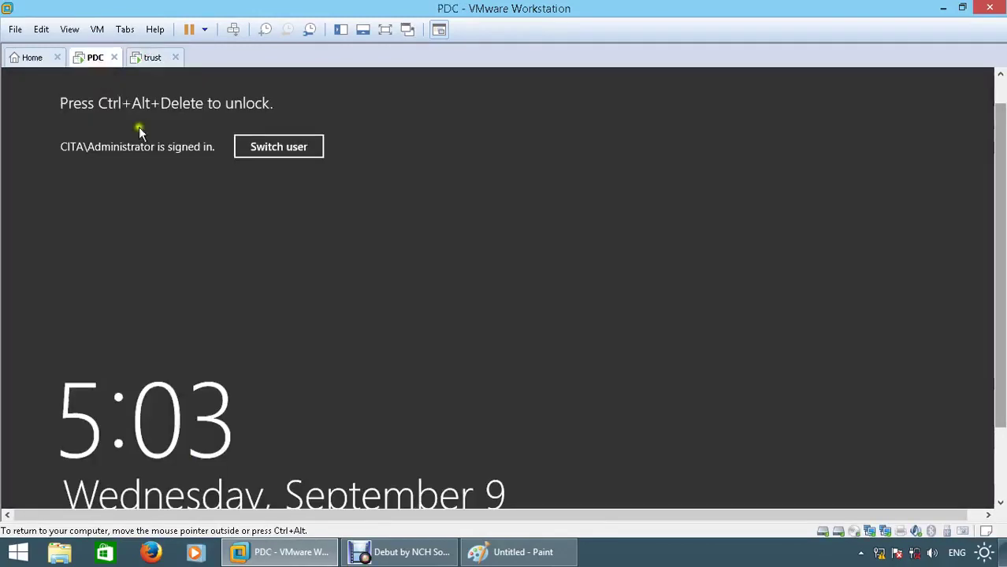
{"action": "left_click", "coordinate": [394, 236]}
{"action": "key", "text": "ctrl+alt+Insert"}
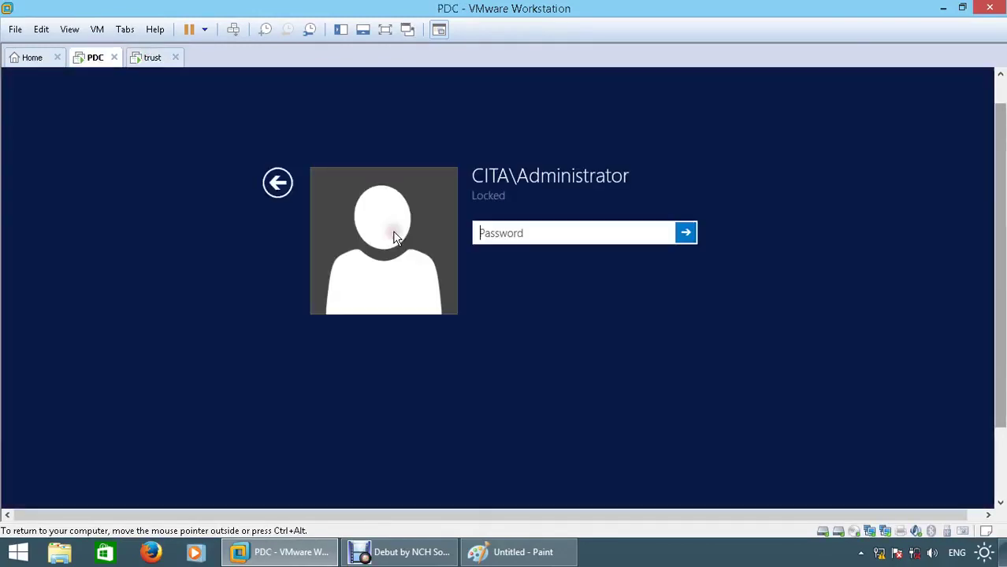
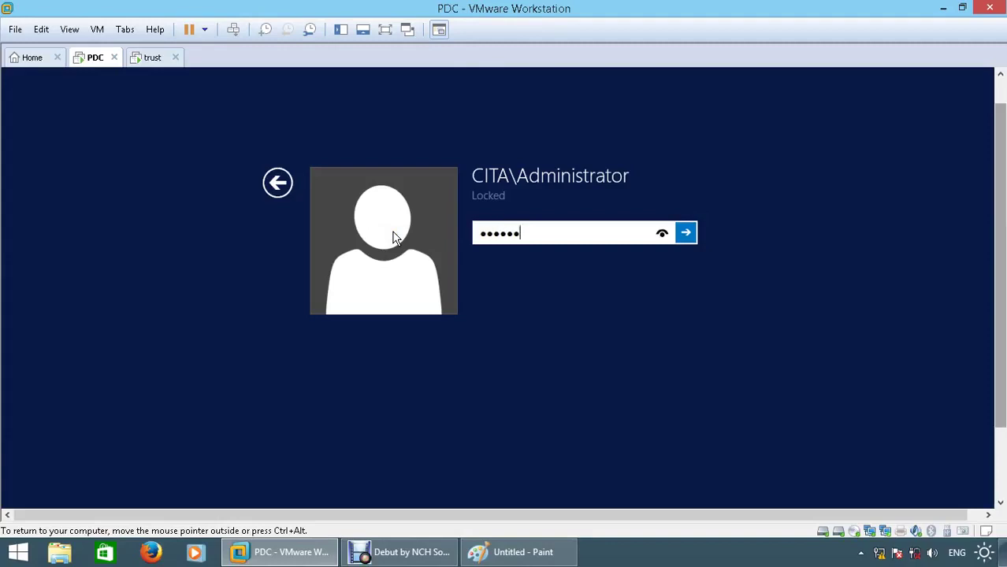
{"action": "key", "text": "Return"}
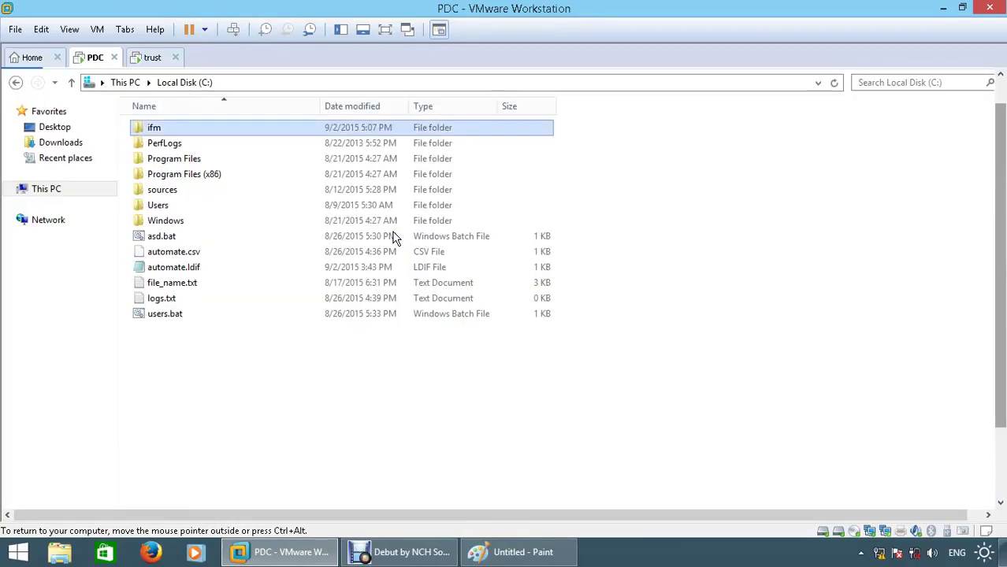
{"action": "key", "text": "ctrl+alt+Return"}
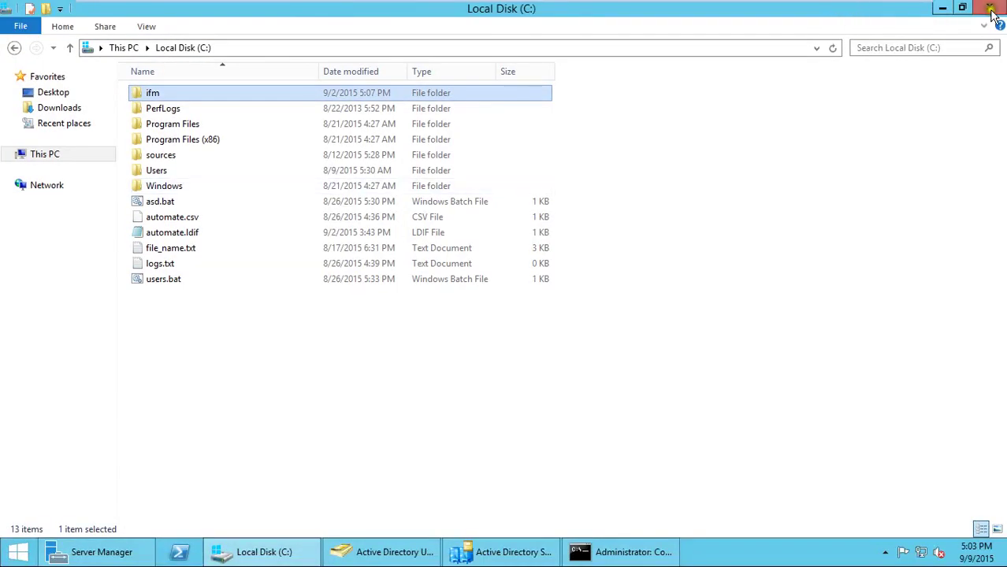
Close the leftover Local Disk (C:), Server Manager, ntdsutil command prompt and Sites and Services windows.
{"action": "left_click", "coordinate": [990, 7]}
{"action": "left_click", "coordinate": [990, 8]}
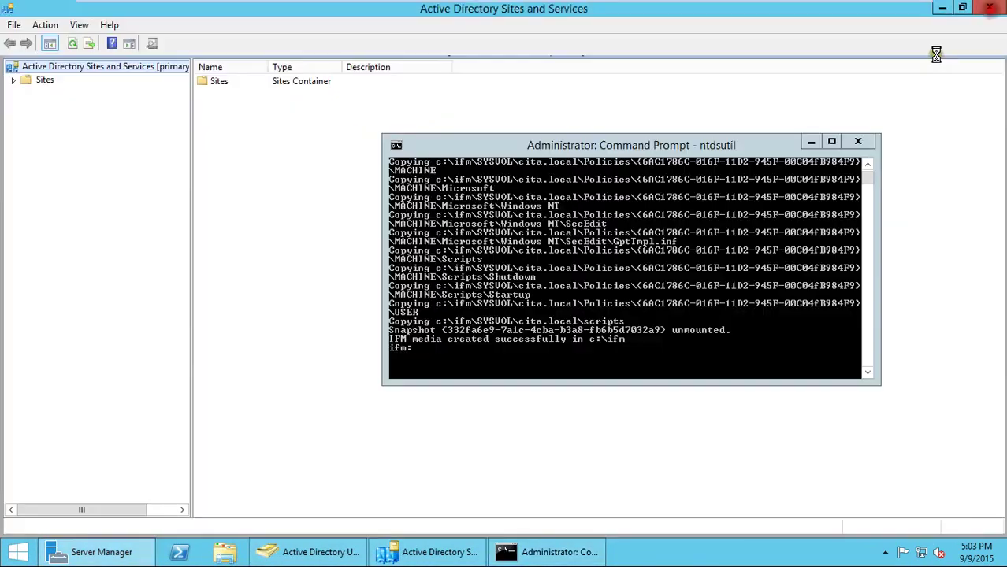
{"action": "left_click", "coordinate": [859, 145]}
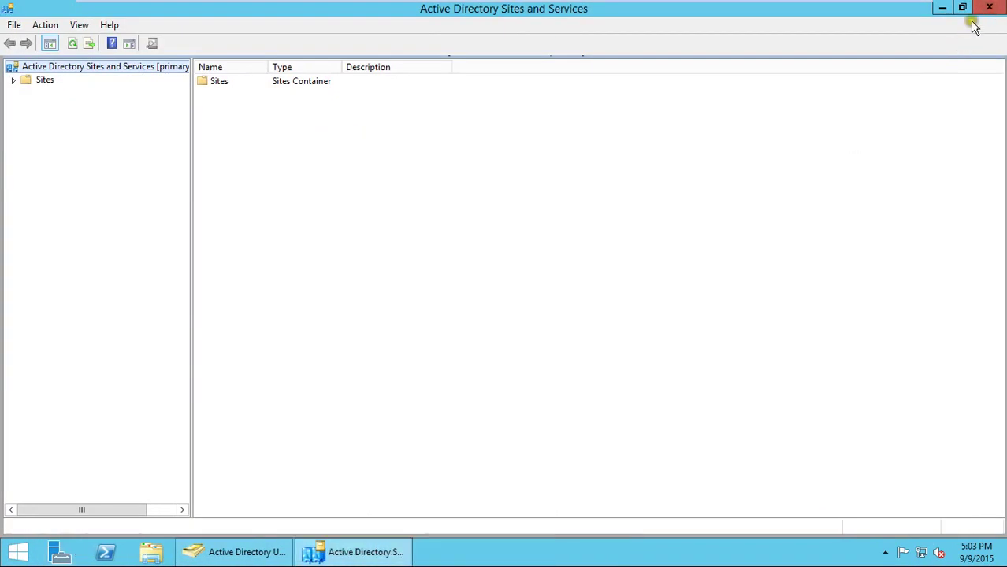
{"action": "left_click", "coordinate": [990, 7]}
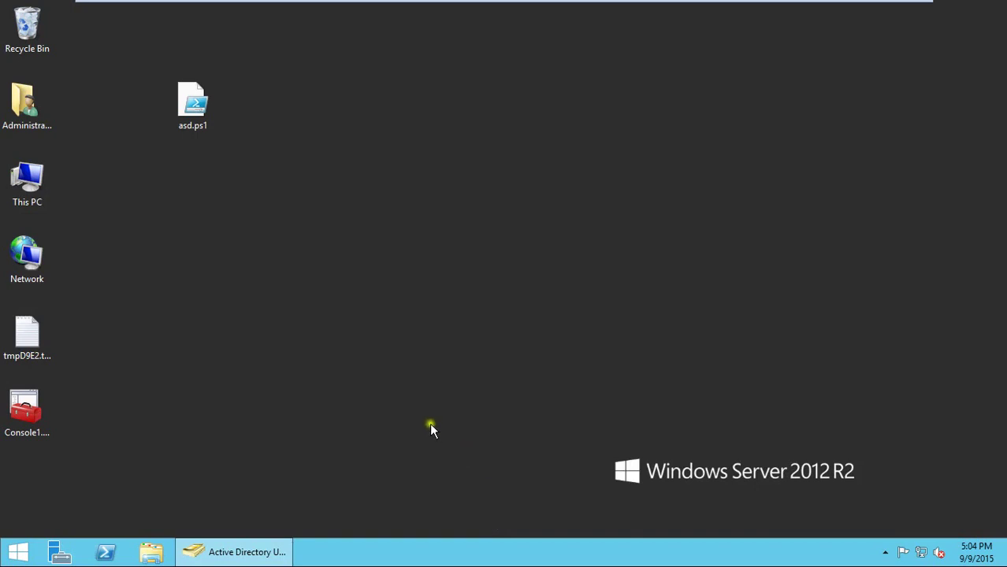
{"action": "left_click", "coordinate": [225, 552]}
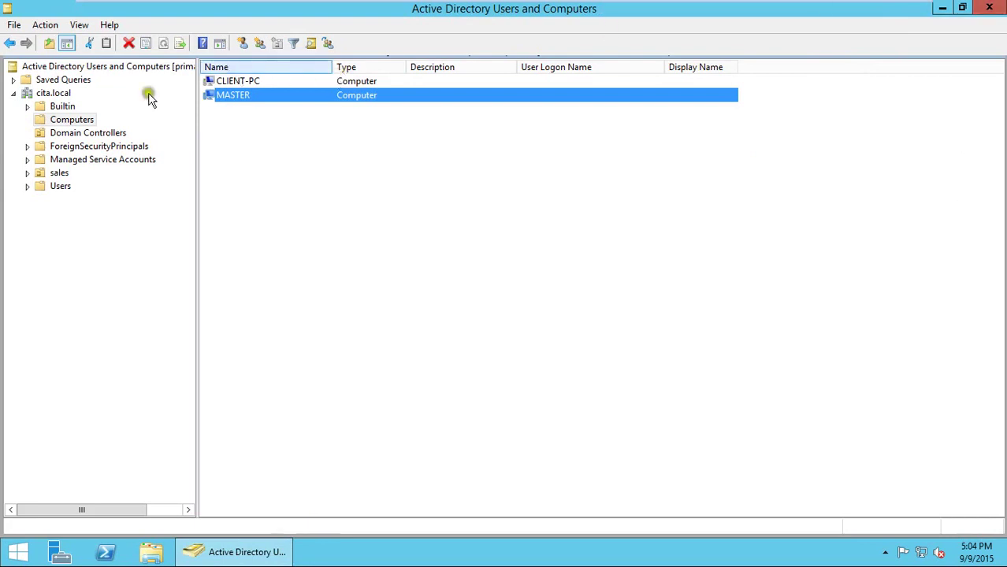
{"action": "left_click", "coordinate": [52, 93]}
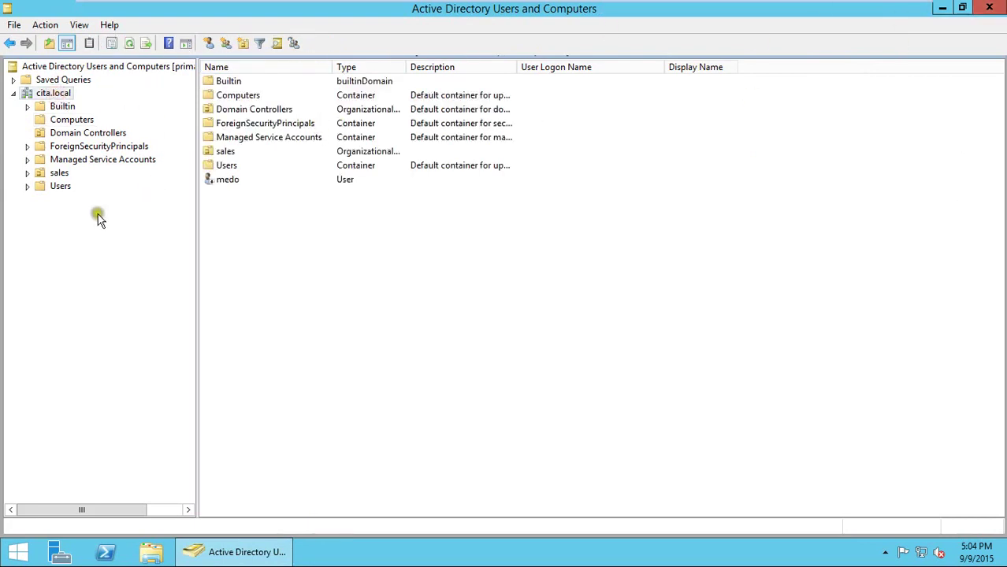
{"action": "left_click", "coordinate": [58, 175]}
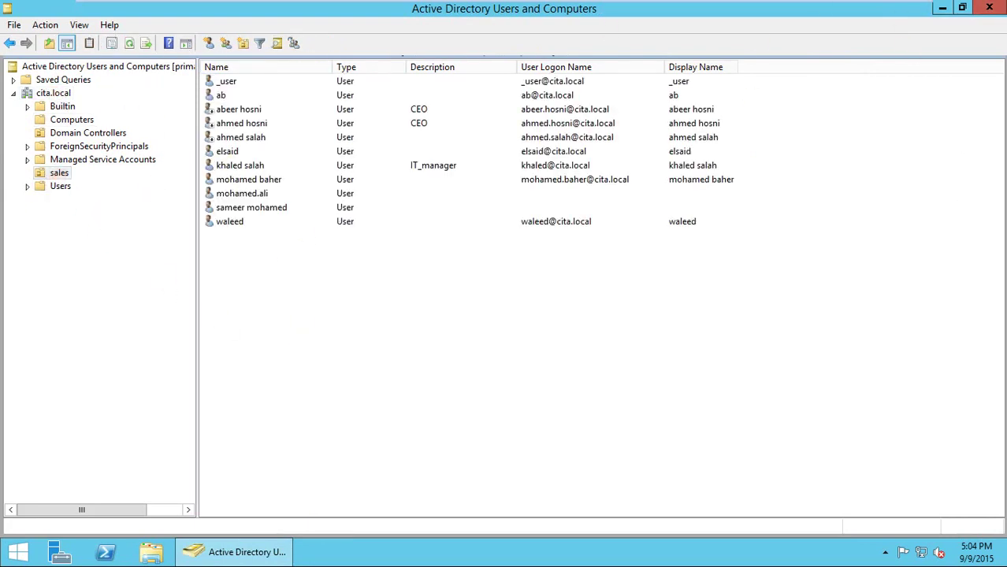
{"action": "mouse_move", "coordinate": [1006, 1]}
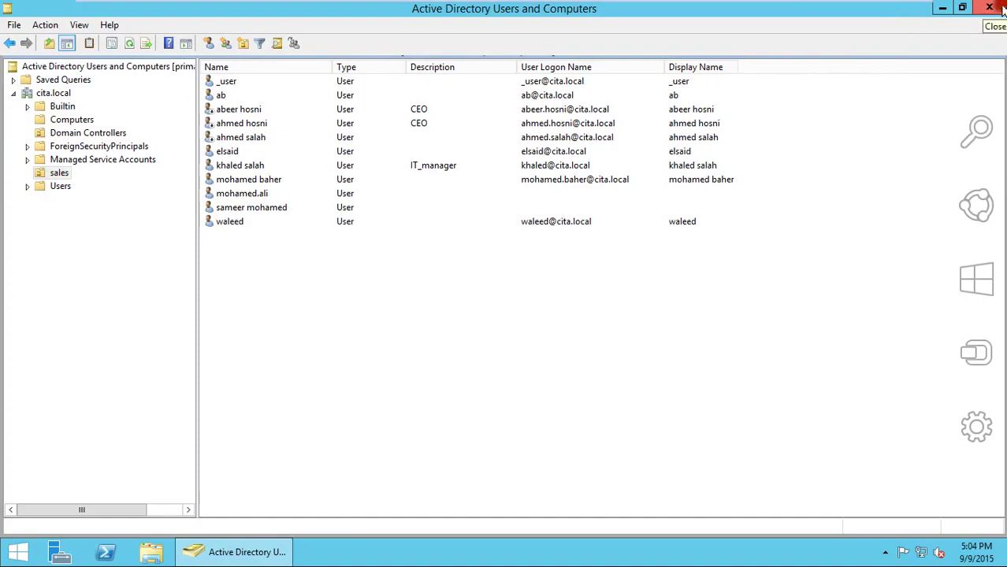
{"action": "left_click", "coordinate": [943, 8]}
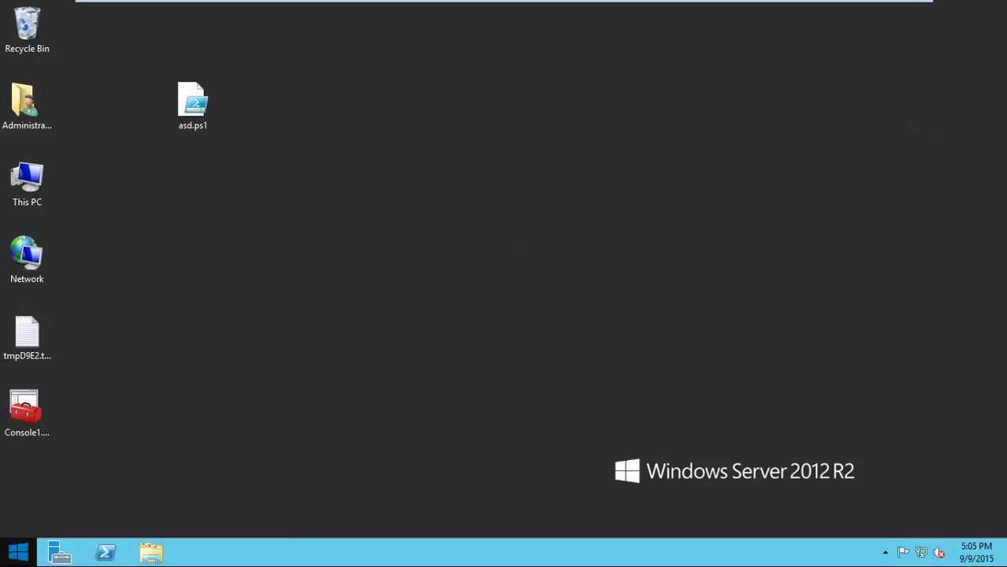
Launch dnsmgmt.msc from the Run box to open DNS Manager on PRIMARY.
{"action": "right_click", "coordinate": [18, 551]}
{"action": "left_click", "coordinate": [37, 519]}
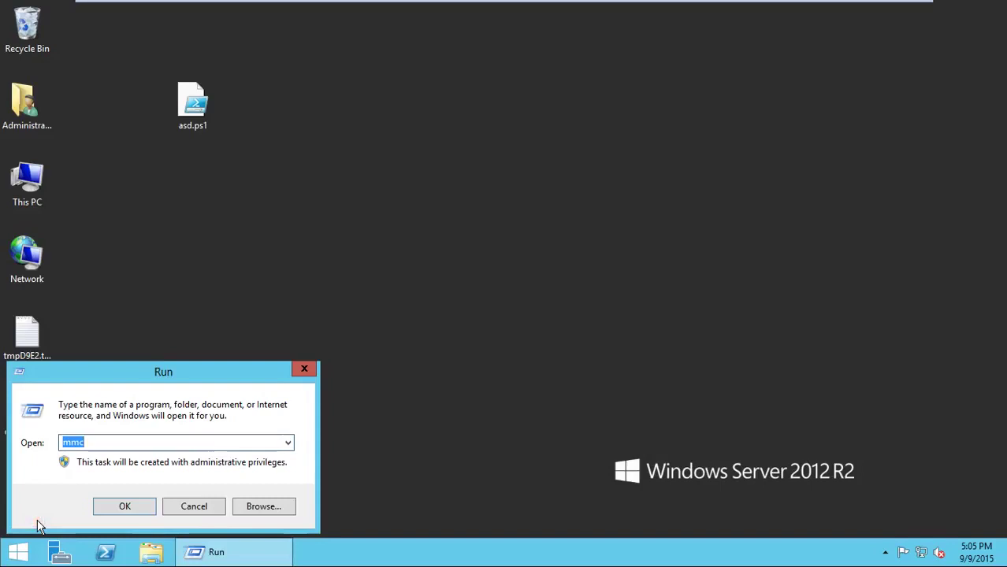
{"action": "type", "text": "dnsmgmt."}
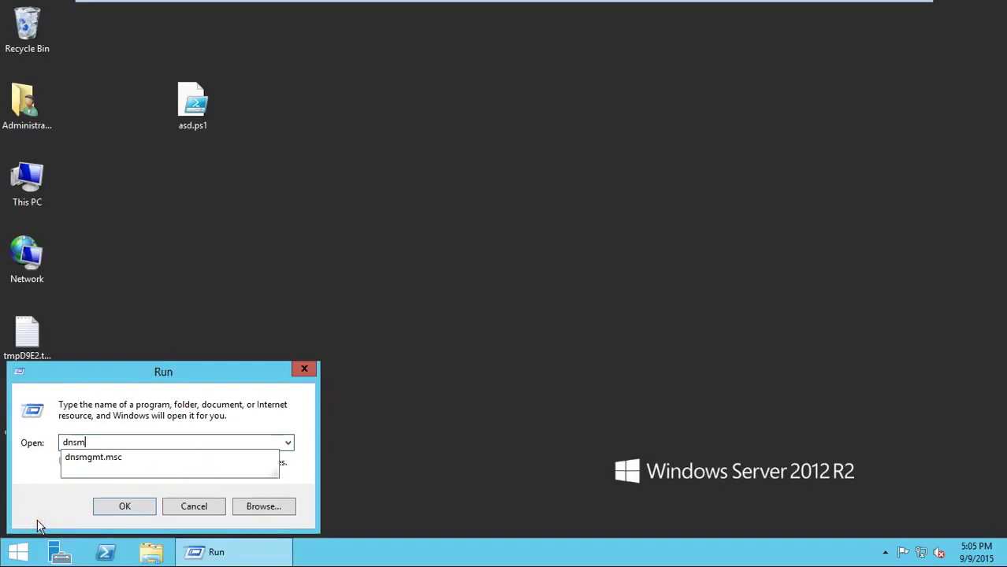
{"action": "type", "text": "msc"}
{"action": "key", "text": "Return"}
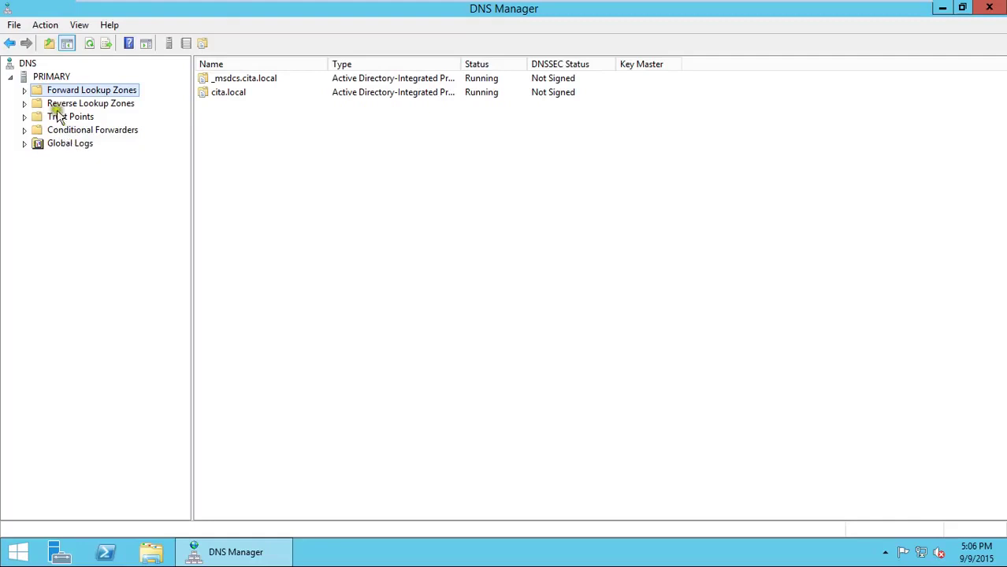
Open PRIMARY's server properties at the Forwarders tab and begin editing the forwarder list.
{"action": "left_click", "coordinate": [47, 79]}
{"action": "right_click", "coordinate": [50, 78]}
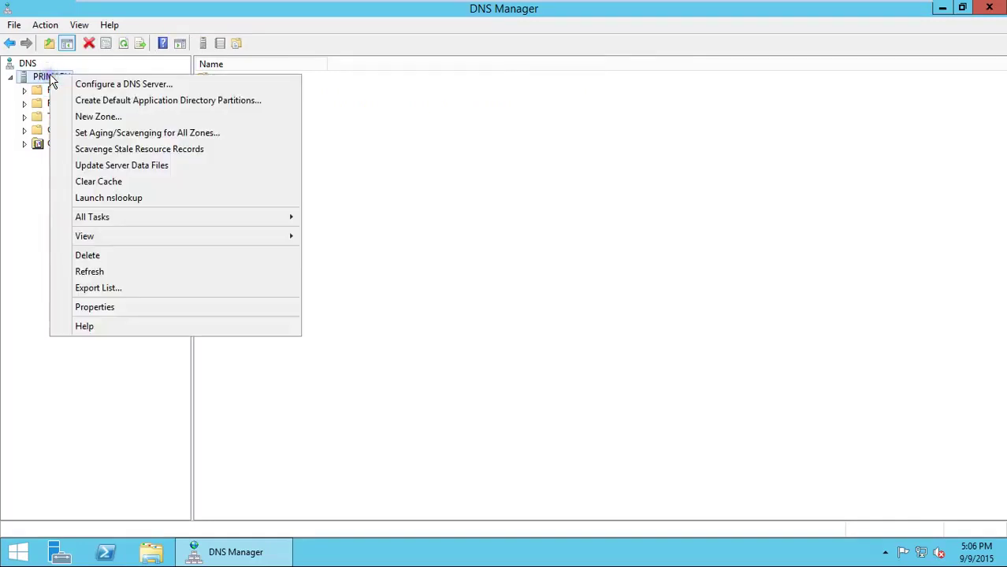
{"action": "left_click", "coordinate": [139, 312]}
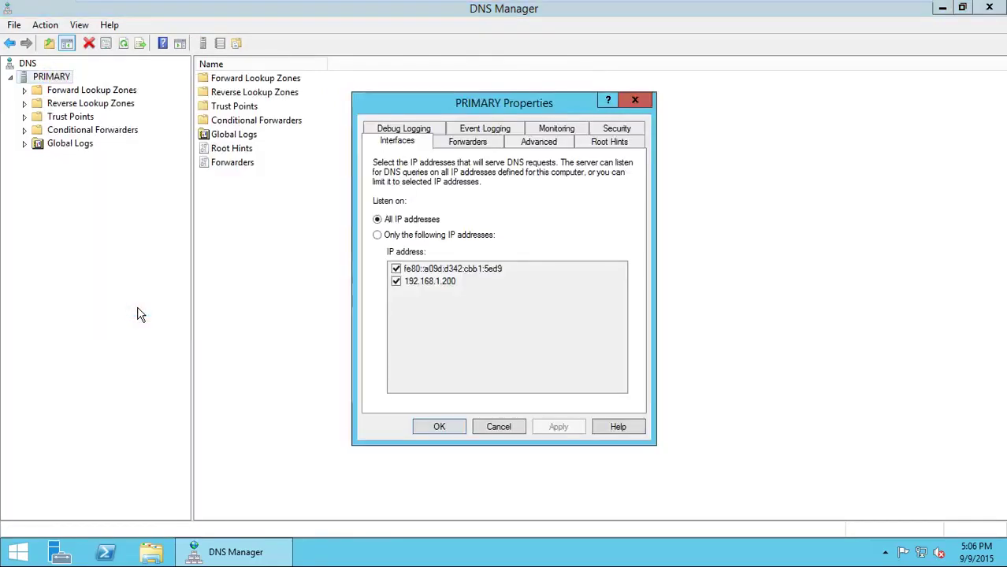
{"action": "left_click", "coordinate": [470, 143]}
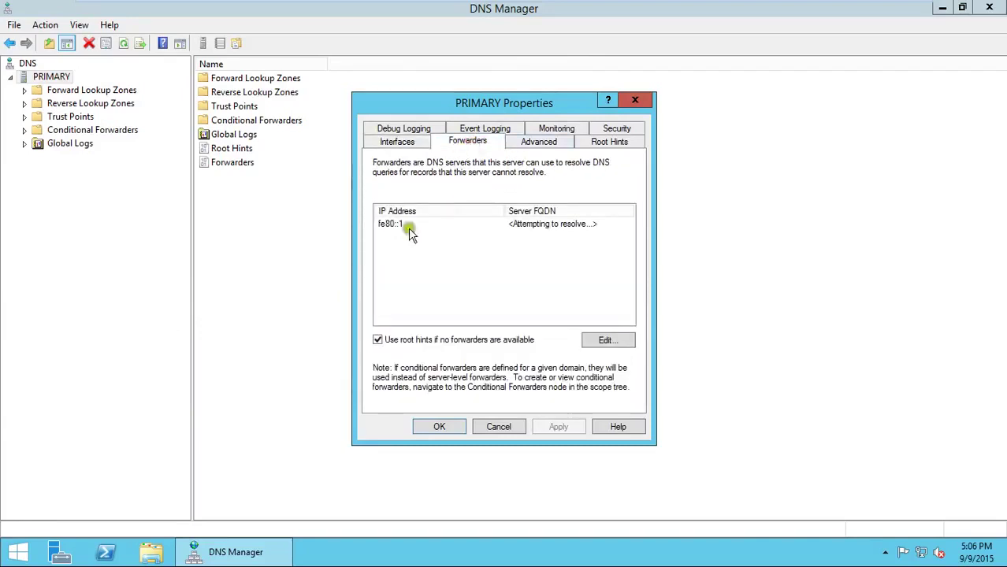
{"action": "left_click", "coordinate": [621, 342]}
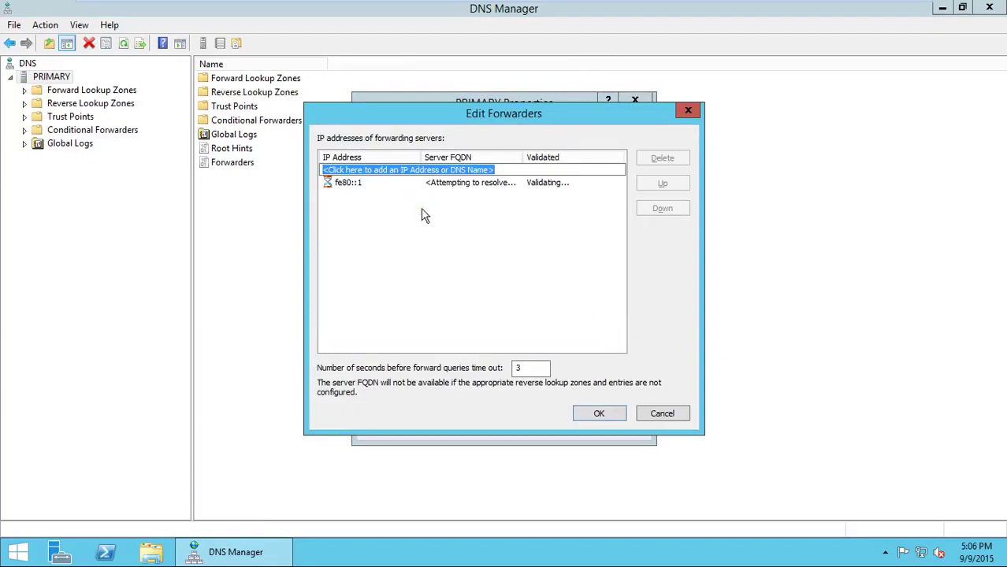
Edit the fe80::1 forwarder entry, then cancel out of Edit Forwarders and PRIMARY Properties.
{"action": "left_click", "coordinate": [341, 184]}
{"action": "left_click", "coordinate": [352, 183]}
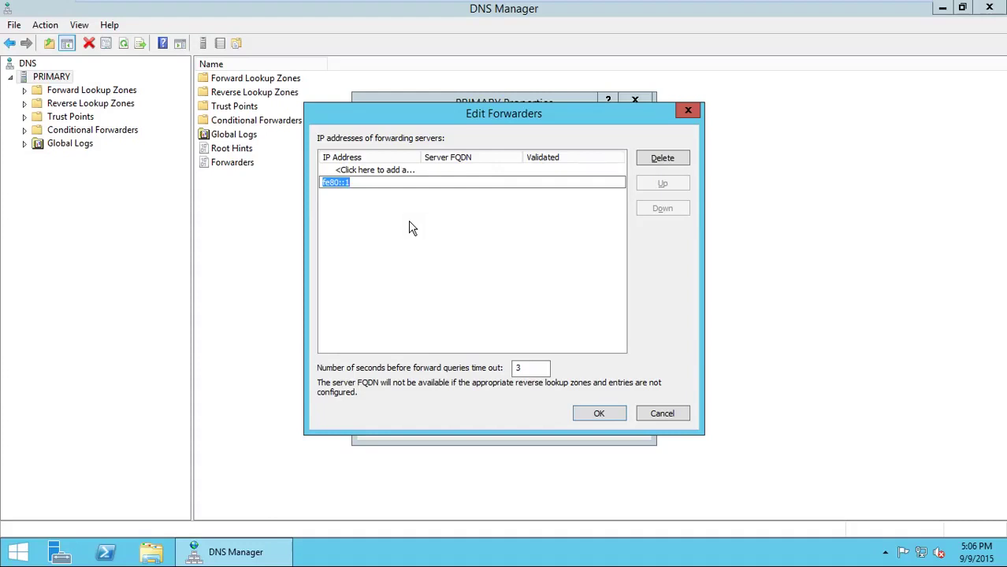
{"action": "left_click", "coordinate": [409, 228]}
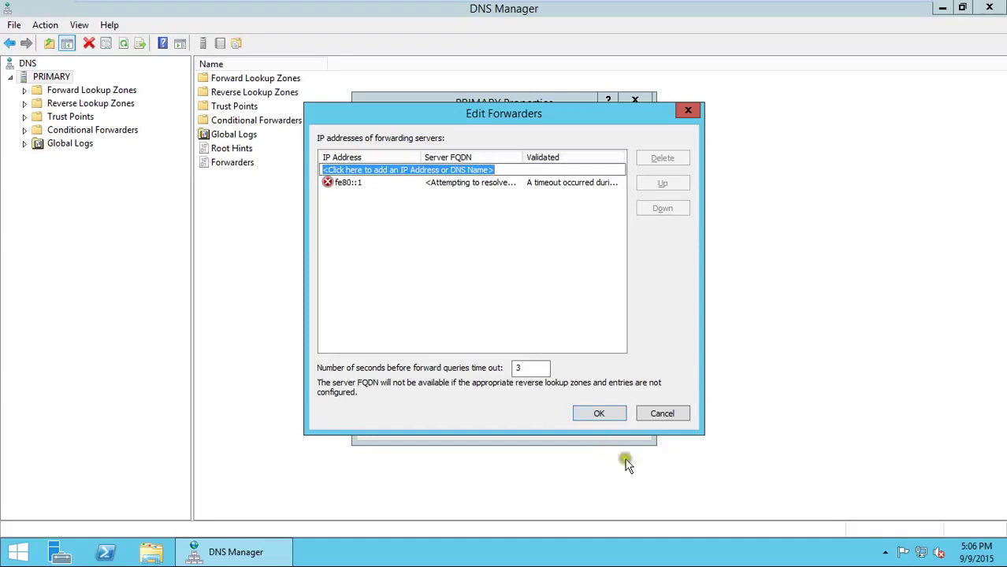
{"action": "left_click", "coordinate": [682, 415]}
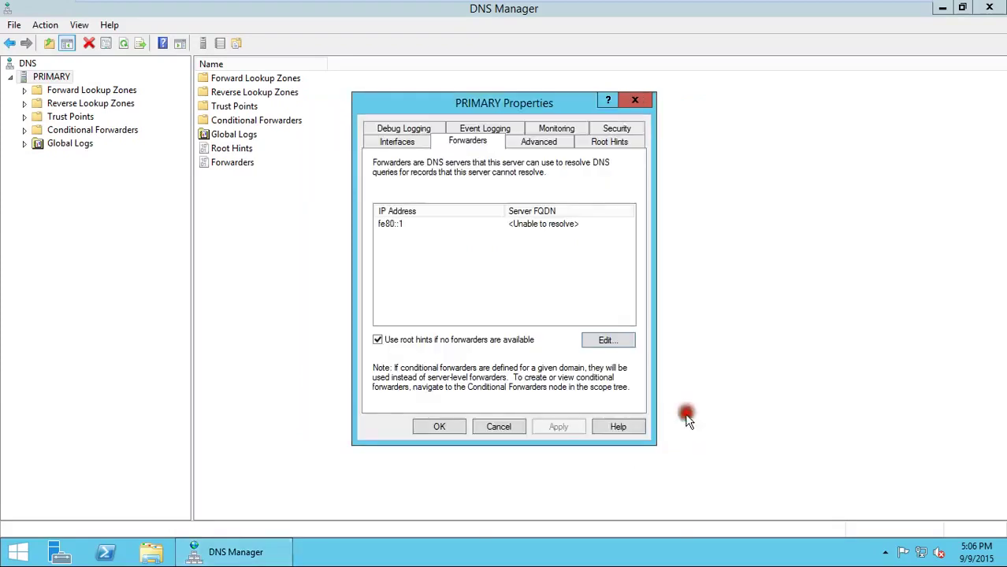
{"action": "left_click", "coordinate": [511, 427]}
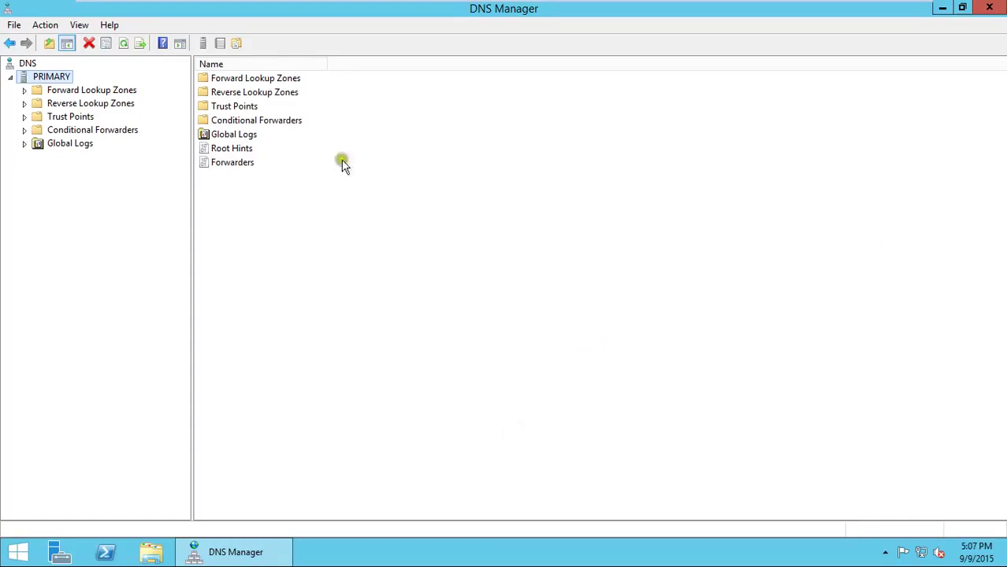
Add conditional forwarder cisco.com with master server 192.168.1.202 on PRIMARY and save it.
{"action": "left_click", "coordinate": [69, 131]}
{"action": "right_click", "coordinate": [70, 131]}
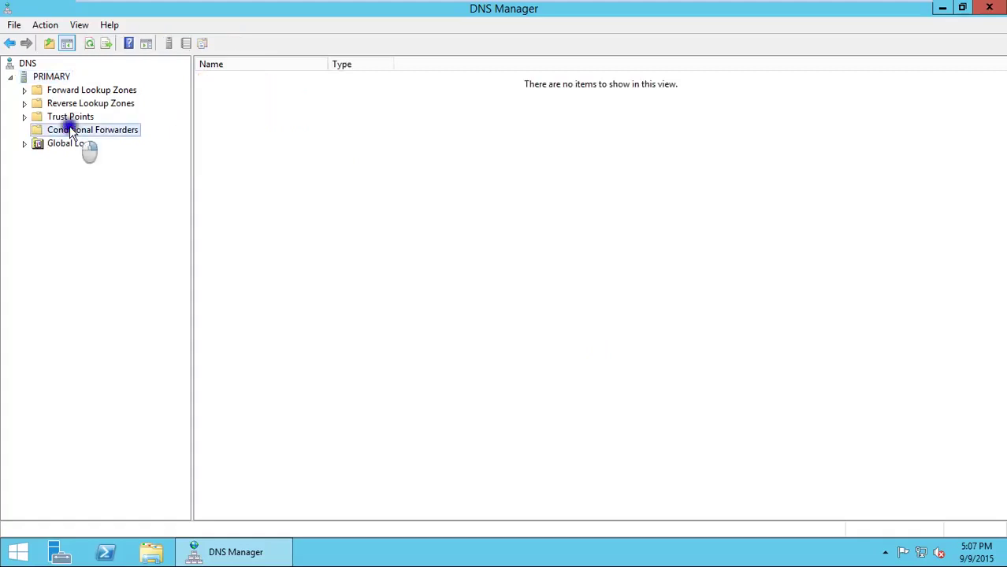
{"action": "left_click", "coordinate": [100, 139]}
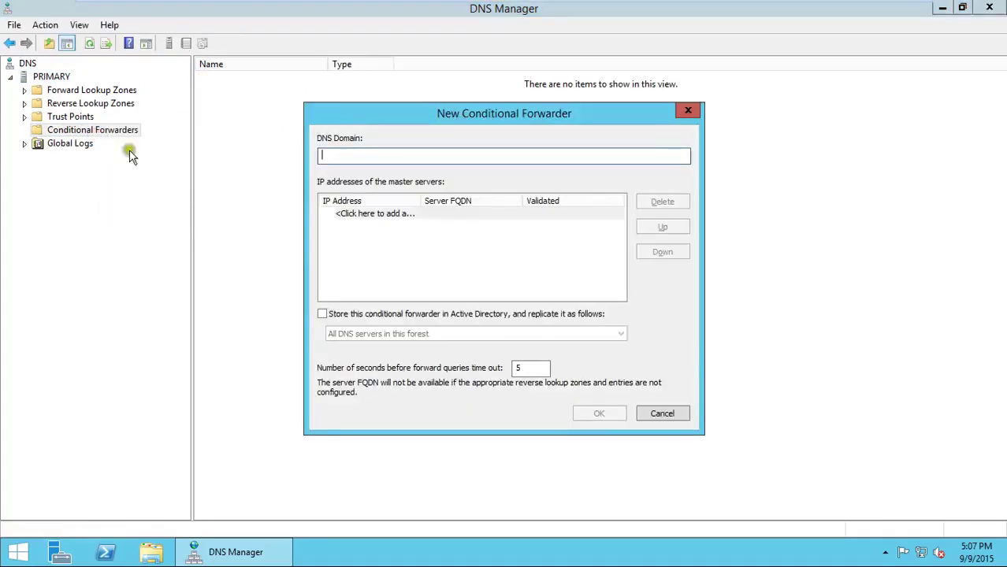
{"action": "type", "text": "cisco.com"}
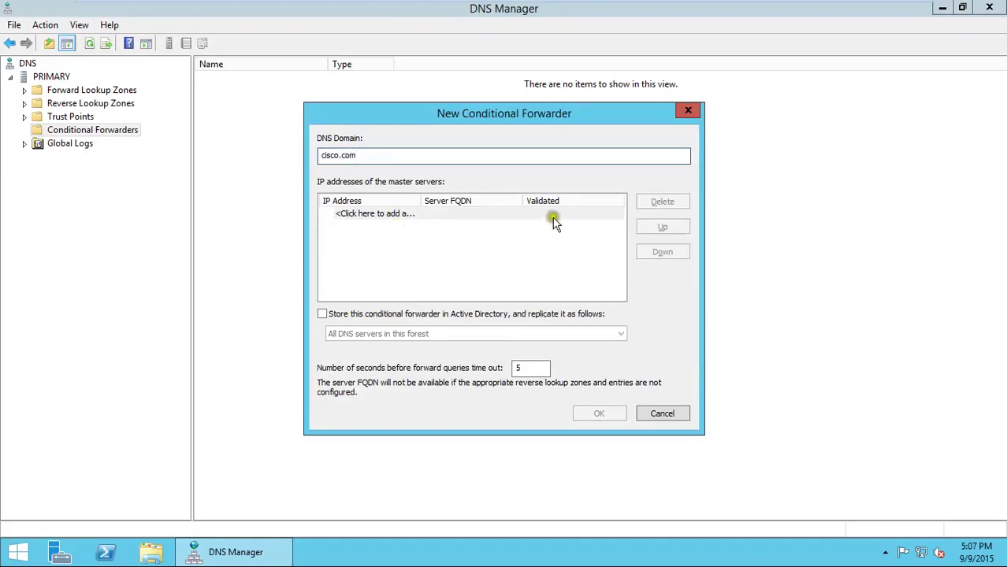
{"action": "left_click", "coordinate": [504, 215]}
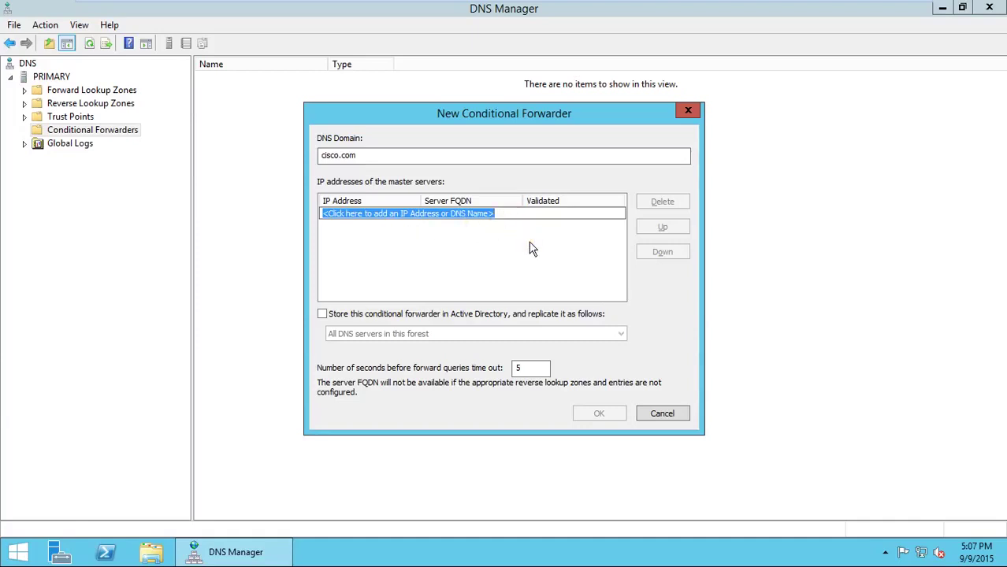
{"action": "type", "text": "192.168.1.201"}
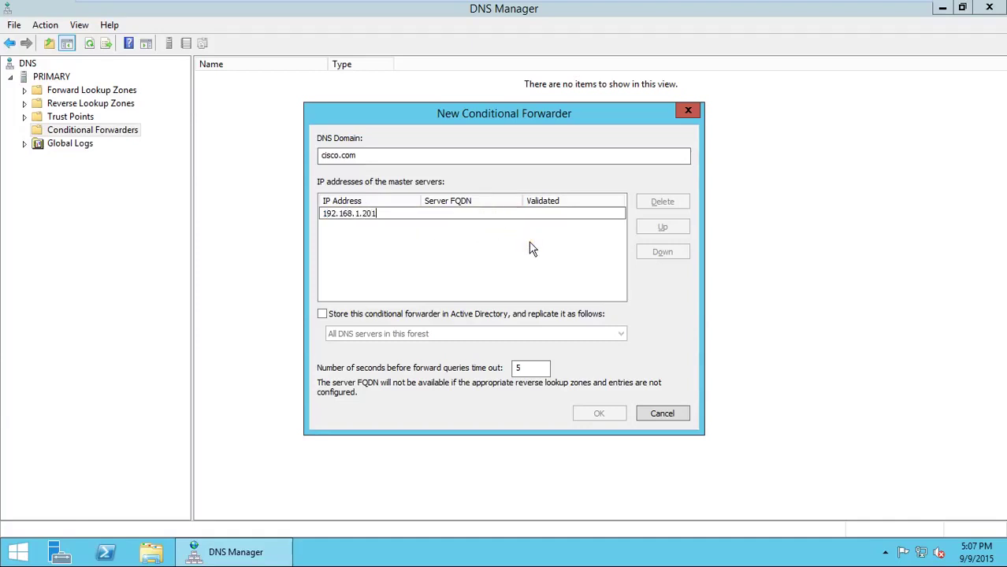
{"action": "key", "text": "BackSpace"}
{"action": "type", "text": "202"}
{"action": "left_click", "coordinate": [464, 272]}
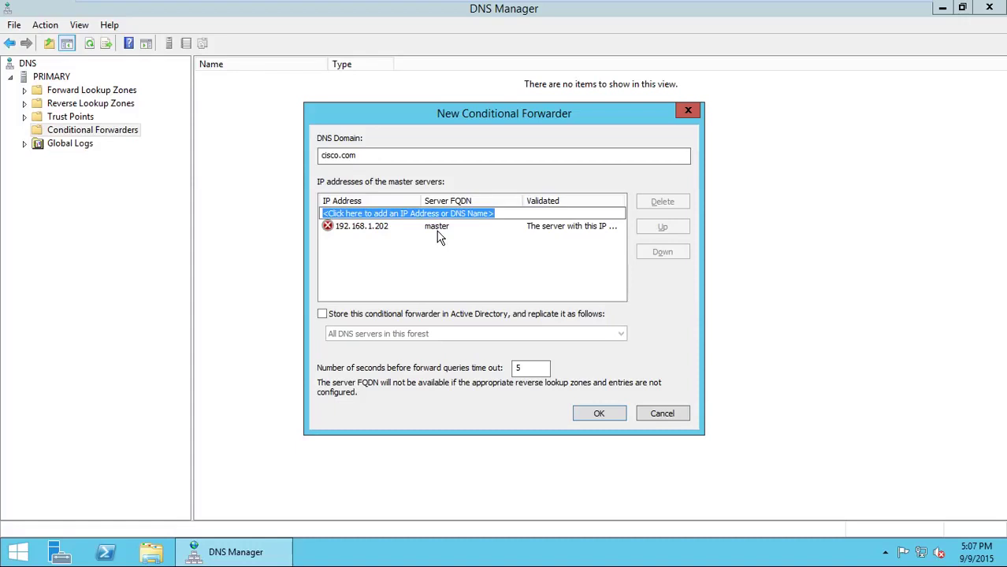
{"action": "left_click", "coordinate": [606, 418]}
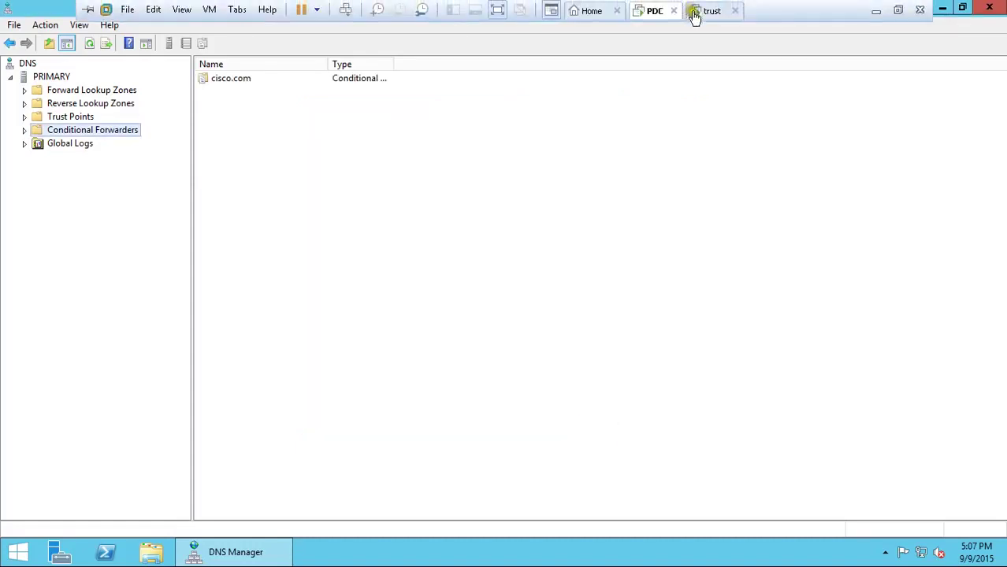
On the trust VM, open DNS Manager from Server Manager Tools, maximize it, and show MASTER's Conditional Forwarders.
{"action": "left_click", "coordinate": [695, 14]}
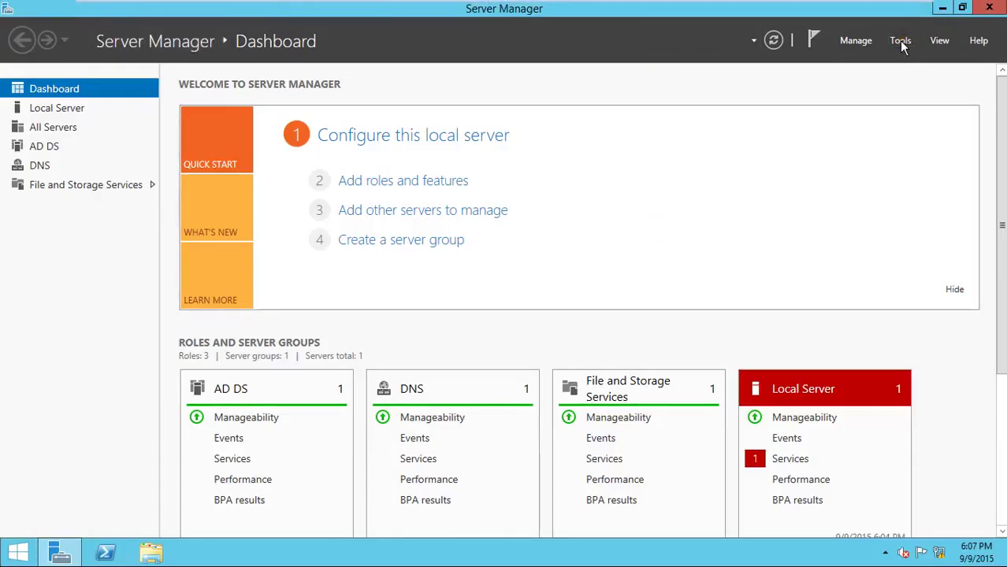
{"action": "left_click", "coordinate": [902, 44]}
{"action": "left_click", "coordinate": [806, 208]}
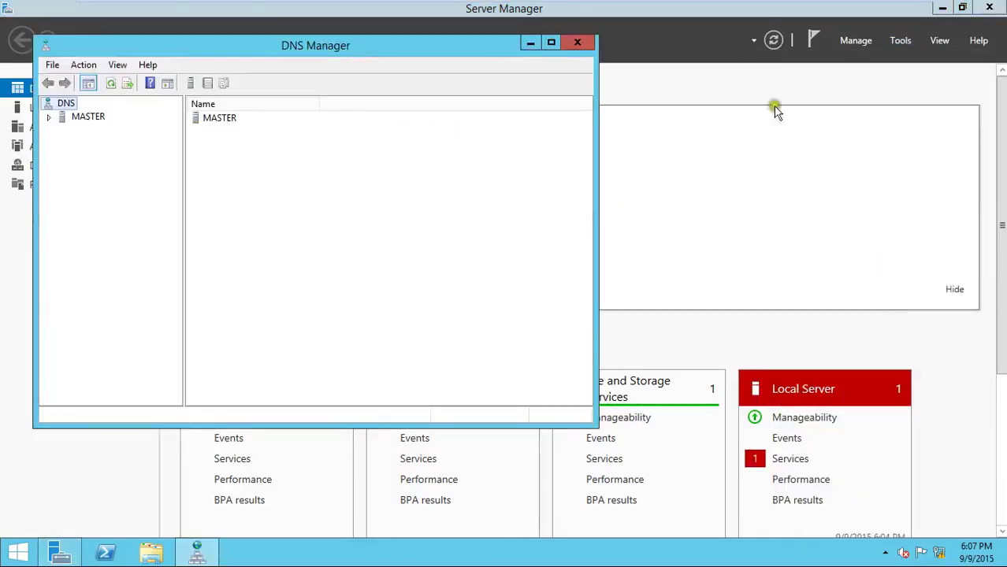
{"action": "left_click", "coordinate": [553, 43]}
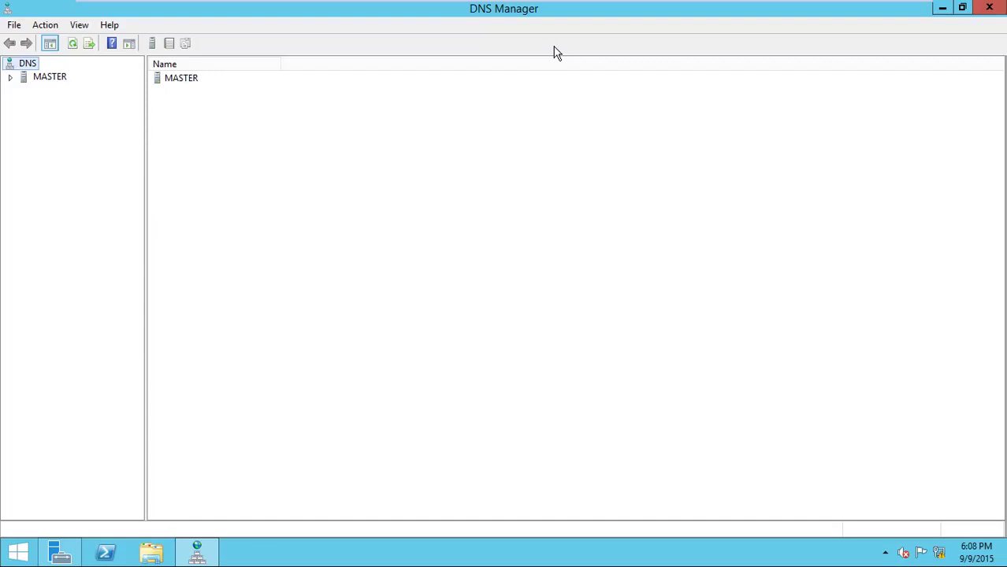
{"action": "left_click", "coordinate": [10, 77]}
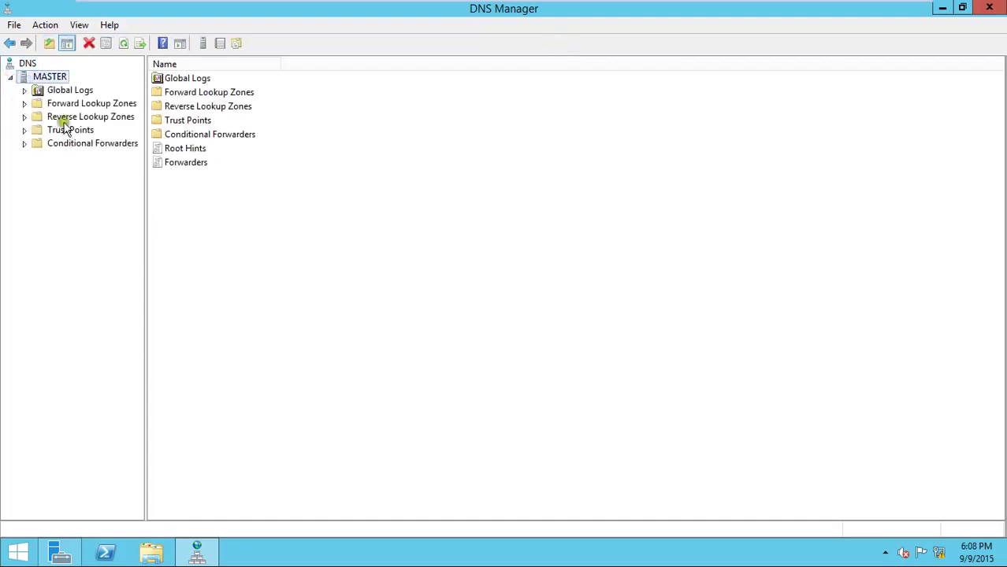
{"action": "left_click", "coordinate": [75, 143]}
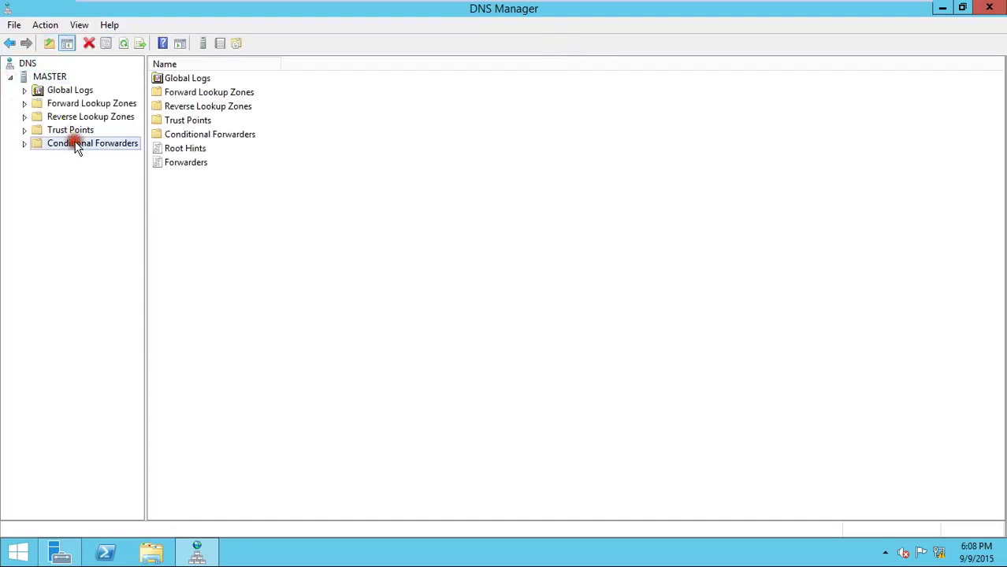
{"action": "right_click", "coordinate": [76, 146]}
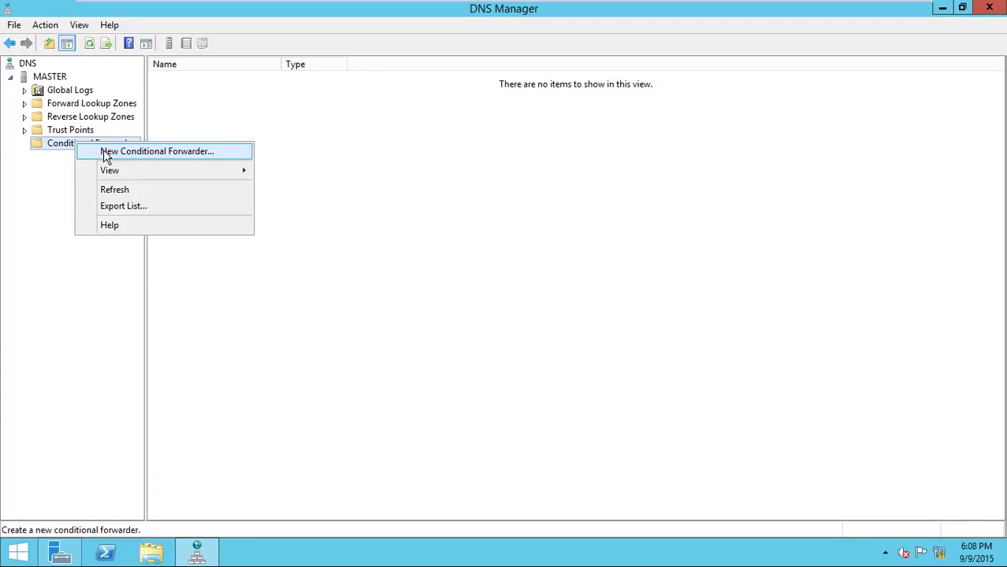
Start a cita.local conditional forwarder, then look up the PDC's IPv4 address in NIC1 status details.
{"action": "left_click", "coordinate": [107, 156]}
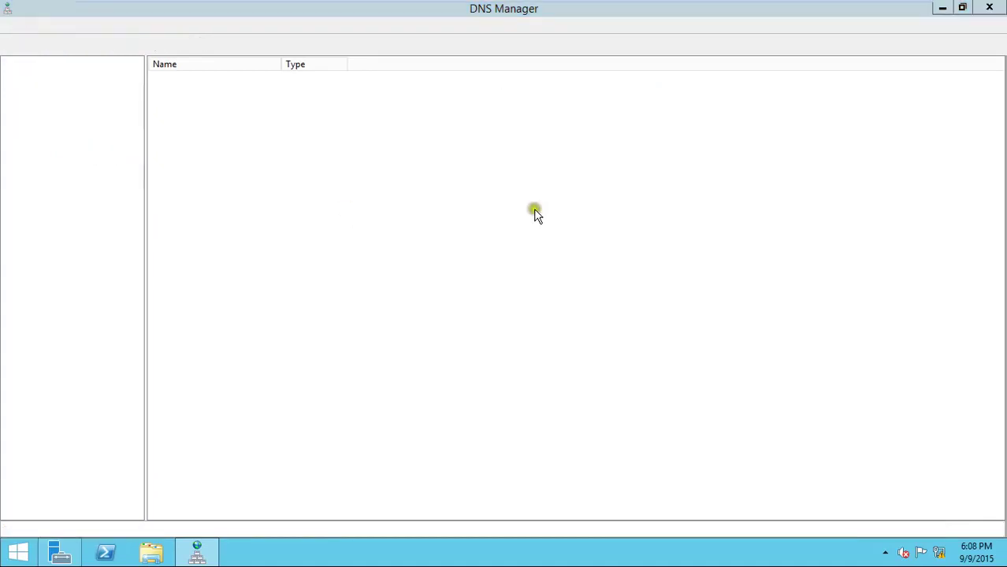
{"action": "type", "text": "c"}
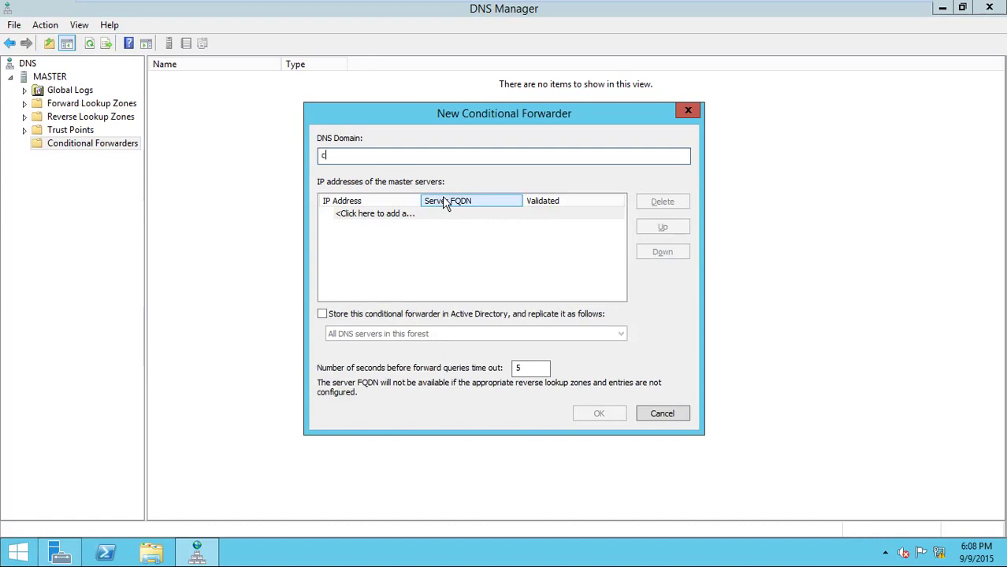
{"action": "type", "text": "ita.local"}
{"action": "mouse_move", "coordinate": [524, 10]}
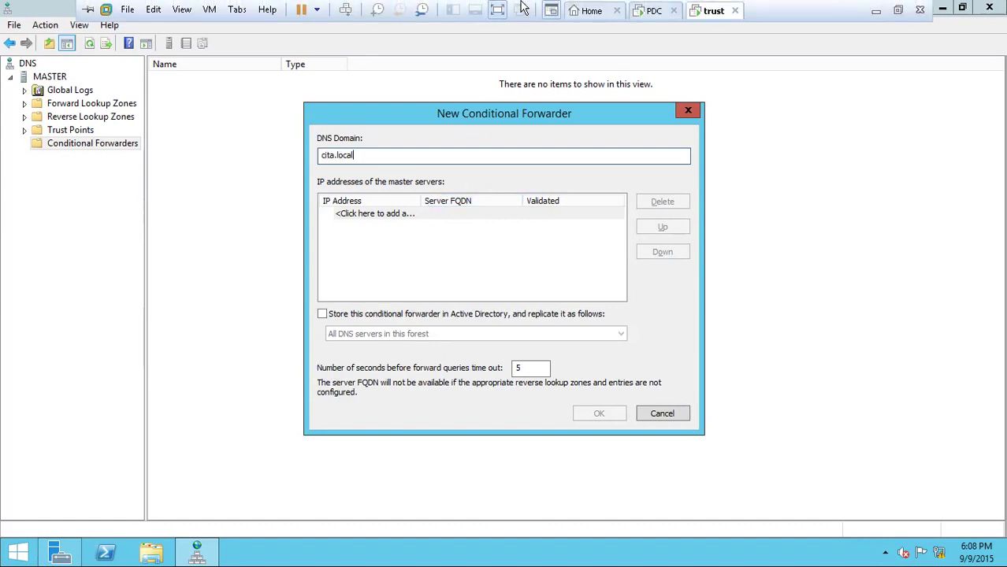
{"action": "left_click", "coordinate": [651, 13]}
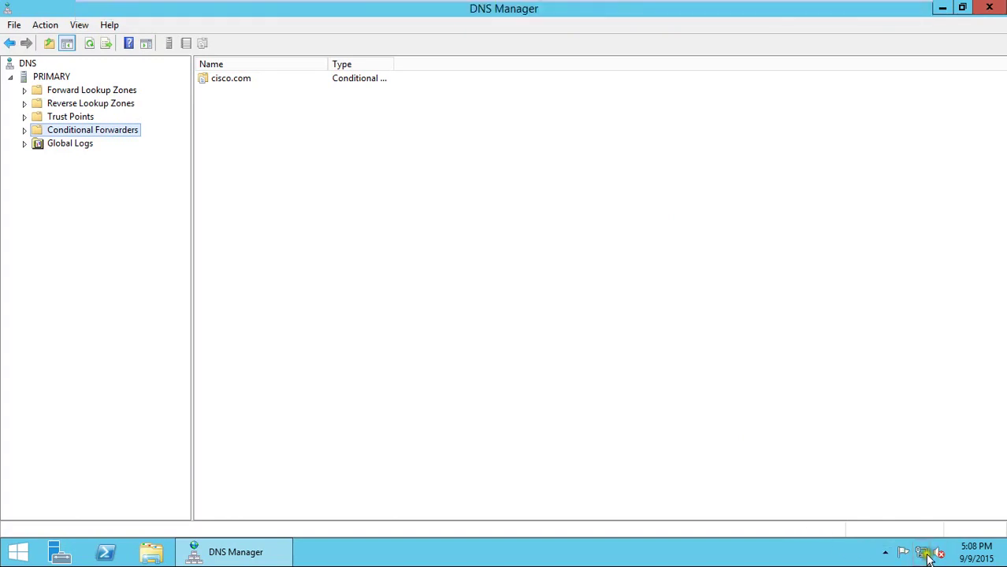
{"action": "right_click", "coordinate": [924, 554]}
{"action": "left_click", "coordinate": [927, 549]}
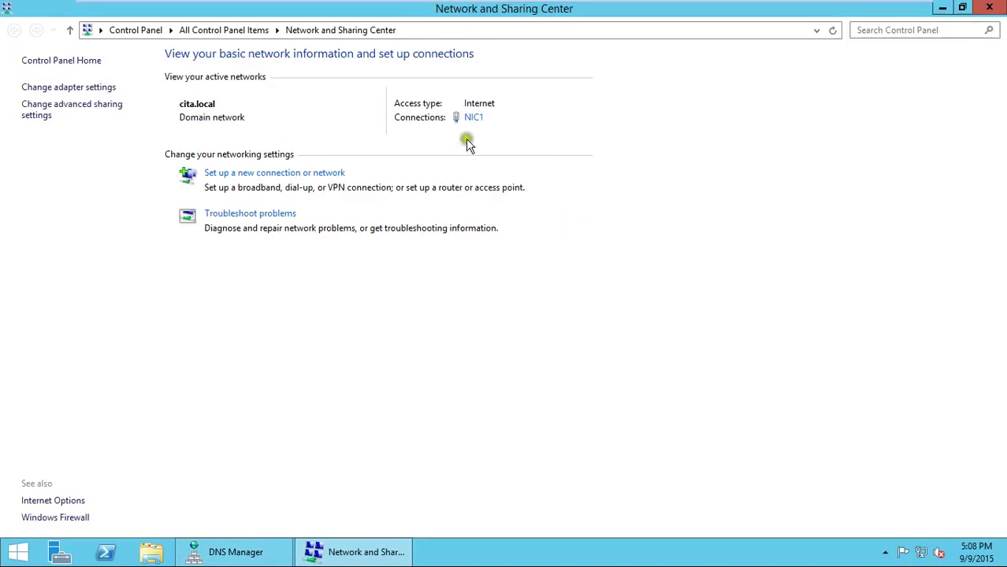
{"action": "left_click", "coordinate": [469, 120]}
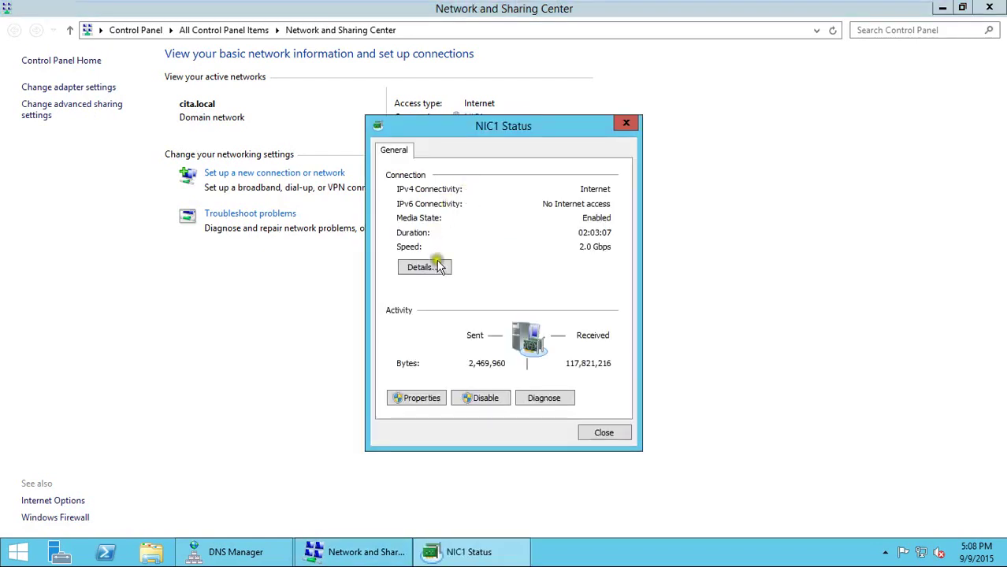
{"action": "left_click", "coordinate": [440, 267]}
{"action": "left_click", "coordinate": [520, 252]}
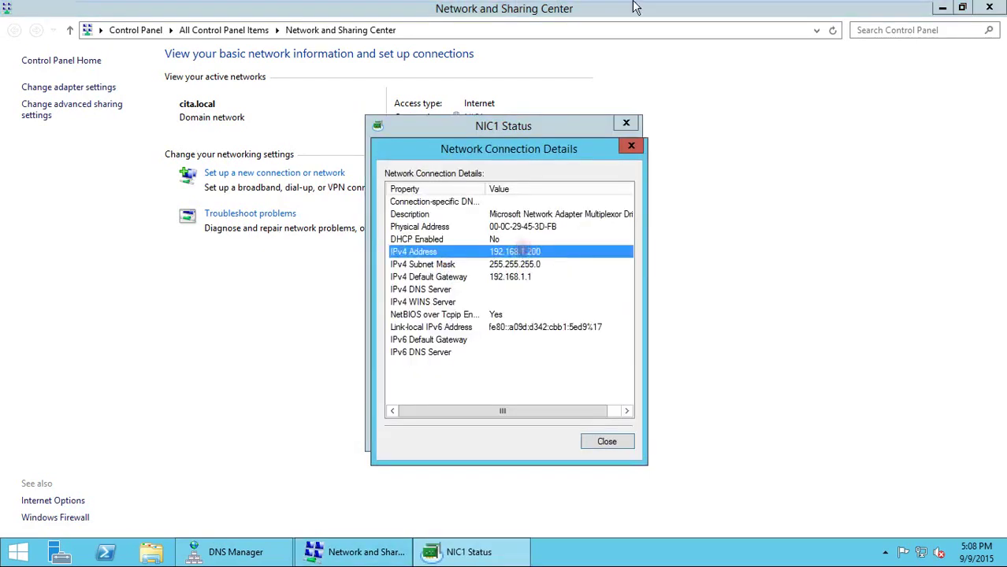
Back on the trust VM, add 192.168.1.200 as the cita.local forwarder's master server.
{"action": "mouse_move", "coordinate": [639, 6]}
{"action": "left_click", "coordinate": [710, 8]}
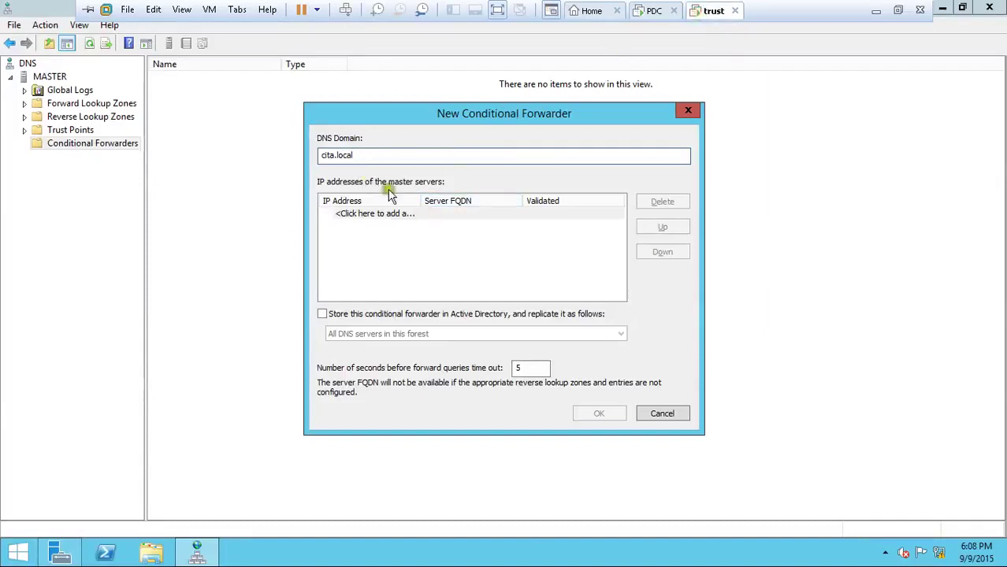
{"action": "left_click", "coordinate": [417, 223]}
{"action": "type", "text": "19"}
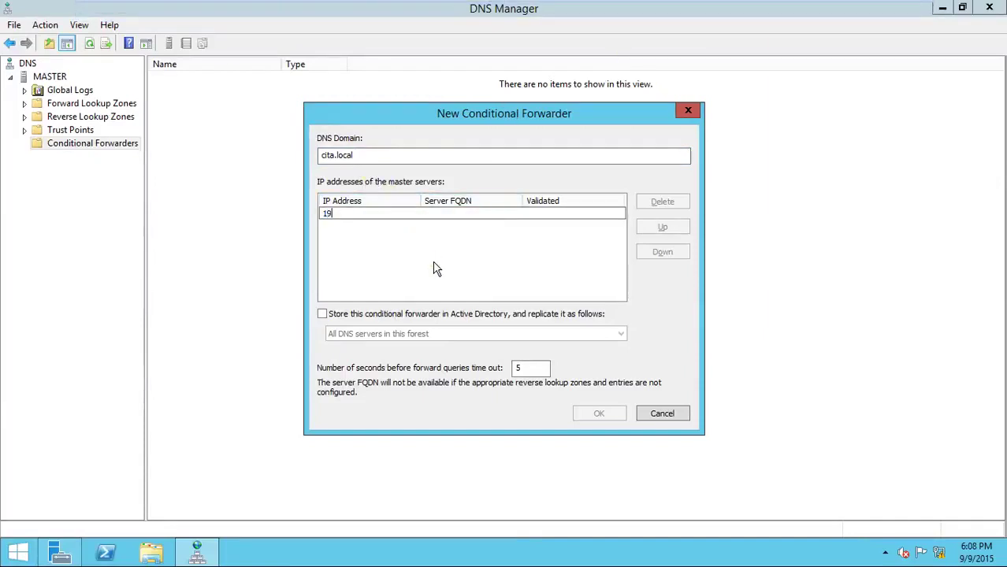
{"action": "type", "text": "2.168.1.200"}
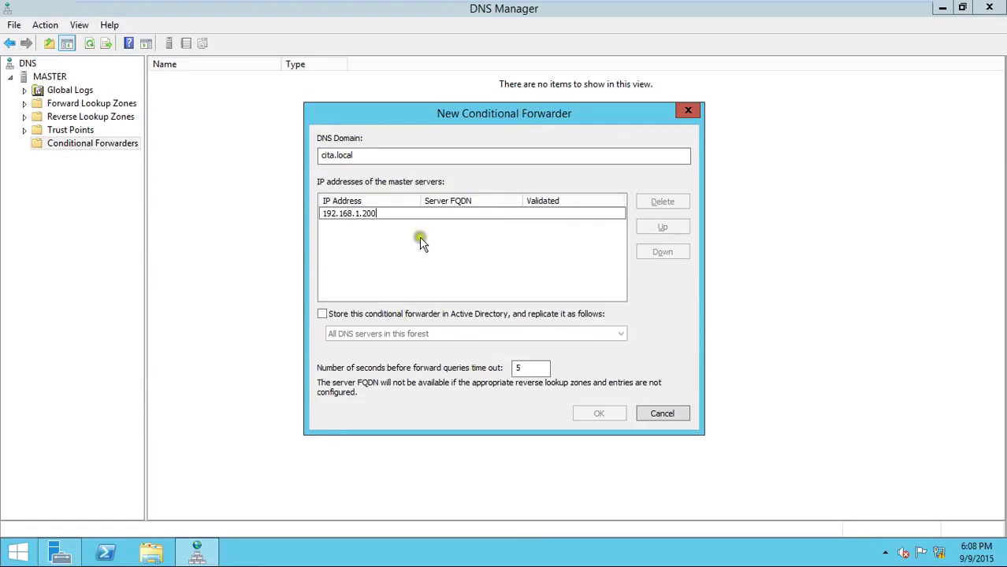
{"action": "left_click", "coordinate": [426, 260]}
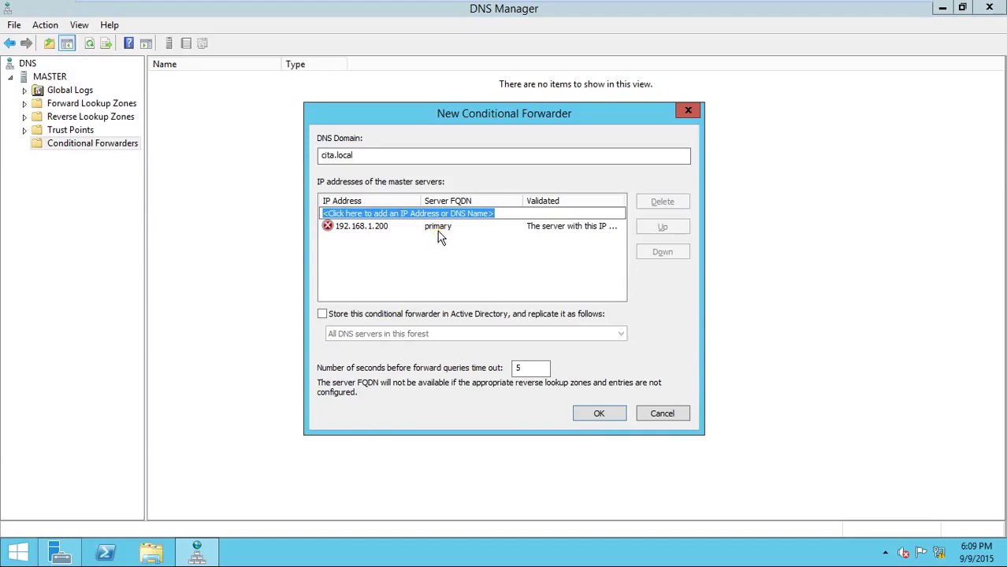
Save the cita.local conditional forwarder and open a command prompt via Run with cmd.
{"action": "left_click", "coordinate": [597, 412]}
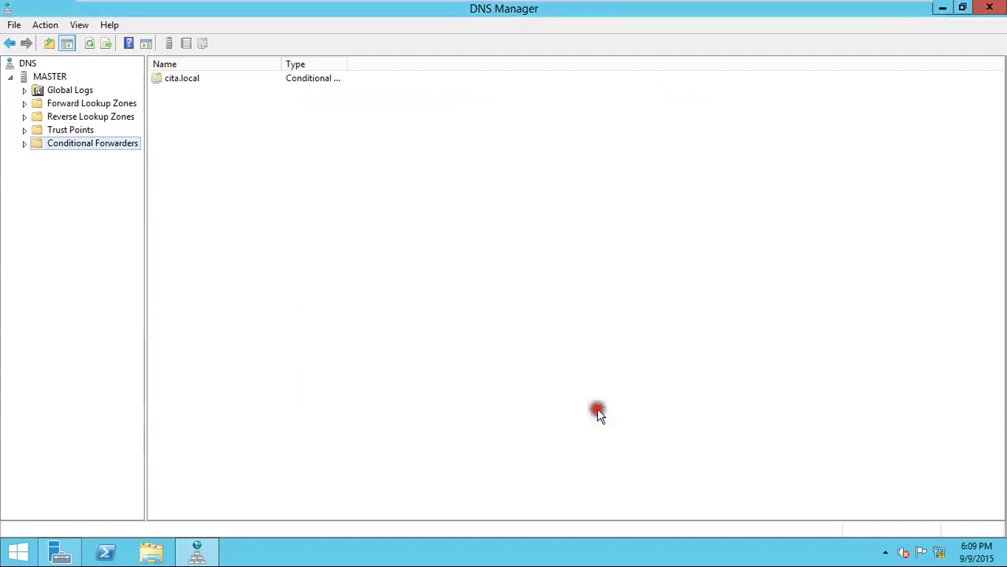
{"action": "left_click", "coordinate": [547, 379]}
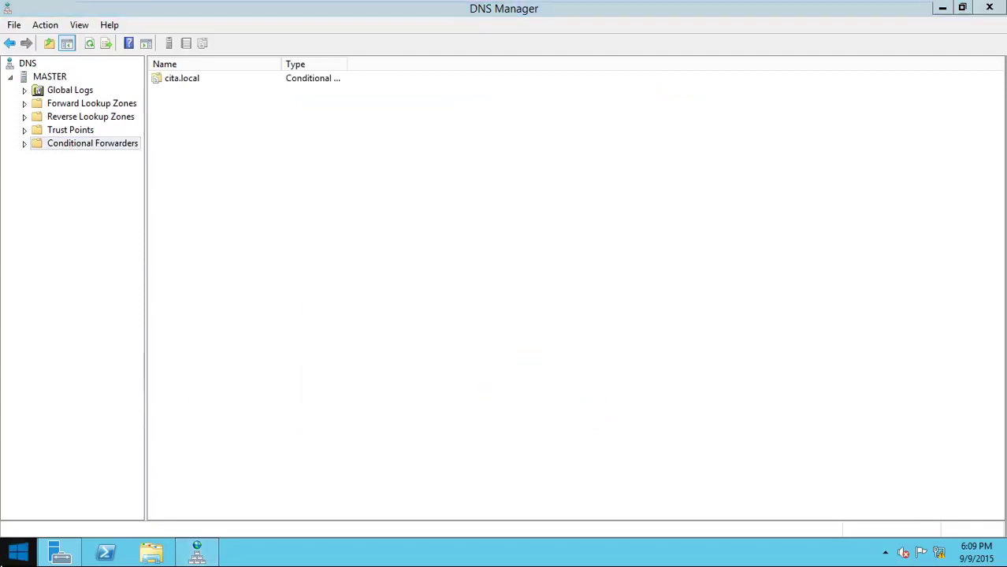
{"action": "right_click", "coordinate": [17, 551]}
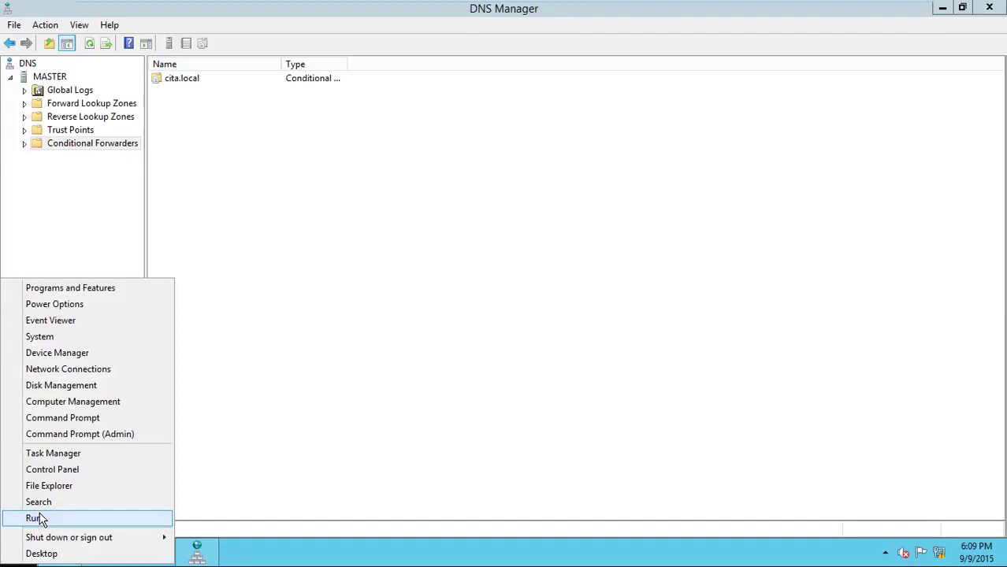
{"action": "left_click", "coordinate": [39, 518]}
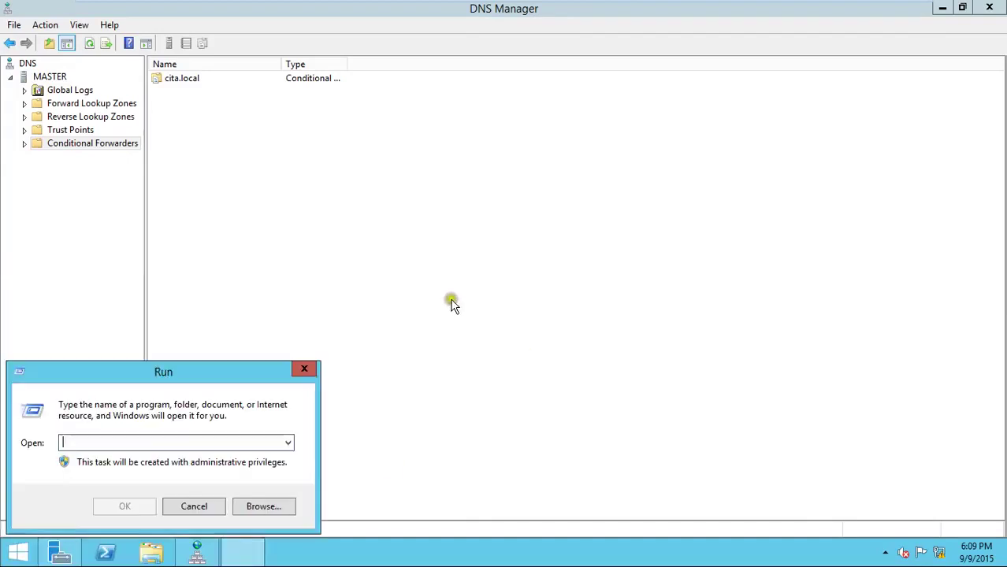
{"action": "type", "text": "cmd"}
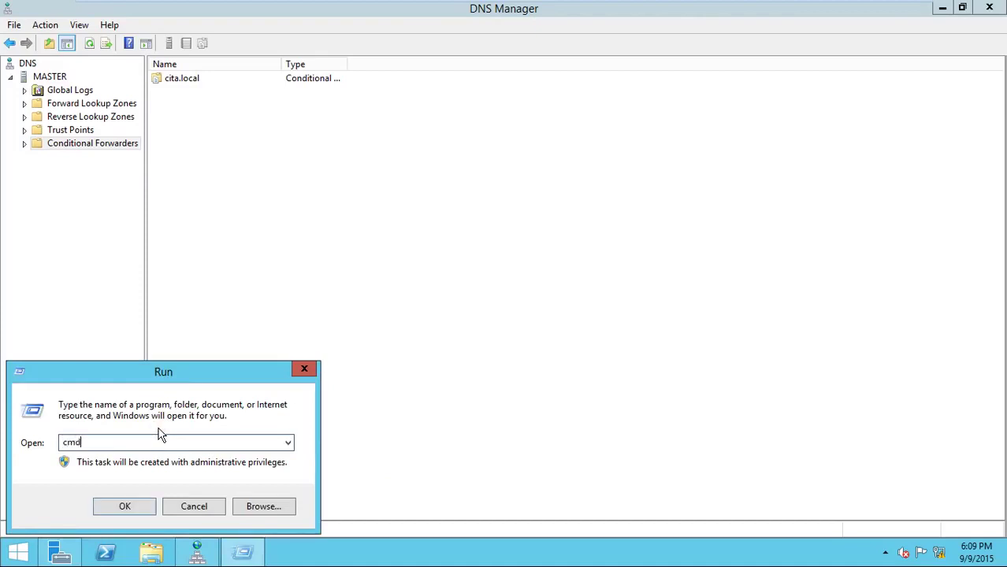
{"action": "key", "text": "Return"}
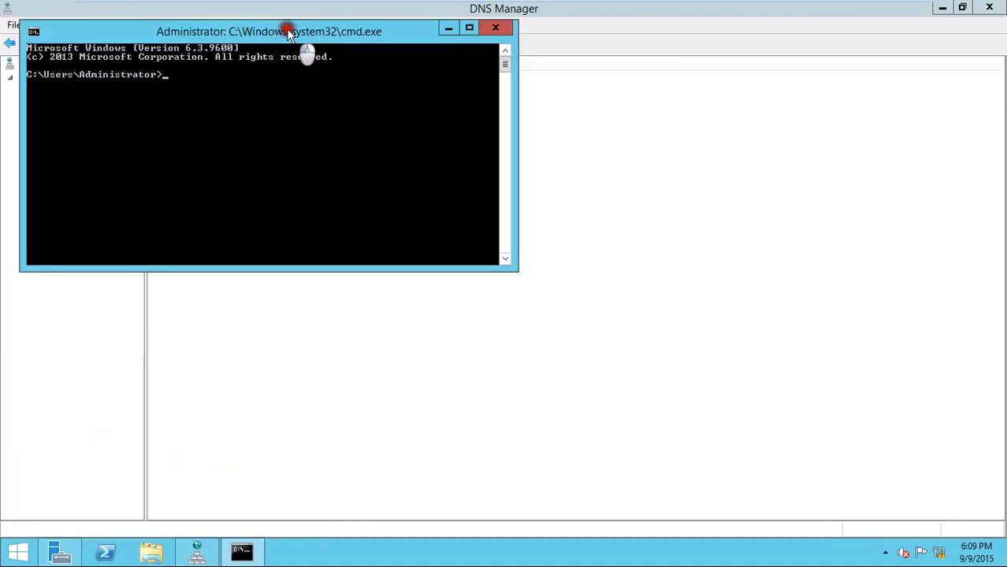
Move the console aside, then run whoami and ping cita.local.
{"action": "left_click_drag", "start_coordinate": [288, 30], "coordinate": [450, 71]}
{"action": "type", "text": "whoami"}
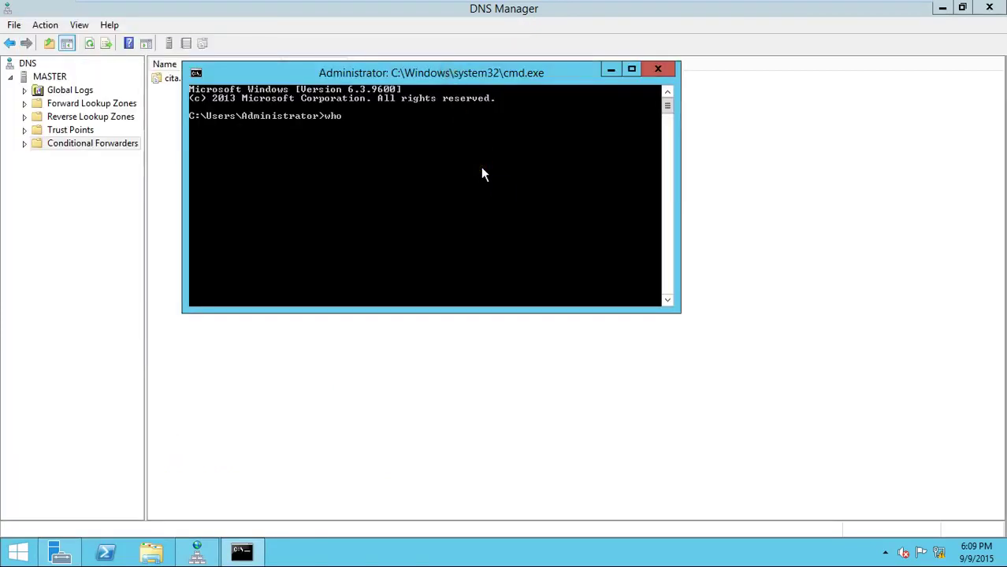
{"action": "key", "text": "Return"}
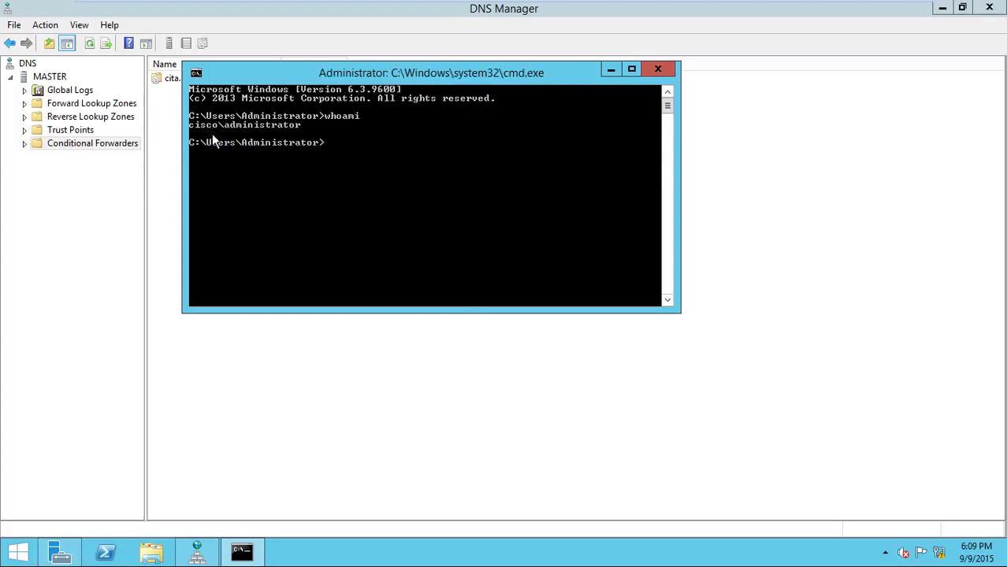
{"action": "type", "text": "ping cita.local"}
{"action": "key", "text": "Return"}
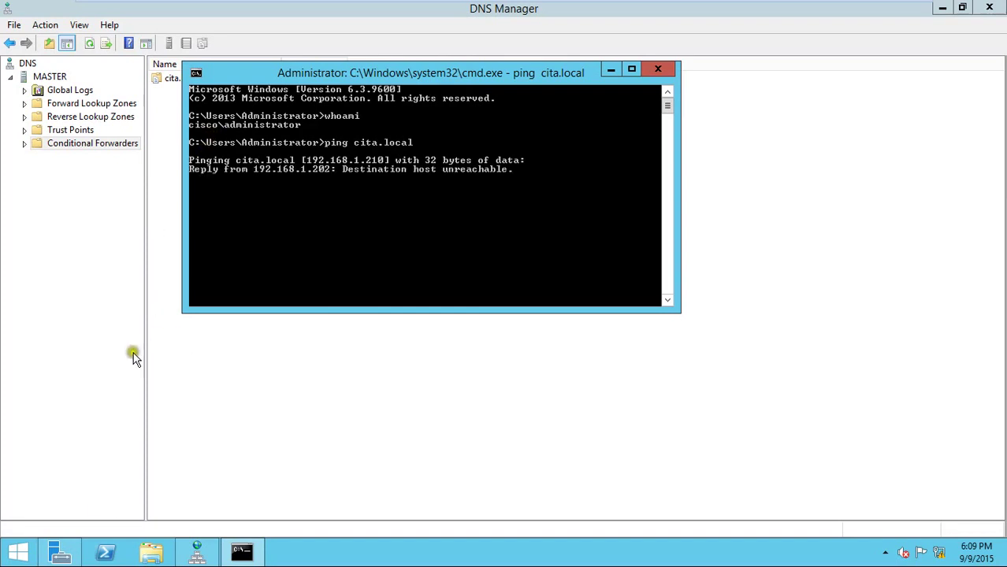
In Control Panel's large-icon view, turn Windows Firewall off for domain, private and public networks.
{"action": "right_click", "coordinate": [17, 552]}
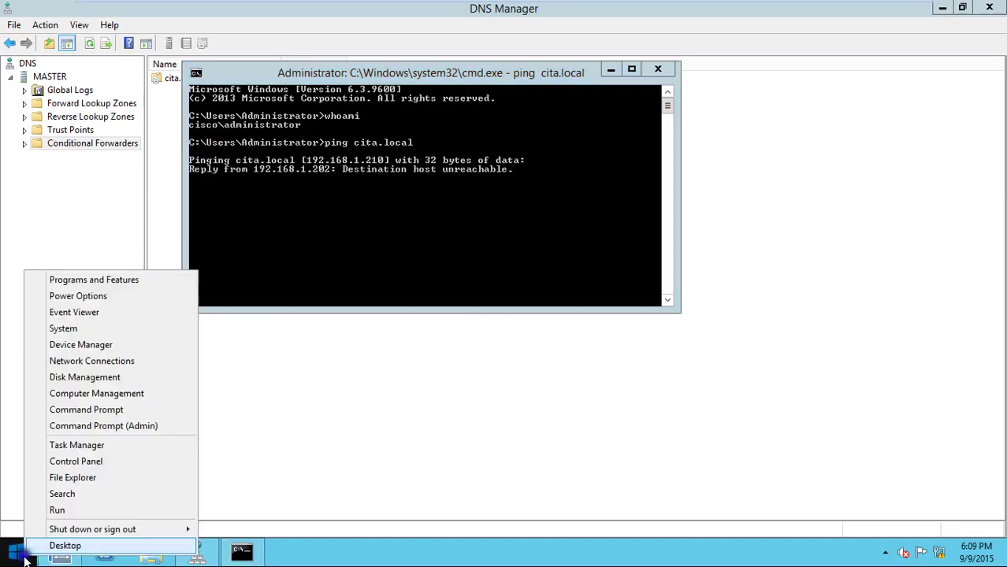
{"action": "left_click", "coordinate": [71, 461]}
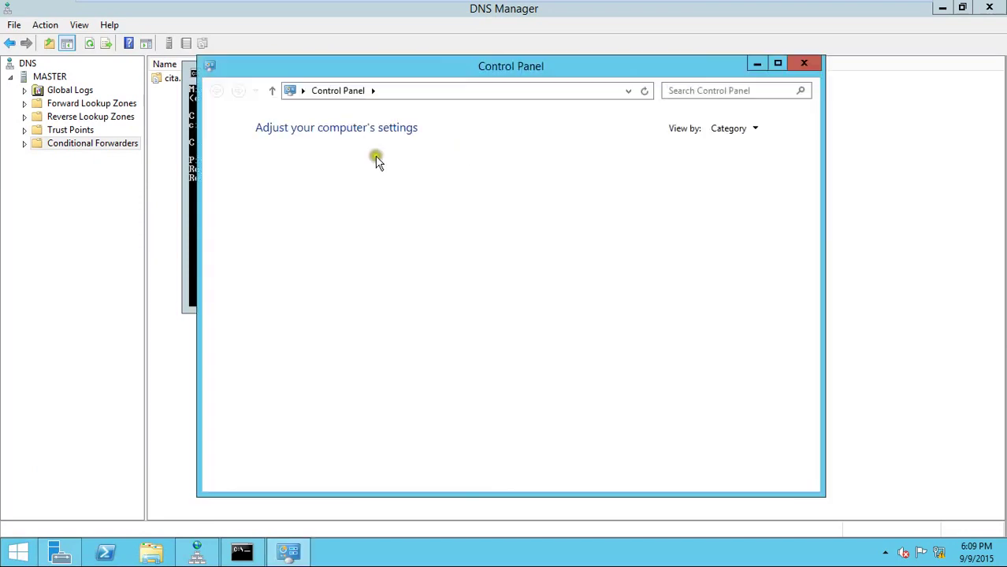
{"action": "double_click", "coordinate": [585, 66]}
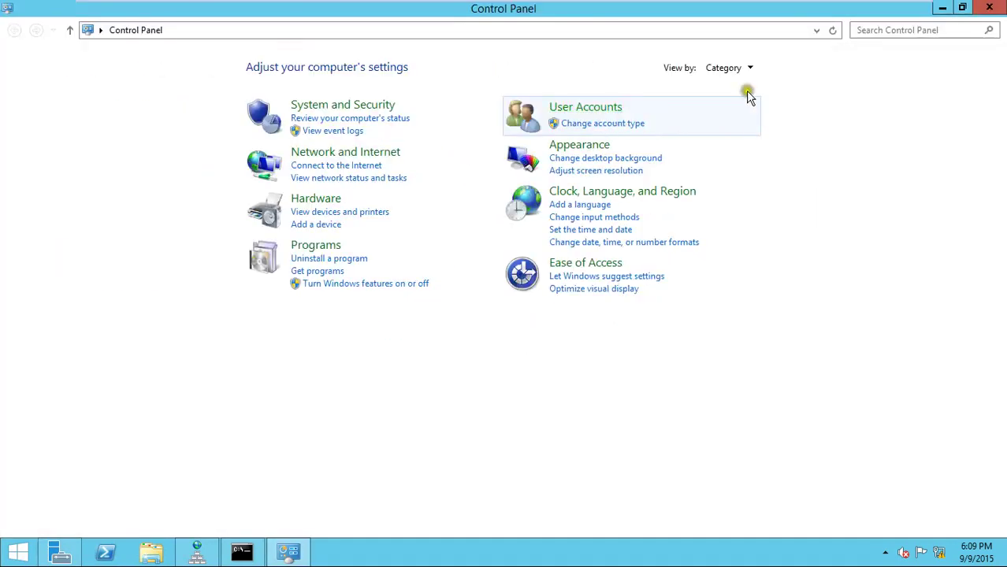
{"action": "left_click", "coordinate": [735, 69]}
{"action": "left_click", "coordinate": [754, 104]}
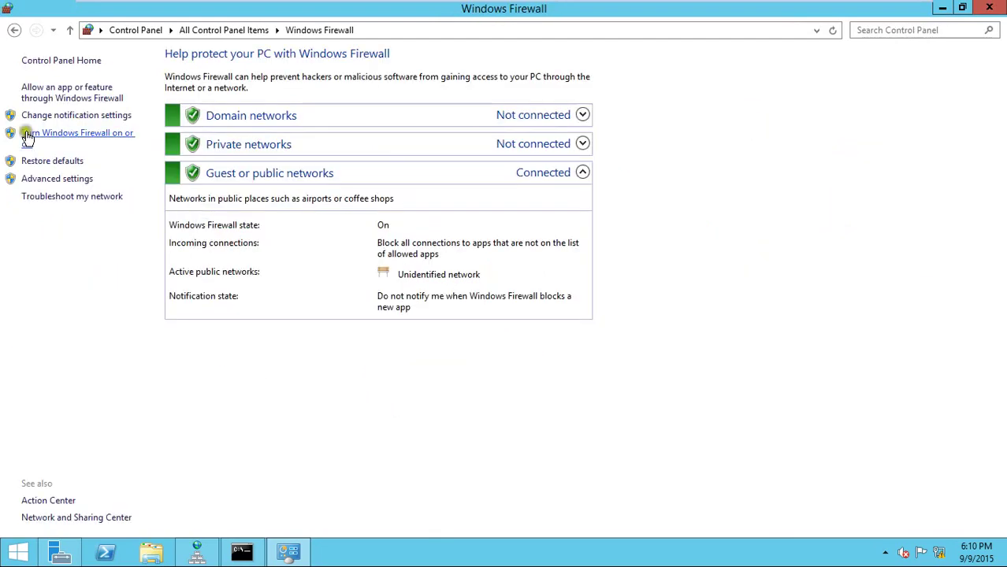
{"action": "left_click", "coordinate": [27, 137]}
{"action": "left_click", "coordinate": [337, 166]}
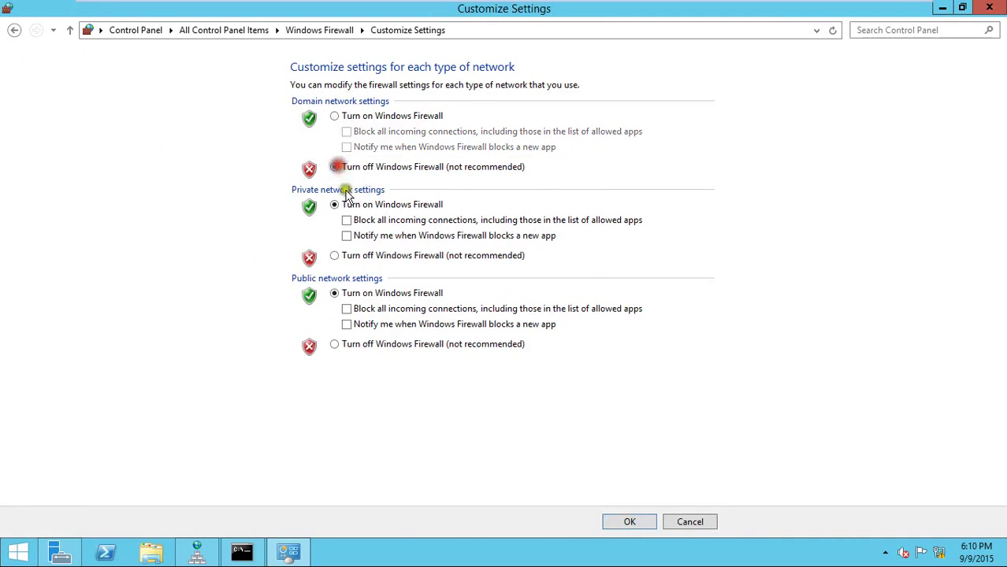
{"action": "left_click", "coordinate": [369, 256]}
{"action": "left_click", "coordinate": [394, 345]}
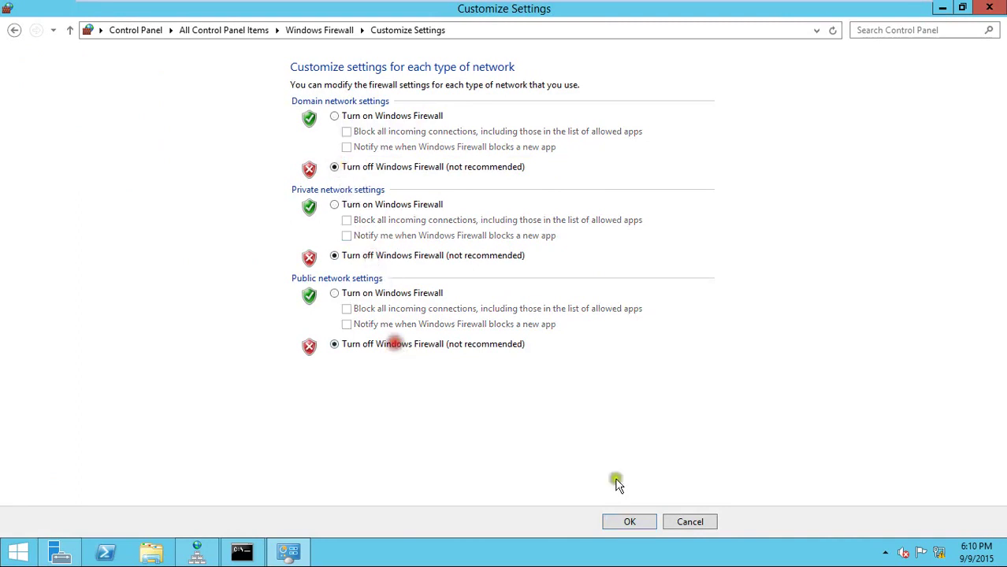
{"action": "left_click", "coordinate": [627, 522]}
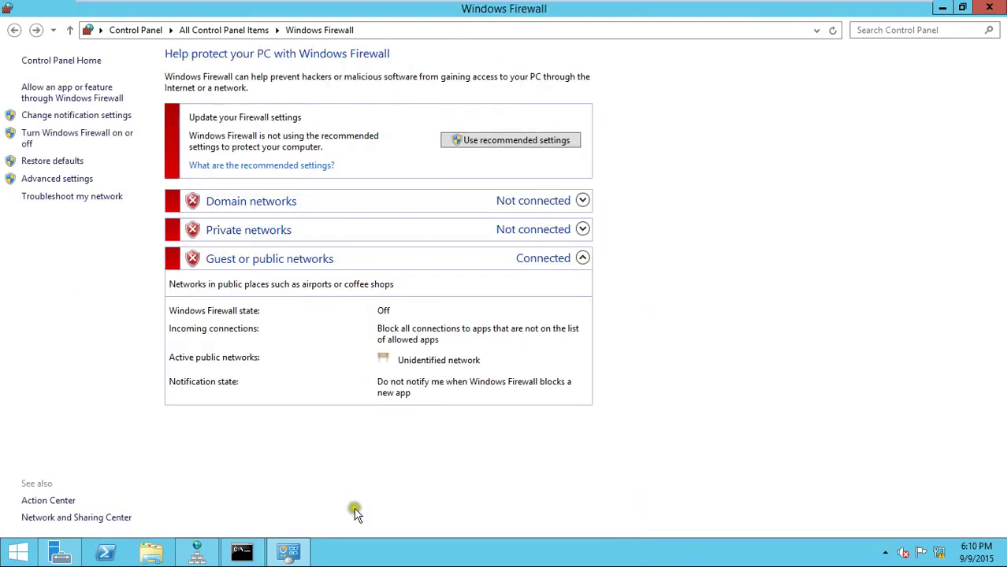
On the PDC VM, confirm Windows Firewall is already off, then return to the trust VM.
{"action": "mouse_move", "coordinate": [727, 6]}
{"action": "left_click", "coordinate": [651, 14]}
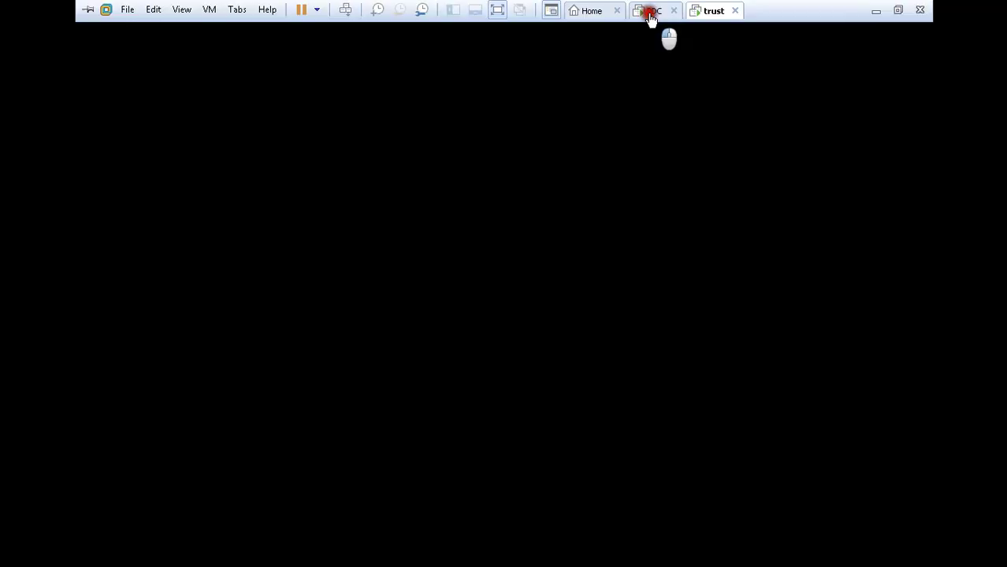
{"action": "right_click", "coordinate": [16, 553]}
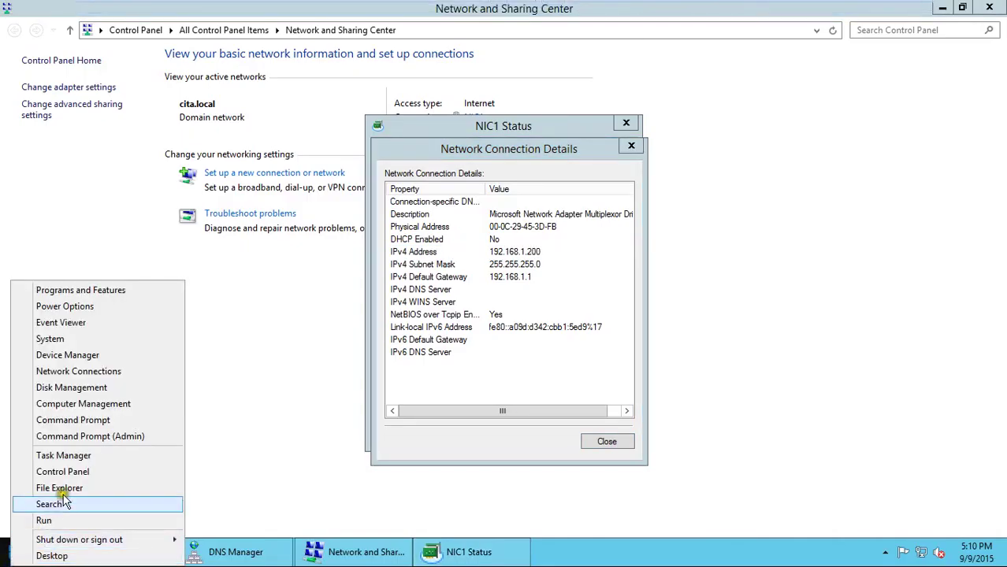
{"action": "left_click", "coordinate": [62, 471]}
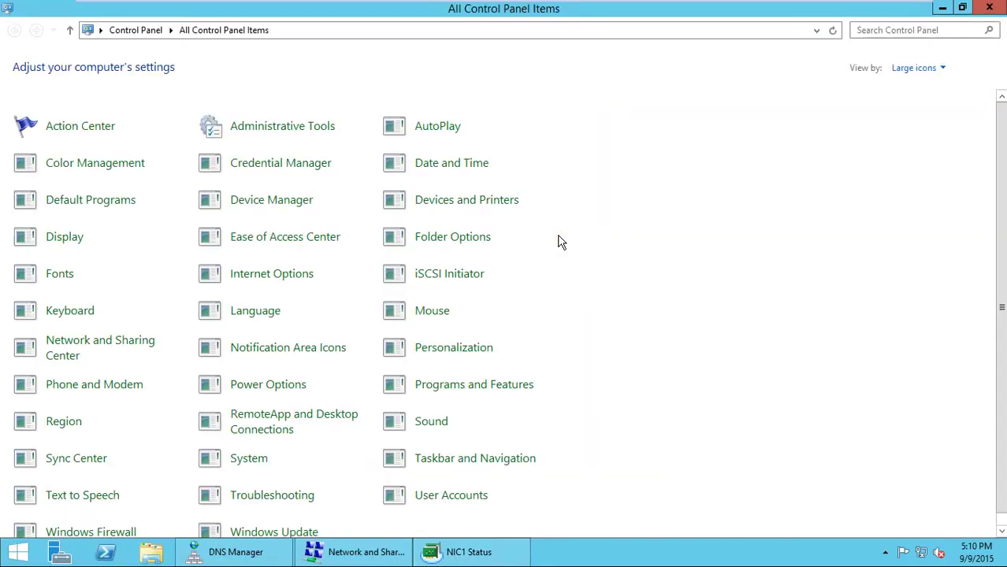
{"action": "left_click", "coordinate": [867, 351]}
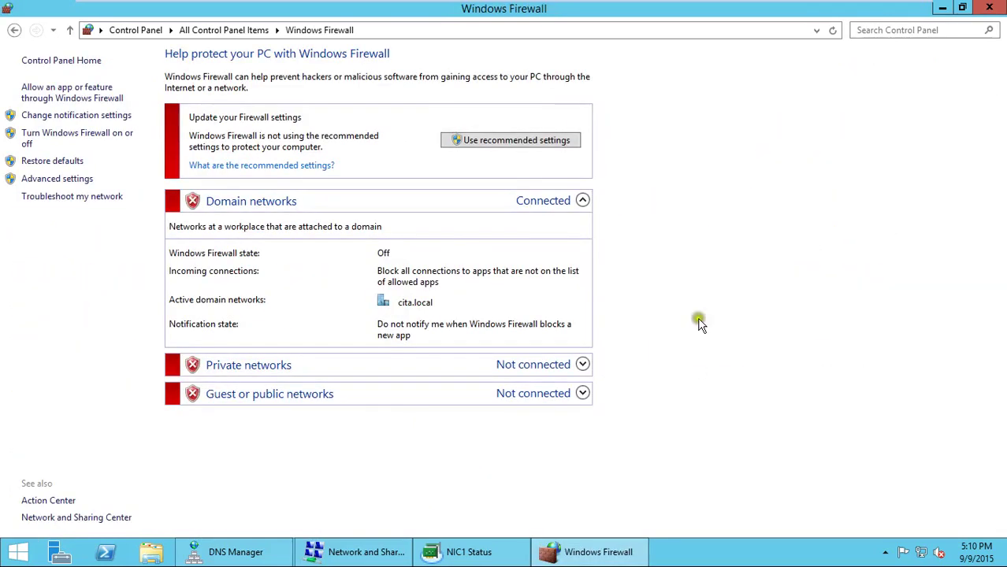
{"action": "left_click", "coordinate": [990, 7]}
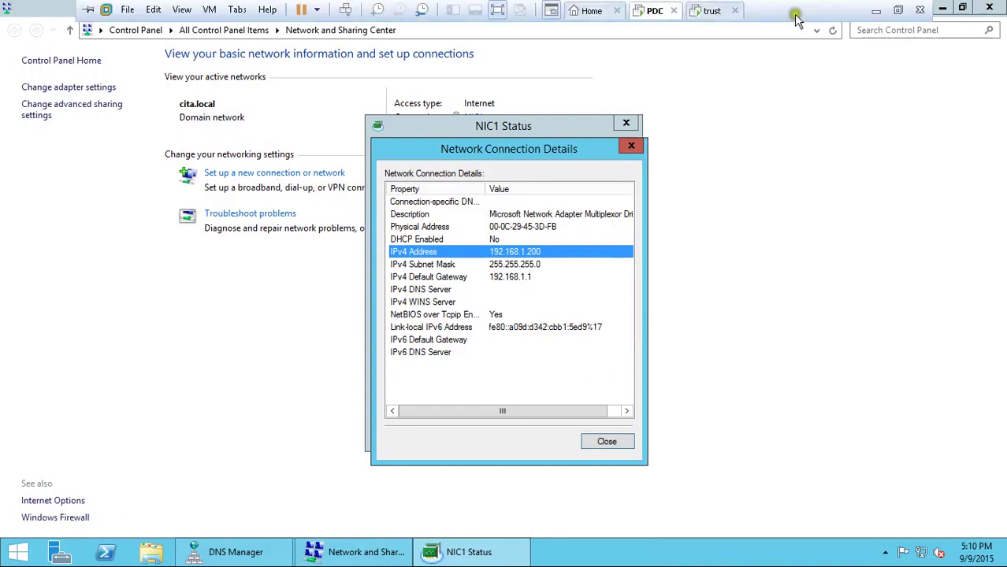
{"action": "left_click", "coordinate": [709, 11]}
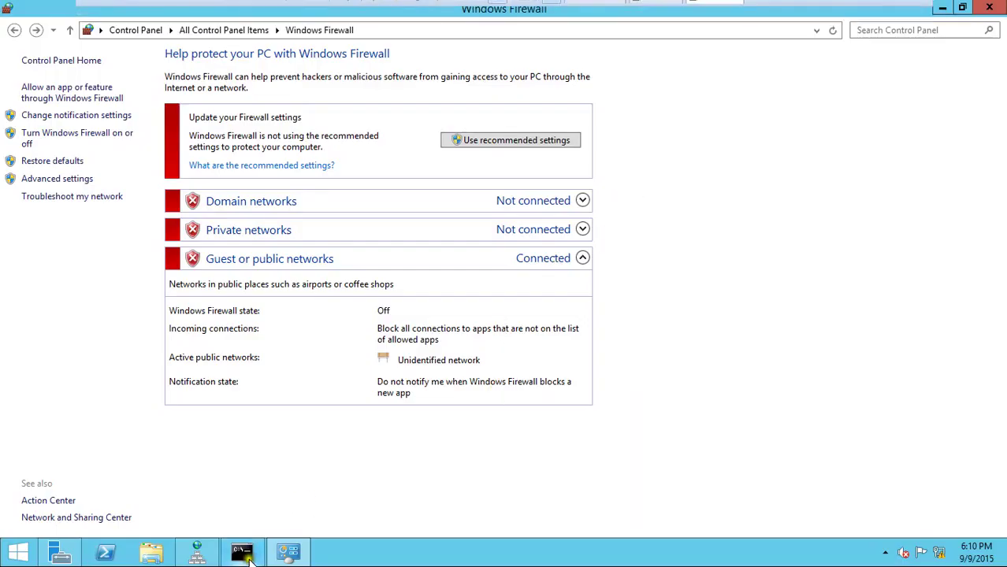
Re-run ping cita.local from the cisco server, getting four replies from 192.168.1.200.
{"action": "left_click", "coordinate": [249, 556]}
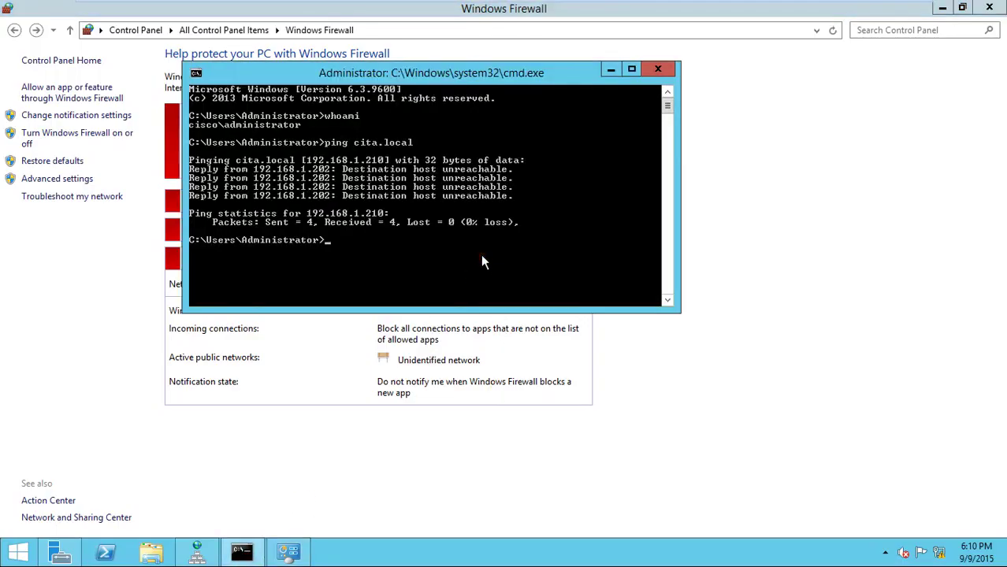
{"action": "key", "text": "Up"}
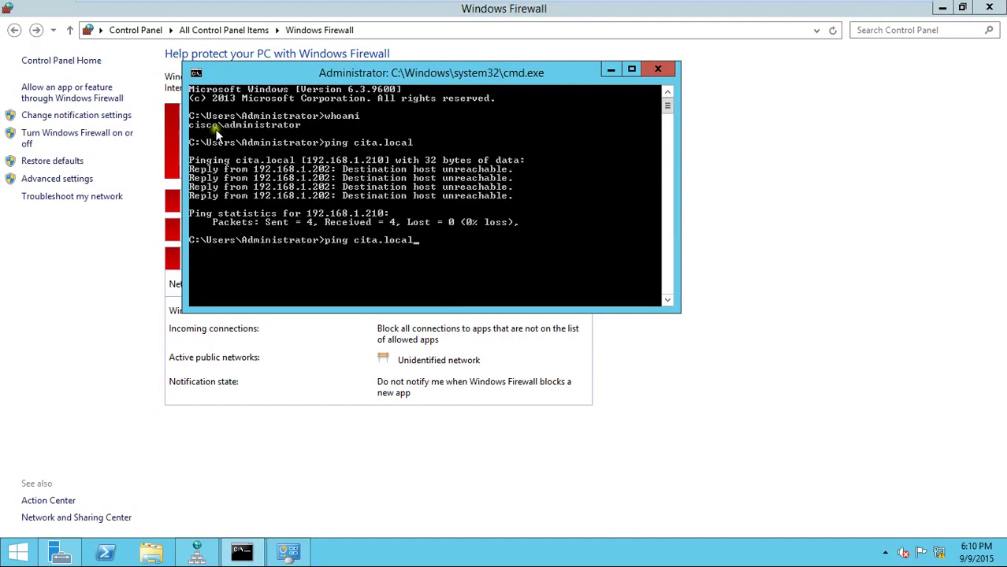
{"action": "key", "text": "Return"}
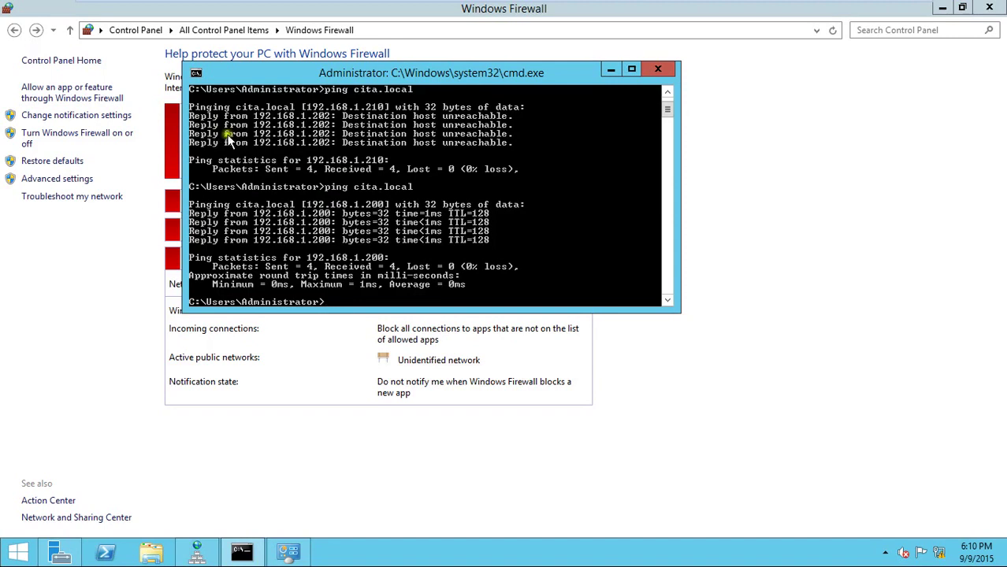
Run whoami and ipconfig, confirming this server's address is 192.168.1.202.
{"action": "key", "text": "Return"}
{"action": "key", "text": "Return"}
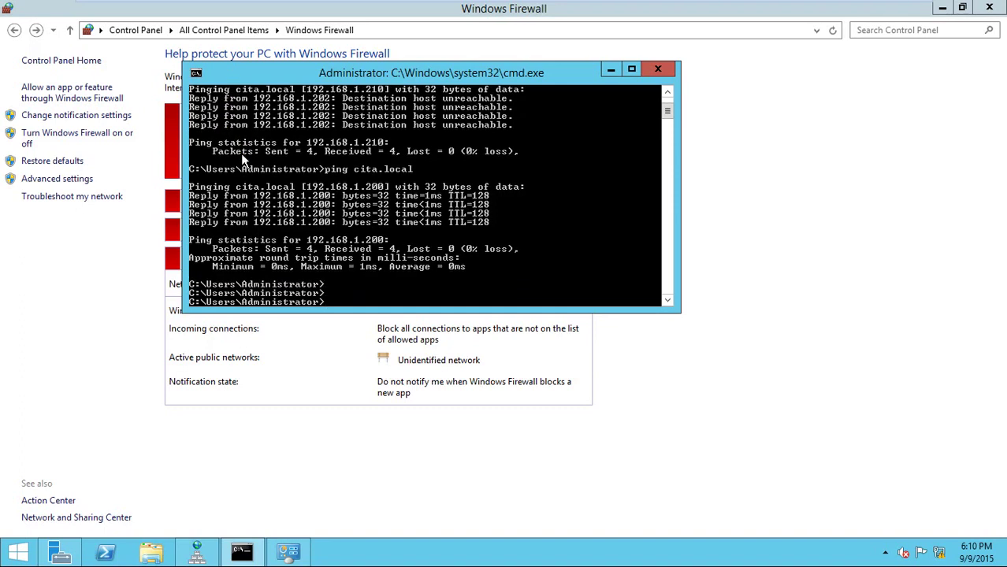
{"action": "type", "text": "whoami"}
{"action": "key", "text": "Return"}
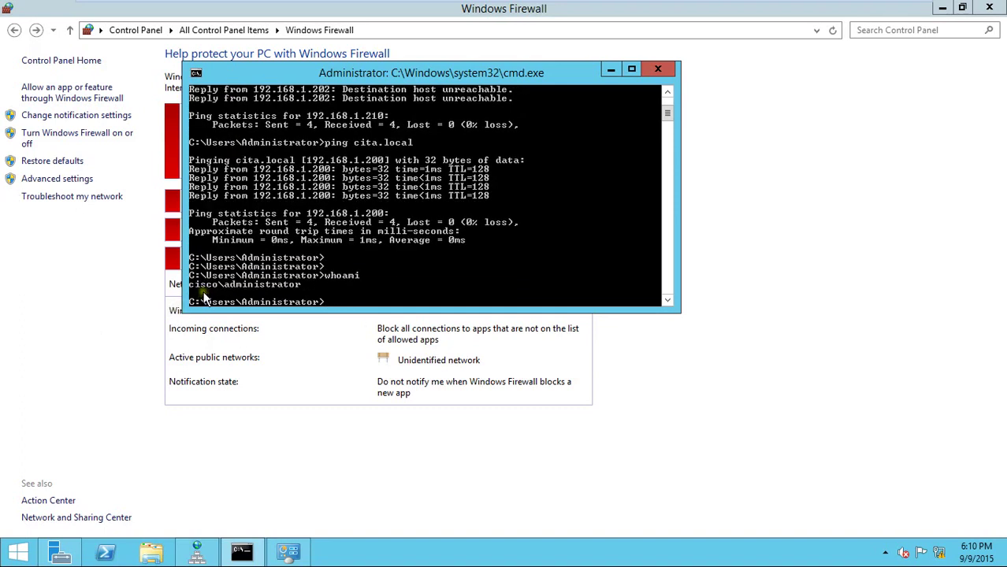
{"action": "type", "text": "ipconfig"}
{"action": "key", "text": "Return"}
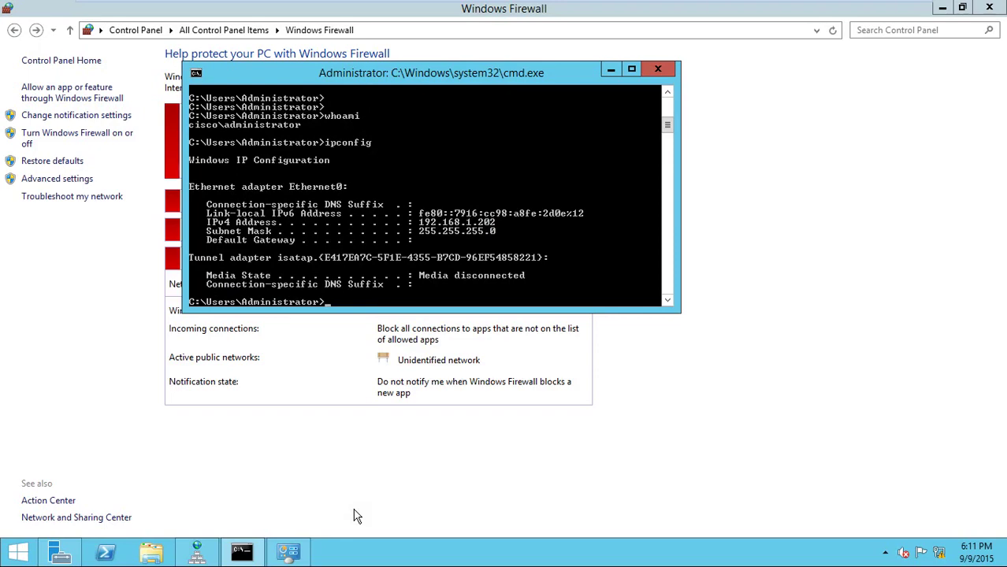
On the PDC VM, open an administrator Command Prompt and run whoami.
{"action": "left_click", "coordinate": [646, 11]}
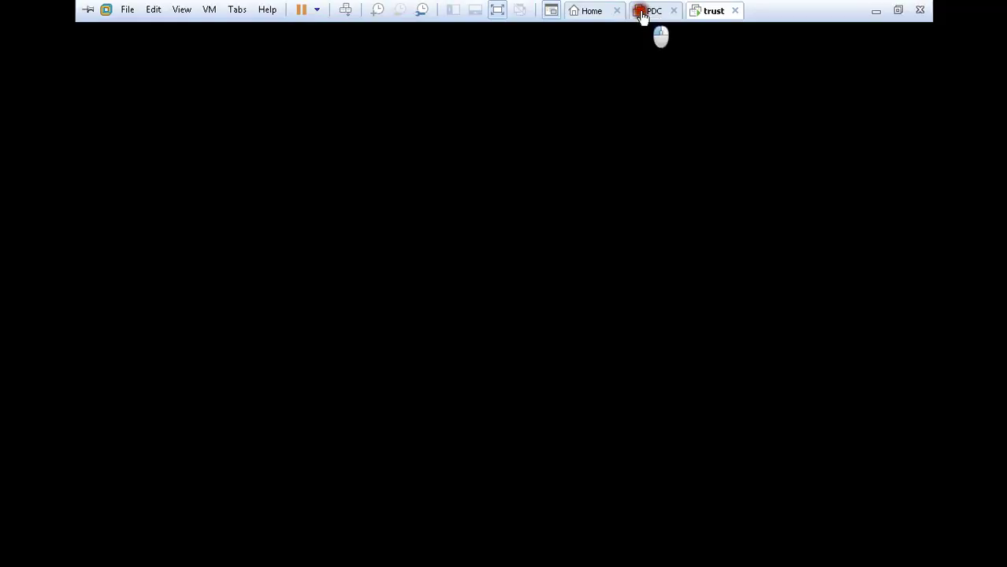
{"action": "right_click", "coordinate": [16, 556]}
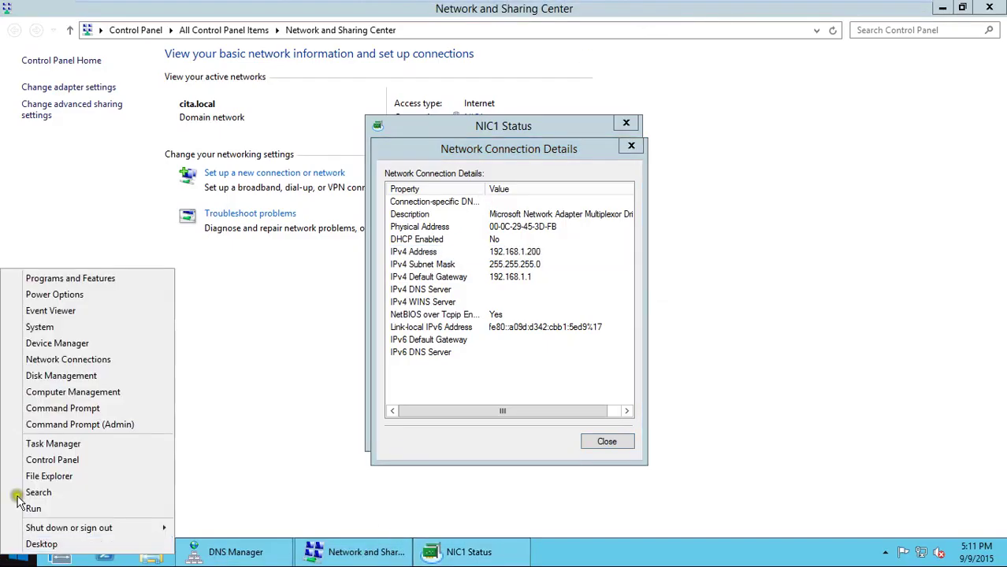
{"action": "left_click", "coordinate": [64, 410]}
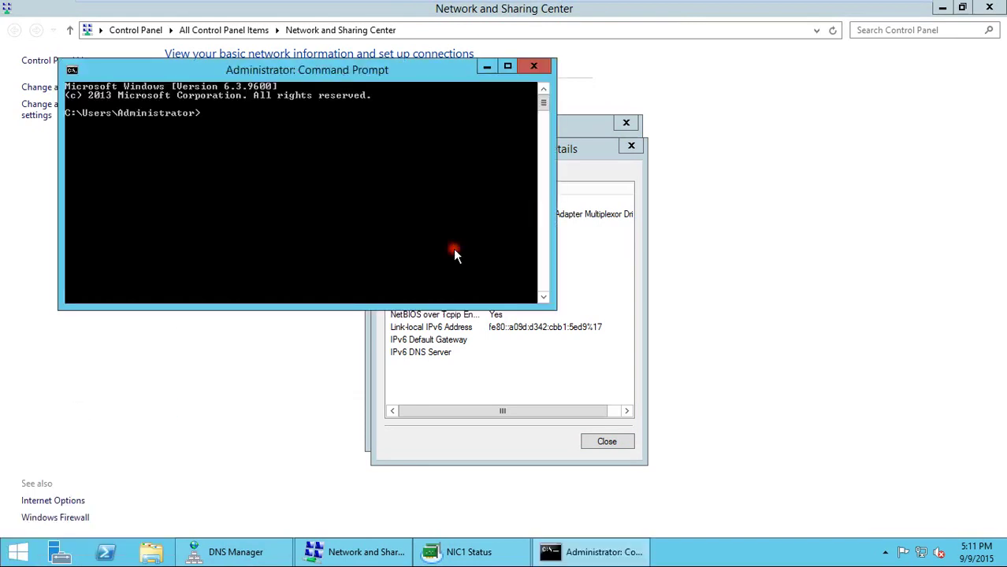
{"action": "type", "text": "whoami"}
{"action": "key", "text": "Return"}
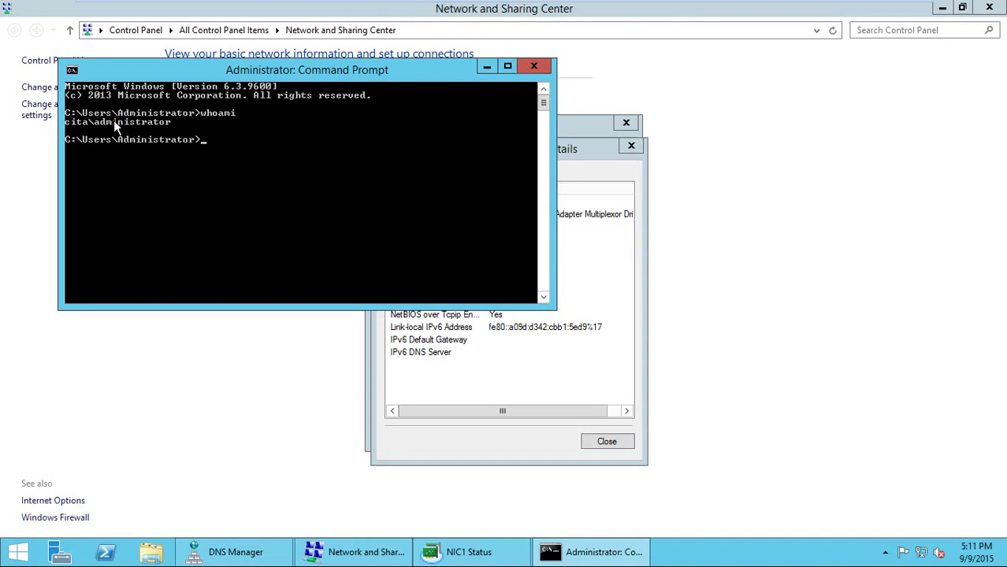
Run ipconfig and hostname, showing IP 192.168.1.200 and host name primary.
{"action": "type", "text": "ipconfig"}
{"action": "key", "text": "Return"}
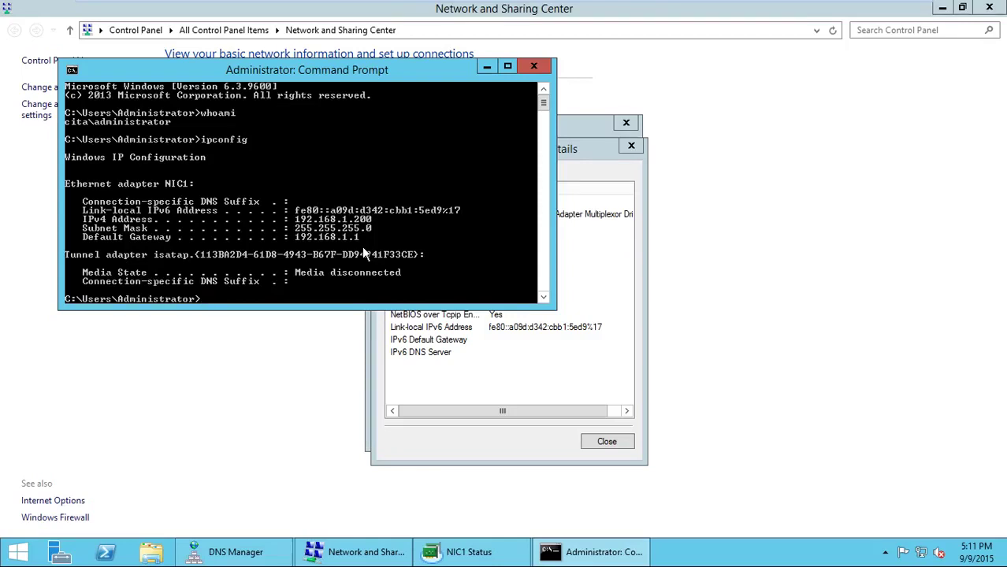
{"action": "type", "text": "hostname"}
{"action": "key", "text": "Return"}
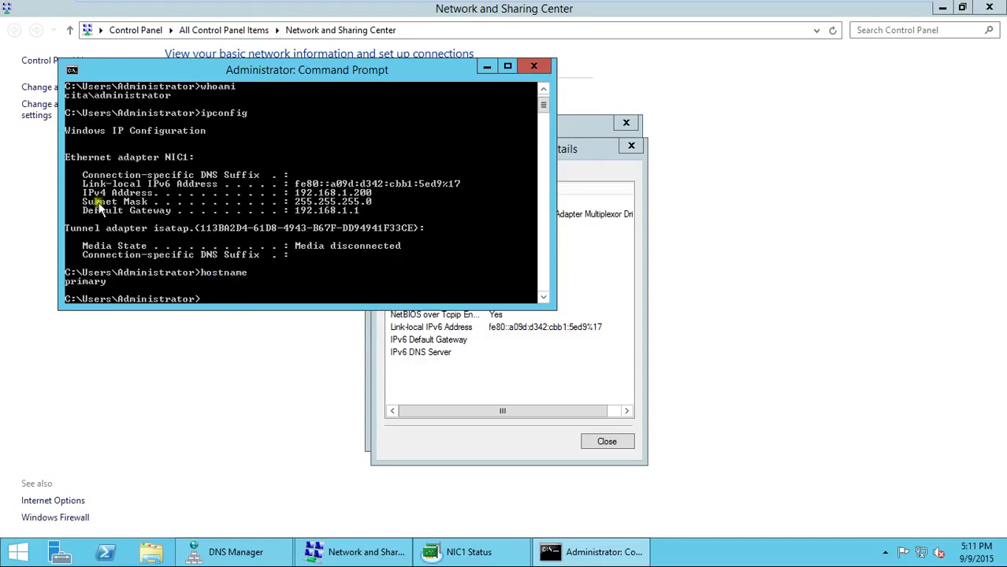
Mark the account-name line in the console output.
{"action": "right_click", "coordinate": [95, 164]}
{"action": "left_click", "coordinate": [115, 173]}
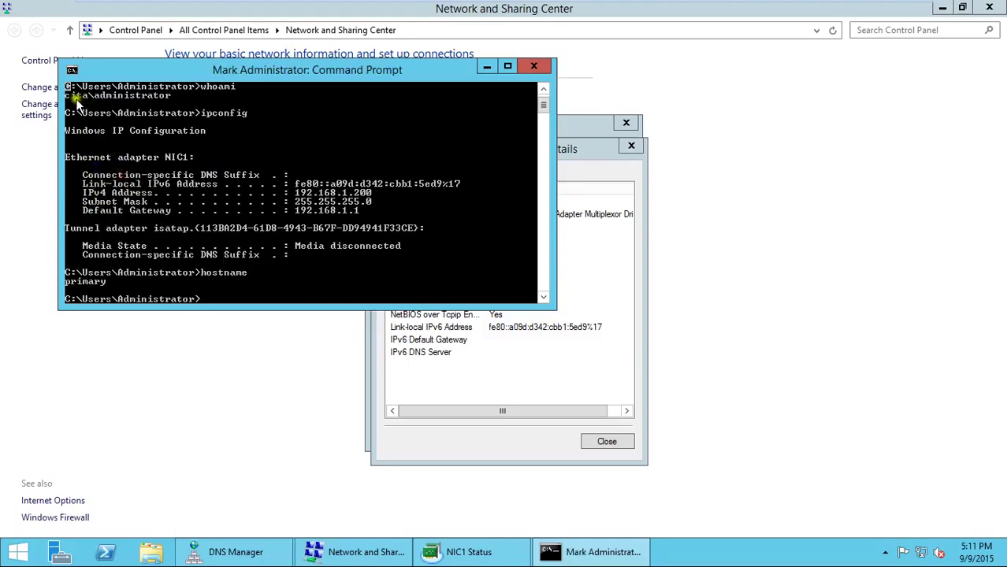
{"action": "left_click_drag", "start_coordinate": [67, 96], "coordinate": [191, 95]}
{"action": "left_click", "coordinate": [282, 156]}
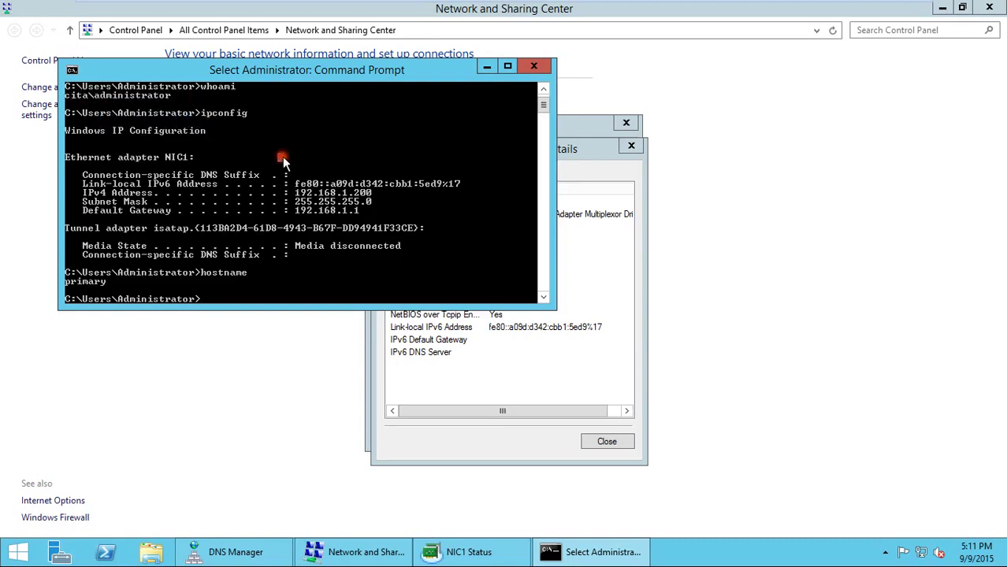
{"action": "key", "text": "Return"}
{"action": "key", "text": "Return"}
Run whoami /all to list the account's full details and privileges.
{"action": "key", "text": "Up"}
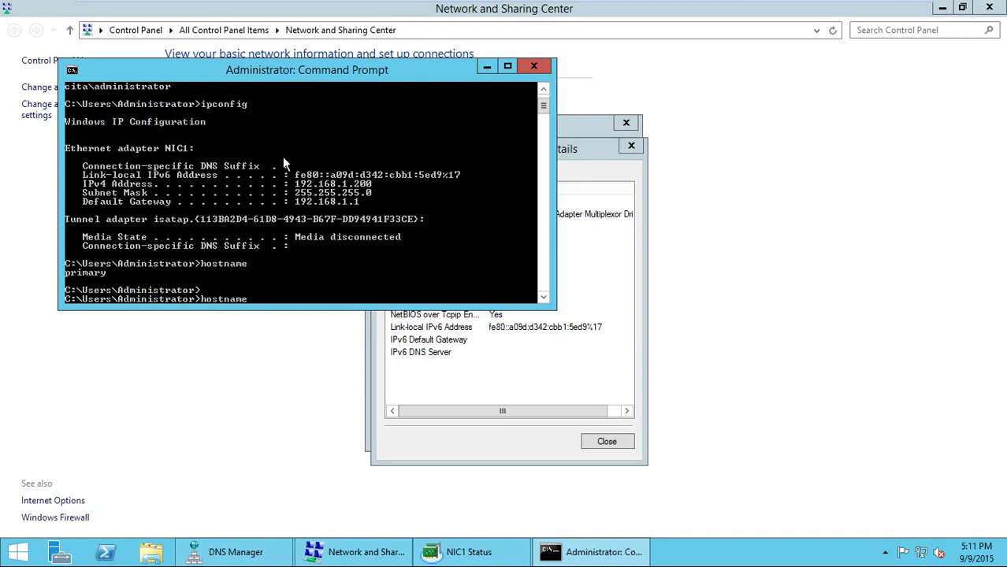
{"action": "key", "text": "Up"}
{"action": "key", "text": "Up"}
{"action": "type", "text": "/all"}
{"action": "key", "text": "Return"}
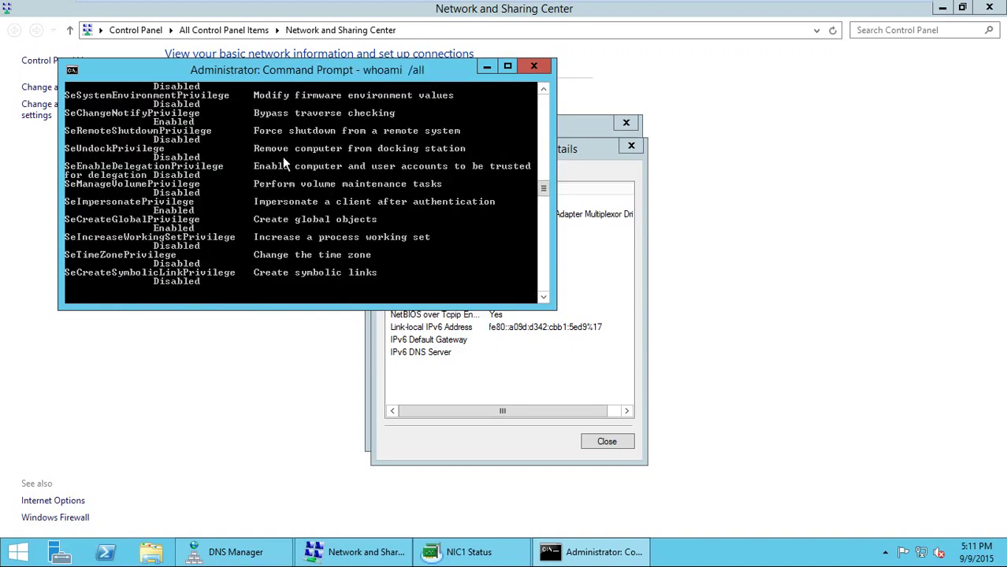
Maximize the console and mark the administrator's SID in the whoami /all output.
{"action": "left_click", "coordinate": [508, 66]}
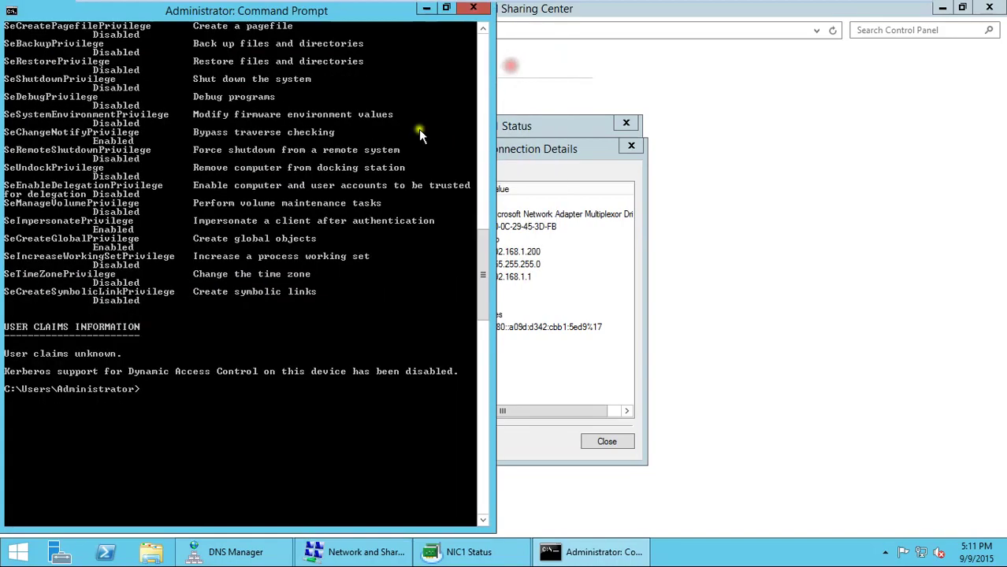
{"action": "scroll", "coordinate": [319, 179], "scroll_direction": "up", "scroll_amount": 6}
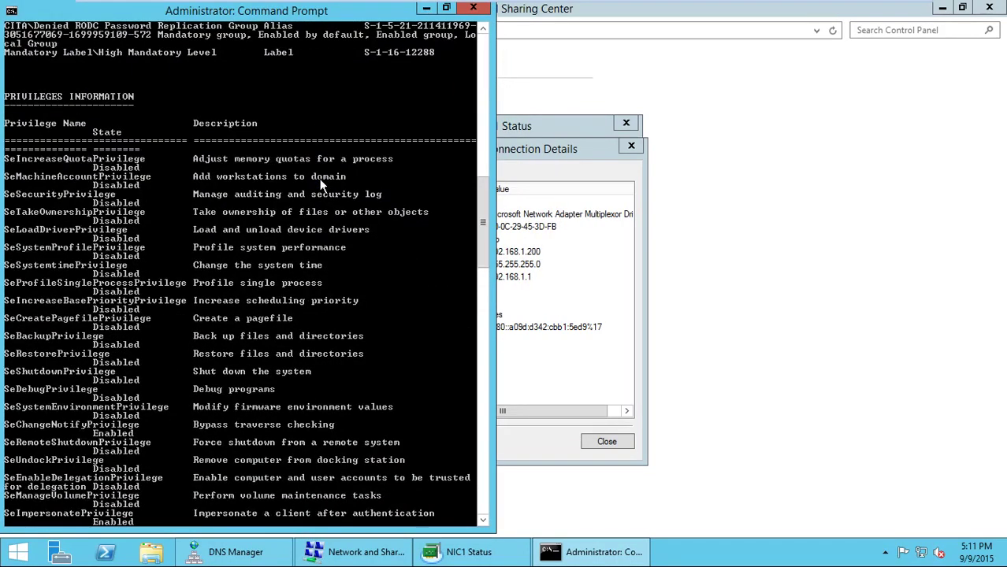
{"action": "scroll", "coordinate": [319, 179], "scroll_direction": "up", "scroll_amount": 1}
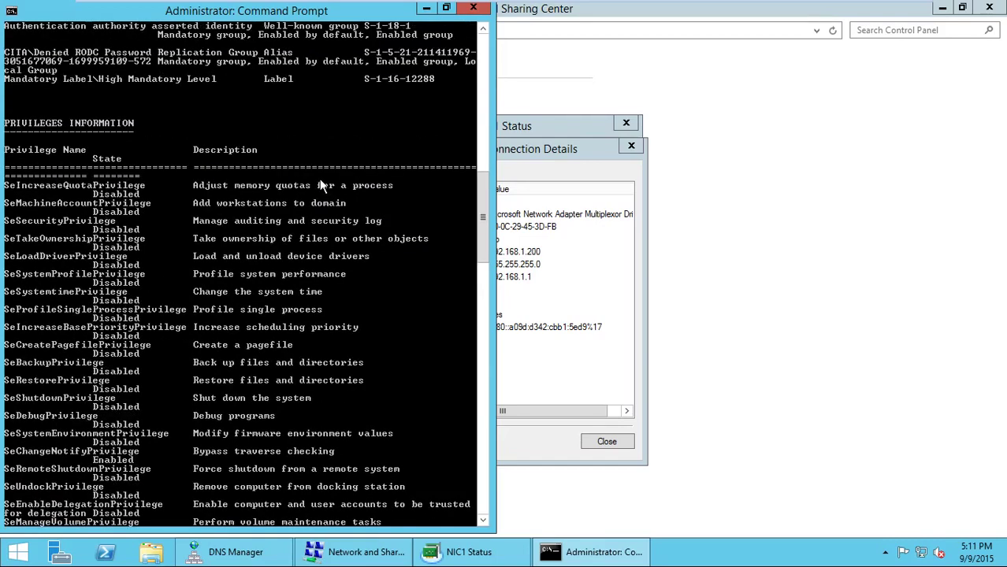
{"action": "scroll", "coordinate": [319, 181], "scroll_direction": "up", "scroll_amount": 5}
{"action": "scroll", "coordinate": [319, 181], "scroll_direction": "up", "scroll_amount": 18}
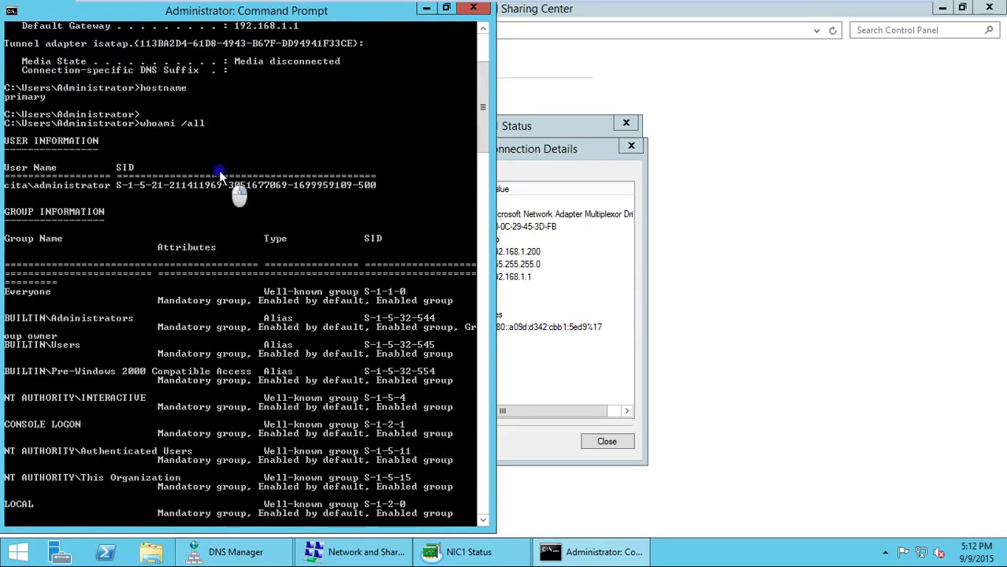
{"action": "right_click", "coordinate": [220, 172]}
{"action": "left_click", "coordinate": [237, 179]}
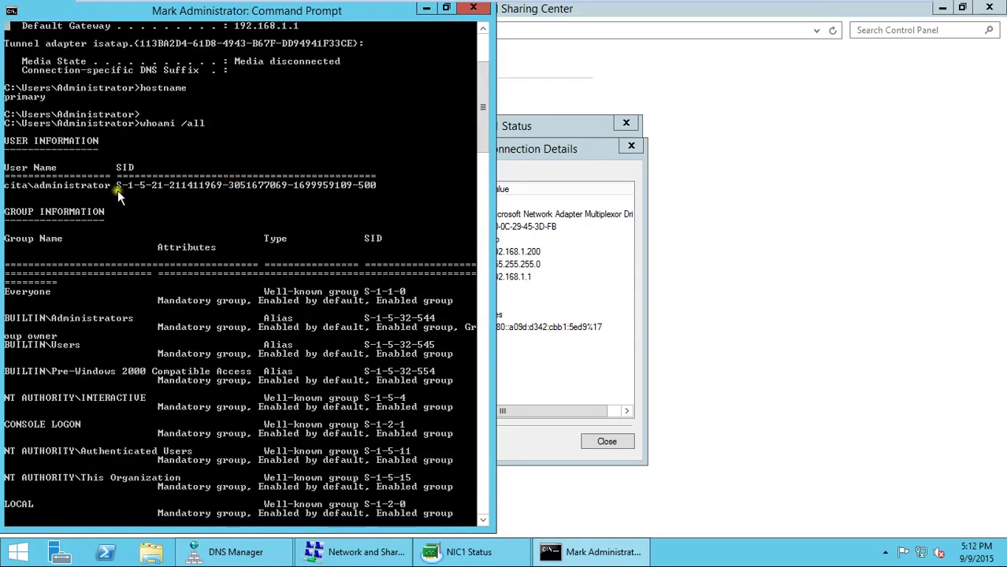
{"action": "left_click_drag", "start_coordinate": [118, 186], "coordinate": [380, 186]}
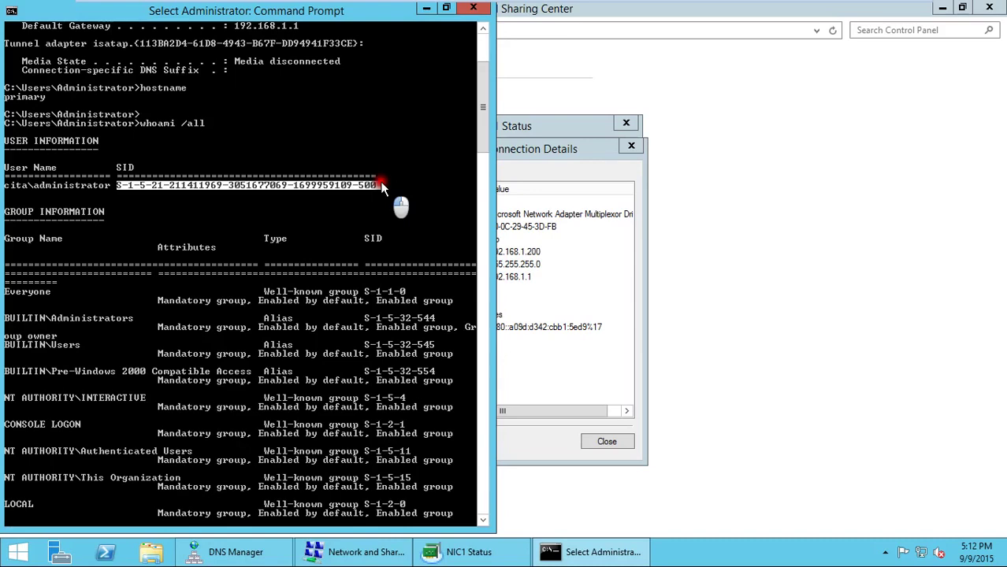
{"action": "scroll", "coordinate": [380, 183], "scroll_direction": "down", "scroll_amount": 20}
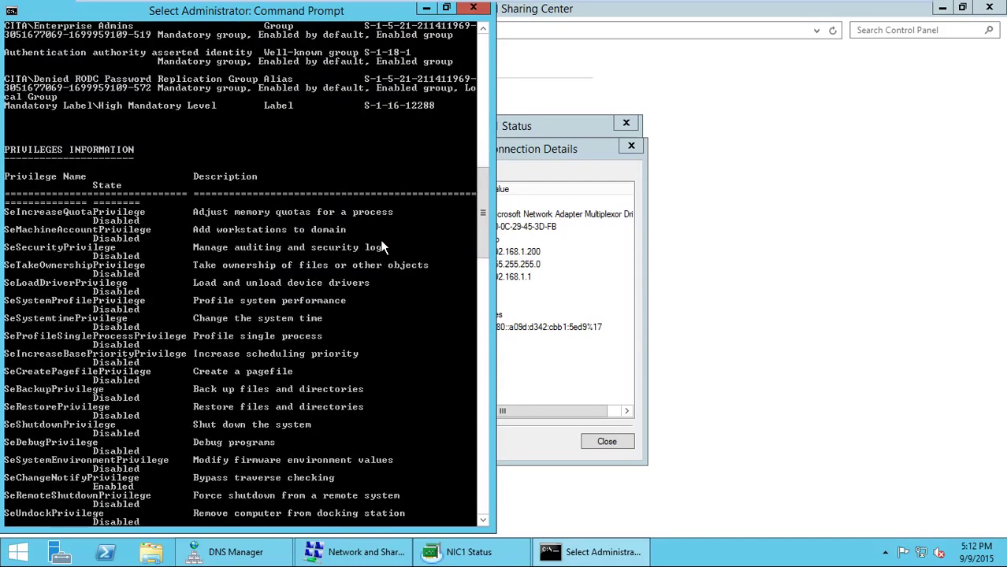
{"action": "scroll", "coordinate": [377, 256], "scroll_direction": "down", "scroll_amount": 7}
{"action": "left_click", "coordinate": [376, 259]}
Run whoami again, then ping cisco.com, getting four replies from 192.168.1.202 with 0% loss.
{"action": "key", "text": "Return"}
{"action": "key", "text": "Return"}
{"action": "key", "text": "Return"}
{"action": "key", "text": "Return"}
{"action": "key", "text": "Return"}
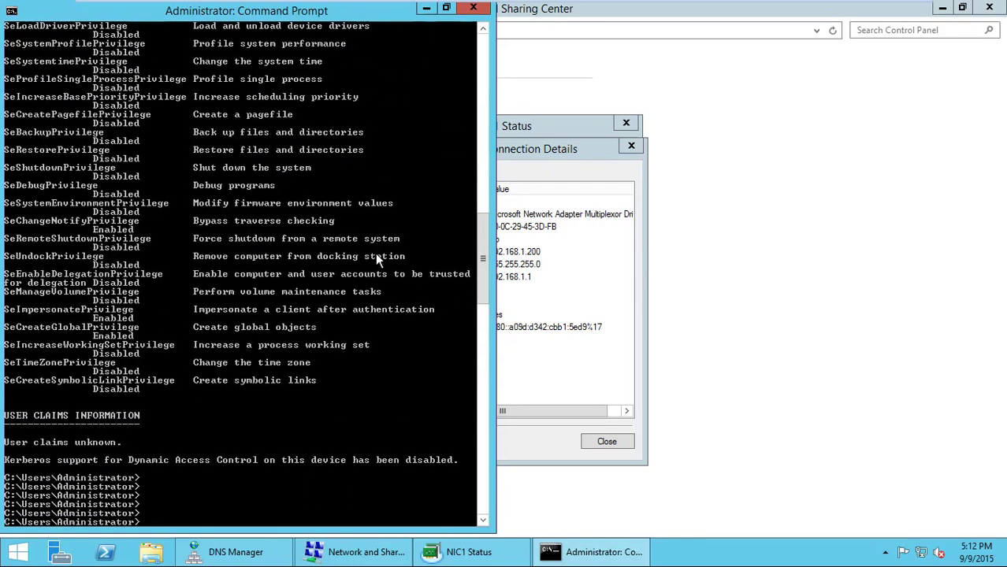
{"action": "type", "text": "ping"}
{"action": "key", "text": "BackSpace"}
{"action": "key", "text": "BackSpace"}
{"action": "key", "text": "BackSpace"}
{"action": "key", "text": "BackSpace"}
{"action": "key", "text": "BackSpace"}
{"action": "type", "text": "whoami"}
{"action": "key", "text": "Return"}
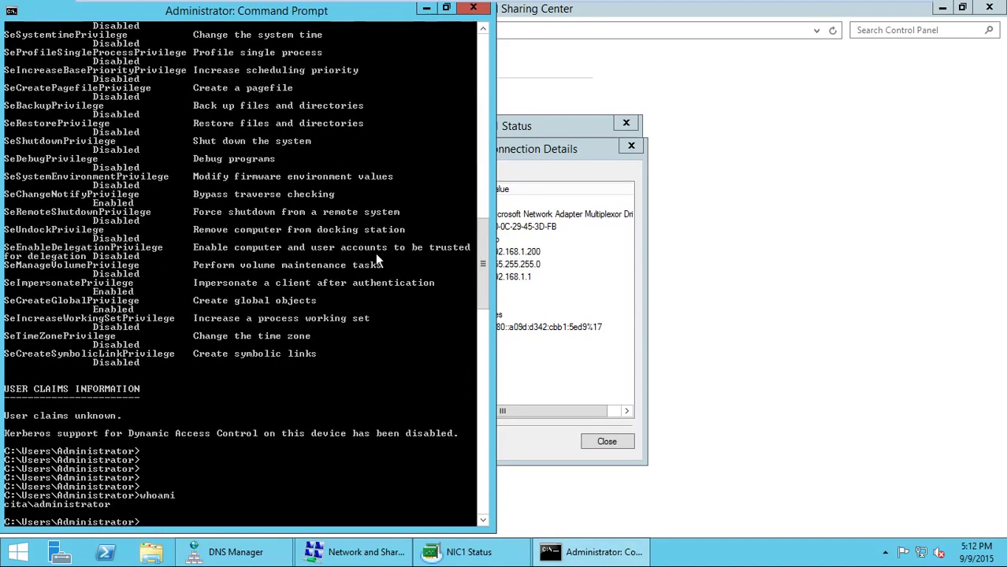
{"action": "type", "text": "ping cisco.com"}
{"action": "key", "text": "Return"}
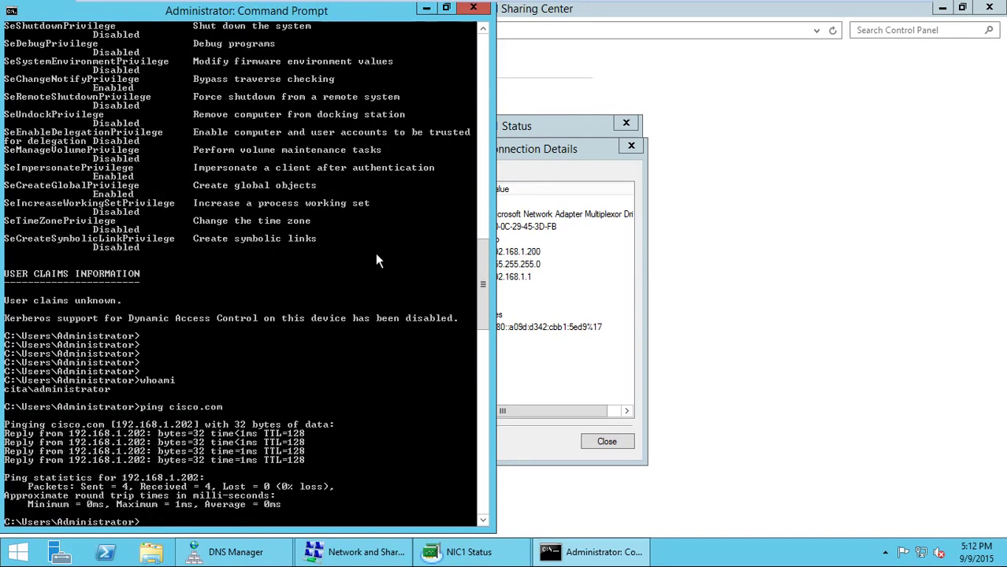
Close Command Prompt, NIC1 Status, Network and Sharing Center and DNS Manager.
{"action": "left_click", "coordinate": [473, 8]}
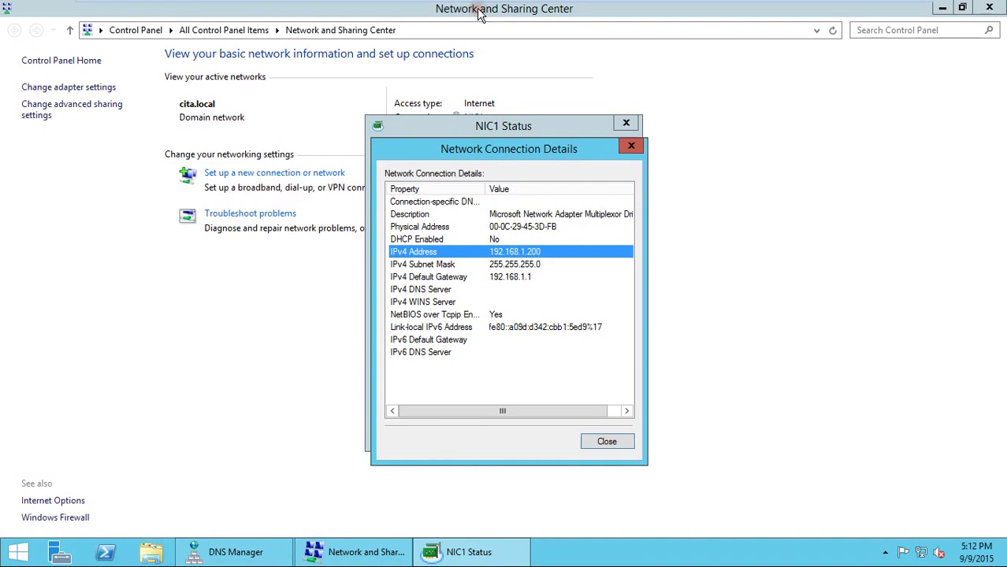
{"action": "left_click", "coordinate": [632, 146]}
{"action": "left_click", "coordinate": [625, 123]}
{"action": "left_click", "coordinate": [999, 6]}
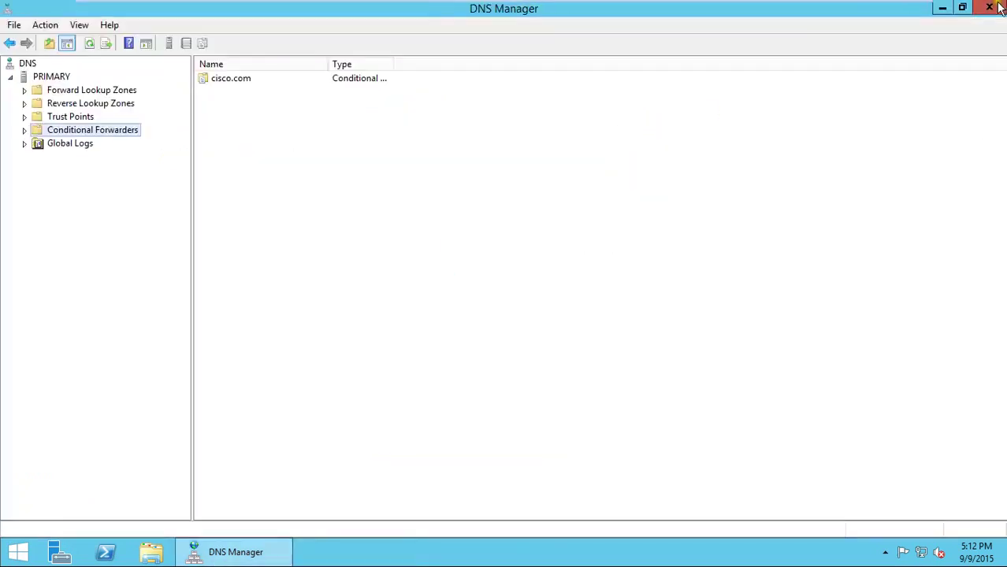
{"action": "left_click", "coordinate": [994, 6]}
Check Server Manager's Tools list, then minimize VMware and bring up the Paint trust diagram.
{"action": "left_click", "coordinate": [60, 554]}
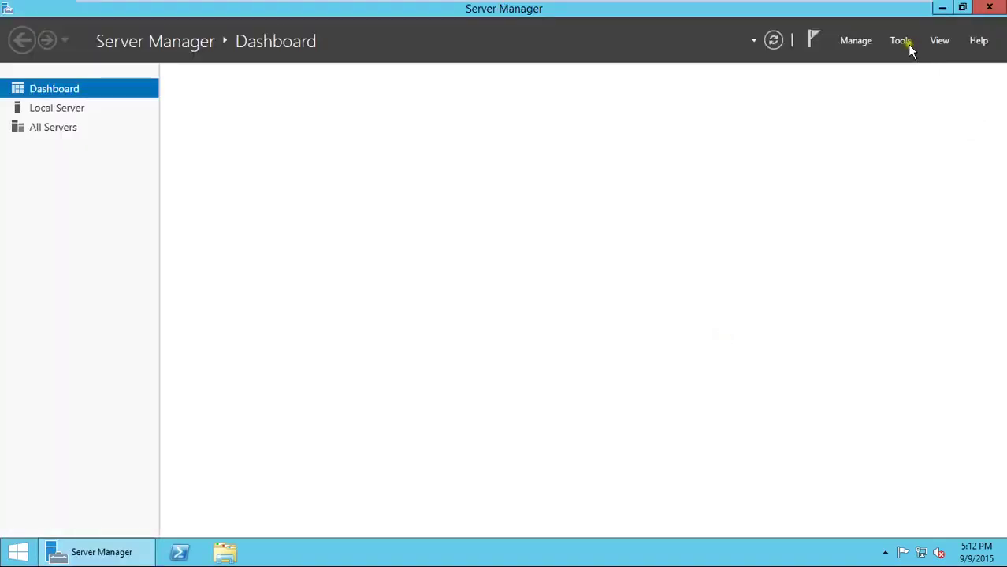
{"action": "left_click", "coordinate": [907, 44]}
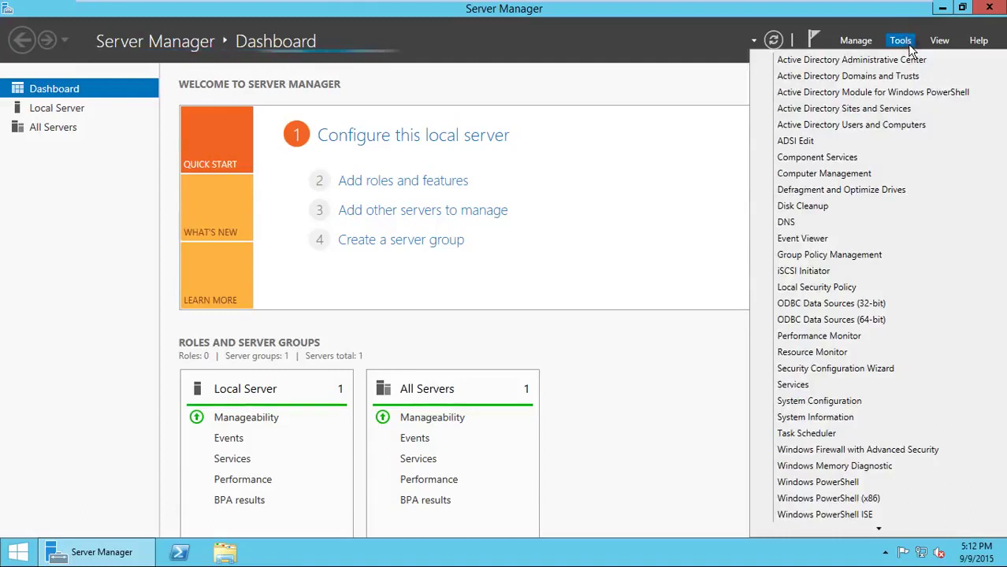
{"action": "left_click", "coordinate": [685, 93]}
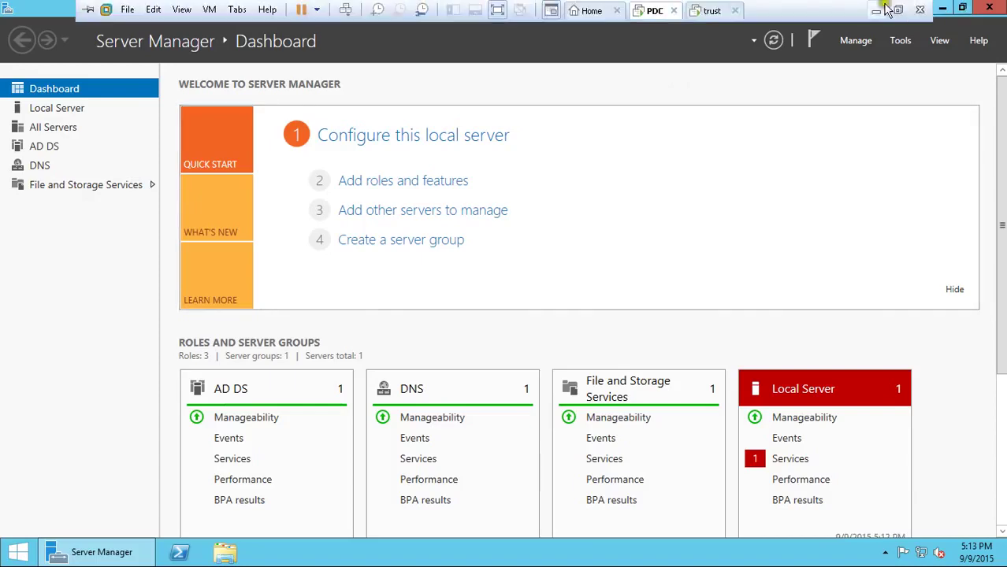
{"action": "left_click", "coordinate": [876, 10]}
{"action": "left_click", "coordinate": [510, 555]}
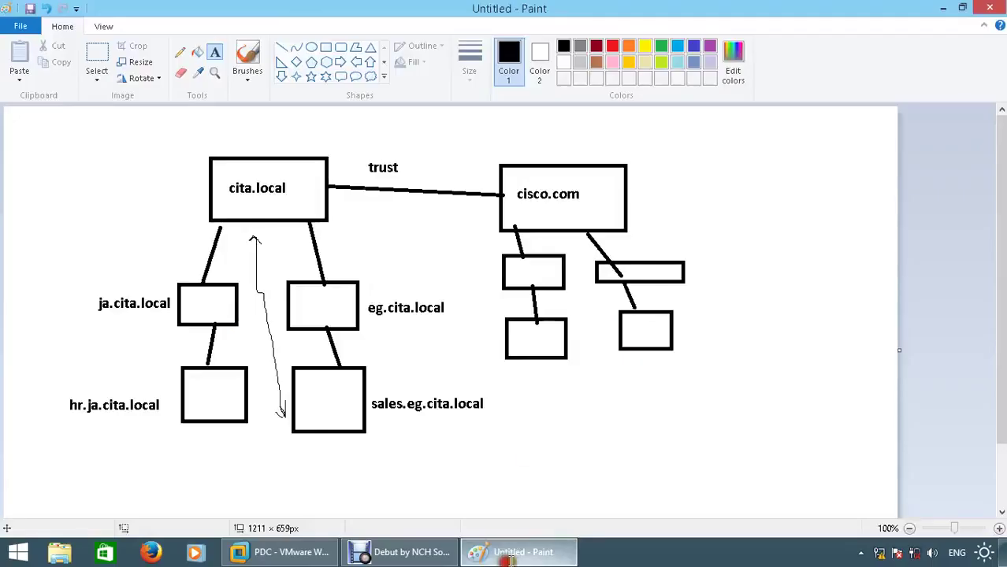
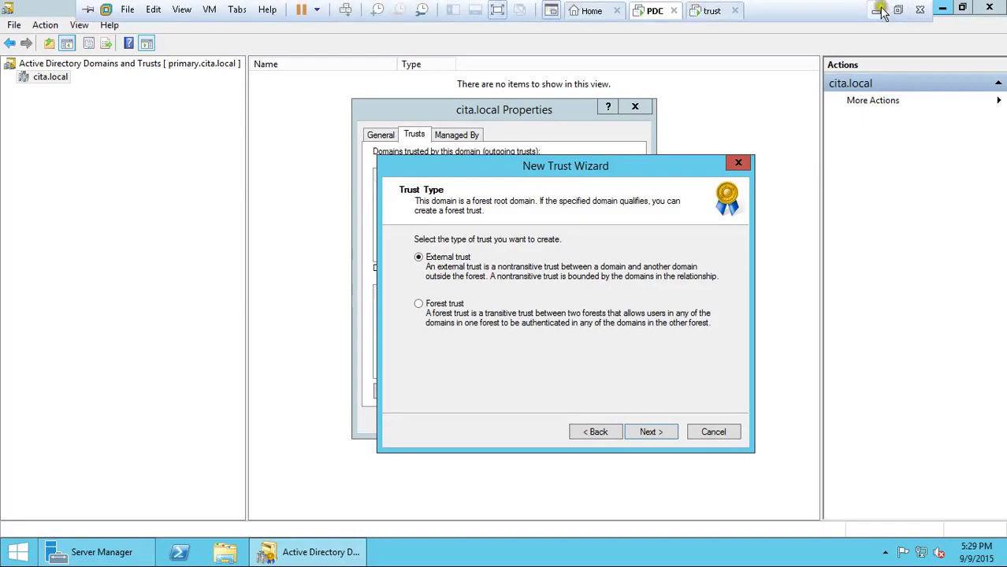
Pause the Debut screen recording and go back to the PDC virtual machine's New Trust Wizard.
{"action": "left_click", "coordinate": [875, 10]}
{"action": "left_click", "coordinate": [398, 553]}
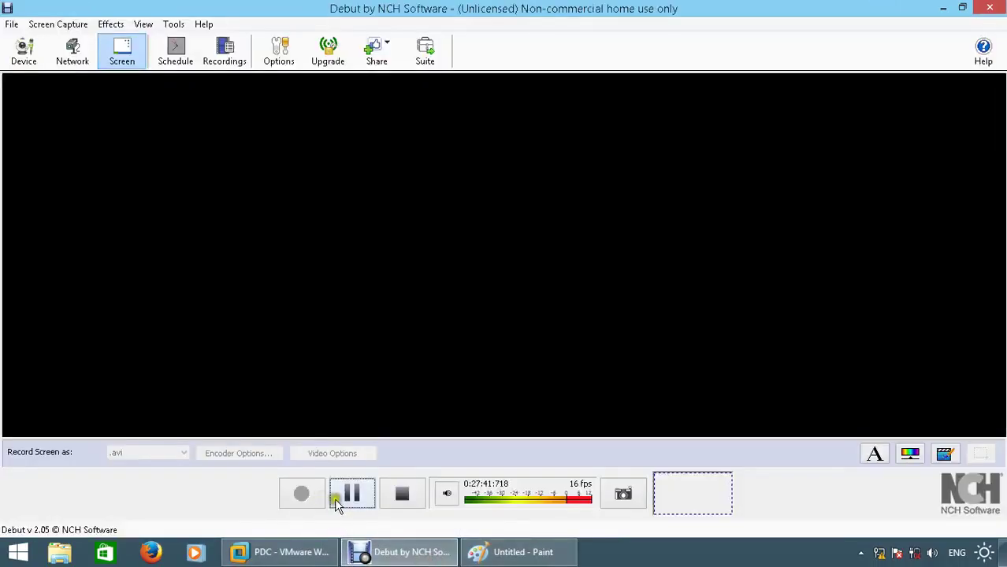
{"action": "left_click", "coordinate": [336, 496]}
{"action": "left_click", "coordinate": [291, 552]}
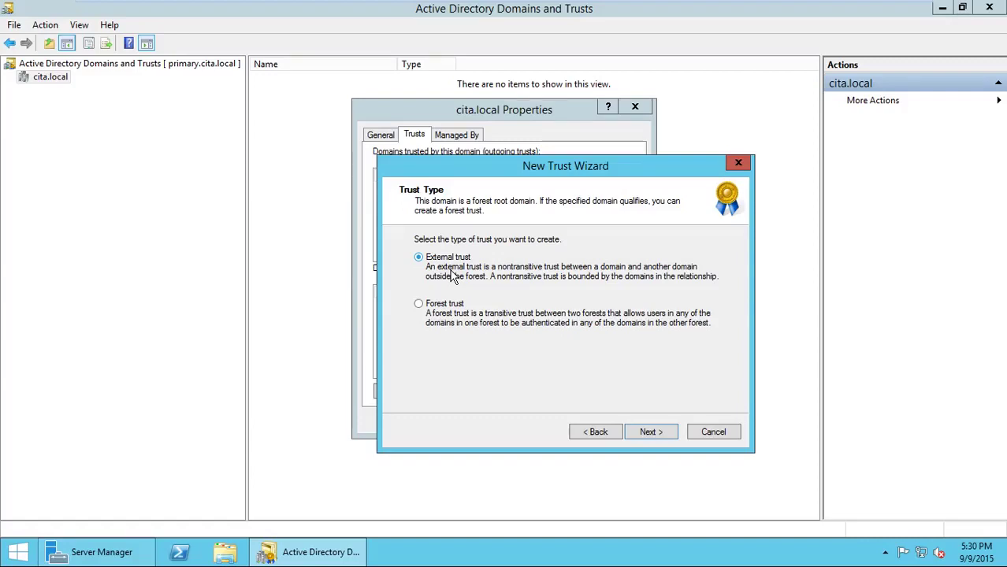
Set the trust type to Forest trust and advance to the Direction of Trust page.
{"action": "left_click", "coordinate": [444, 304]}
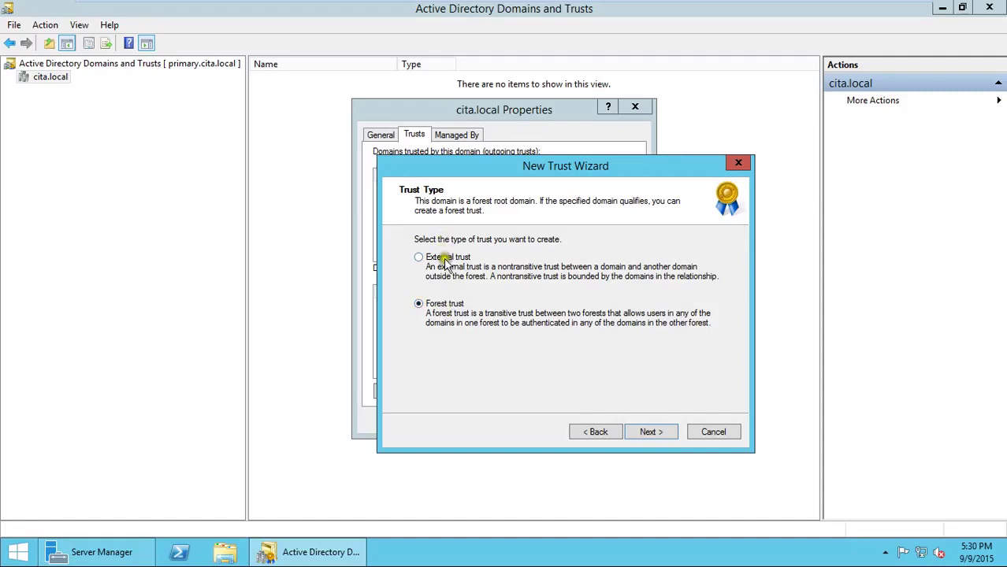
{"action": "left_click", "coordinate": [445, 258]}
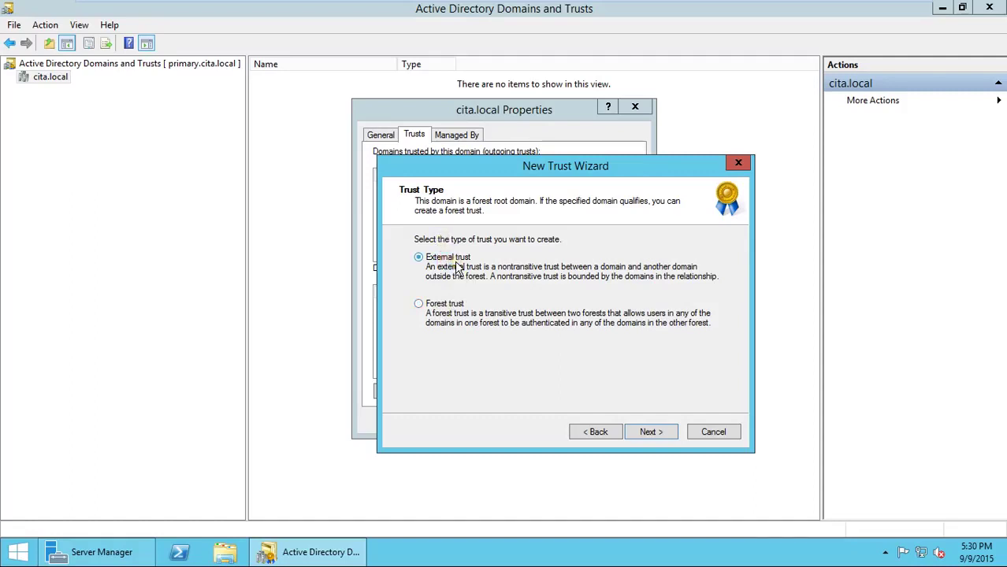
{"action": "left_click", "coordinate": [458, 268]}
{"action": "left_click", "coordinate": [430, 307]}
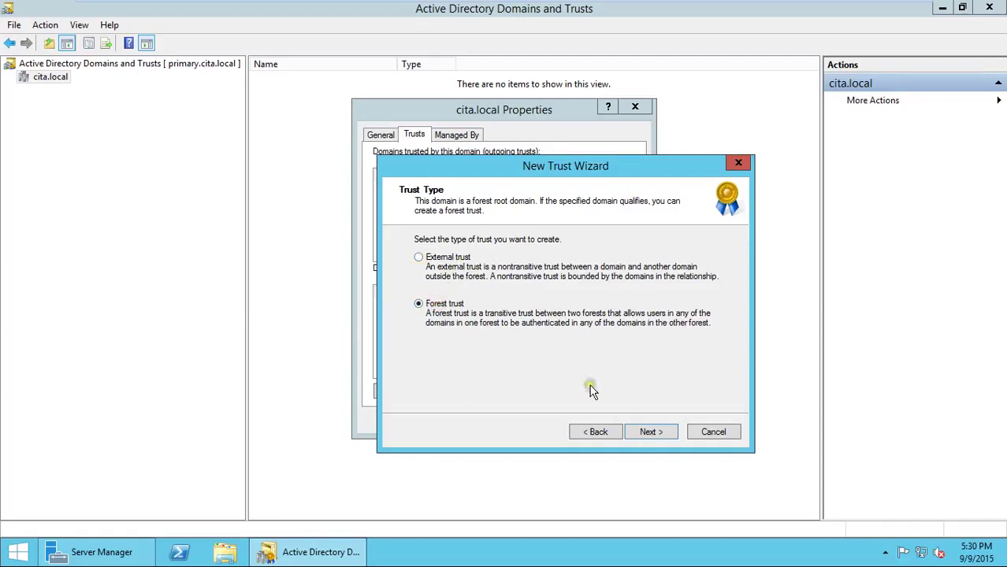
{"action": "left_click", "coordinate": [651, 432]}
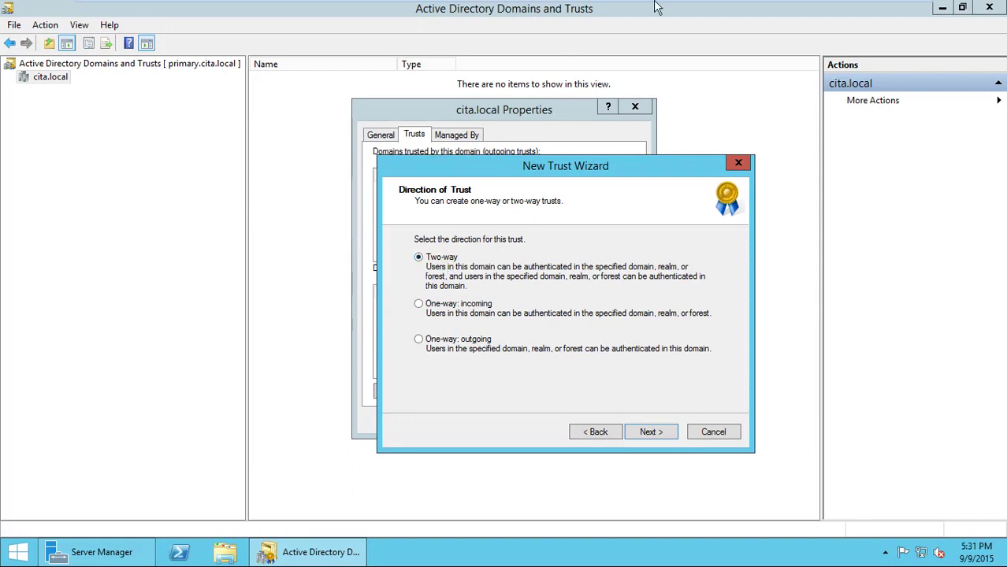
Exit the full-screen VM to display the cita.local and cisco.com diagram in Paint.
{"action": "left_click", "coordinate": [857, 8]}
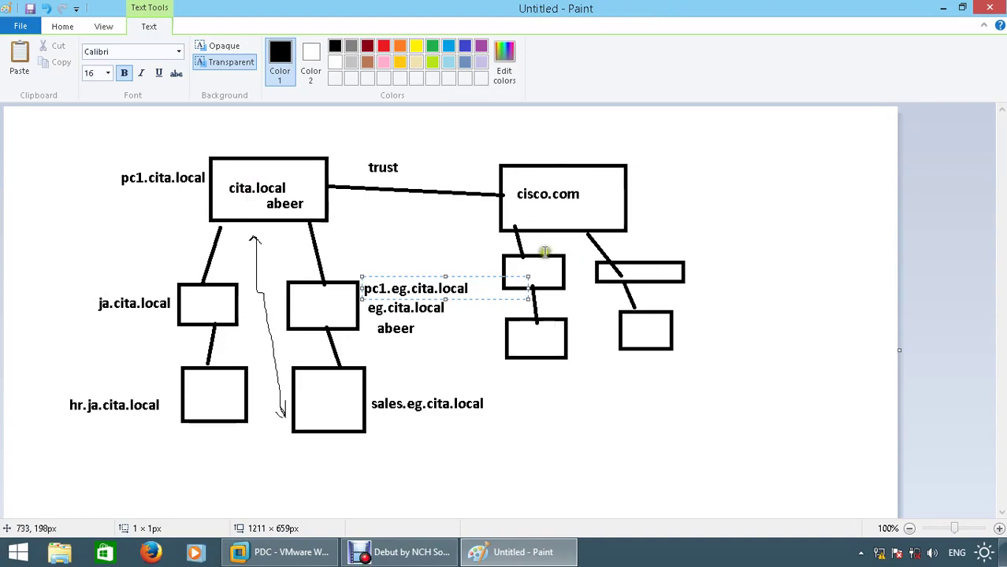
Return to the full-screen PDC VM at the wizard's Direction of Trust page.
{"action": "left_click", "coordinate": [303, 553]}
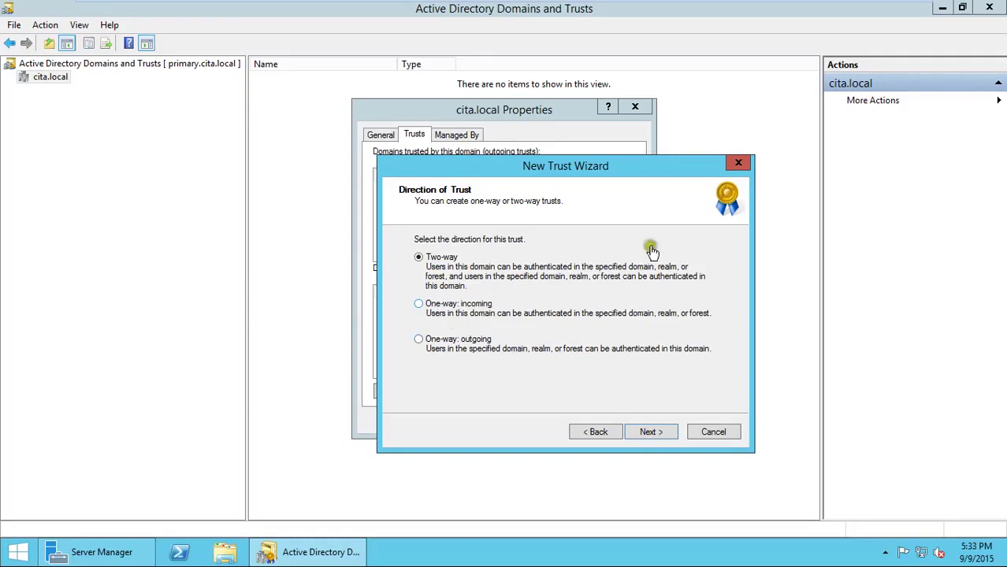
{"action": "left_click", "coordinate": [868, 12]}
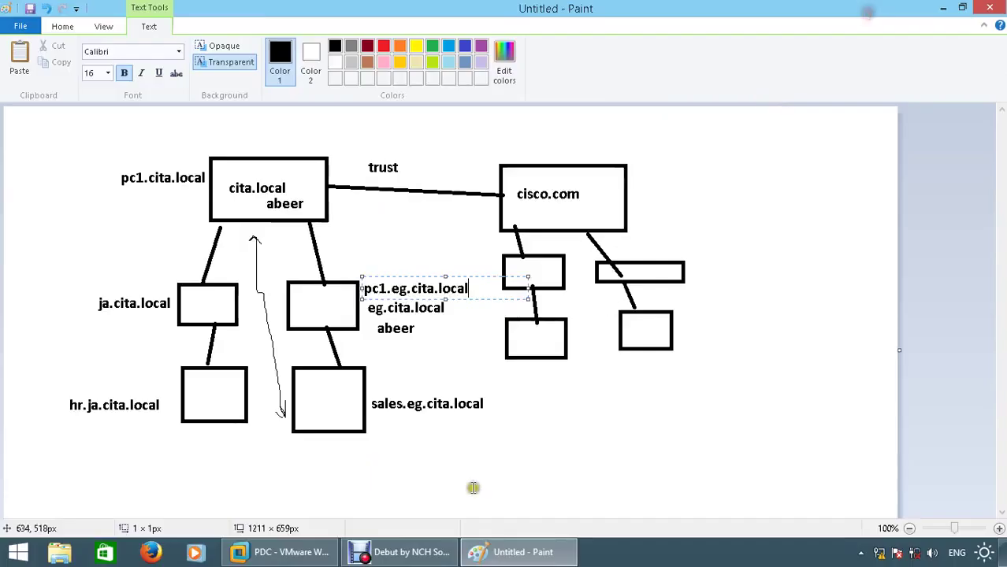
{"action": "left_click", "coordinate": [400, 551]}
{"action": "left_click", "coordinate": [353, 490]}
{"action": "left_click", "coordinate": [309, 561]}
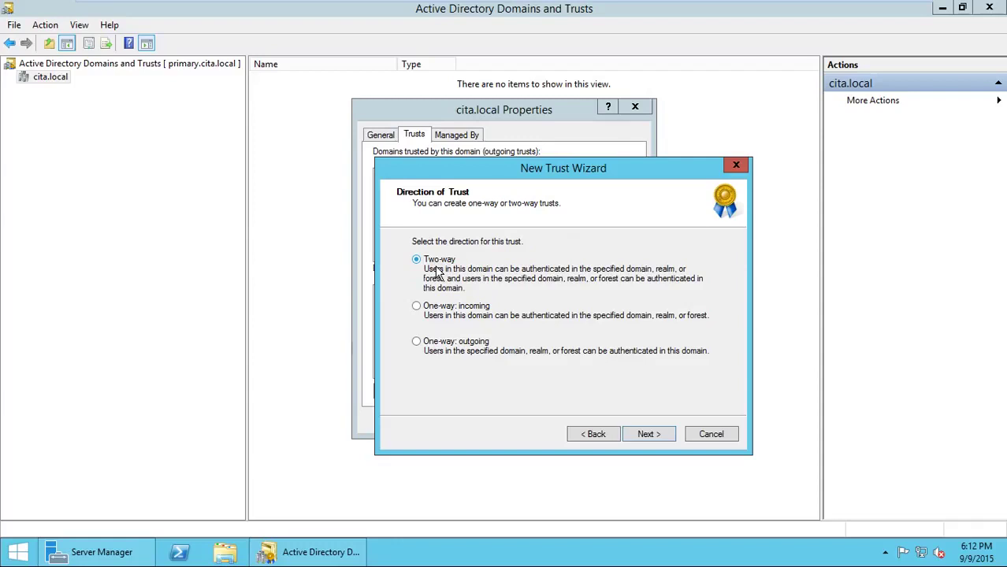
{"action": "left_click", "coordinate": [465, 316]}
{"action": "left_click", "coordinate": [473, 307]}
{"action": "left_click", "coordinate": [480, 326]}
{"action": "left_click", "coordinate": [591, 313]}
{"action": "left_click", "coordinate": [512, 323]}
{"action": "left_click", "coordinate": [443, 352]}
{"action": "left_click", "coordinate": [428, 360]}
{"action": "left_click", "coordinate": [469, 361]}
{"action": "left_click", "coordinate": [644, 434]}
{"action": "left_click", "coordinate": [595, 434]}
Keep Two-way, choose 'Both this domain and the specified domain', and continue to credentials.
{"action": "left_click", "coordinate": [642, 435]}
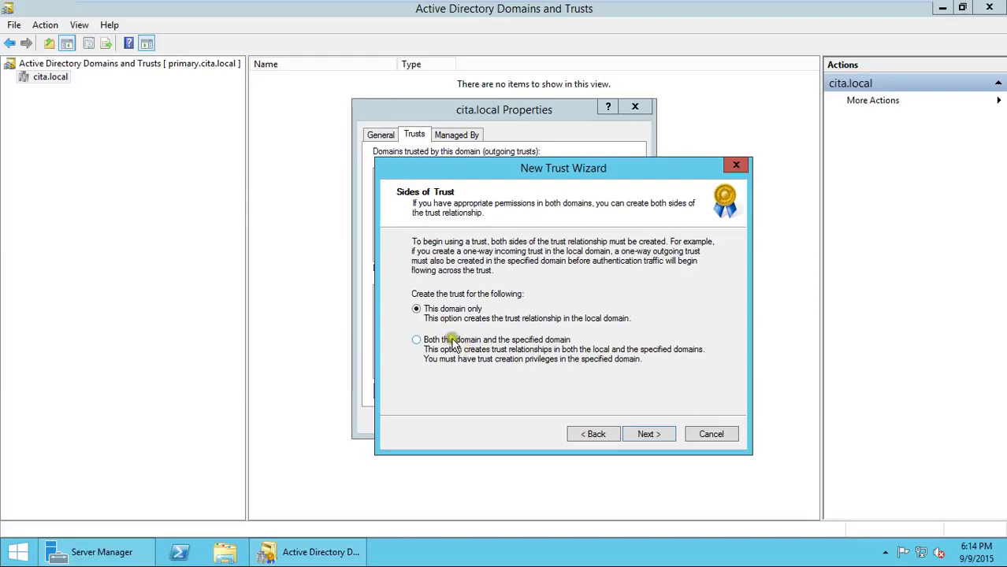
{"action": "left_click", "coordinate": [453, 345]}
{"action": "left_click", "coordinate": [643, 434]}
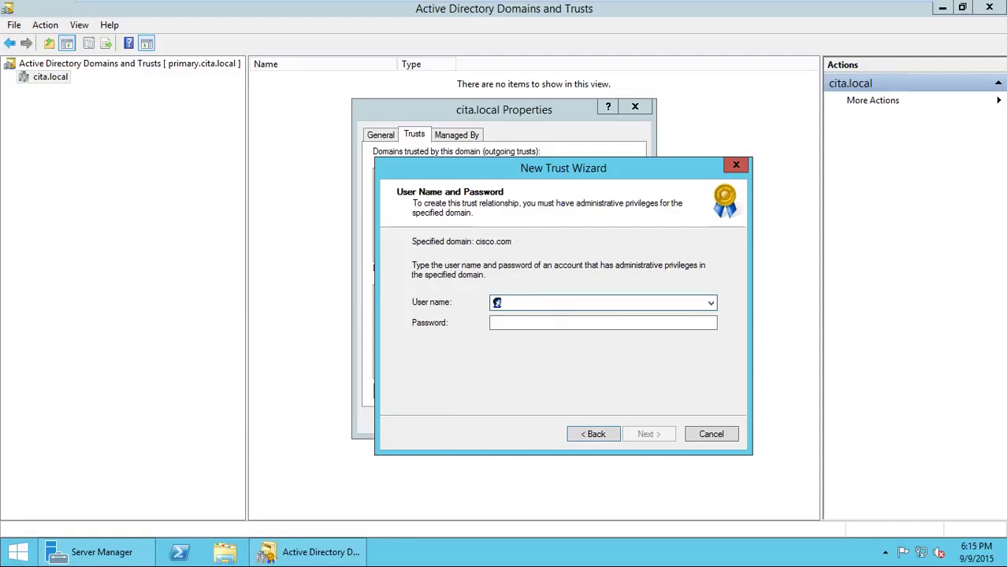
Enter cisco\administartor as the user name and type the account password.
{"action": "type", "text": "cisco"}
{"action": "type", "text": "\\a"}
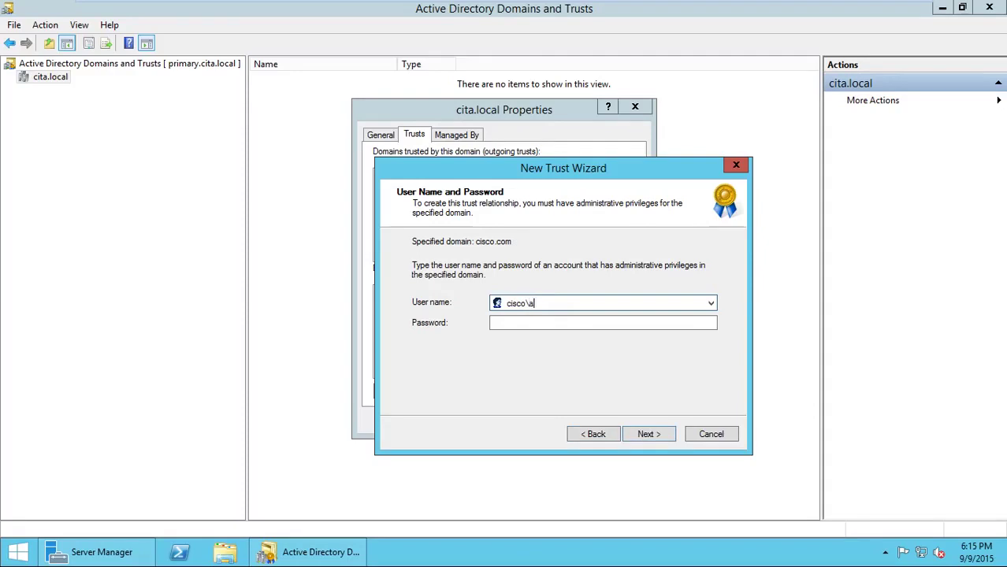
{"action": "type", "text": "dministartor"}
{"action": "key", "text": "Tab"}
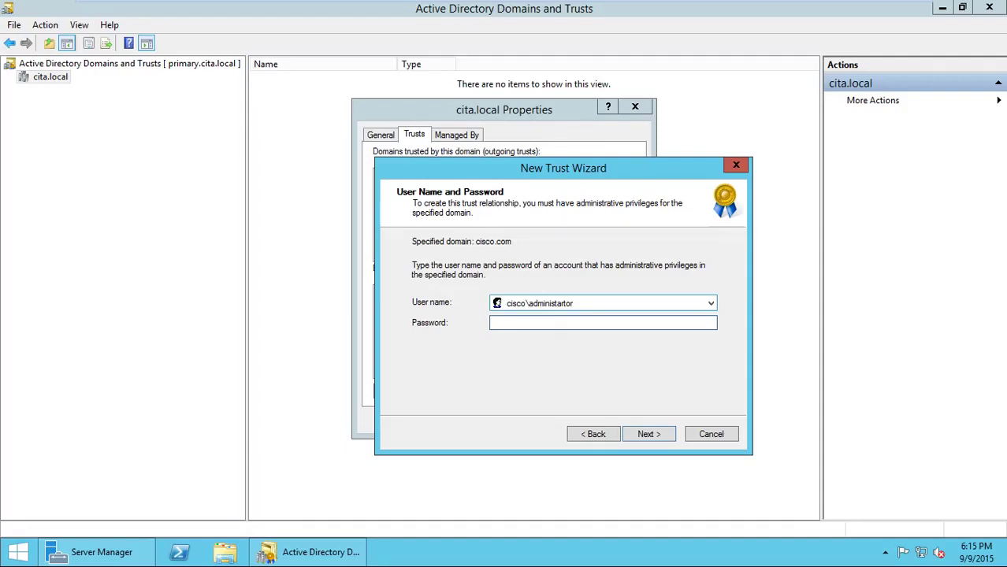
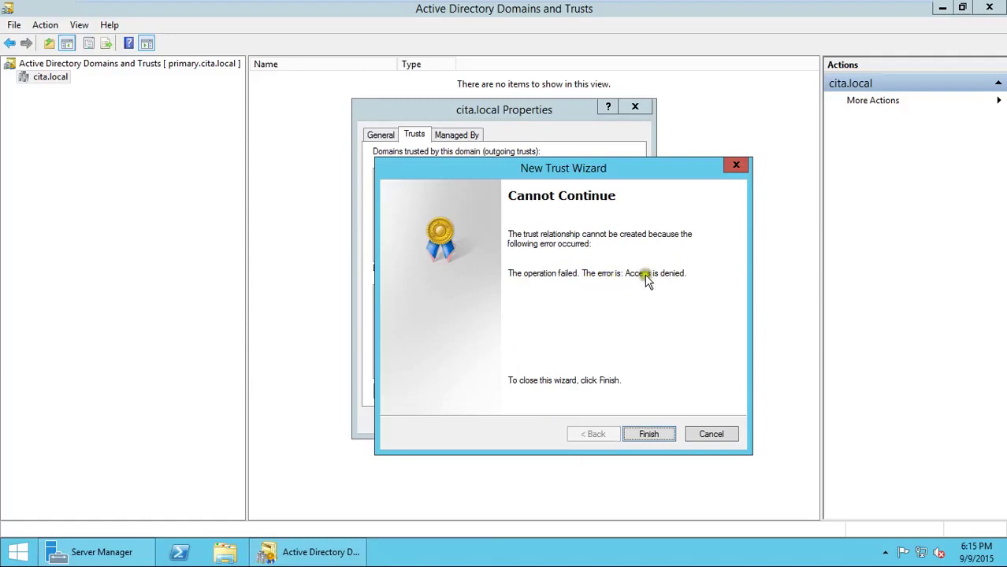
Close the failed wizard and start a new trust named cisco.com.
{"action": "left_click", "coordinate": [707, 437]}
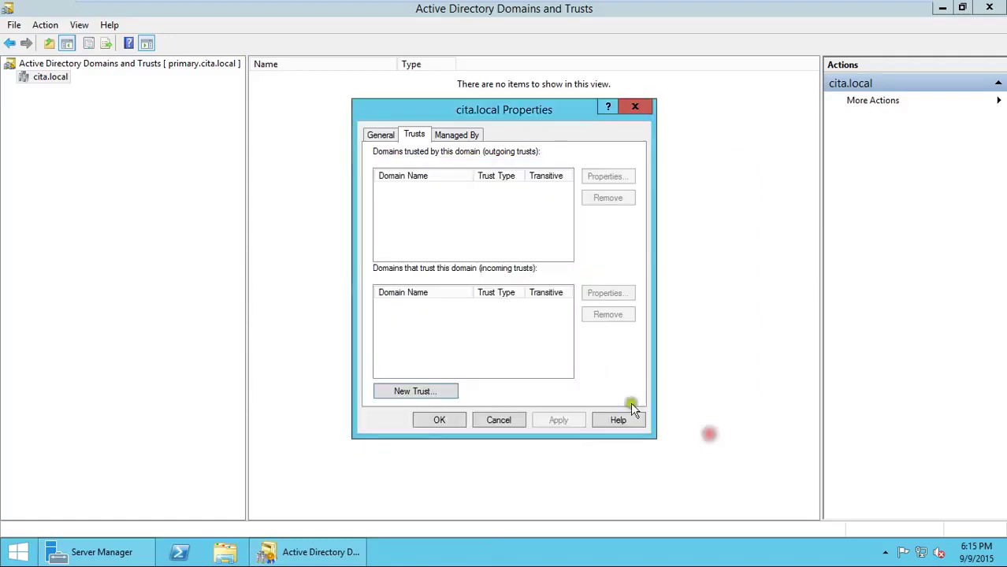
{"action": "left_click", "coordinate": [430, 390]}
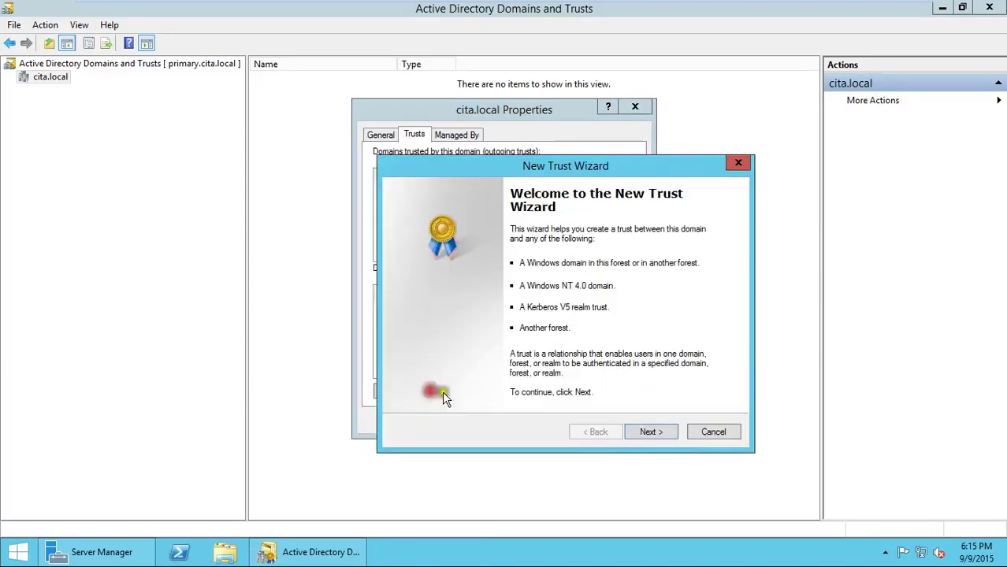
{"action": "left_click", "coordinate": [656, 433]}
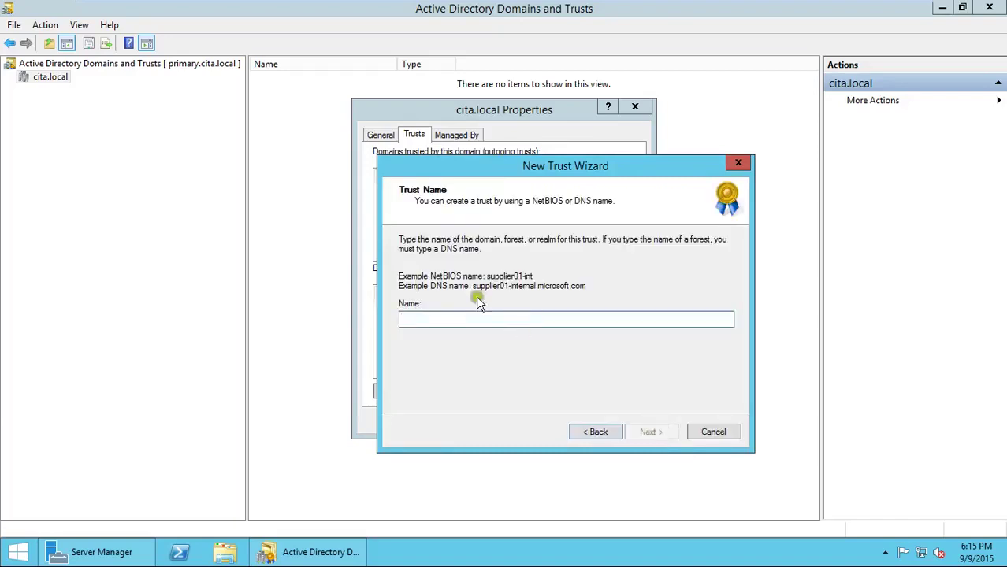
{"action": "left_click", "coordinate": [487, 317]}
{"action": "type", "text": "cisco.com"}
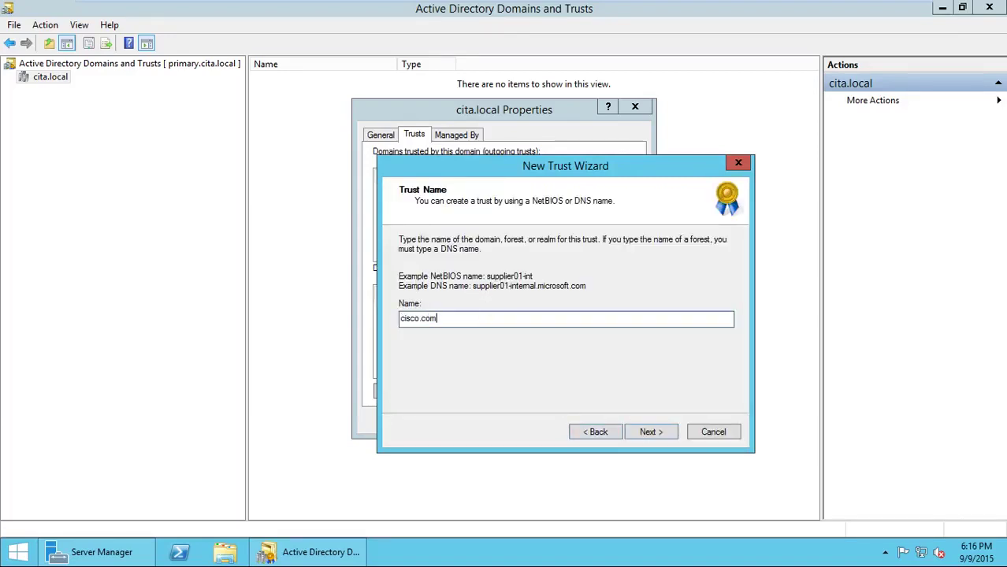
{"action": "key", "text": "Return"}
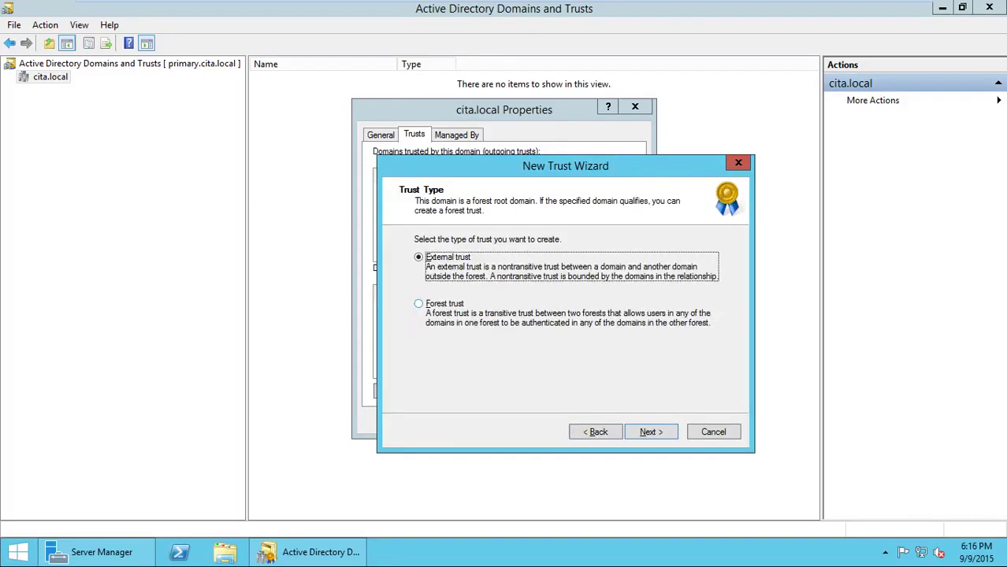
Choose Forest trust, Two-way direction, and create the trust in both domains.
{"action": "left_click", "coordinate": [446, 304]}
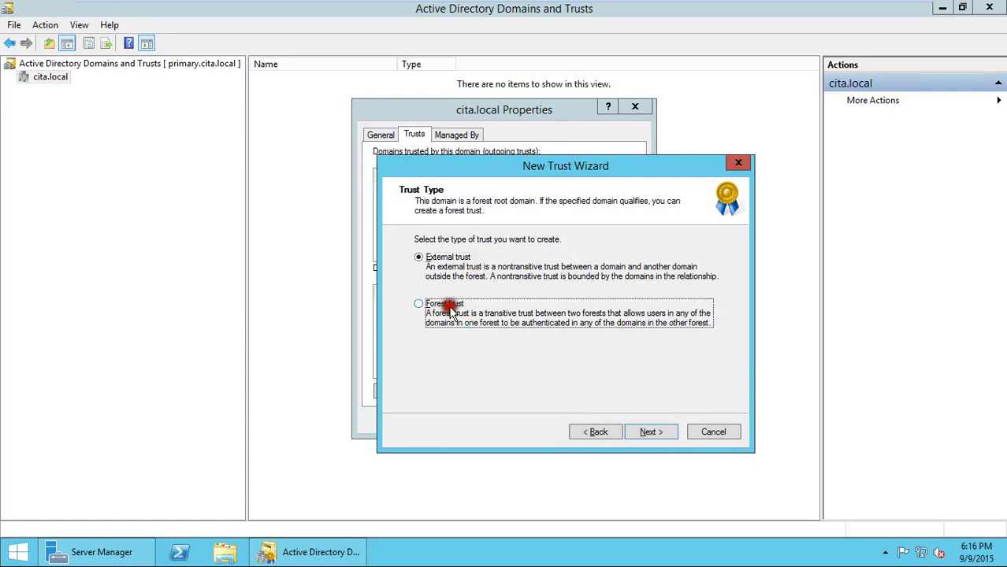
{"action": "left_click", "coordinate": [648, 435]}
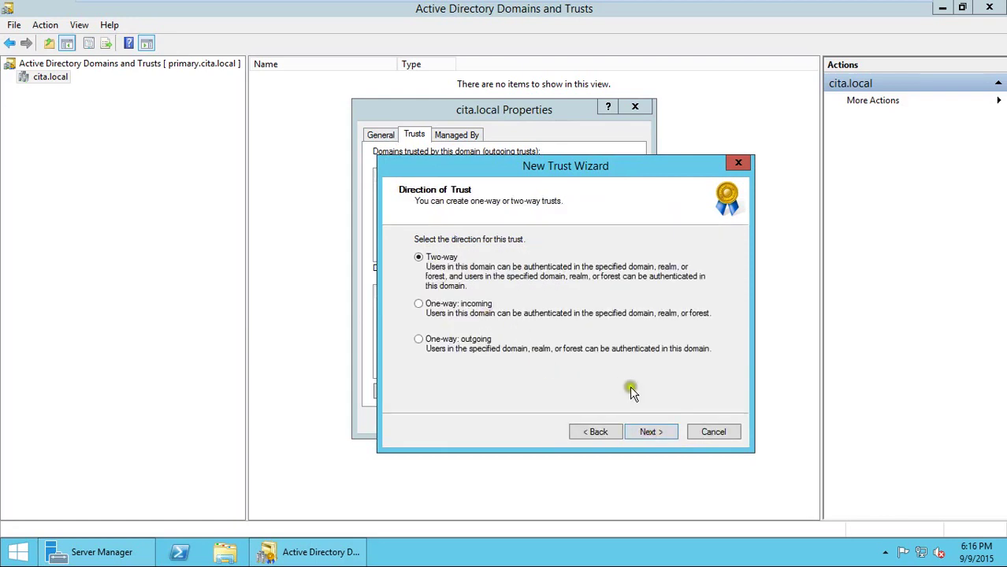
{"action": "left_click", "coordinate": [648, 434]}
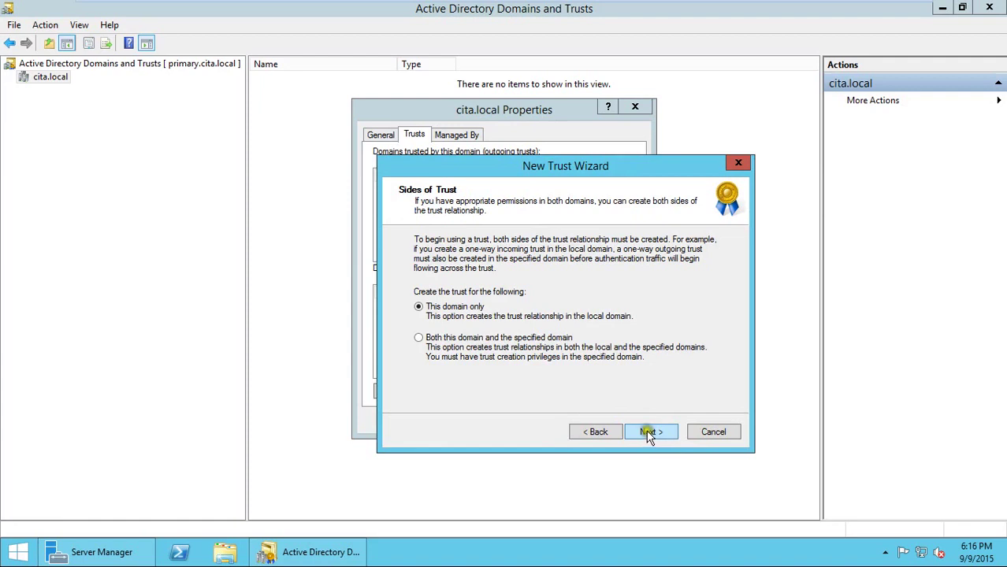
{"action": "left_click", "coordinate": [520, 339]}
{"action": "left_click", "coordinate": [647, 431]}
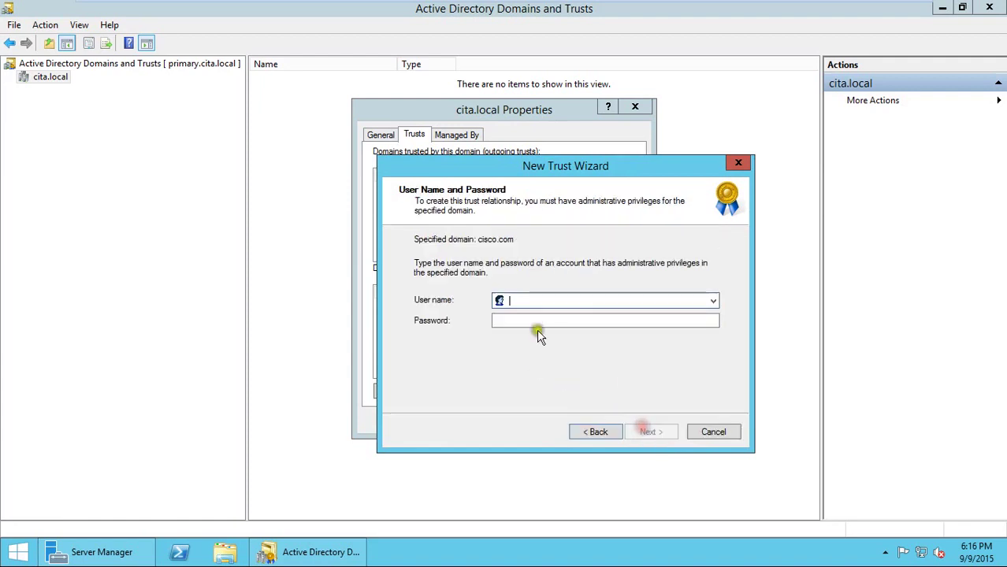
Enter administrator and the account password as the cisco.com credentials.
{"action": "left_click", "coordinate": [540, 304]}
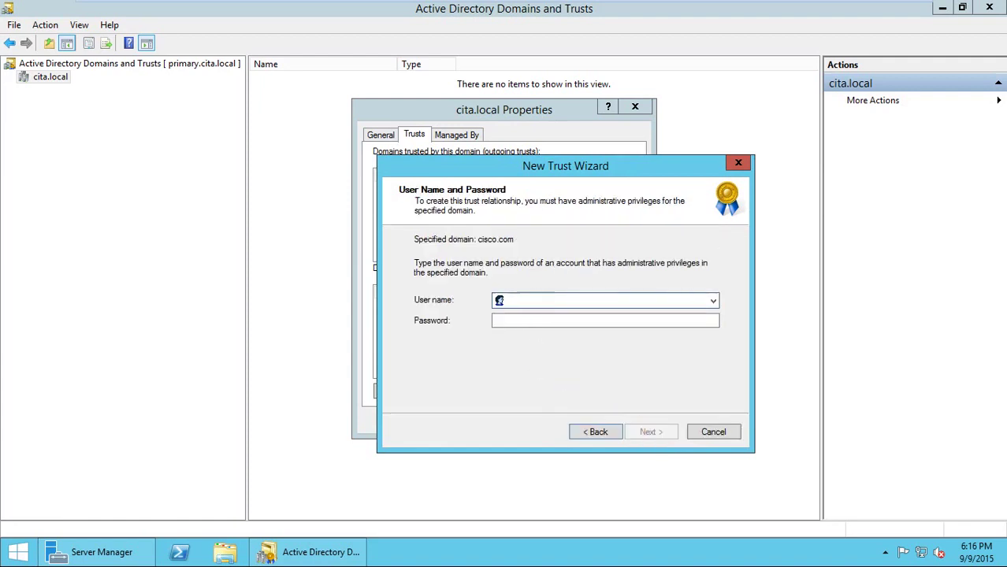
{"action": "type", "text": "administrator"}
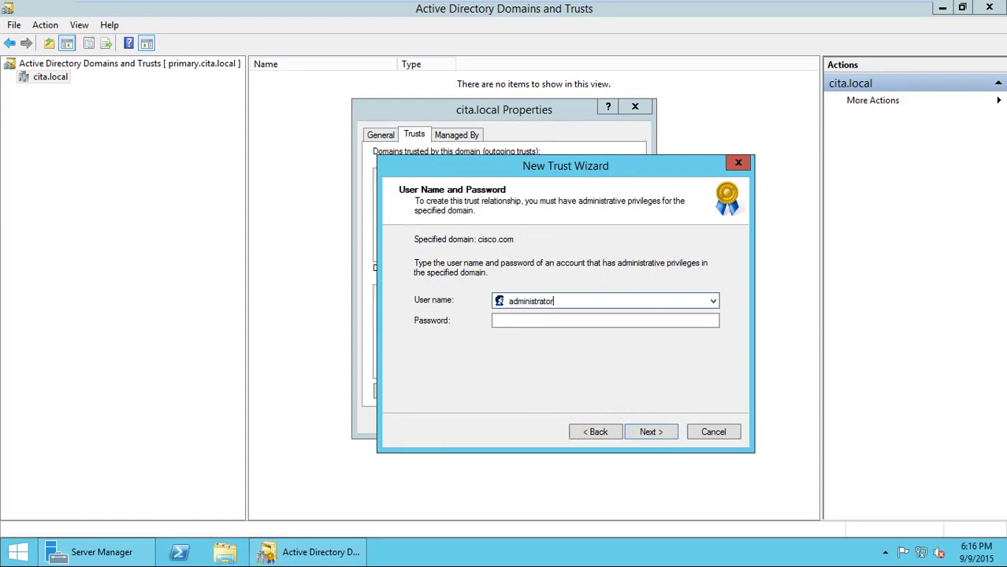
{"action": "key", "text": "Tab"}
{"action": "type", "text": "****"}
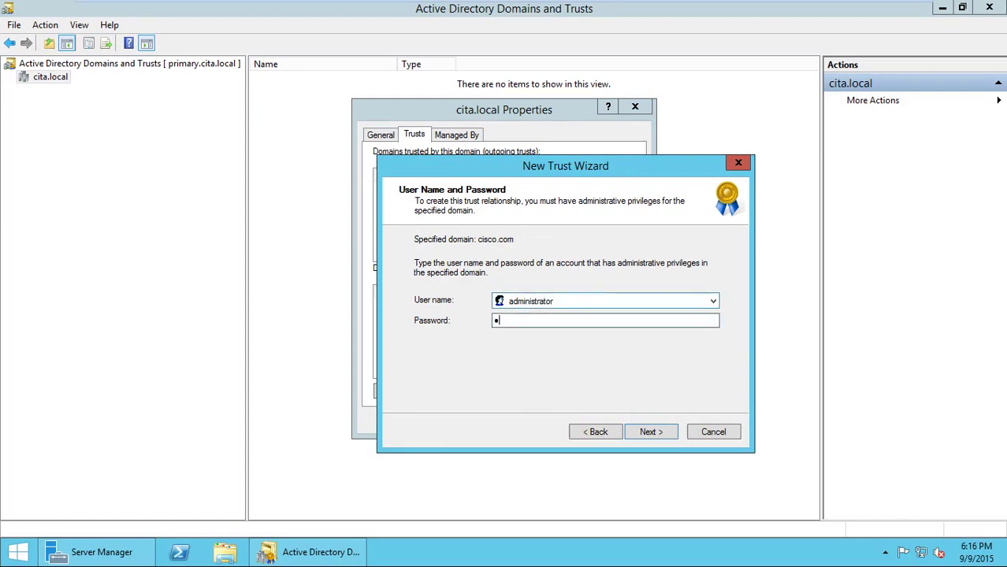
{"action": "type", "text": "****"}
{"action": "key", "text": "Return"}
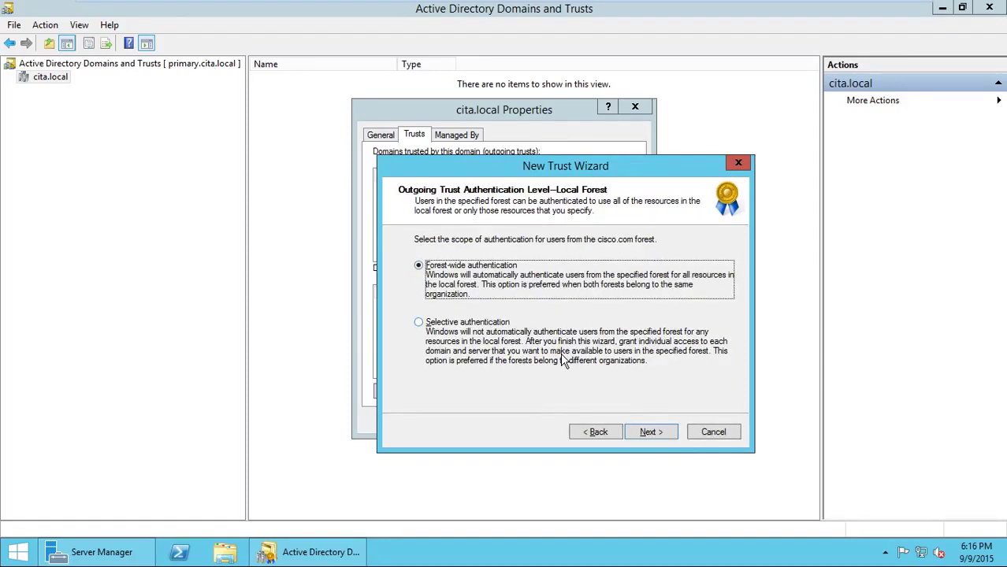
Recheck the credentials and keep forest-wide authentication for the local forest.
{"action": "left_click", "coordinate": [595, 435]}
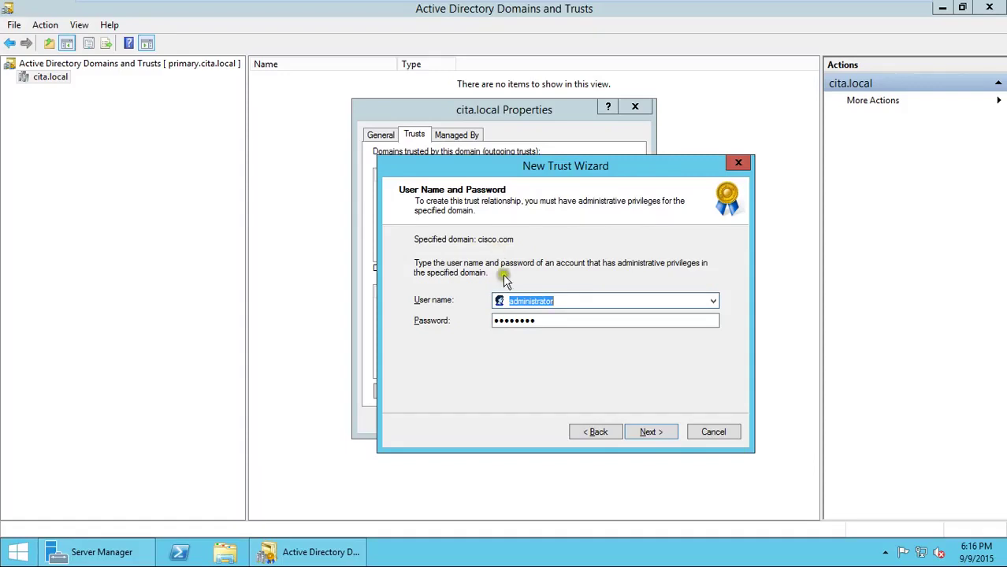
{"action": "left_click", "coordinate": [646, 433]}
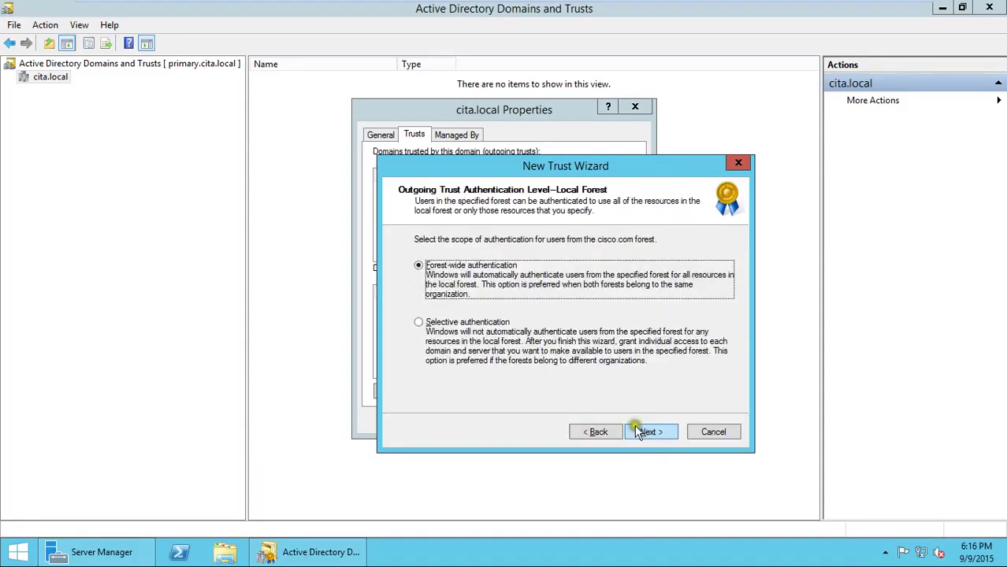
{"action": "left_click", "coordinate": [516, 301]}
{"action": "left_click", "coordinate": [514, 303]}
{"action": "left_click", "coordinate": [593, 441]}
Accept forest-wide authentication for cisco.com and create the trust from the summary.
{"action": "left_click", "coordinate": [667, 433]}
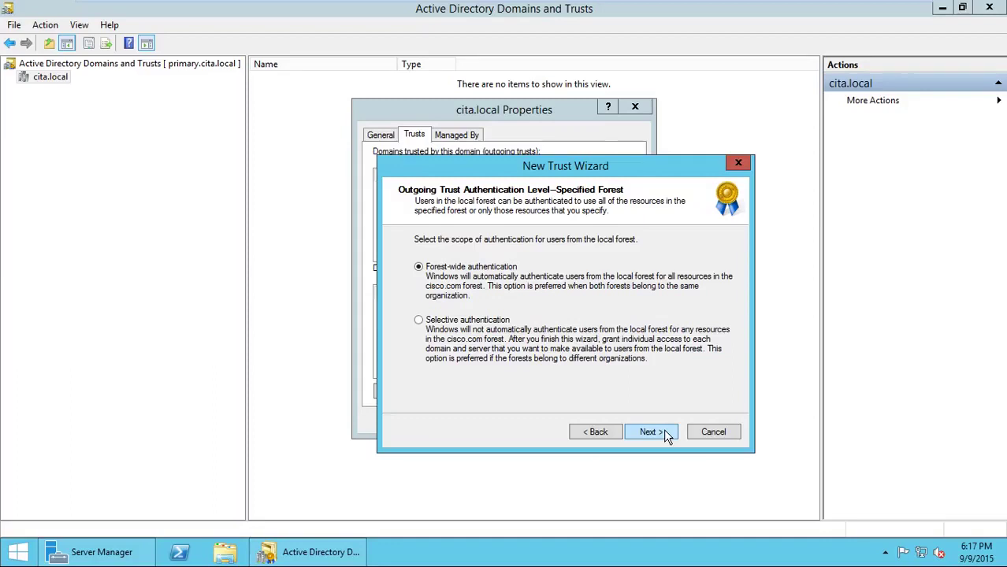
{"action": "left_click", "coordinate": [665, 435]}
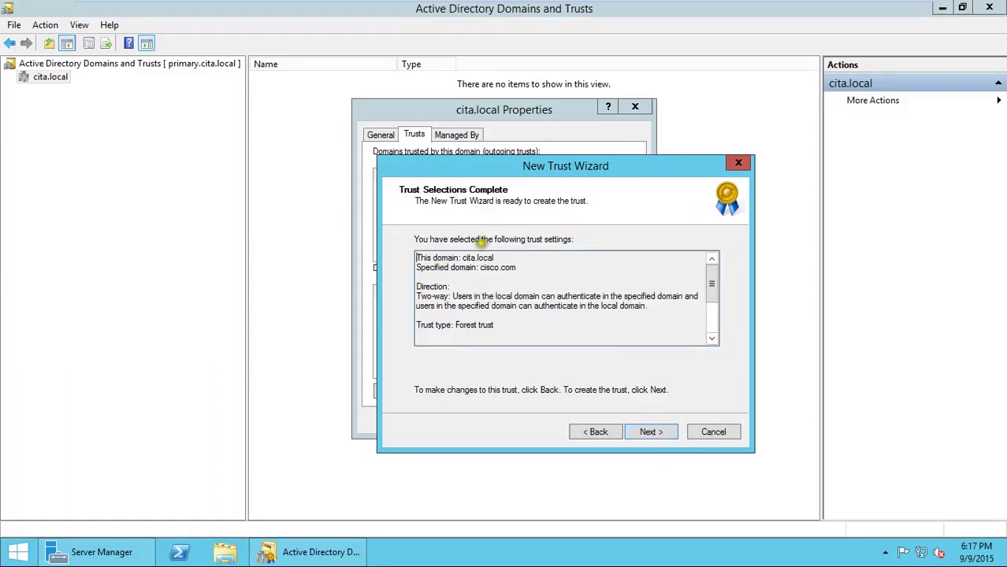
{"action": "left_click", "coordinate": [642, 434]}
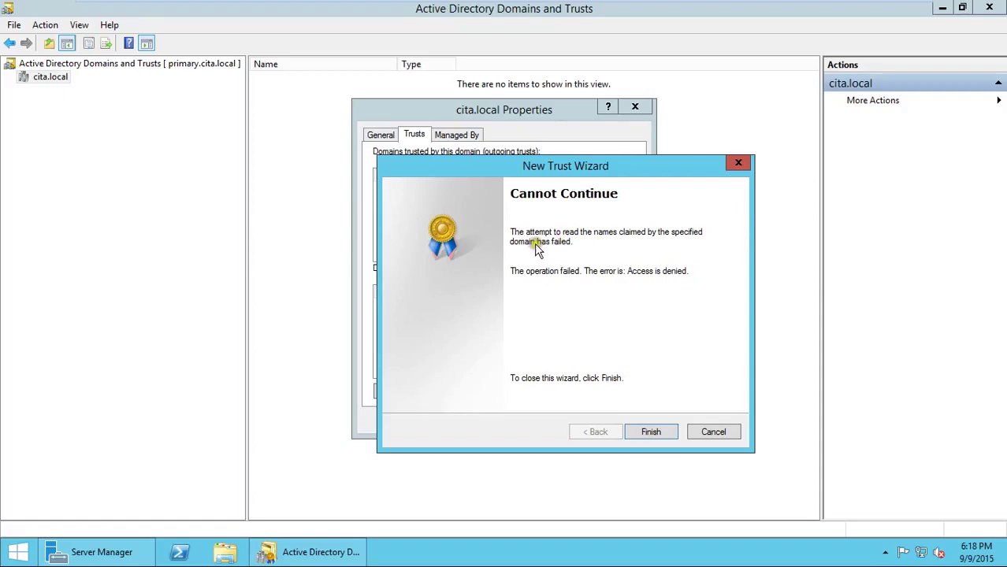
Check cisco.com in cita.local's outgoing and incoming trusts, close Properties, and switch to the cisco.com VM.
{"action": "left_click", "coordinate": [659, 436]}
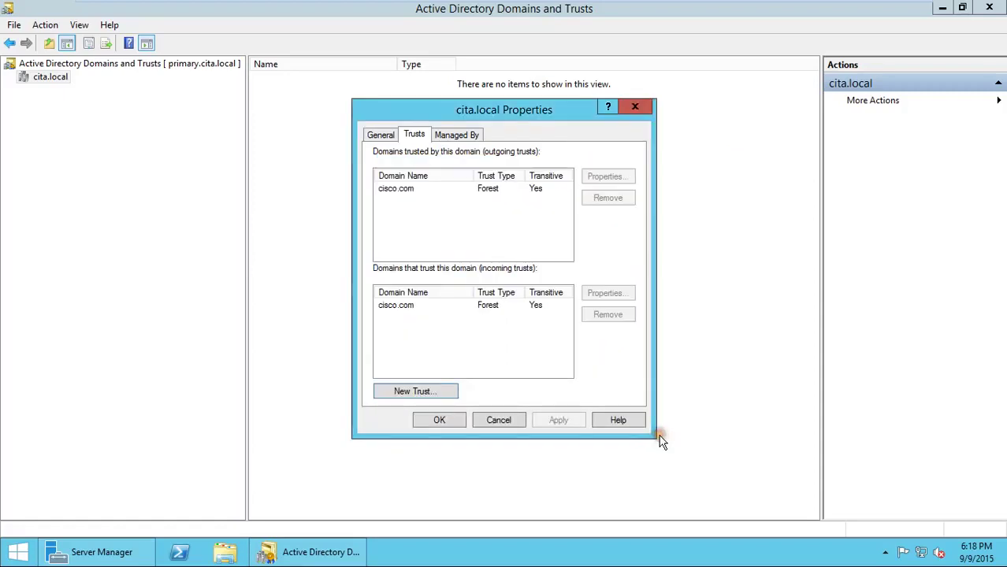
{"action": "left_click", "coordinate": [484, 191]}
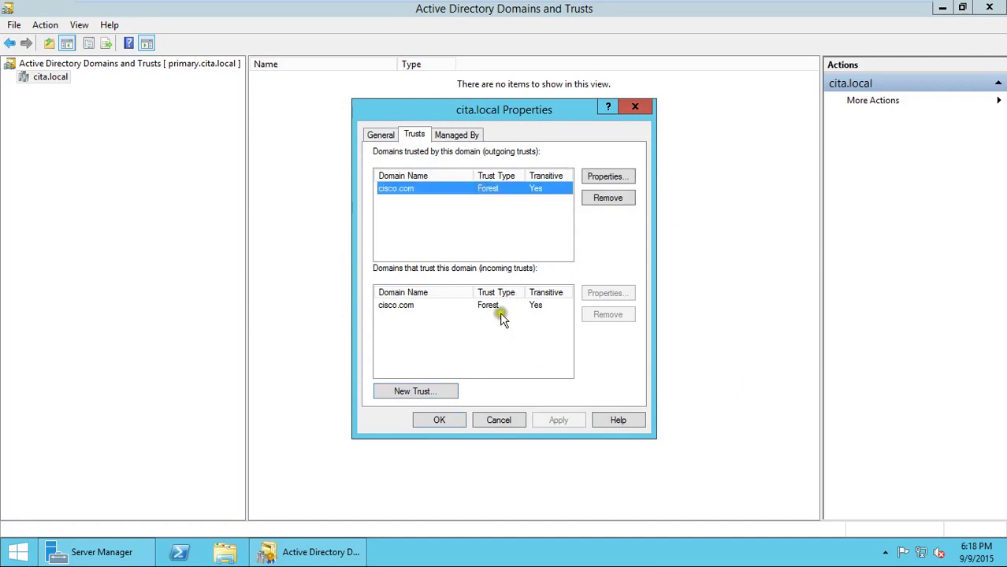
{"action": "left_click", "coordinate": [467, 306]}
{"action": "left_click", "coordinate": [397, 192]}
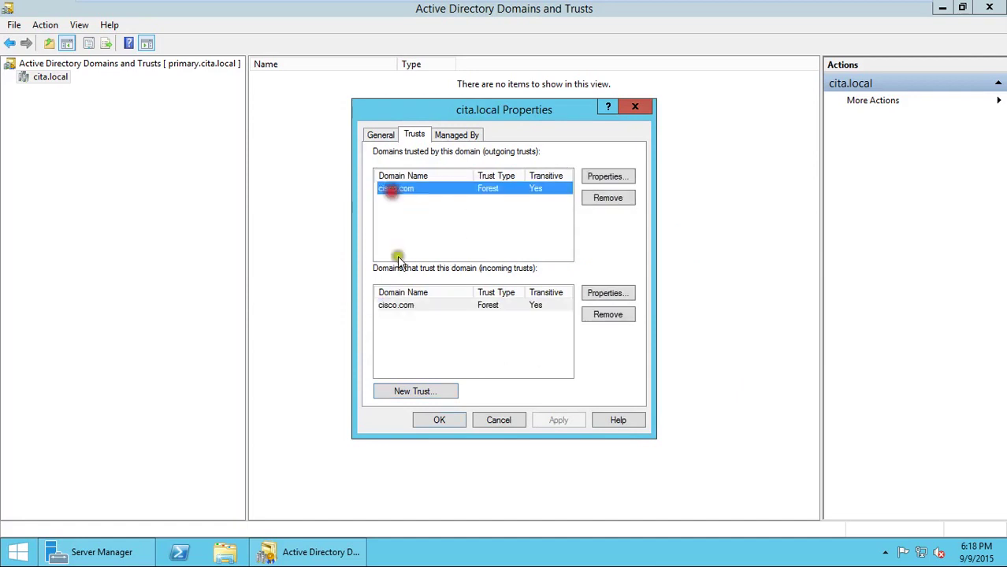
{"action": "left_click", "coordinate": [404, 311]}
{"action": "left_click", "coordinate": [440, 421]}
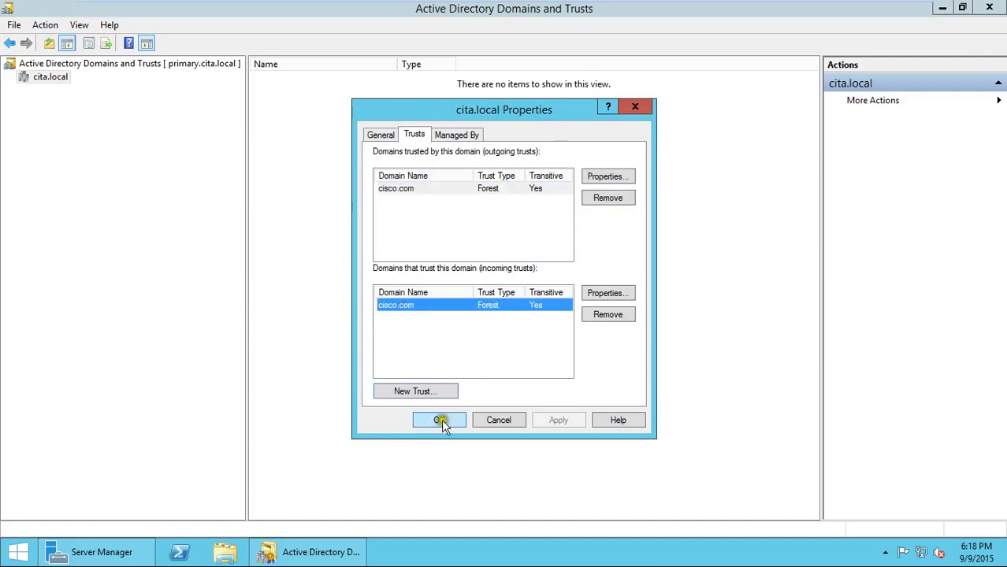
{"action": "mouse_move", "coordinate": [793, 6]}
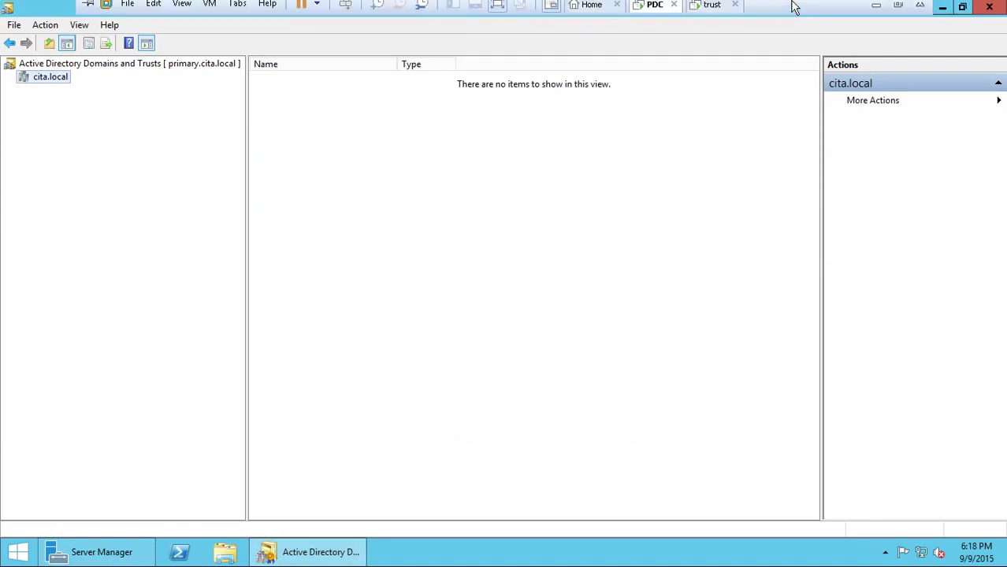
{"action": "left_click", "coordinate": [714, 10]}
Sign in to the cisco.com server with the account password.
{"action": "left_click", "coordinate": [550, 6]}
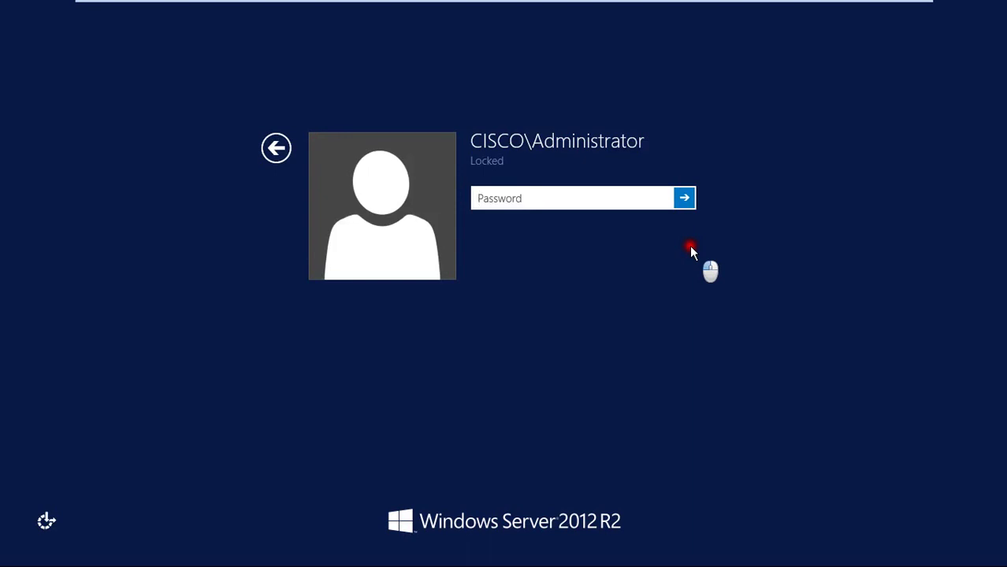
{"action": "type", "text": "••••••••"}
{"action": "key", "text": "Return"}
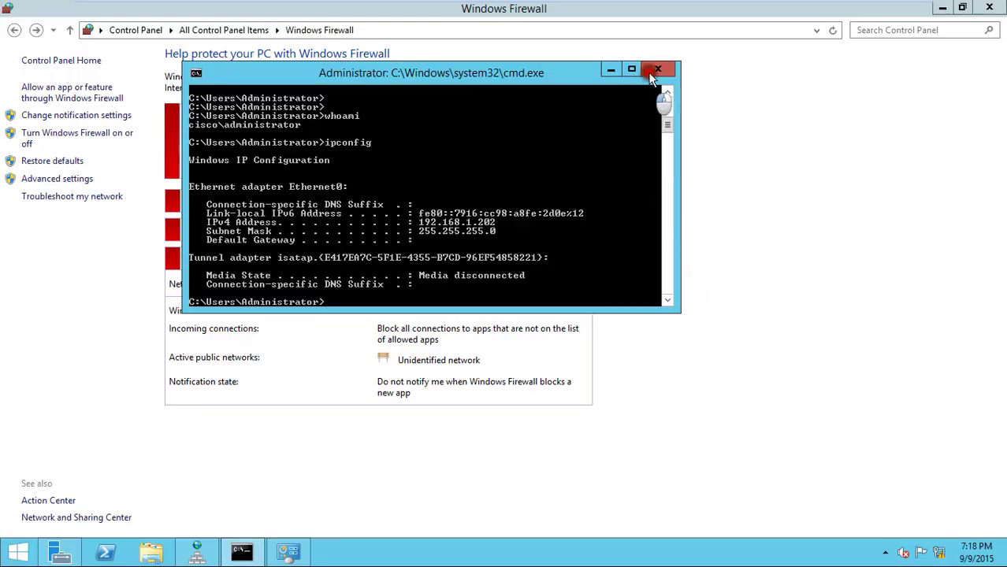
Close cmd and Windows Firewall, then launch Active Directory Domains and Trusts from Server Manager Tools.
{"action": "left_click", "coordinate": [651, 69]}
{"action": "left_click", "coordinate": [990, 8]}
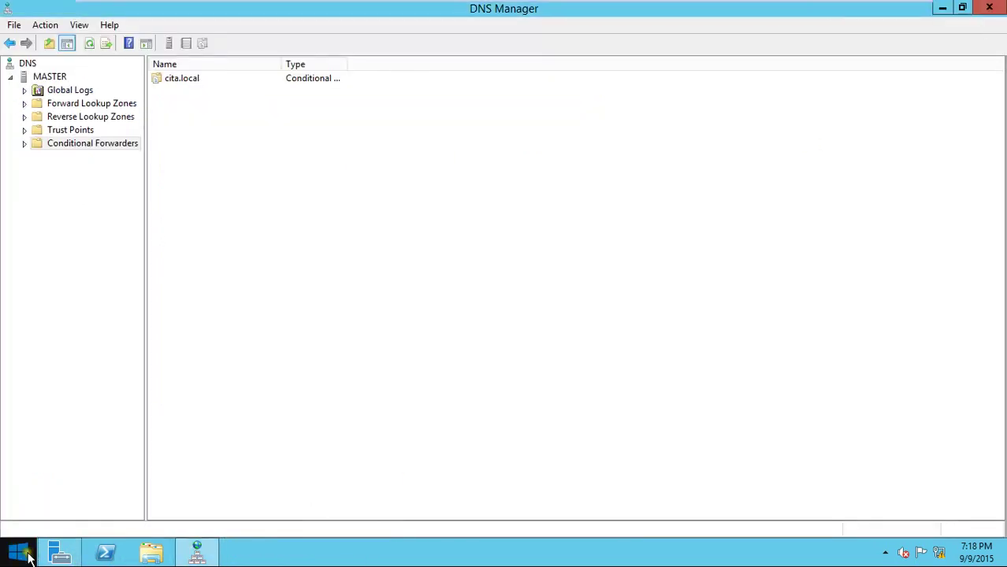
{"action": "left_click", "coordinate": [55, 553]}
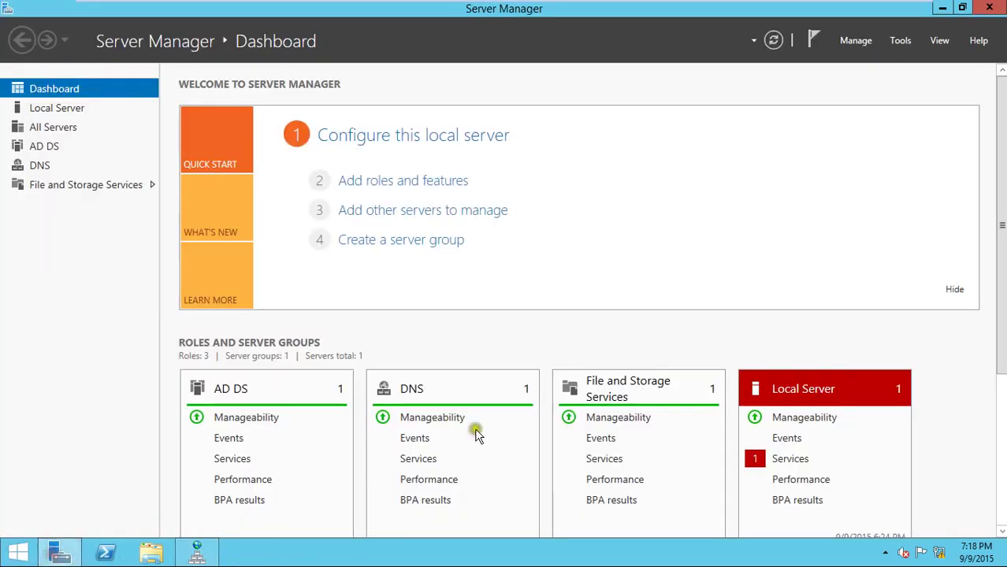
{"action": "left_click", "coordinate": [901, 41]}
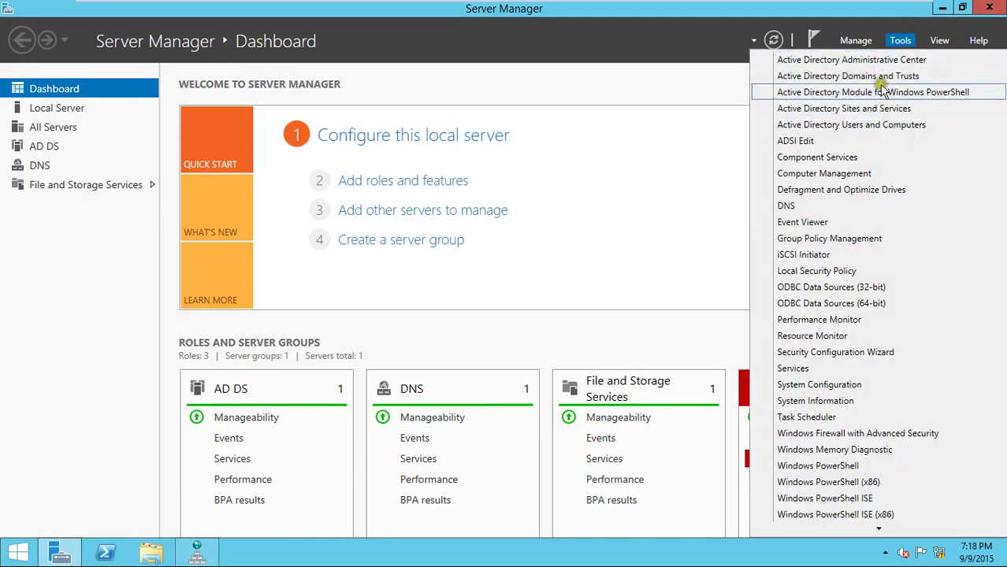
{"action": "left_click", "coordinate": [880, 74]}
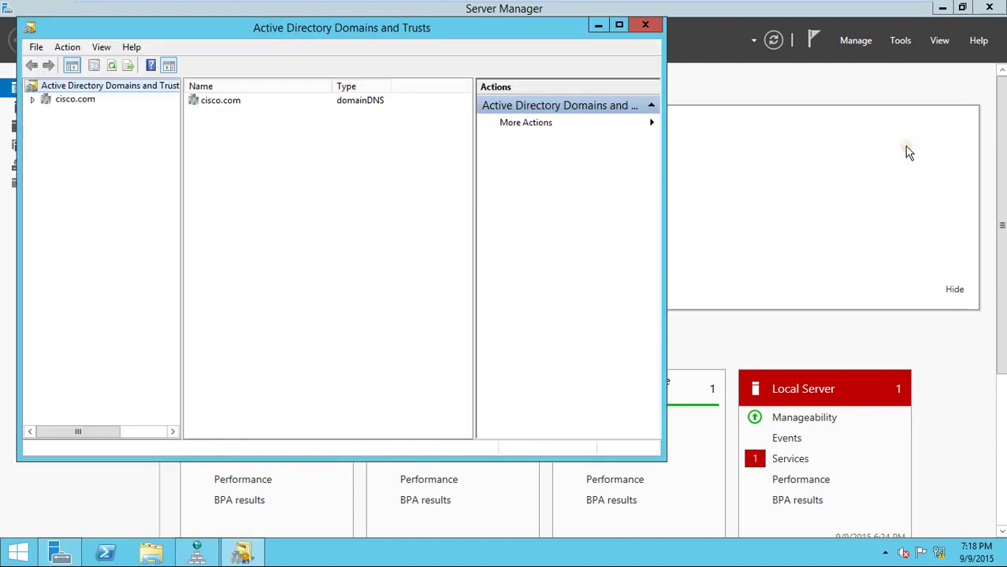
Maximise the console and open the Trusts tab of cisco.com Properties.
{"action": "left_click", "coordinate": [262, 26]}
{"action": "double_click", "coordinate": [262, 26]}
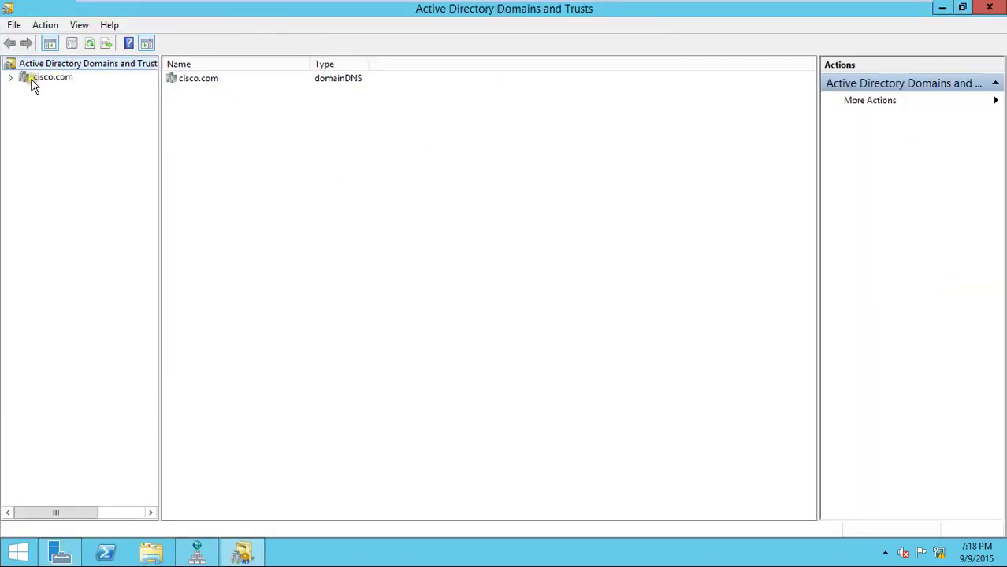
{"action": "left_click", "coordinate": [36, 79]}
{"action": "right_click", "coordinate": [52, 82]}
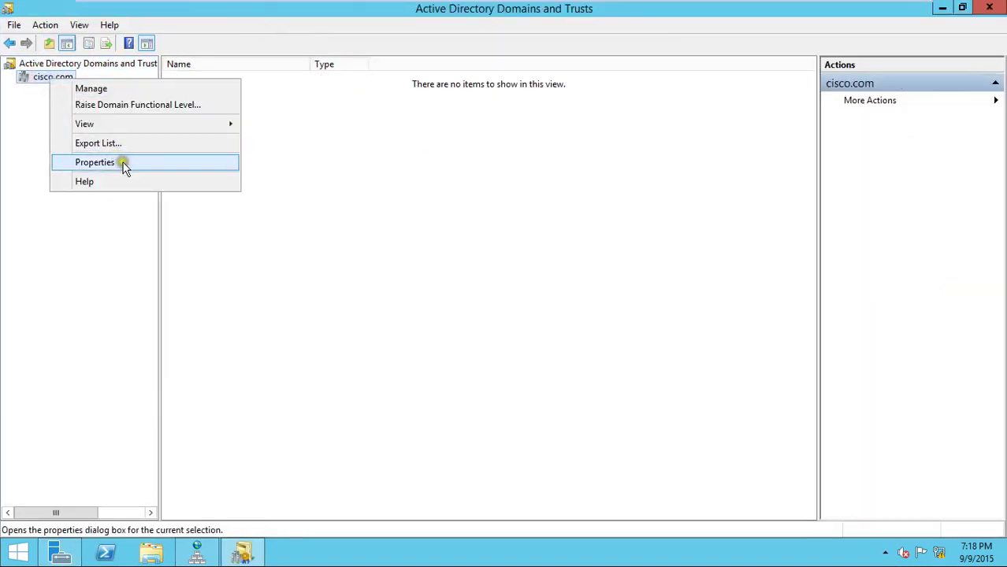
{"action": "left_click", "coordinate": [120, 163]}
{"action": "left_click", "coordinate": [414, 134]}
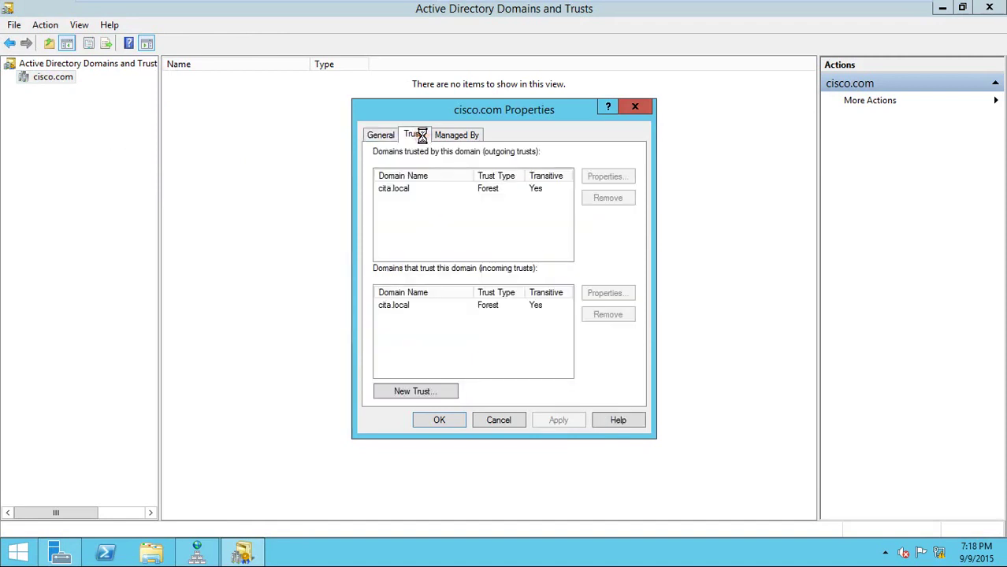
Check the outgoing and incoming cita.local trusts, then switch to the PDC VM.
{"action": "left_click", "coordinate": [394, 195]}
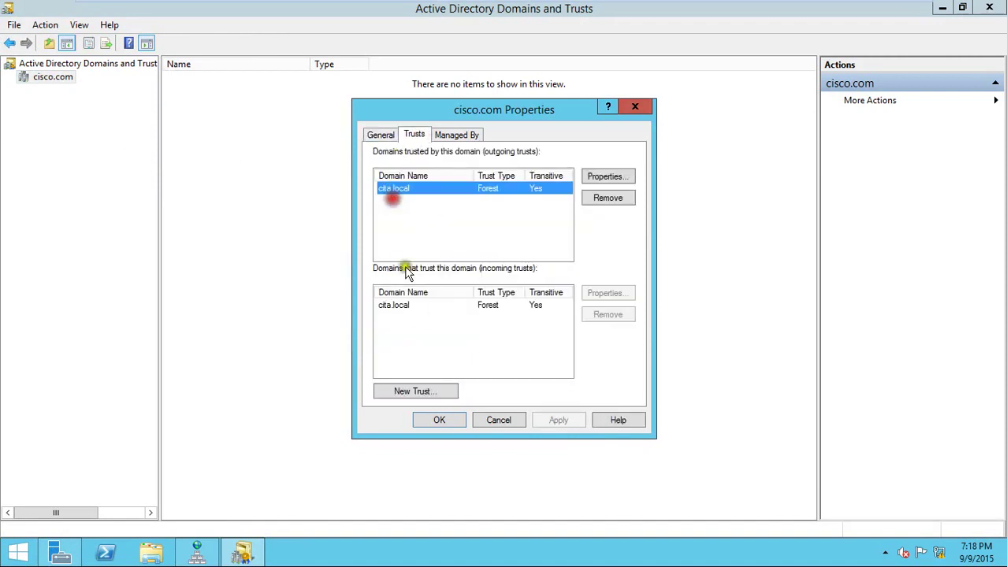
{"action": "left_click", "coordinate": [387, 306]}
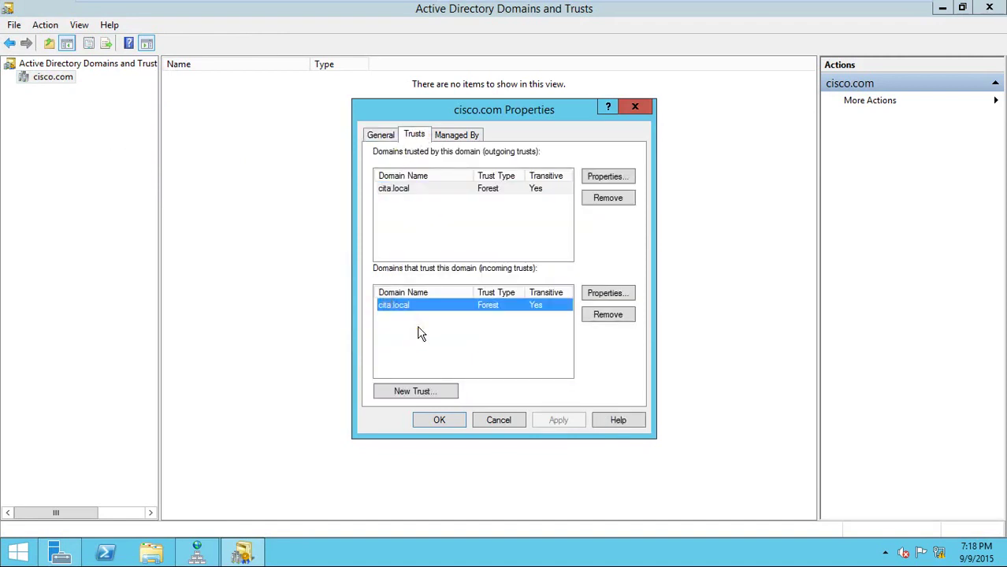
{"action": "left_click", "coordinate": [396, 191]}
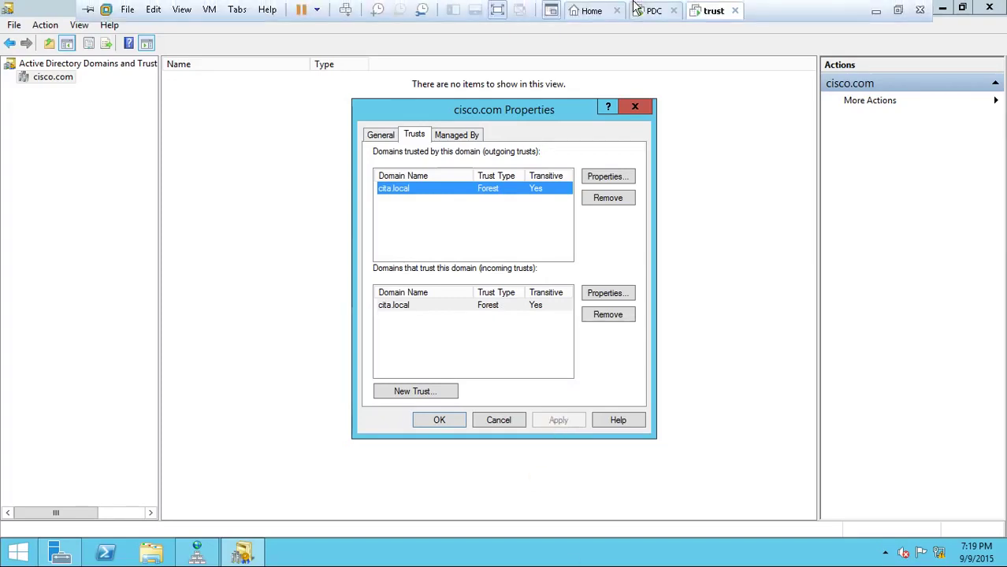
{"action": "left_click", "coordinate": [645, 11]}
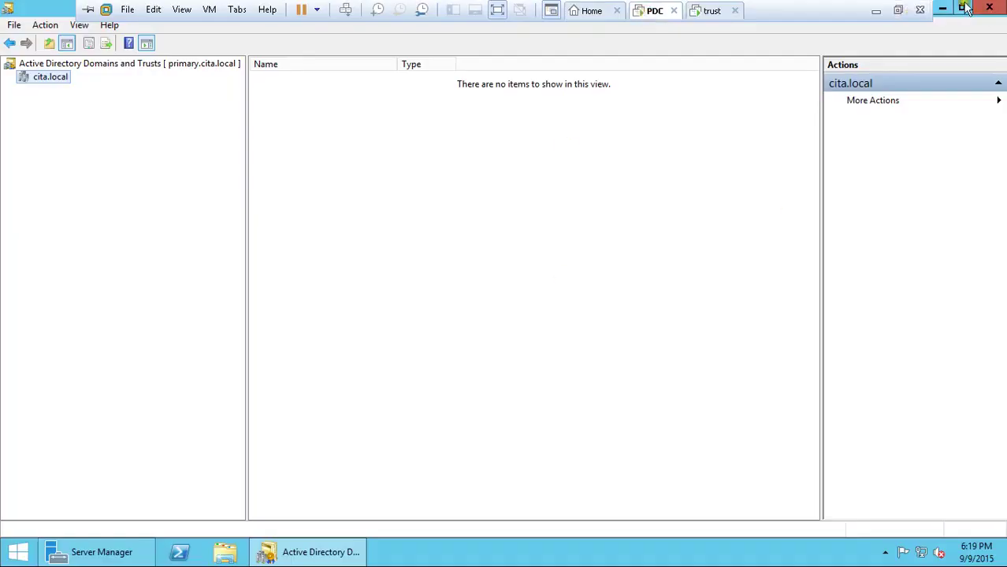
Run whoami in a Command Prompt on the cita.local server, confirming cita\administrator.
{"action": "left_click", "coordinate": [946, 7]}
{"action": "left_click", "coordinate": [944, 6]}
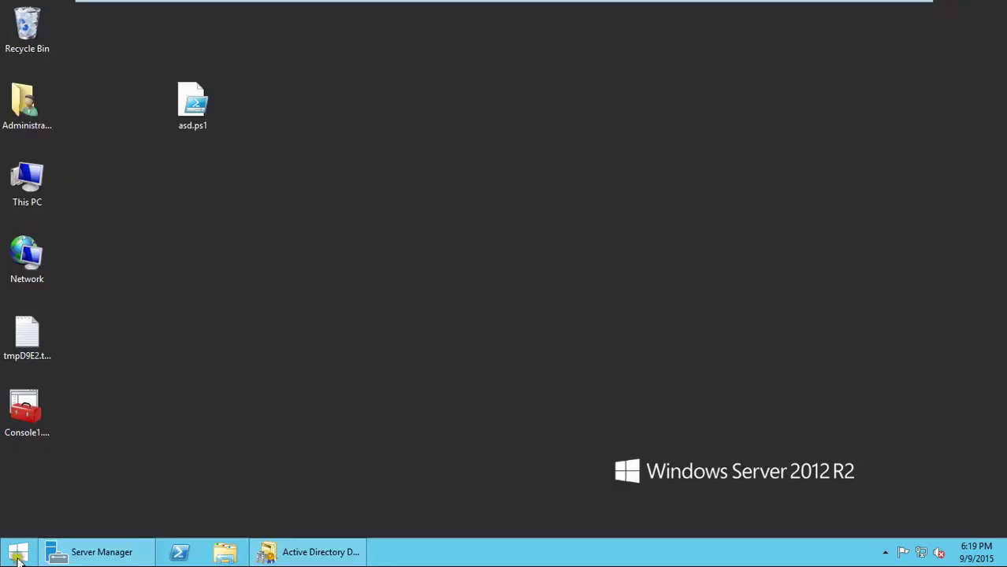
{"action": "right_click", "coordinate": [17, 558]}
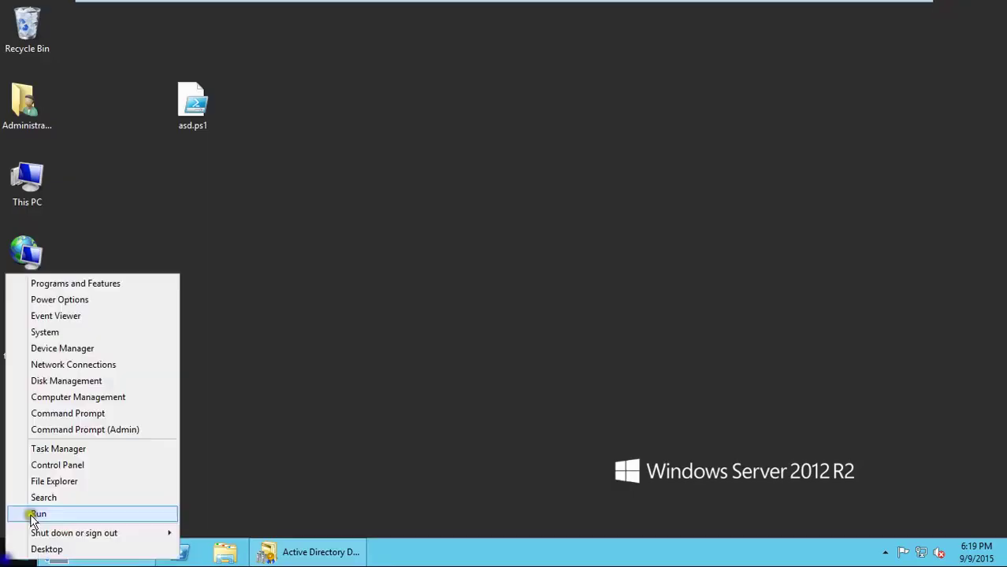
{"action": "left_click", "coordinate": [85, 416]}
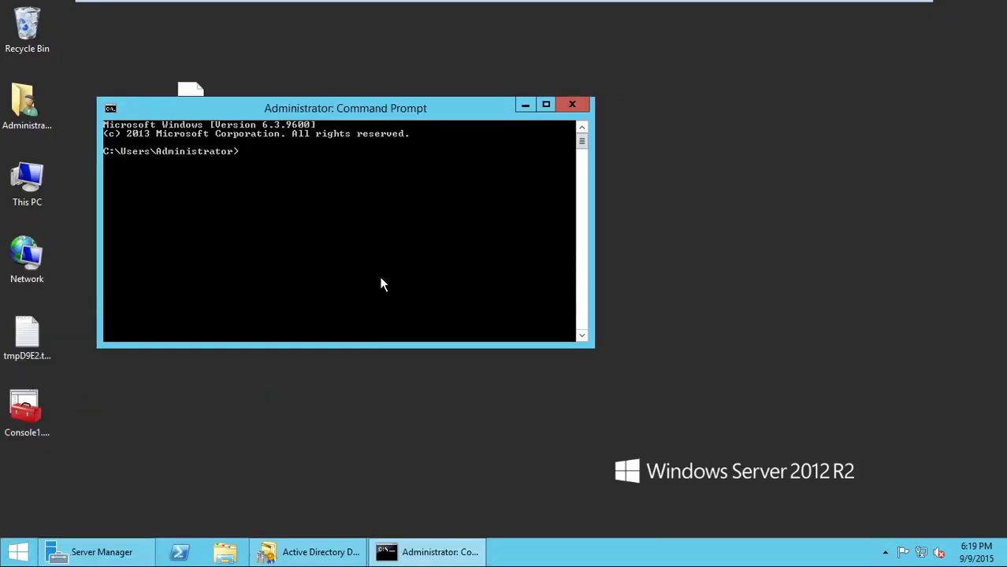
{"action": "type", "text": "whoami"}
{"action": "key", "text": "Return"}
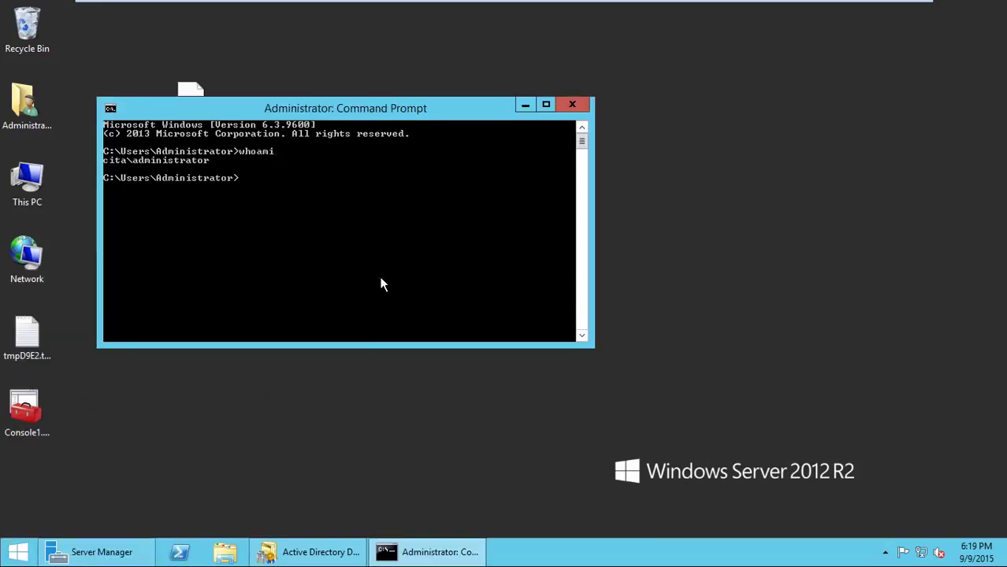
Open Advanced Sharing from the Sharing tab of the C:\ifm folder's properties.
{"action": "left_click", "coordinate": [33, 199]}
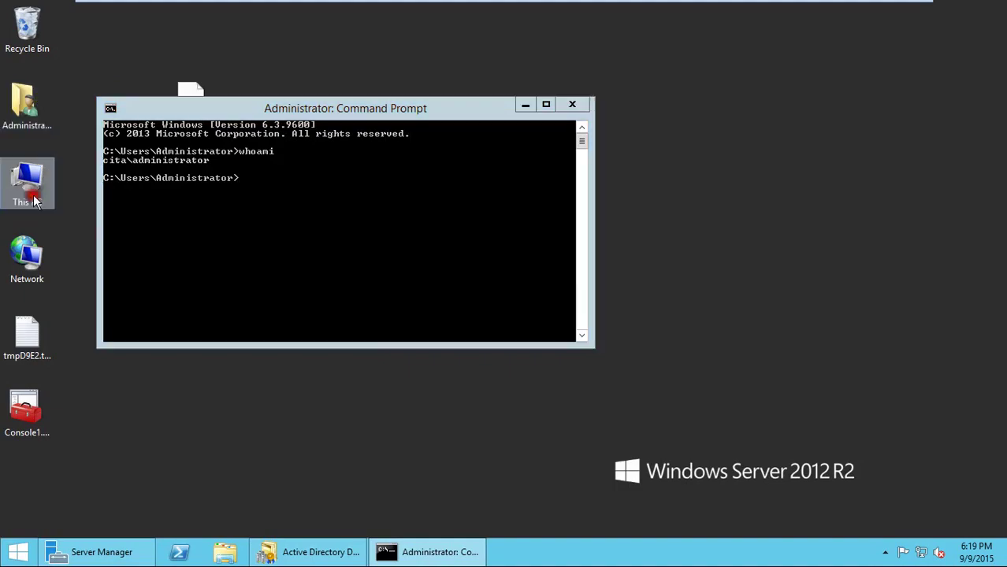
{"action": "double_click", "coordinate": [33, 199]}
{"action": "double_click", "coordinate": [197, 232]}
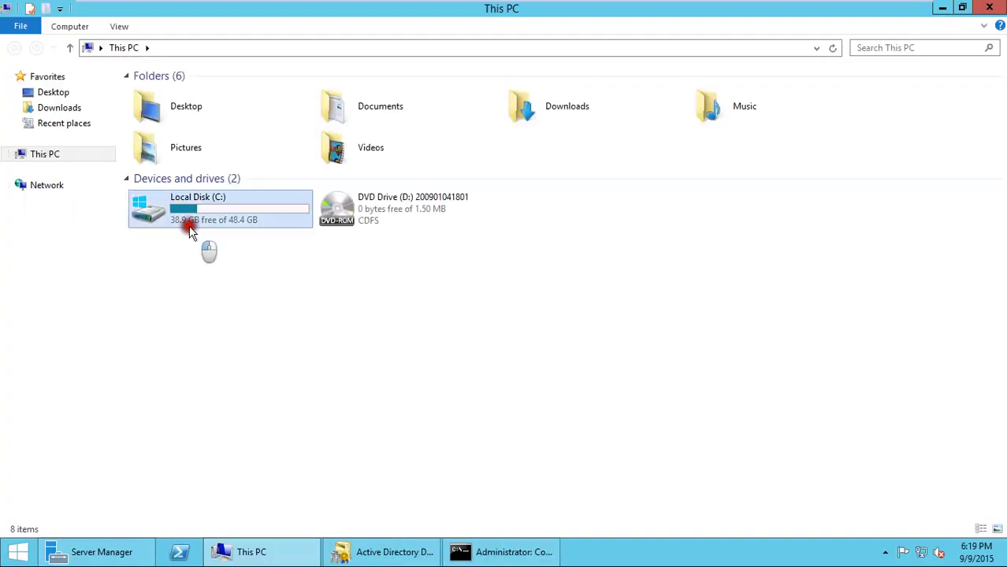
{"action": "right_click", "coordinate": [331, 356]}
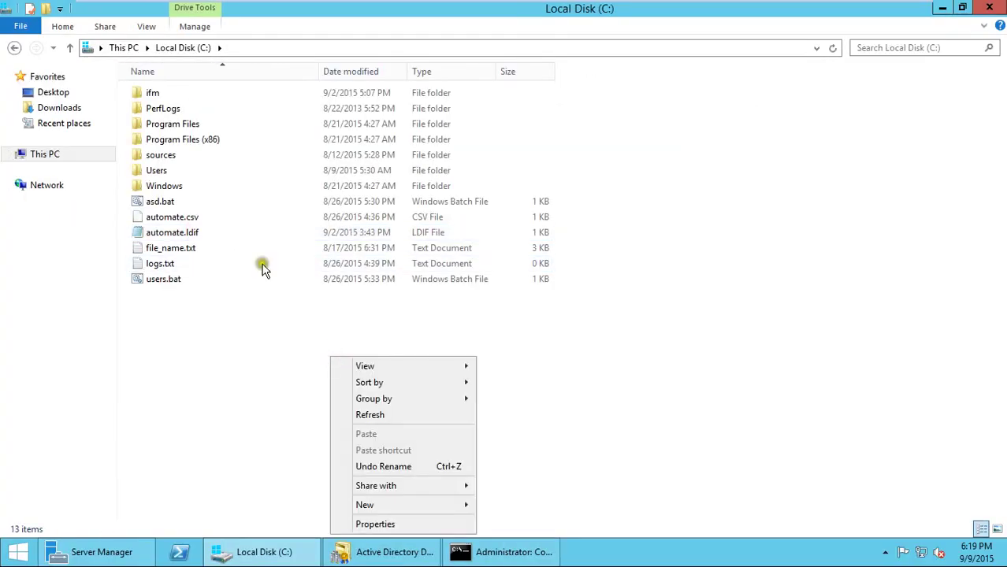
{"action": "left_click", "coordinate": [154, 95]}
{"action": "right_click", "coordinate": [156, 96]}
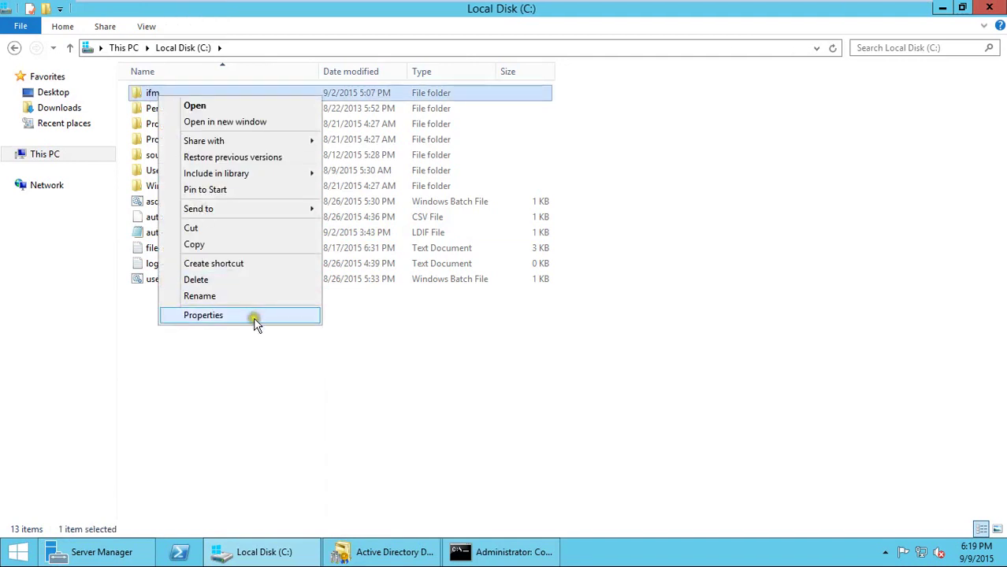
{"action": "left_click", "coordinate": [252, 316]}
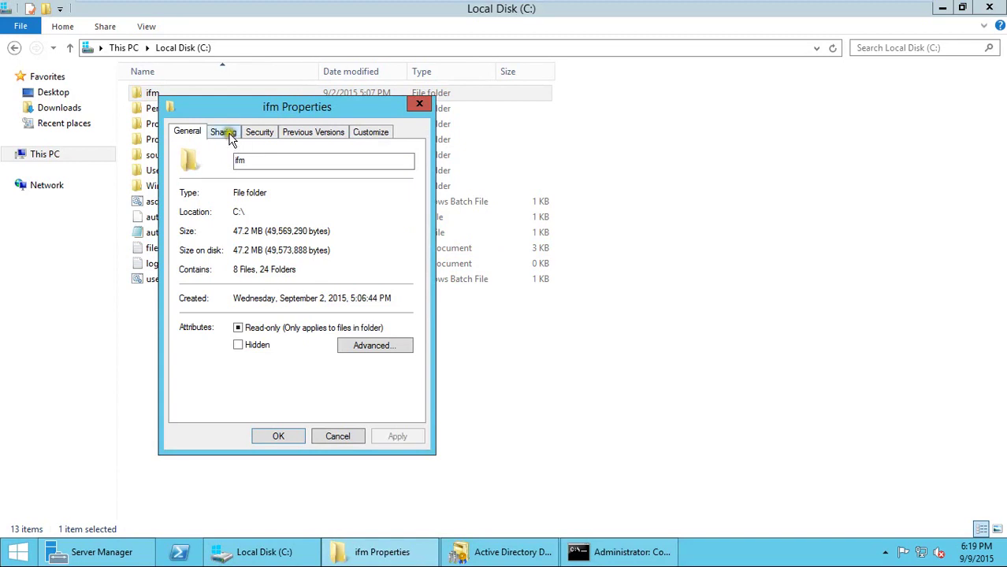
{"action": "left_click", "coordinate": [224, 134]}
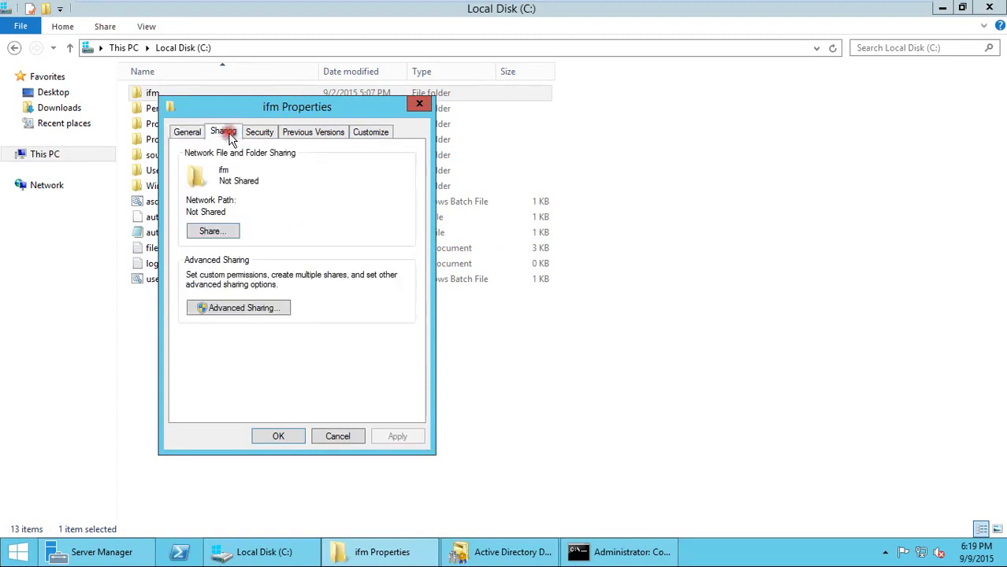
{"action": "left_click", "coordinate": [249, 310]}
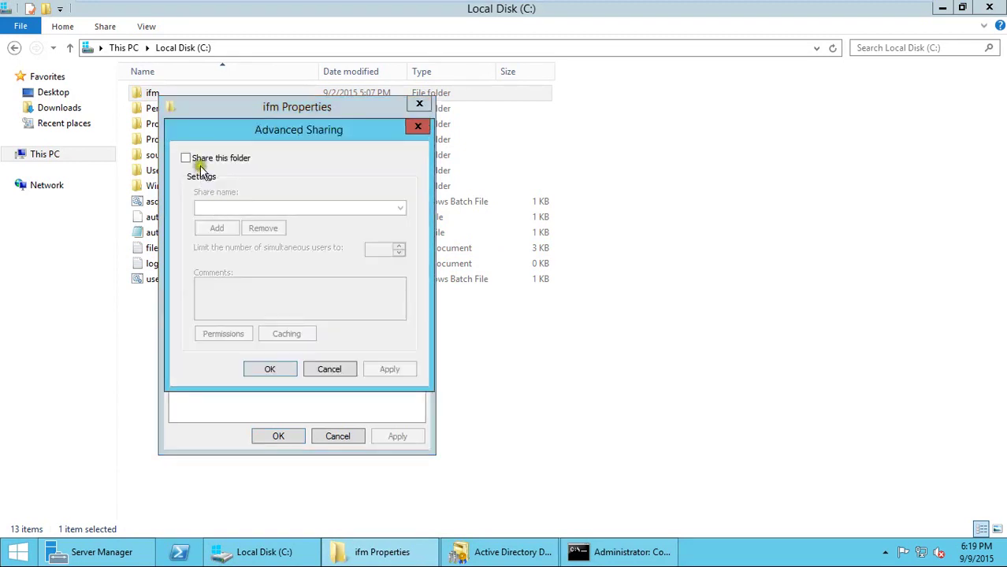
Share ifm under the name ifm, apply, and view its permissions showing Everyone with Read.
{"action": "left_click", "coordinate": [188, 158]}
{"action": "left_click", "coordinate": [388, 369]}
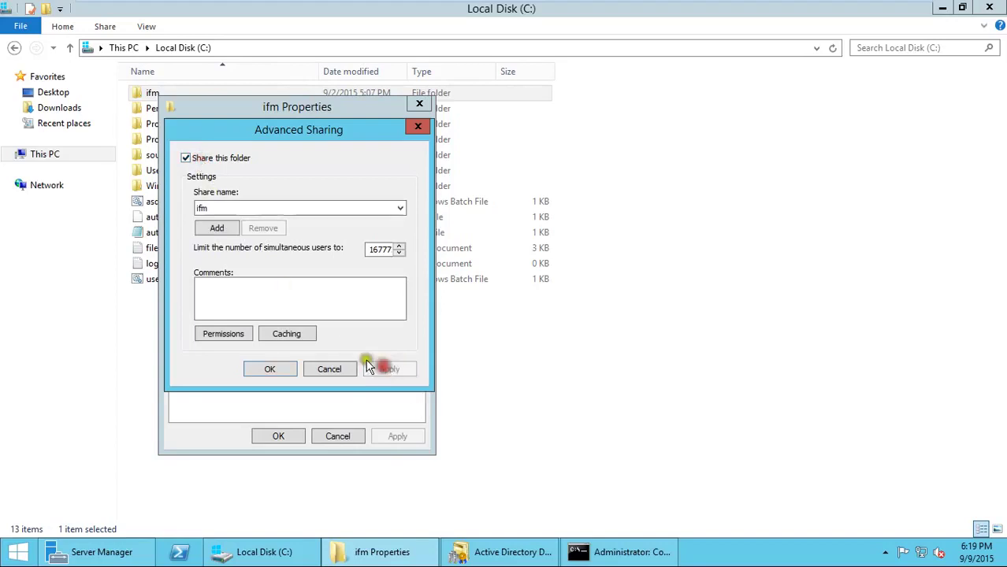
{"action": "left_click", "coordinate": [224, 334]}
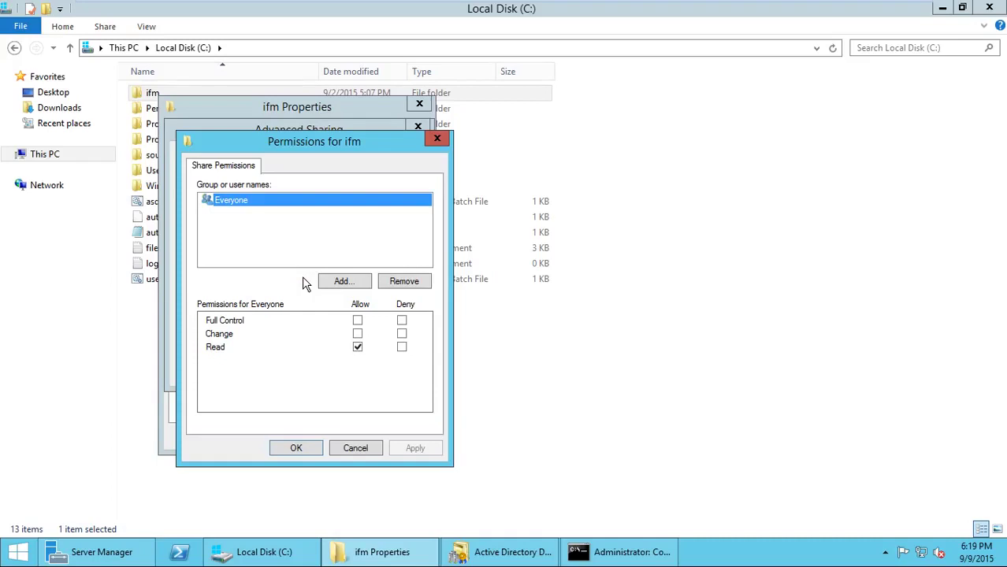
{"action": "left_click", "coordinate": [356, 449]}
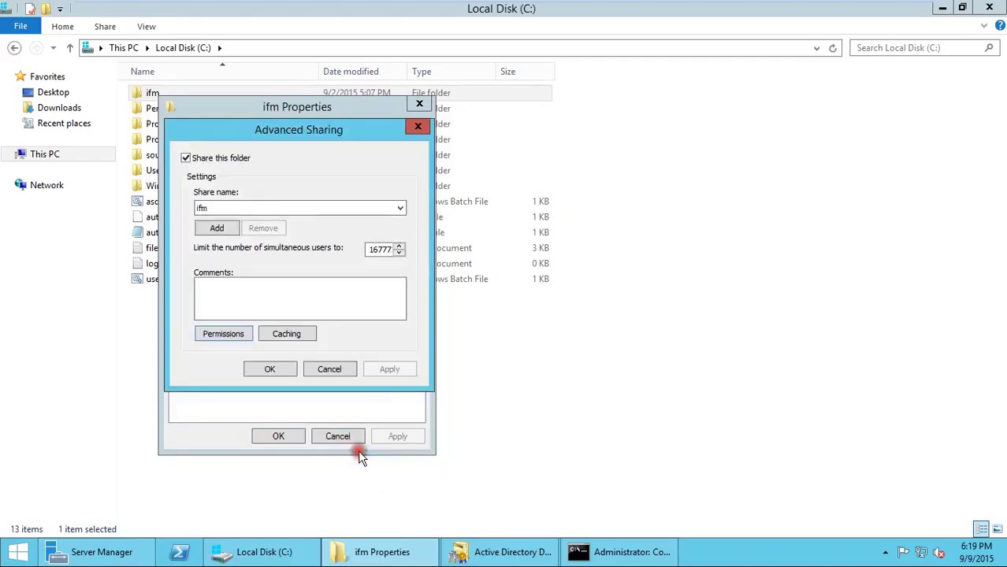
{"action": "left_click", "coordinate": [211, 340]}
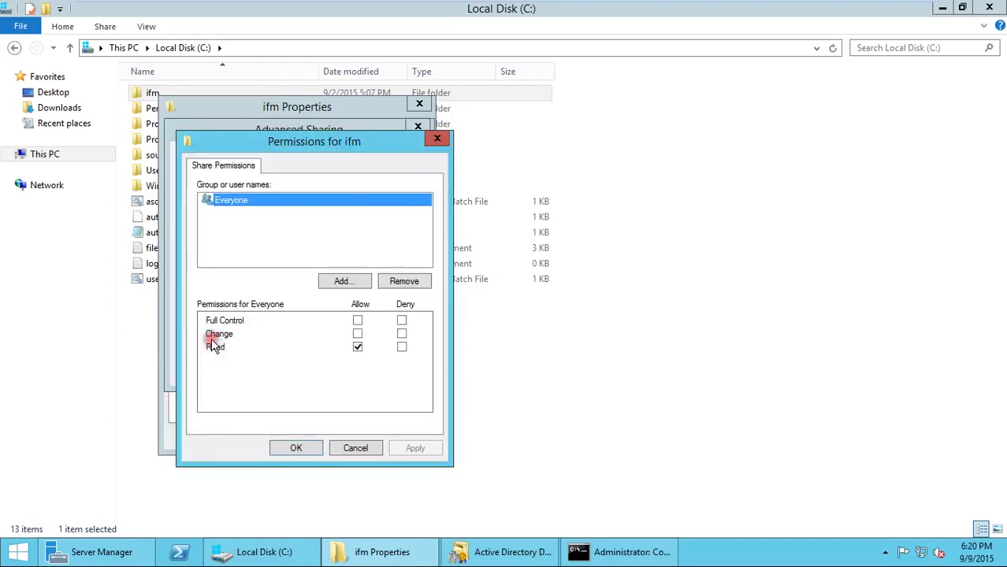
Search cisco.com accounts for the ifm share permissions; Find Now fails with an Unspecified error.
{"action": "left_click", "coordinate": [359, 283]}
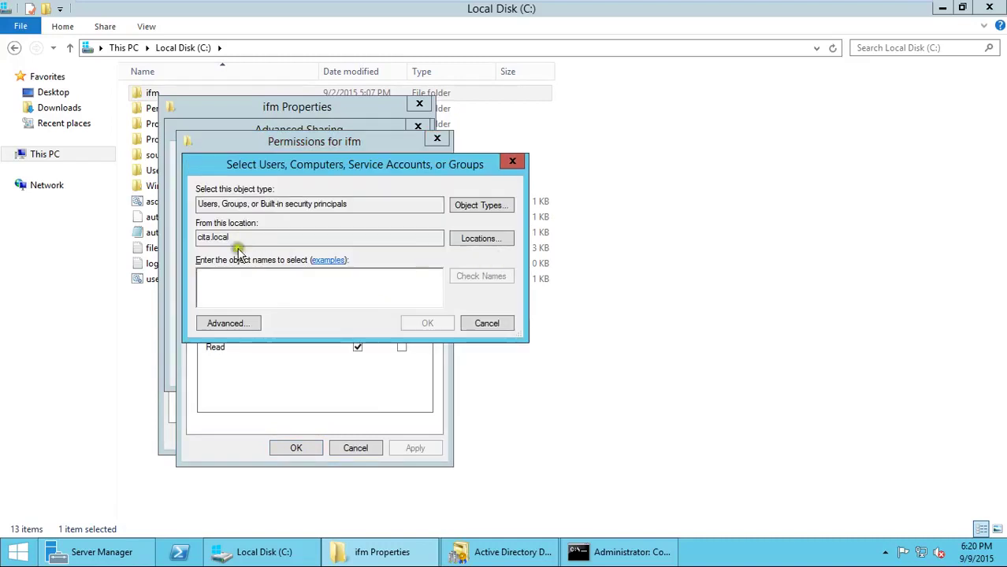
{"action": "left_click_drag", "start_coordinate": [258, 238], "coordinate": [186, 235]}
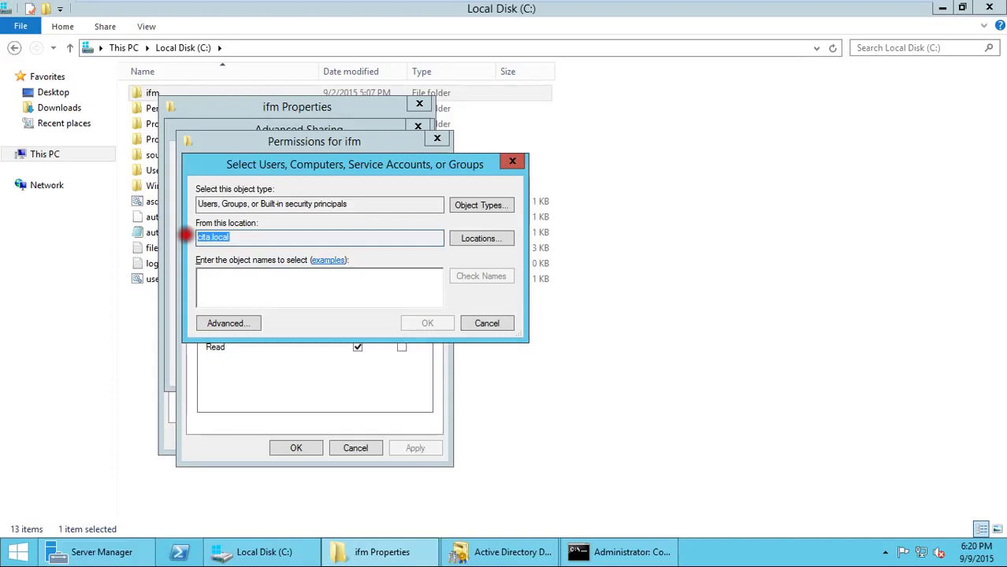
{"action": "left_click", "coordinate": [493, 240]}
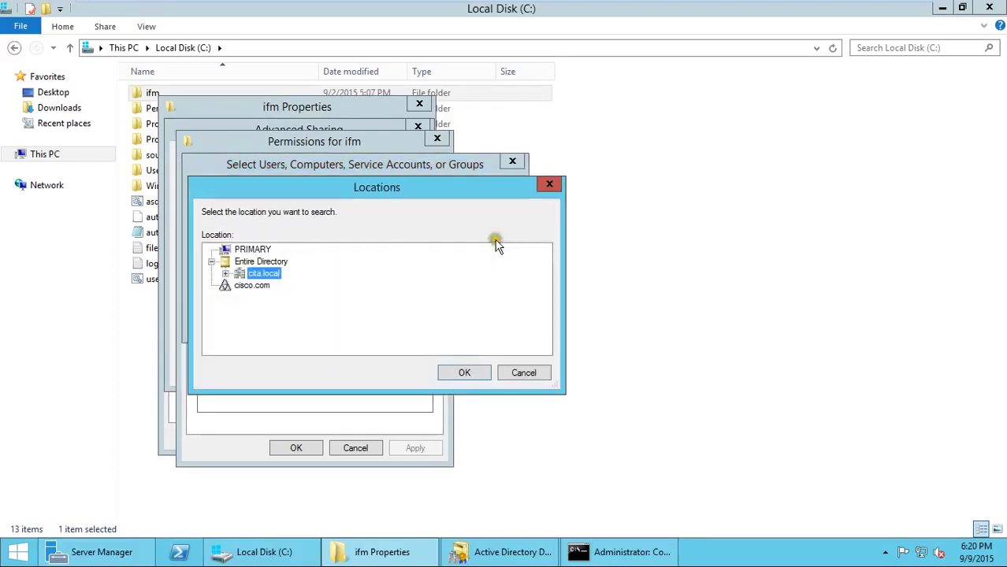
{"action": "left_click", "coordinate": [248, 286]}
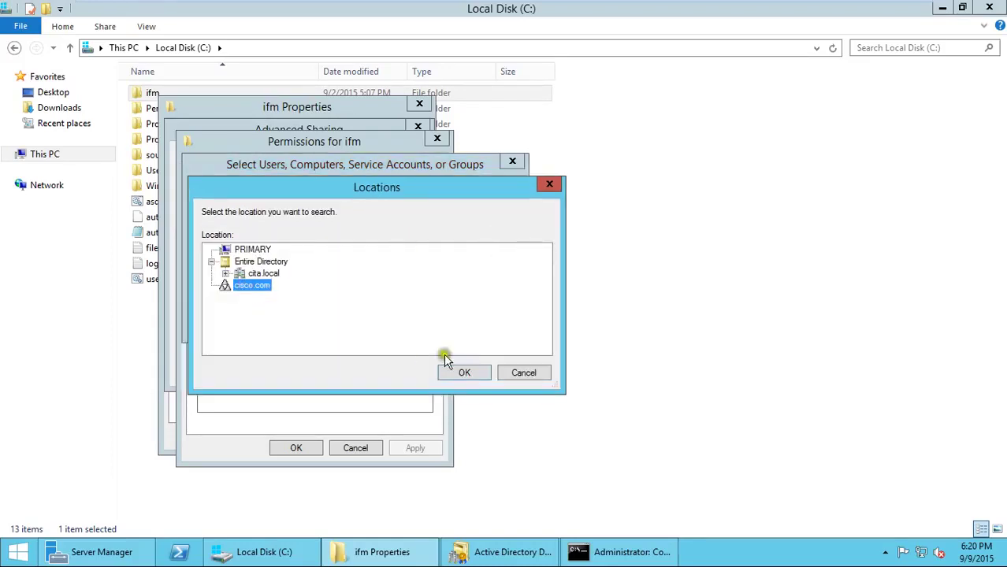
{"action": "left_click", "coordinate": [462, 374]}
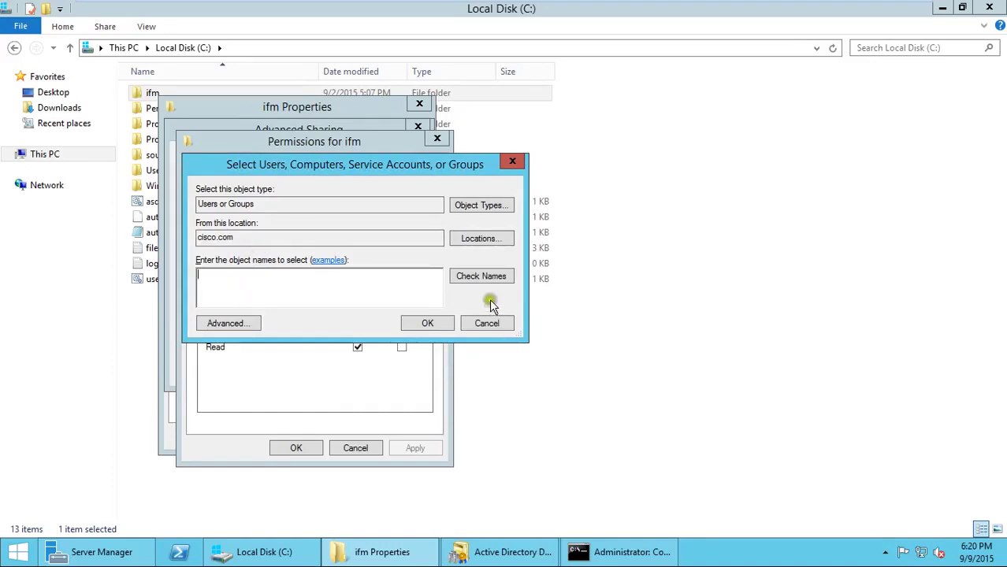
{"action": "left_click", "coordinate": [228, 324]}
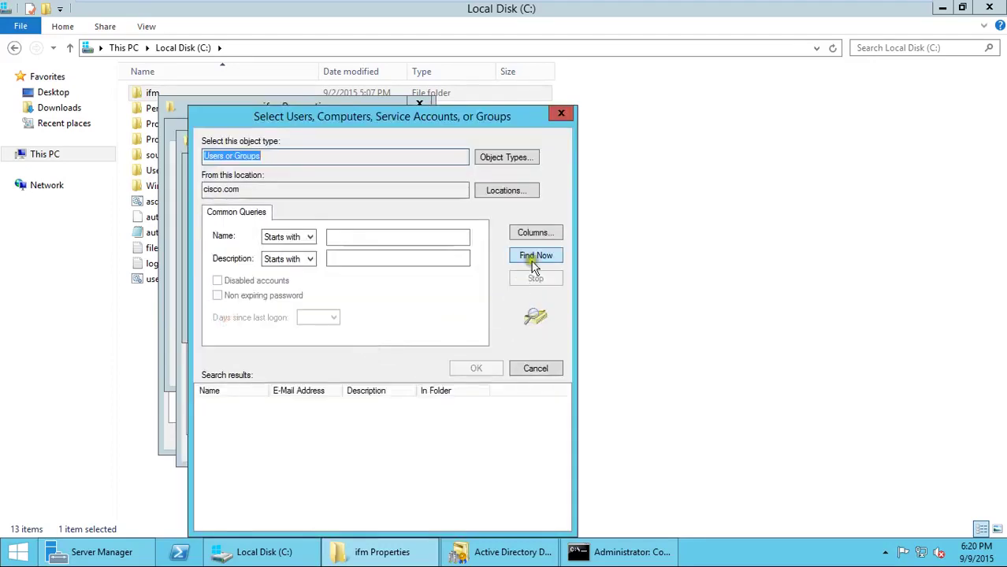
{"action": "left_click", "coordinate": [536, 255]}
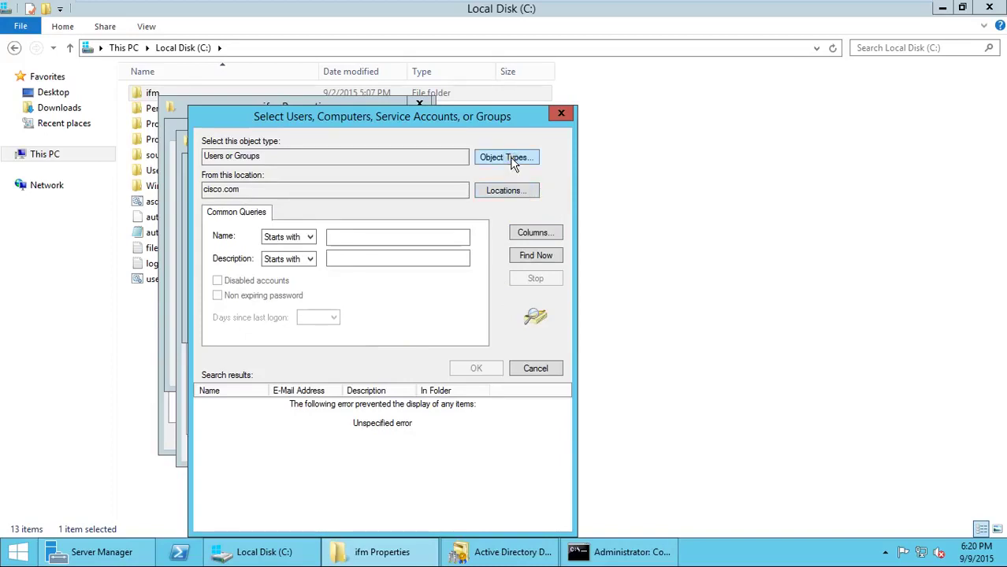
{"action": "left_click", "coordinate": [555, 256]}
{"action": "left_click", "coordinate": [535, 370]}
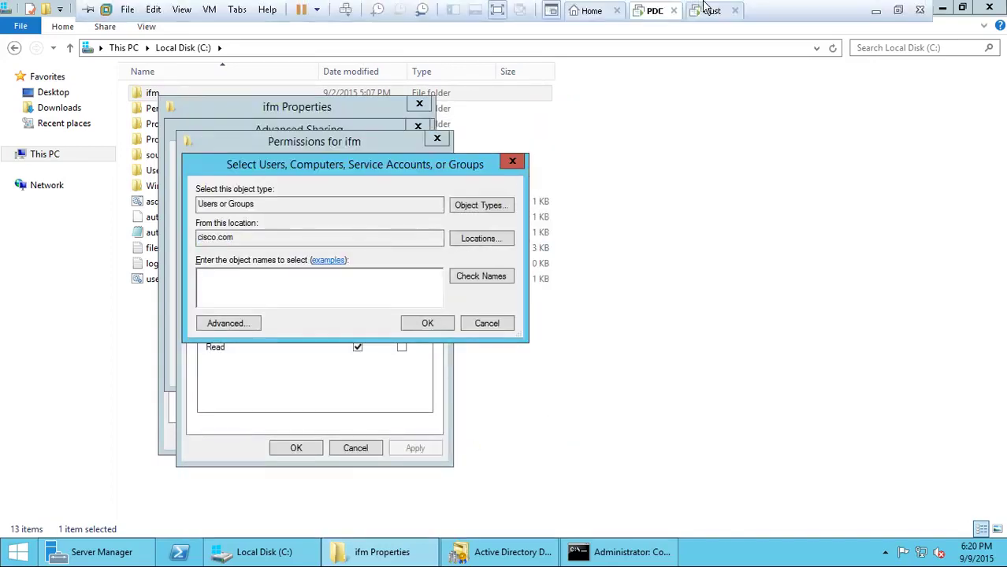
On the cisco.com server, cancel the trust properties, close the console, and open This PC.
{"action": "left_click", "coordinate": [706, 9]}
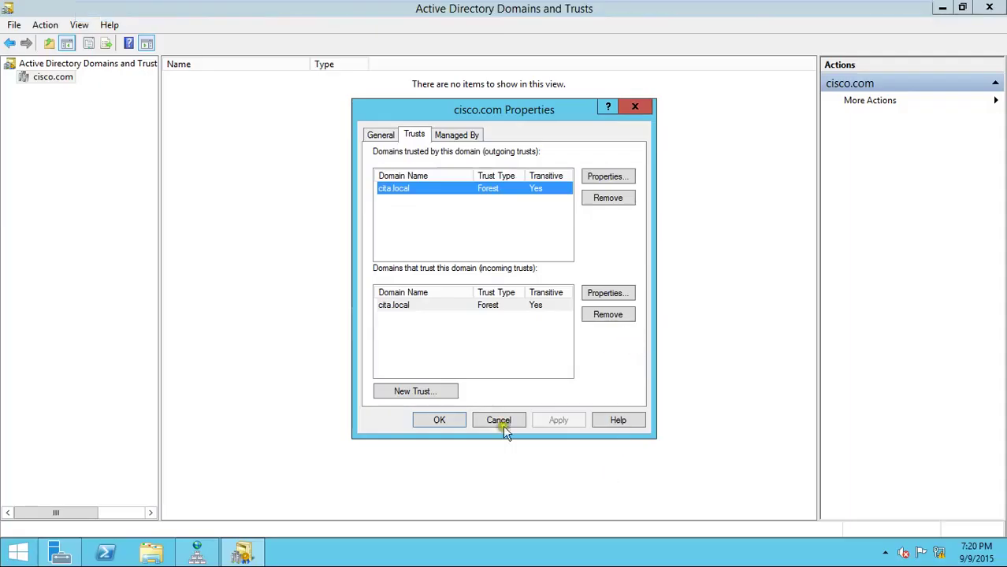
{"action": "left_click", "coordinate": [504, 420]}
{"action": "left_click", "coordinate": [990, 8]}
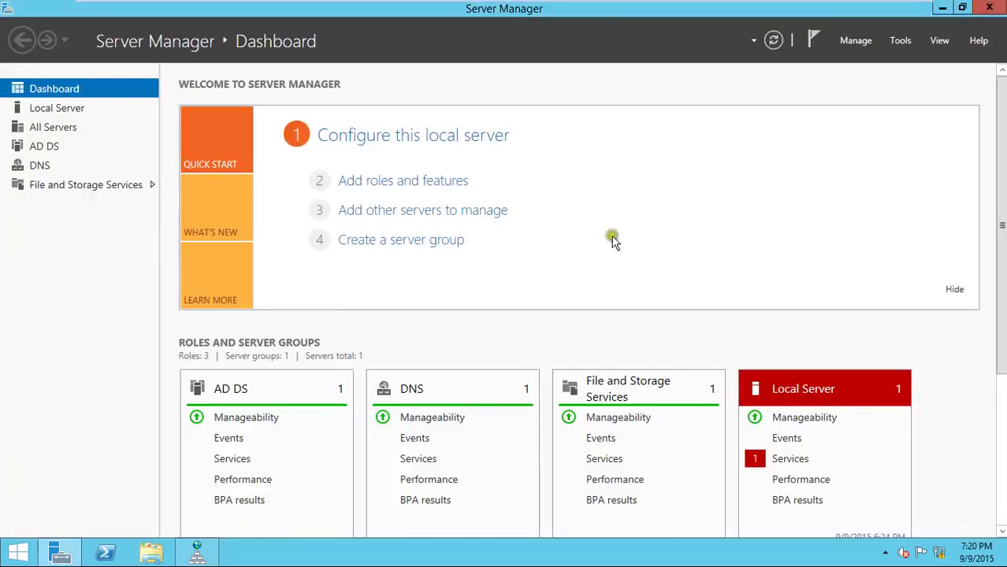
{"action": "left_click", "coordinate": [941, 8]}
{"action": "left_click", "coordinate": [941, 11]}
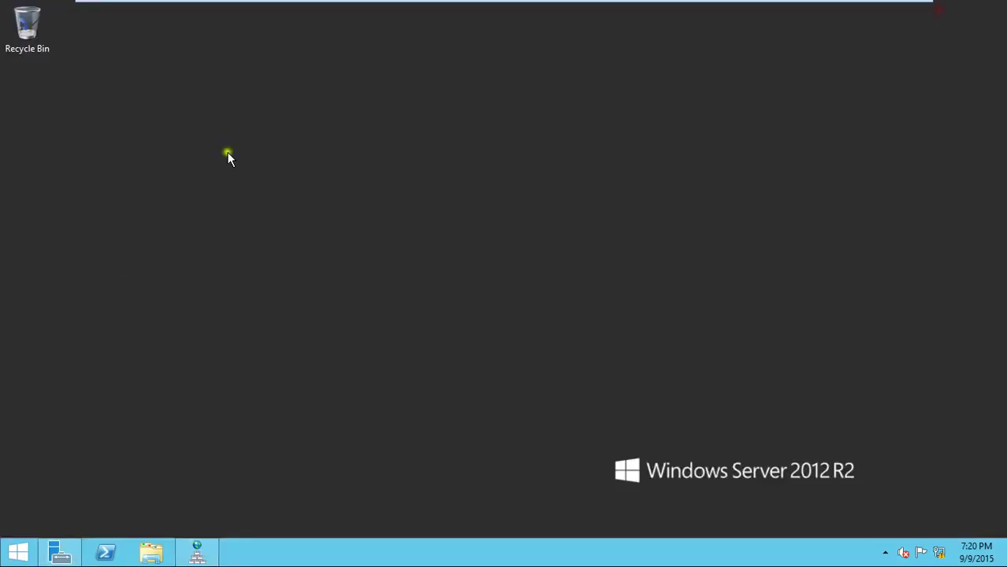
{"action": "left_click", "coordinate": [166, 559]}
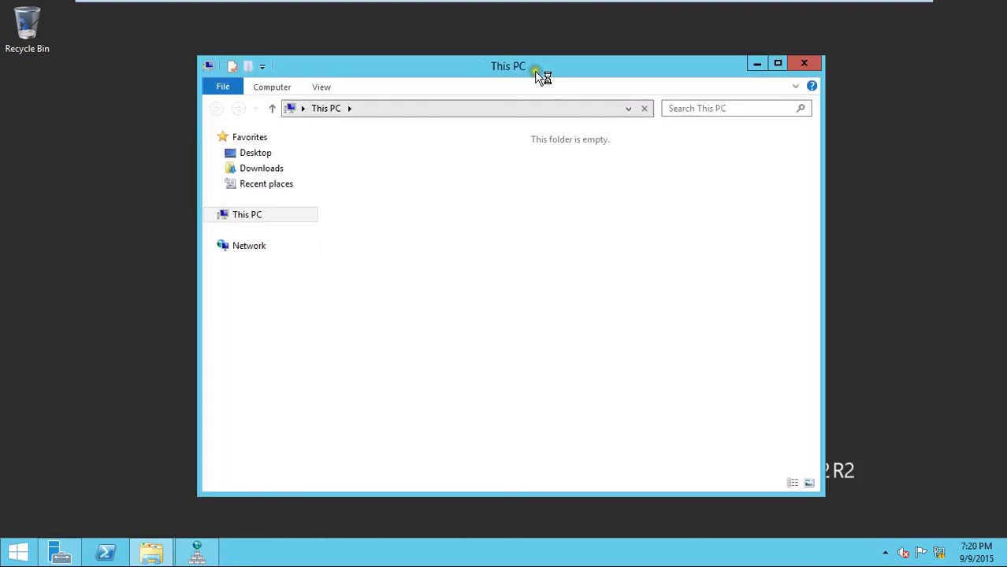
Create a folder named New folder on Local Disk (C:).
{"action": "double_click", "coordinate": [593, 67]}
{"action": "double_click", "coordinate": [400, 213]}
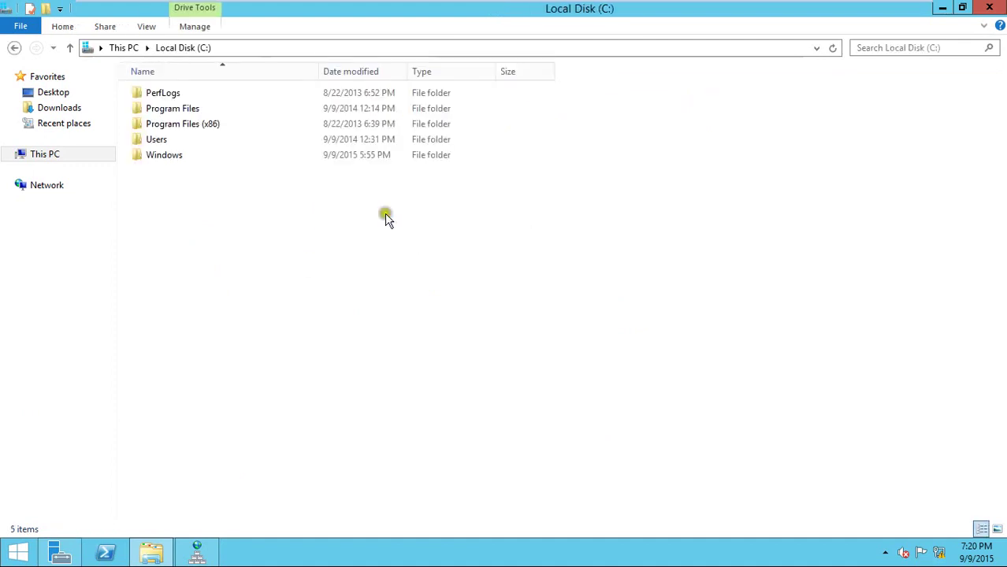
{"action": "right_click", "coordinate": [167, 202]}
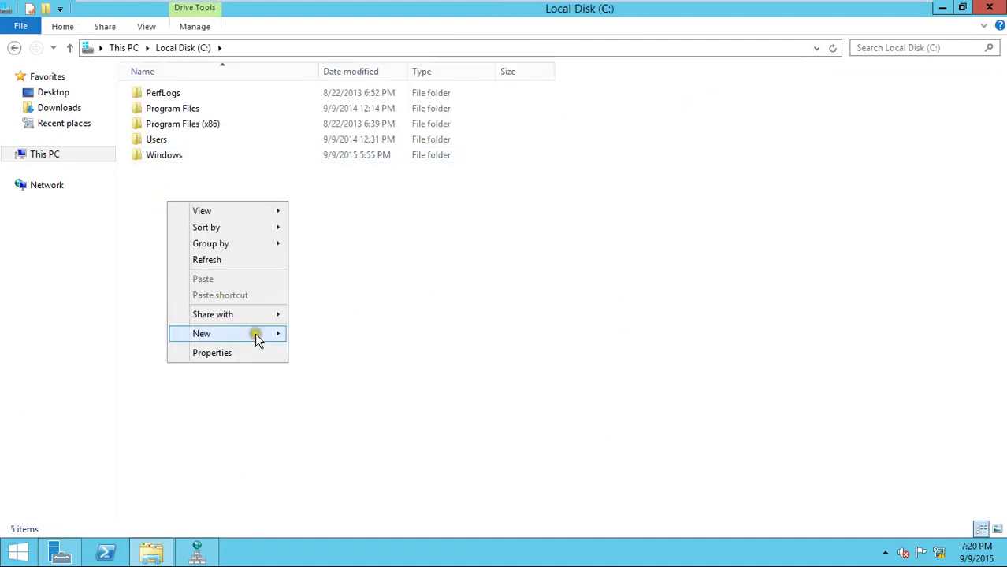
{"action": "mouse_move", "coordinate": [258, 334]}
{"action": "left_click", "coordinate": [358, 334]}
{"action": "left_click", "coordinate": [348, 348]}
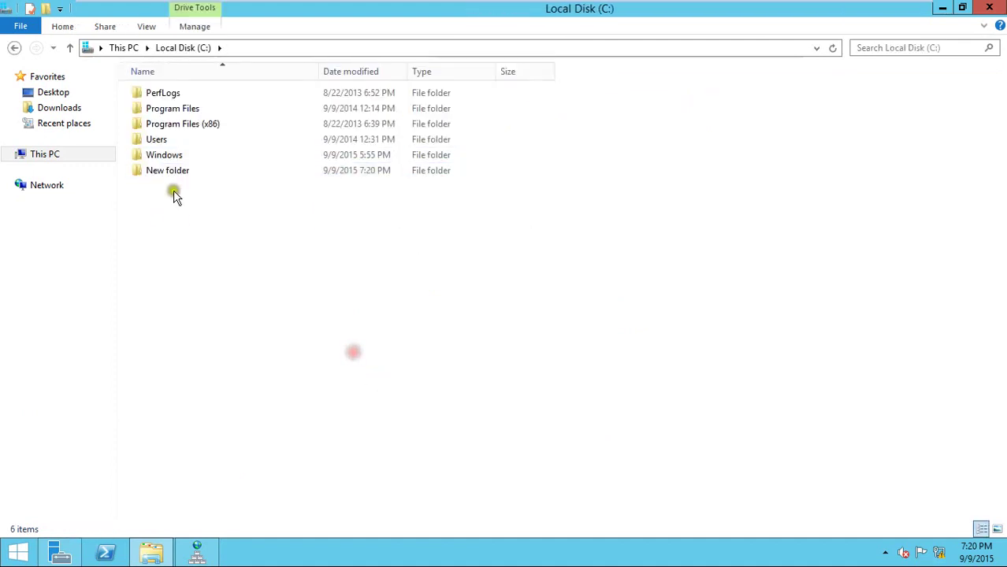
{"action": "left_click", "coordinate": [173, 179]}
Turn on sharing for New folder and start adding an account to its share permissions.
{"action": "right_click", "coordinate": [173, 179]}
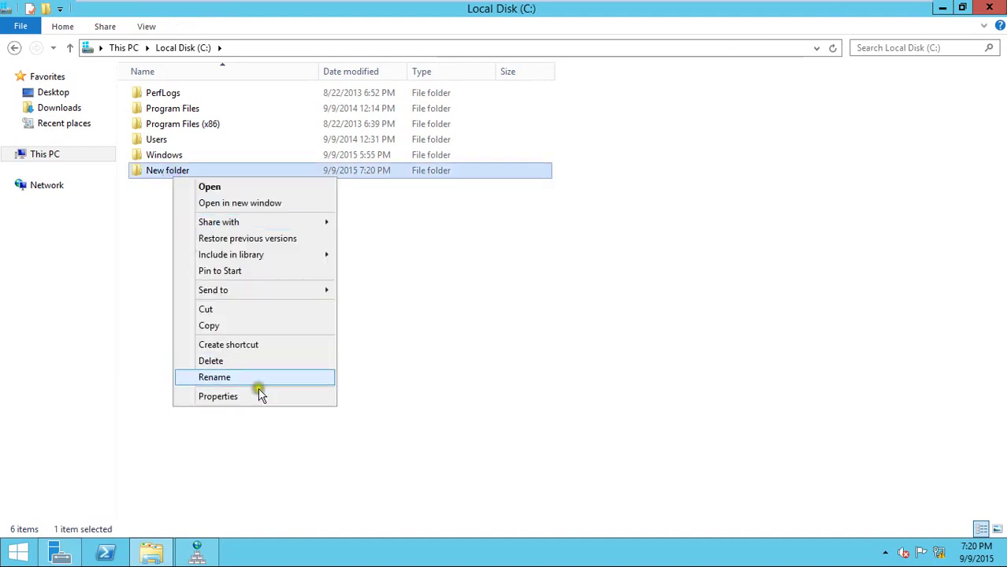
{"action": "left_click", "coordinate": [269, 398]}
{"action": "left_click", "coordinate": [235, 211]}
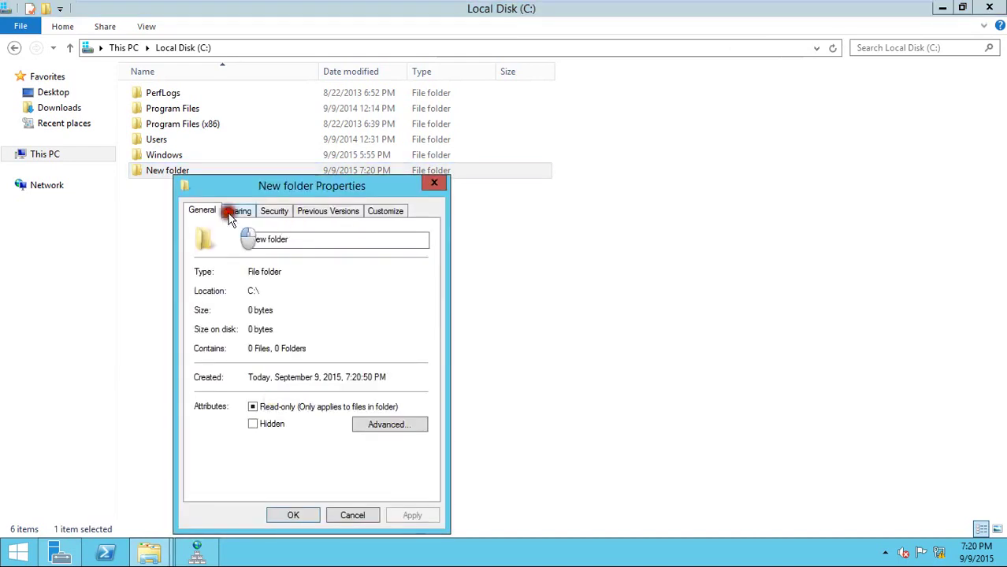
{"action": "left_click", "coordinate": [298, 387]}
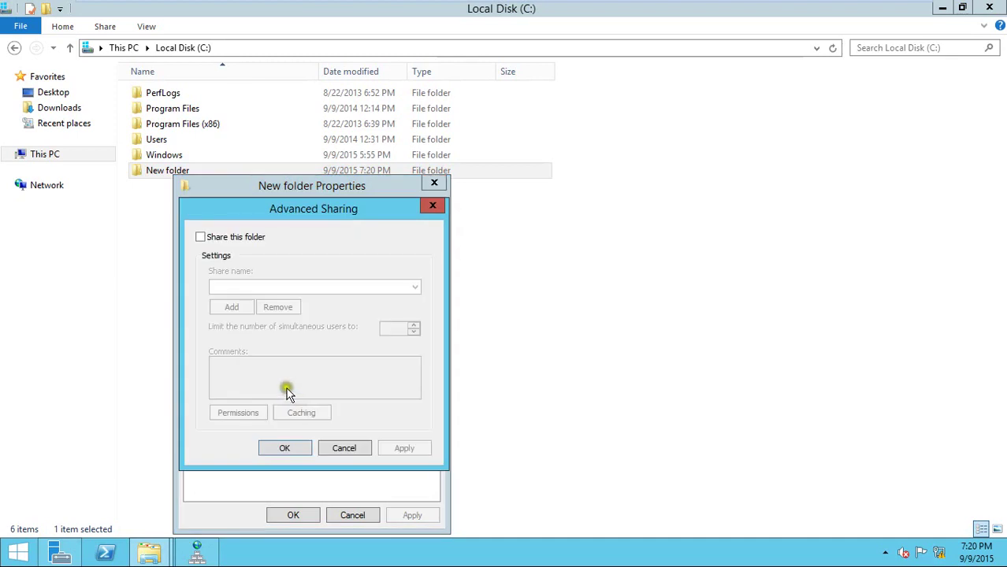
{"action": "left_click", "coordinate": [225, 239]}
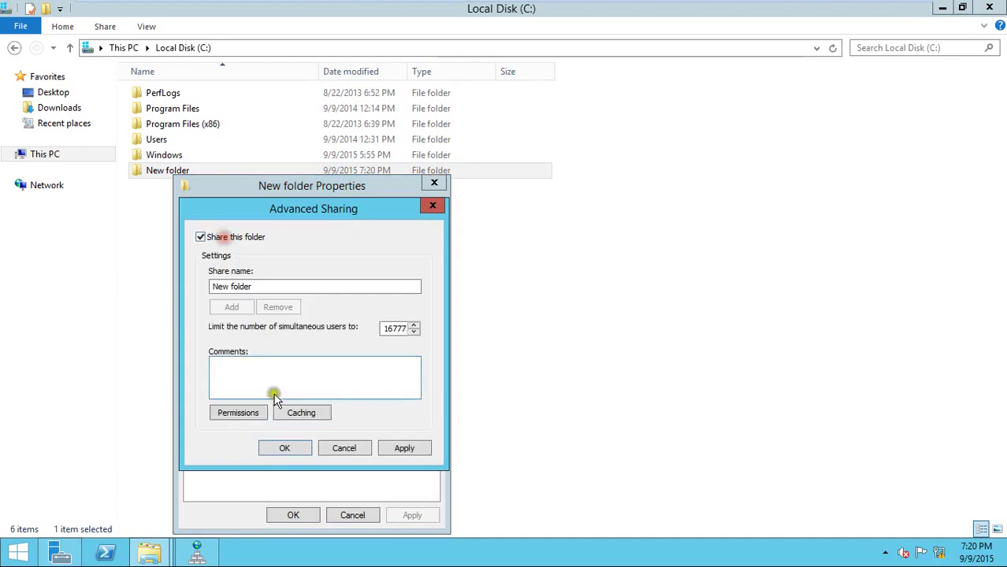
{"action": "left_click", "coordinate": [241, 415]}
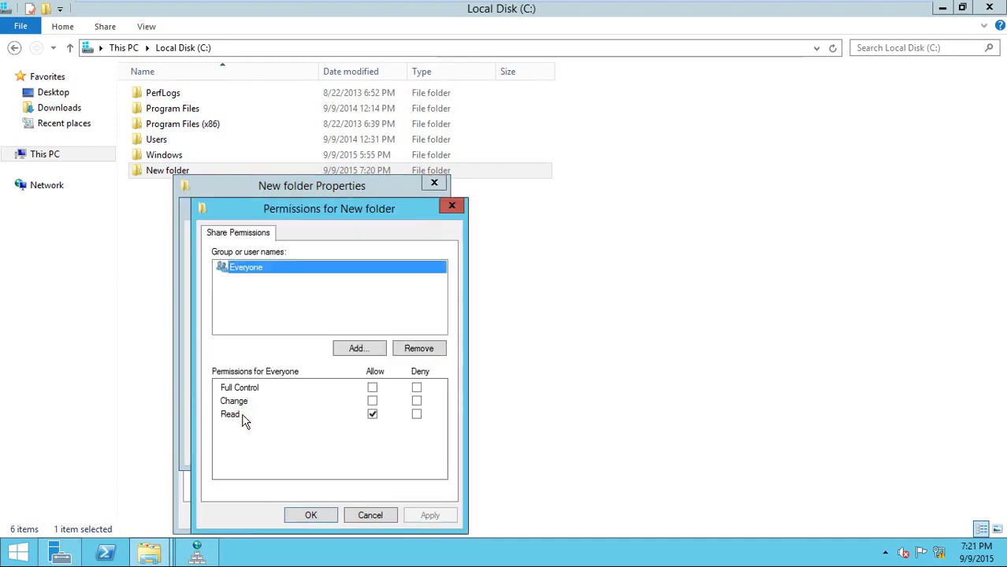
{"action": "left_click_drag", "start_coordinate": [346, 212], "coordinate": [333, 139]}
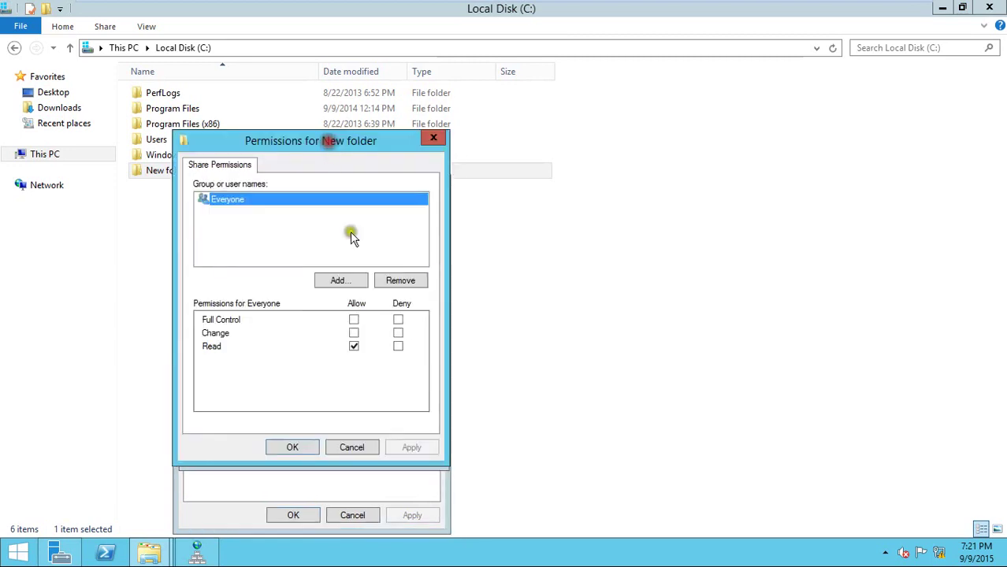
{"action": "left_click", "coordinate": [341, 283]}
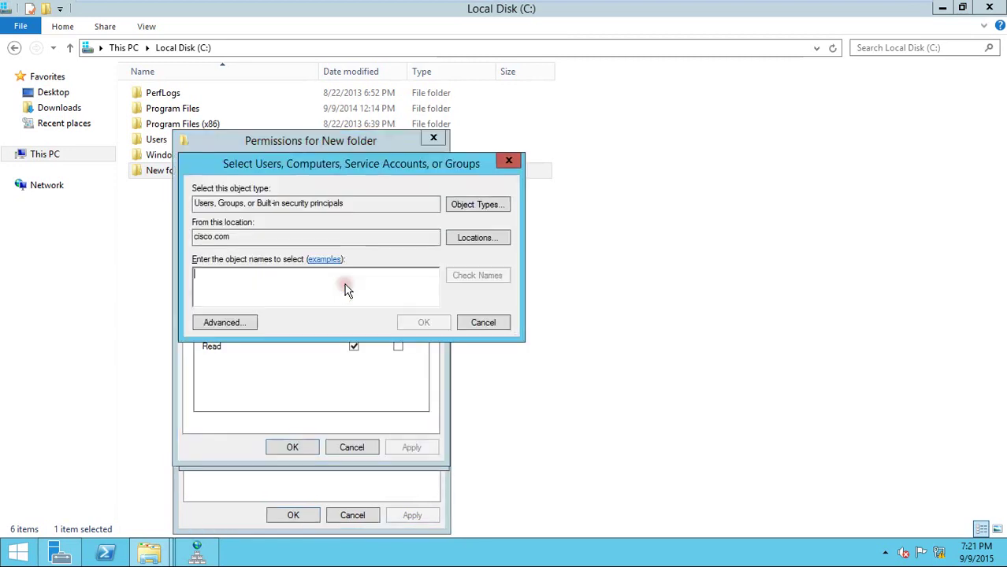
Set the user picker's location to cita.local and list all its accounts.
{"action": "left_click", "coordinate": [483, 240]}
{"action": "left_click", "coordinate": [243, 285]}
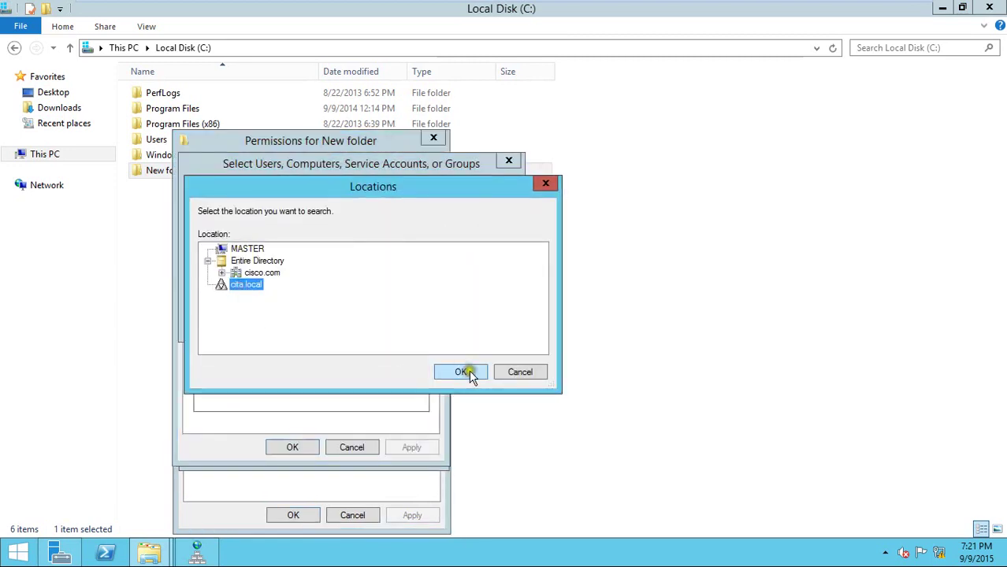
{"action": "left_click", "coordinate": [465, 372]}
{"action": "left_click", "coordinate": [246, 328]}
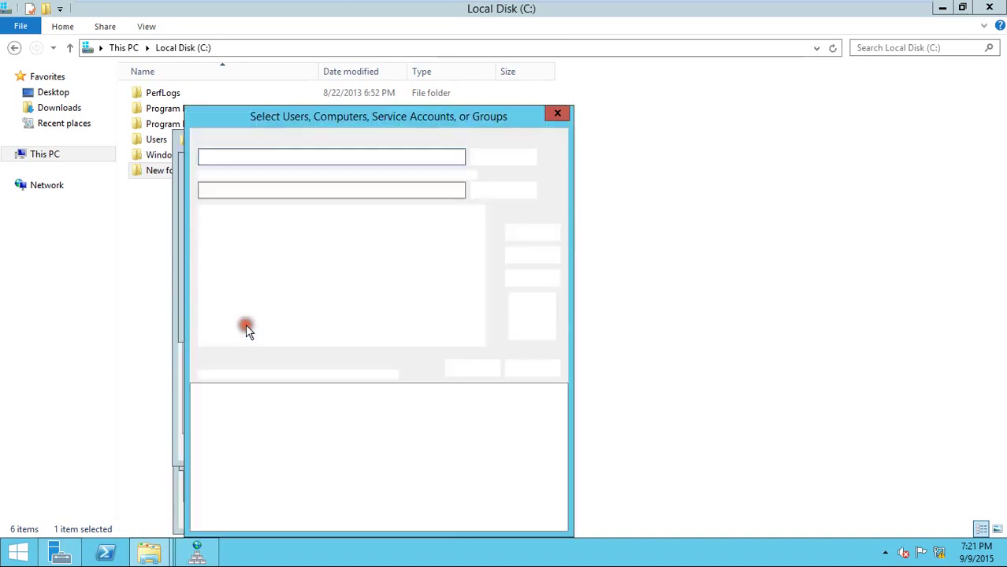
{"action": "left_click", "coordinate": [530, 257]}
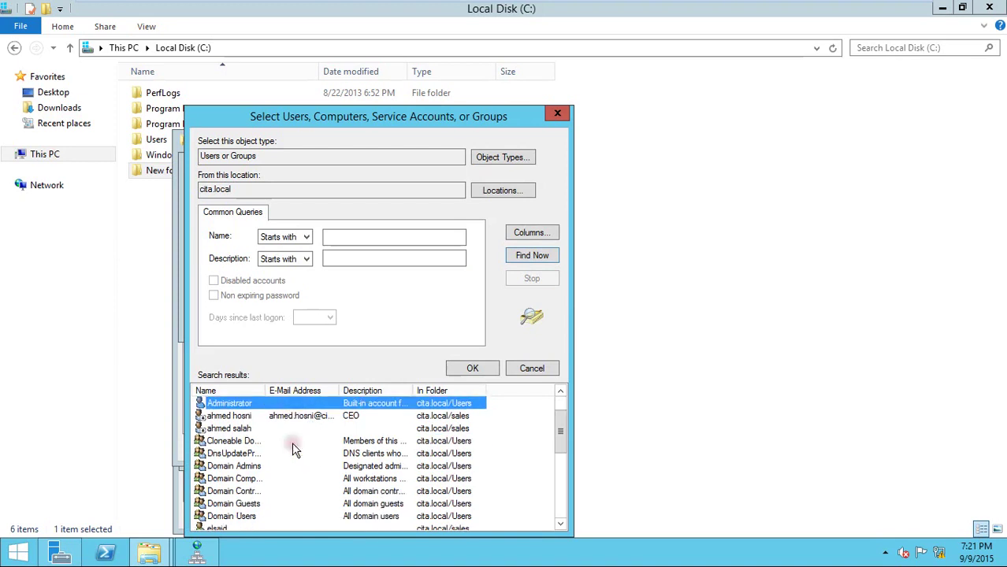
Browse the cita.local results and review the available search locations without changing them.
{"action": "scroll", "coordinate": [292, 443], "scroll_direction": "down", "scroll_amount": 5}
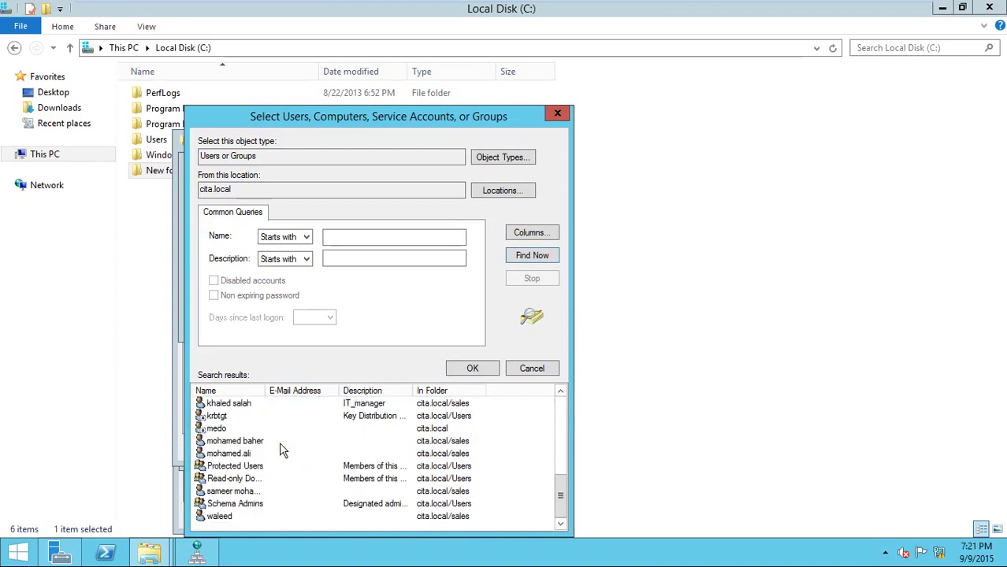
{"action": "scroll", "coordinate": [265, 398], "scroll_direction": "up", "scroll_amount": 5}
{"action": "left_click_drag", "start_coordinate": [251, 189], "coordinate": [184, 189]}
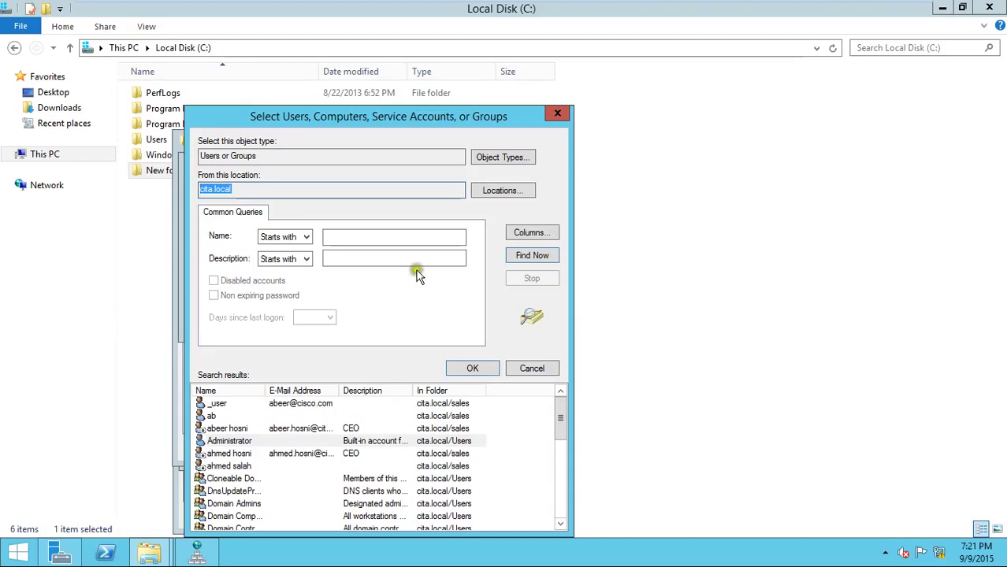
{"action": "left_click", "coordinate": [502, 190]}
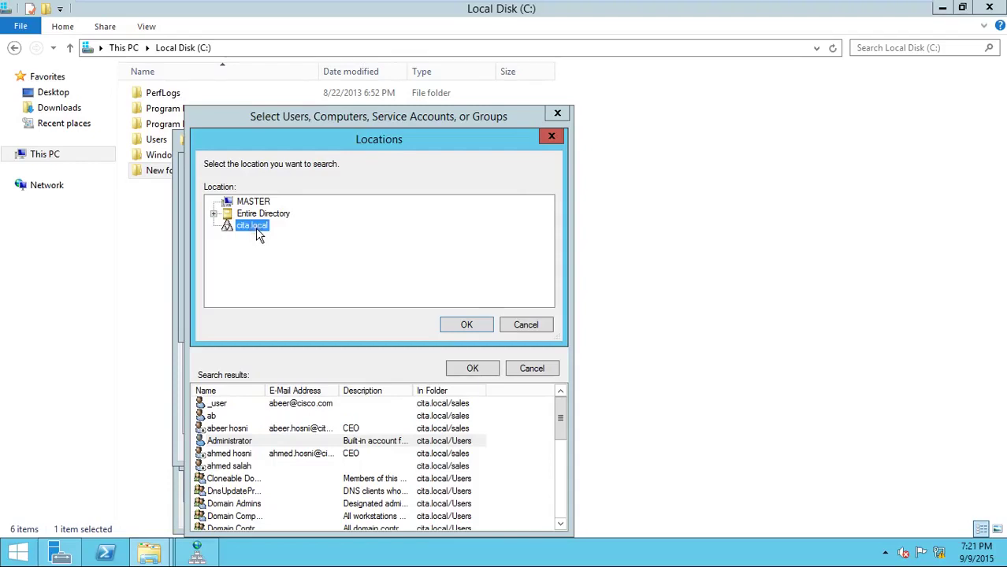
{"action": "left_click", "coordinate": [522, 326]}
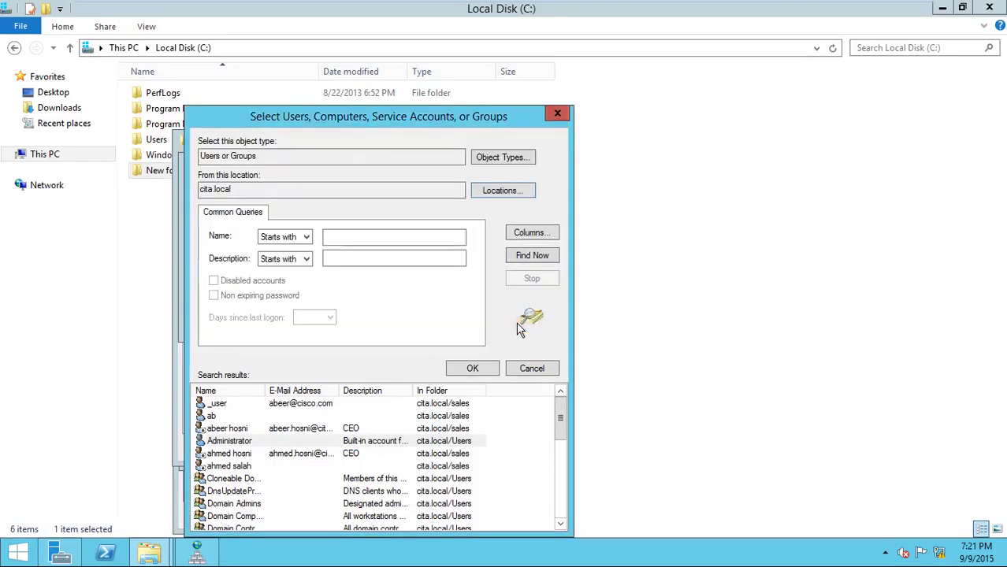
Run whoami in an elevated Command Prompt, confirming cisco\administrator.
{"action": "right_click", "coordinate": [14, 552]}
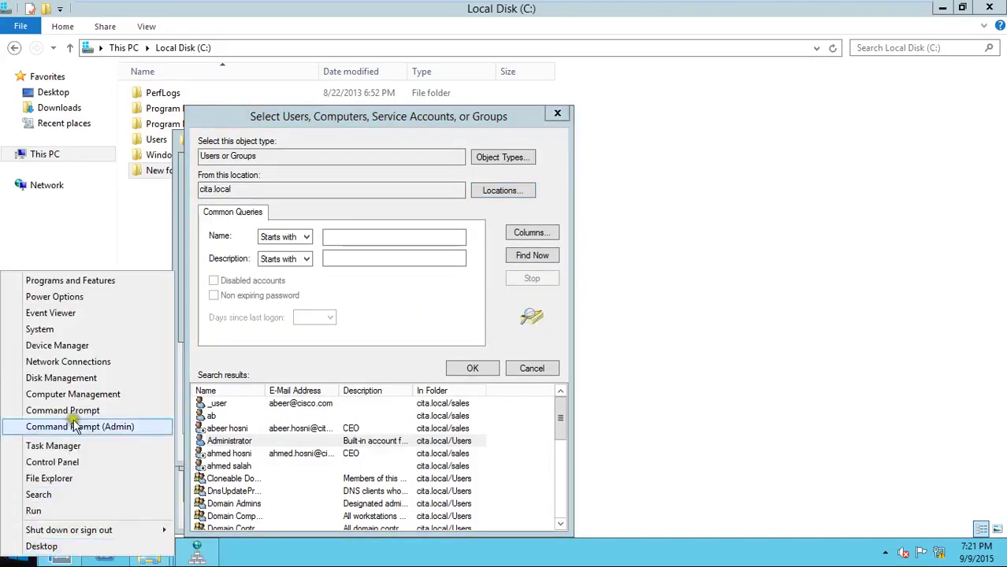
{"action": "left_click", "coordinate": [79, 427]}
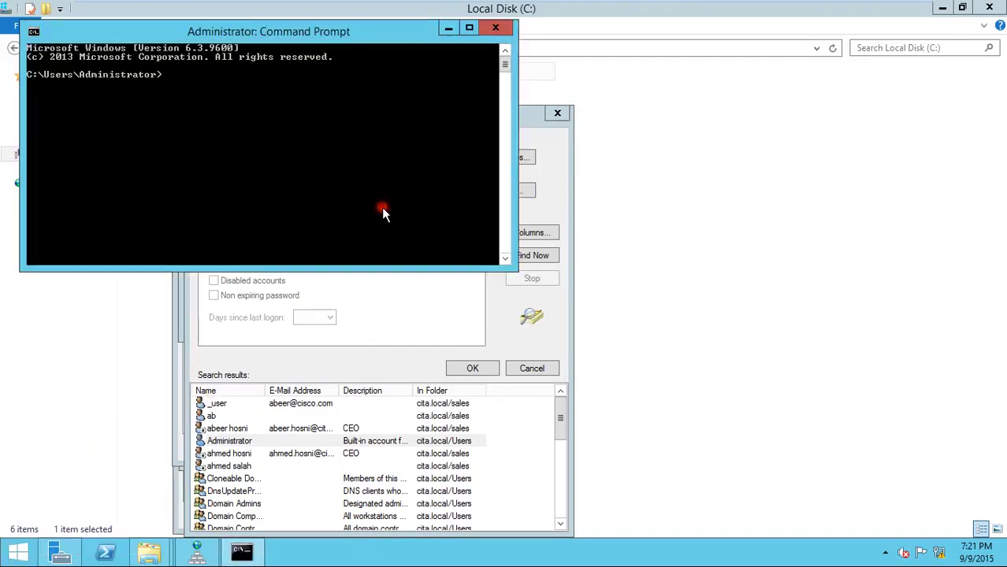
{"action": "key", "text": "Return"}
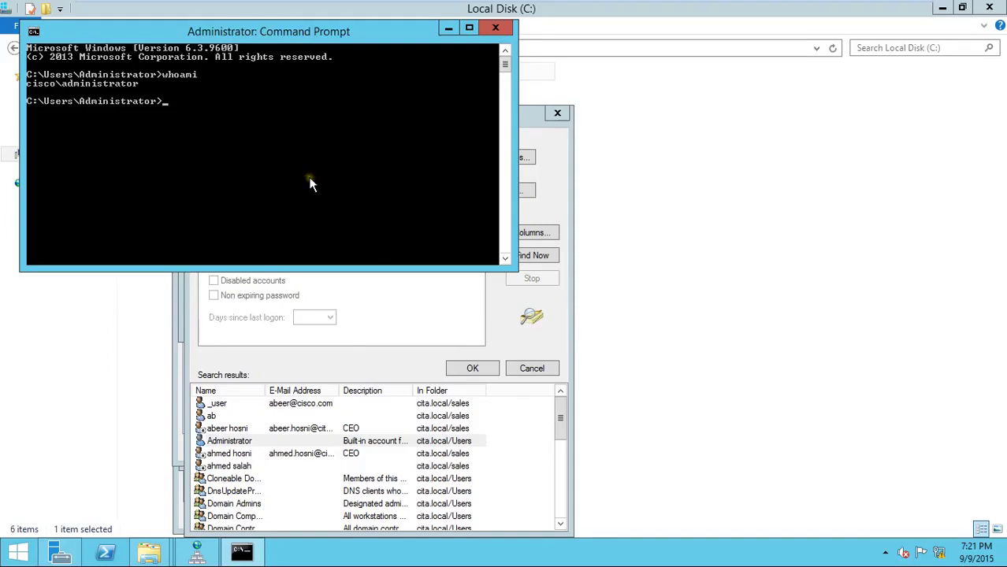
Return to the user picker and browse the cita.local results, selecting the Administrator account.
{"action": "left_click", "coordinate": [331, 311]}
{"action": "left_click_drag", "start_coordinate": [233, 189], "coordinate": [185, 193]}
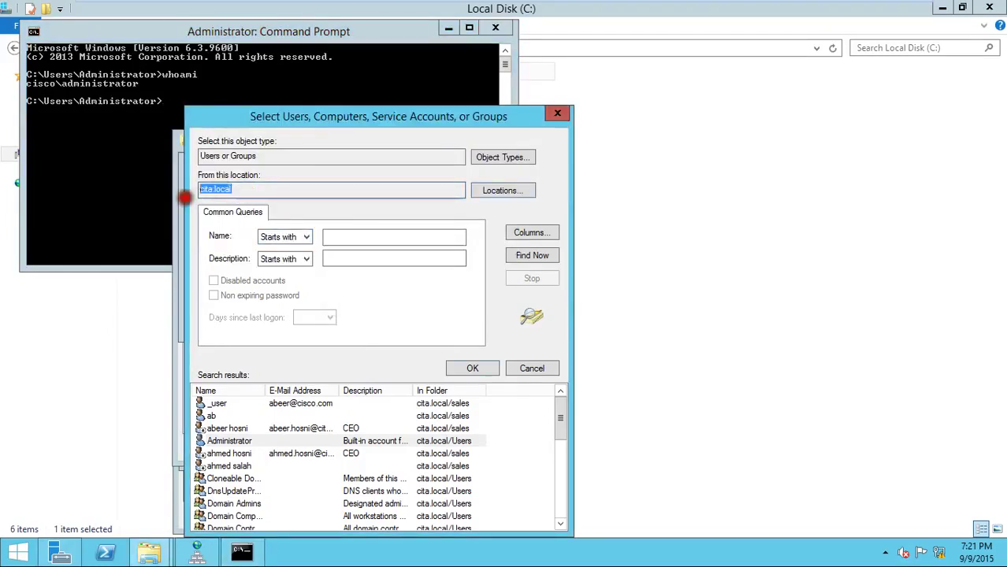
{"action": "left_click_drag", "start_coordinate": [359, 126], "coordinate": [388, 83]}
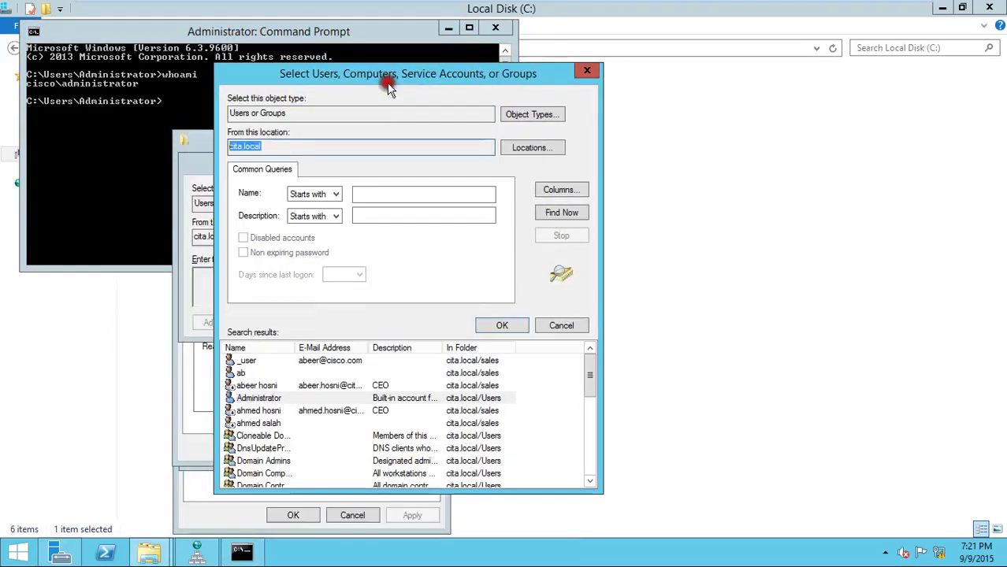
{"action": "left_click", "coordinate": [270, 432]}
{"action": "left_click", "coordinate": [270, 424]}
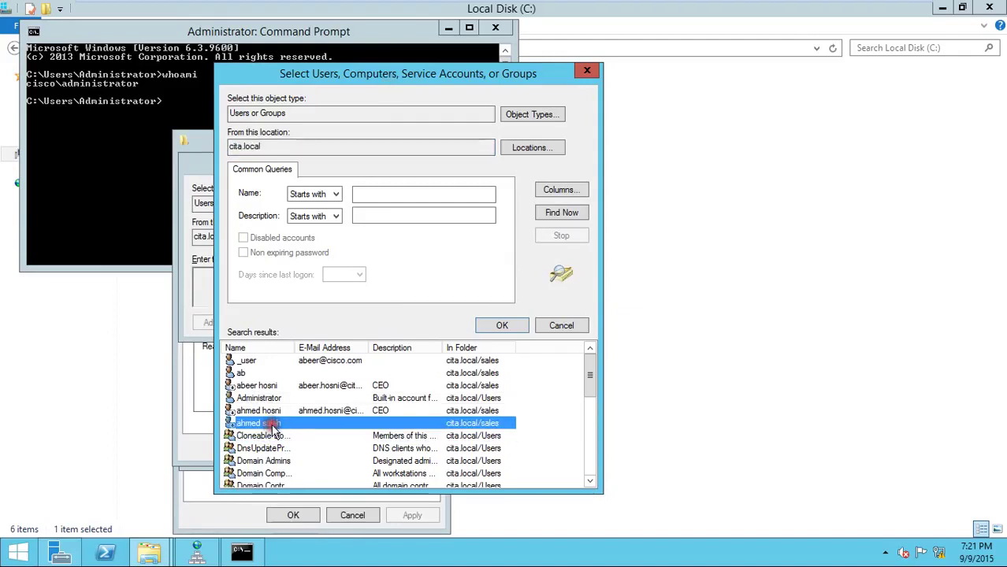
{"action": "left_click", "coordinate": [264, 399]}
{"action": "scroll", "coordinate": [272, 427], "scroll_direction": "down", "scroll_amount": 1}
{"action": "scroll", "coordinate": [270, 426], "scroll_direction": "down", "scroll_amount": 1}
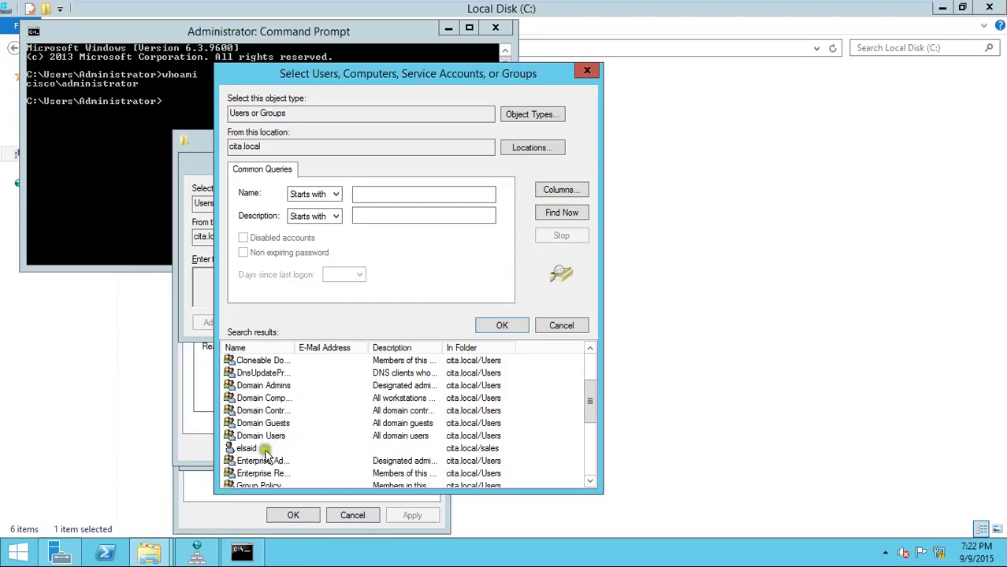
Cancel the user picker, share permissions and Advanced Sharing dialogs without changes.
{"action": "left_click", "coordinate": [567, 327]}
{"action": "left_click", "coordinate": [488, 322]}
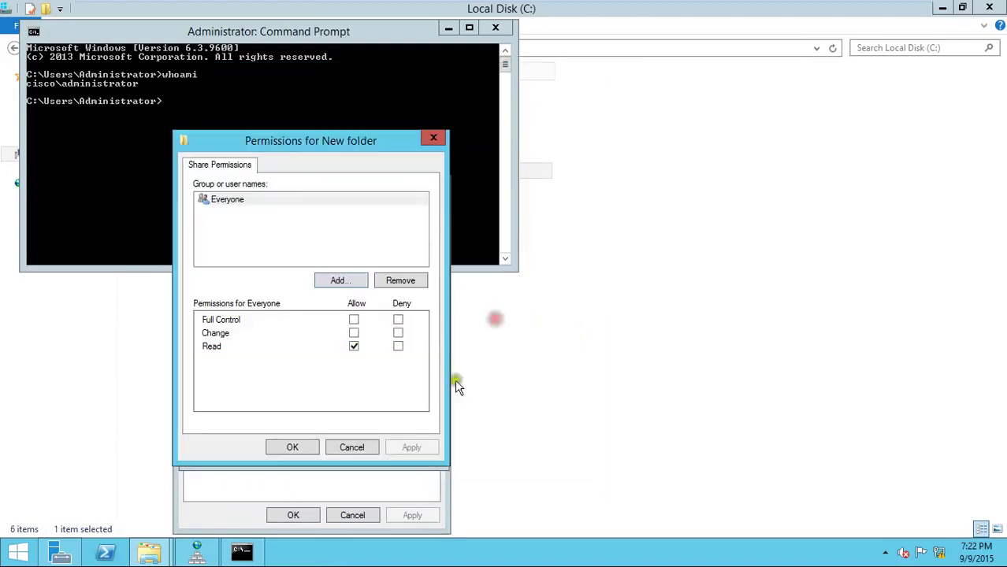
{"action": "left_click", "coordinate": [360, 450]}
{"action": "left_click_drag", "start_coordinate": [311, 211], "coordinate": [419, 149]}
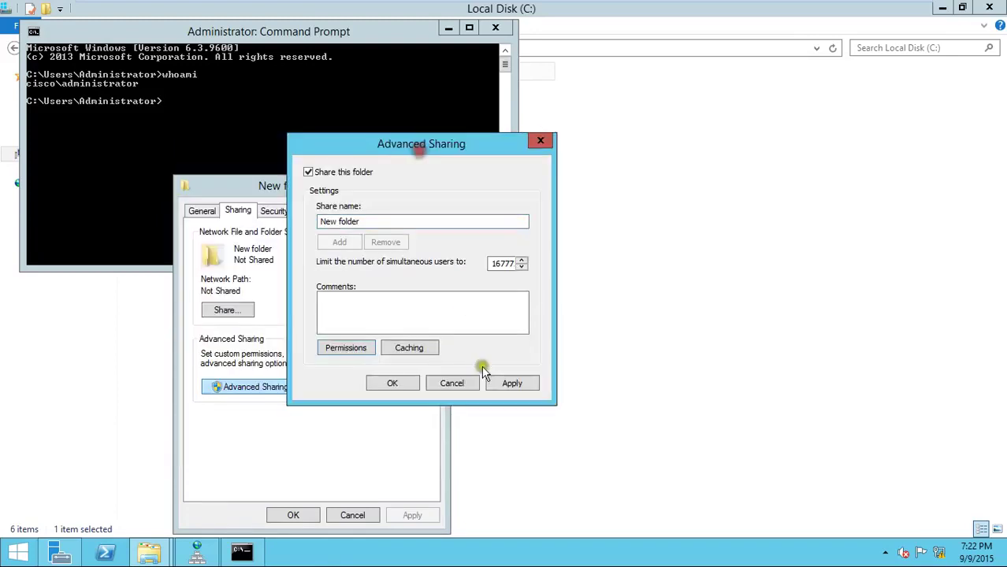
{"action": "left_click", "coordinate": [476, 383]}
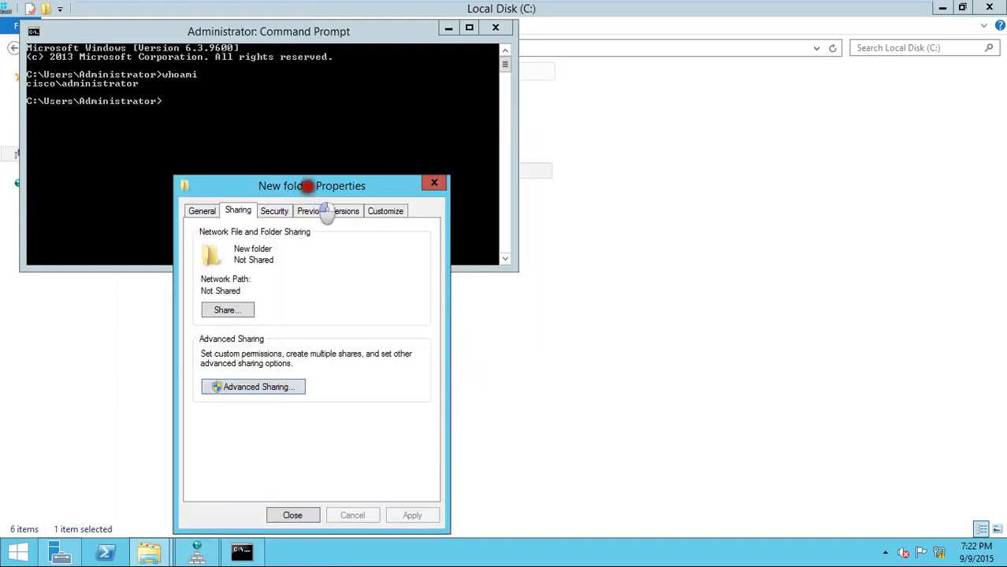
Review New folder's Security tab, close its properties and the command prompt, and minimize the VM.
{"action": "left_click_drag", "start_coordinate": [307, 193], "coordinate": [439, 132]}
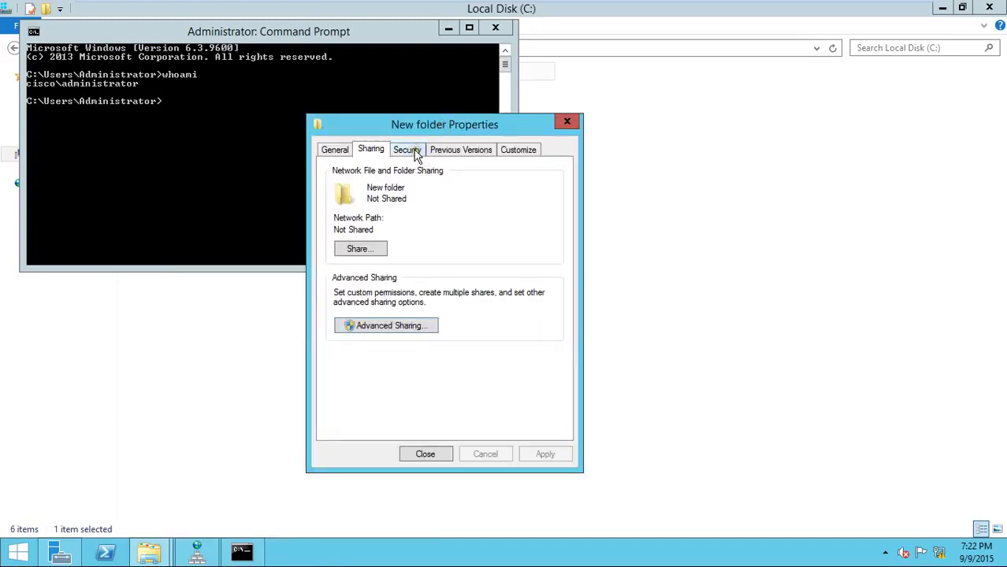
{"action": "left_click", "coordinate": [417, 155]}
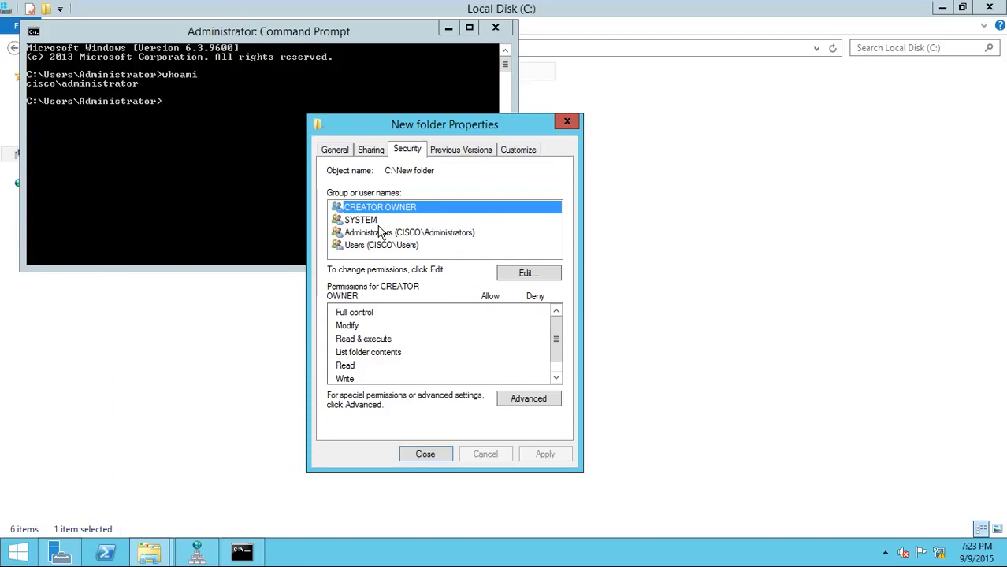
{"action": "left_click", "coordinate": [369, 151]}
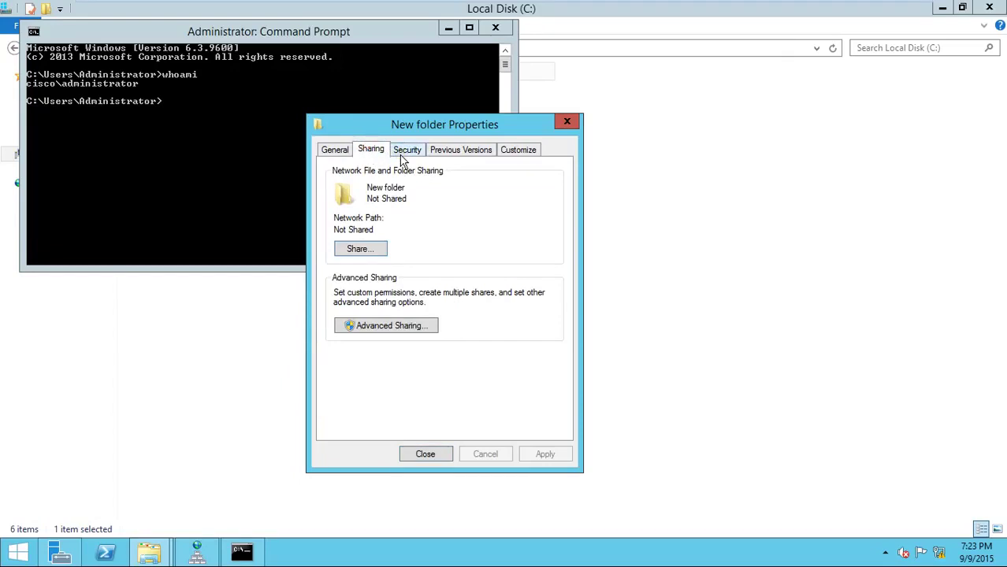
{"action": "left_click", "coordinate": [404, 154]}
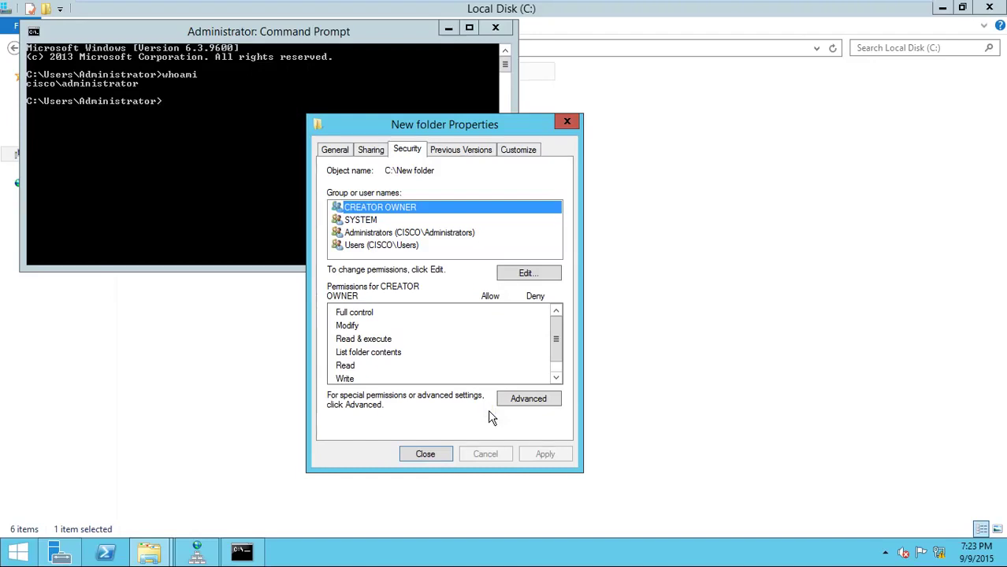
{"action": "left_click", "coordinate": [430, 454]}
{"action": "left_click", "coordinate": [495, 28]}
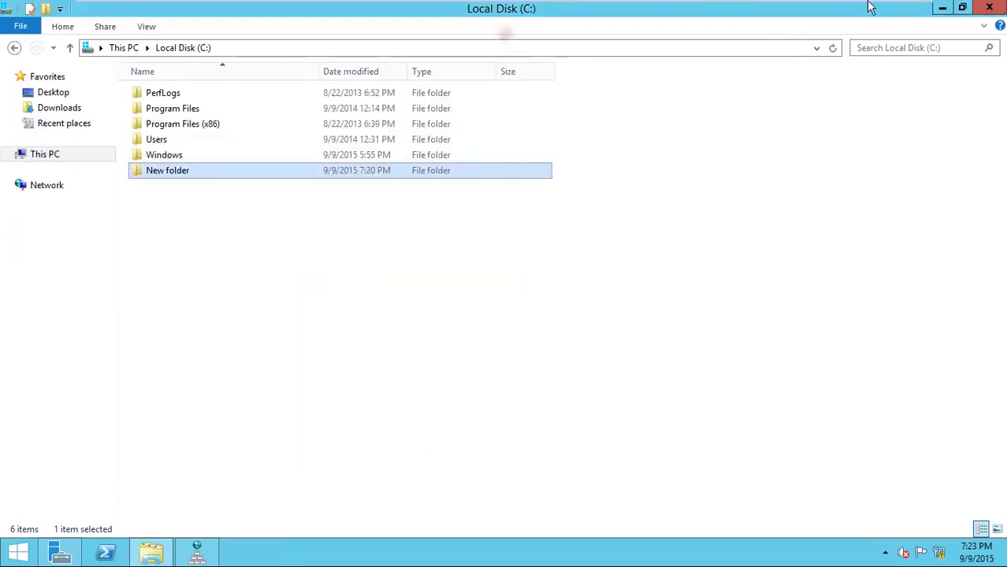
{"action": "left_click", "coordinate": [878, 11]}
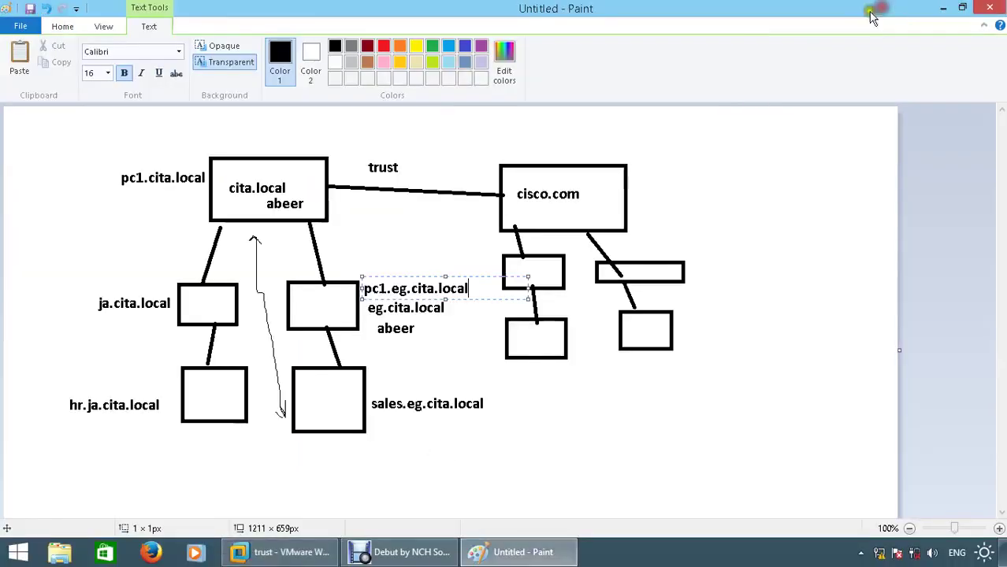
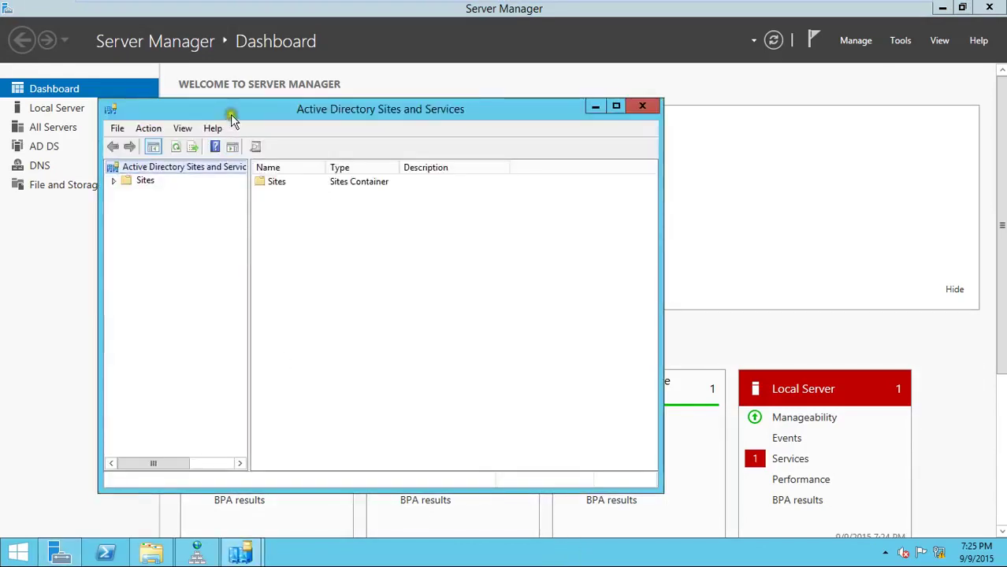
Maximize Sites and Services, widen the tree pane, and inspect the actions for the root and Sites container.
{"action": "double_click", "coordinate": [231, 115]}
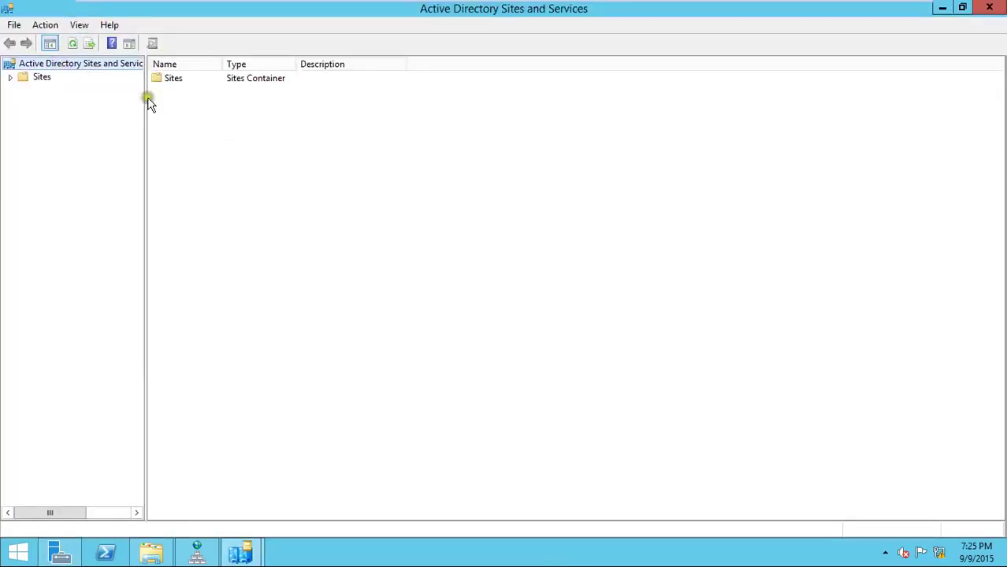
{"action": "left_click_drag", "start_coordinate": [145, 93], "coordinate": [187, 93]}
{"action": "right_click", "coordinate": [133, 66]}
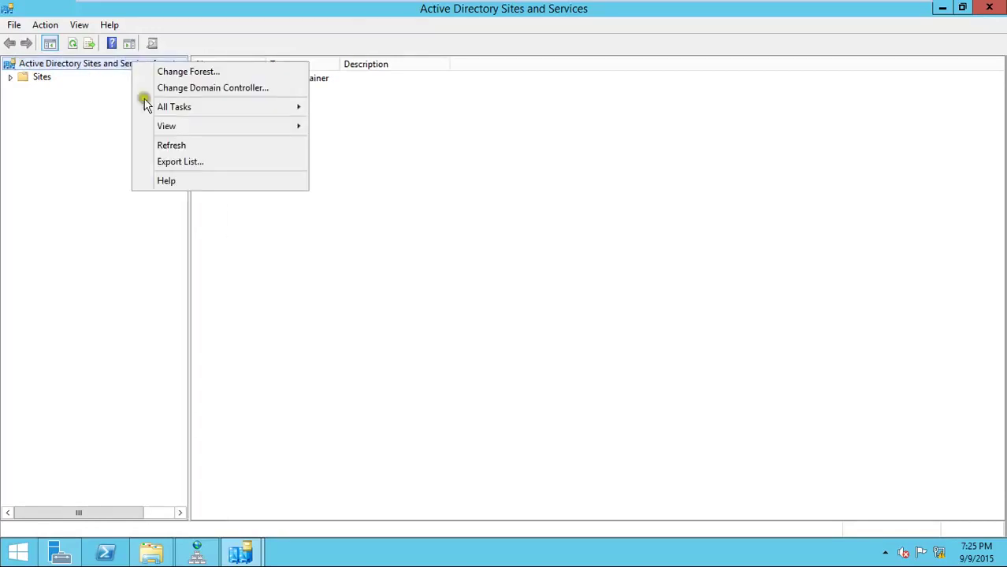
{"action": "left_click", "coordinate": [31, 75]}
{"action": "right_click", "coordinate": [31, 77]}
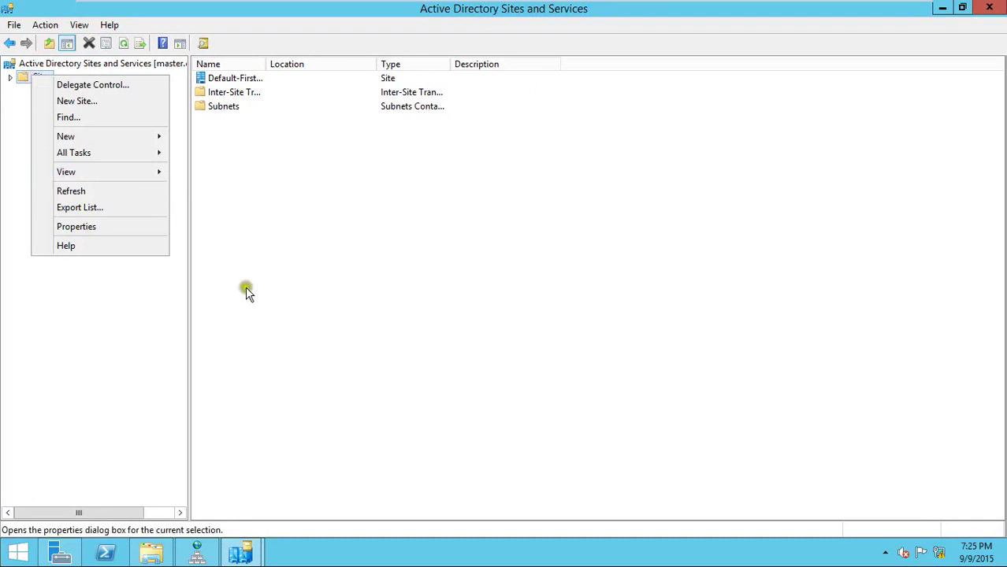
Close DNS Manager after selecting the MASTER server, then return to the Server Manager dashboard.
{"action": "left_click", "coordinate": [242, 554]}
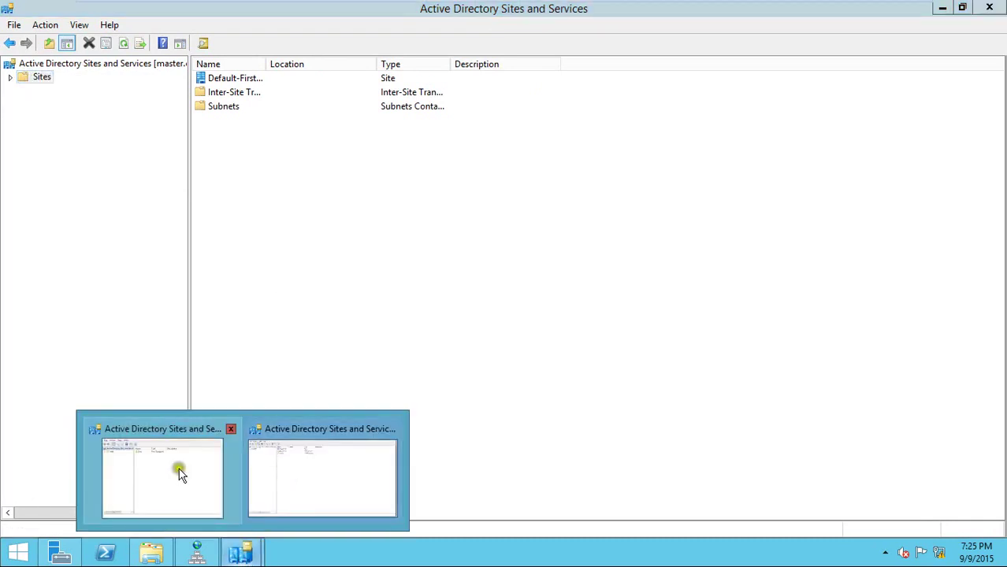
{"action": "left_click", "coordinate": [197, 553]}
{"action": "left_click", "coordinate": [47, 77]}
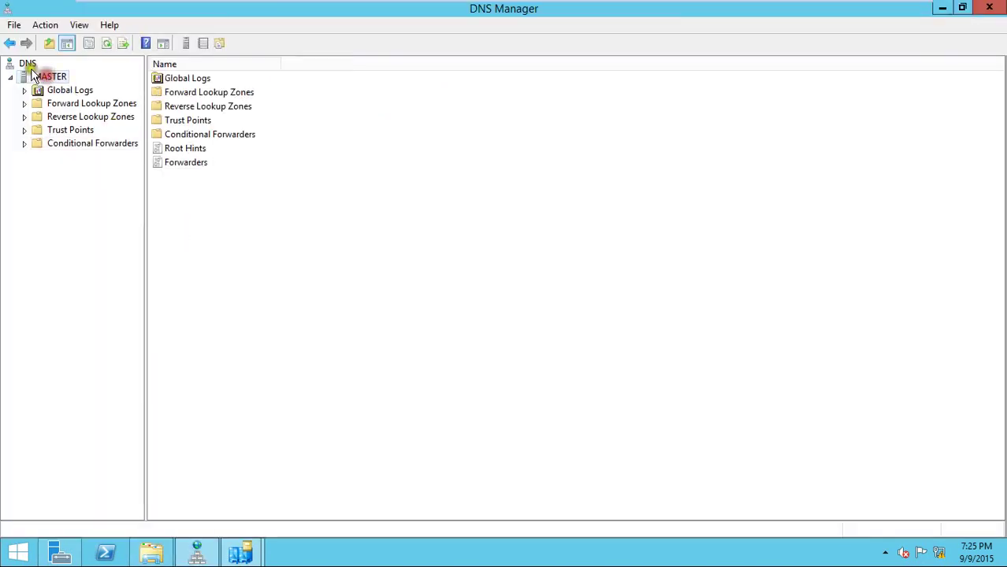
{"action": "left_click", "coordinate": [989, 7]}
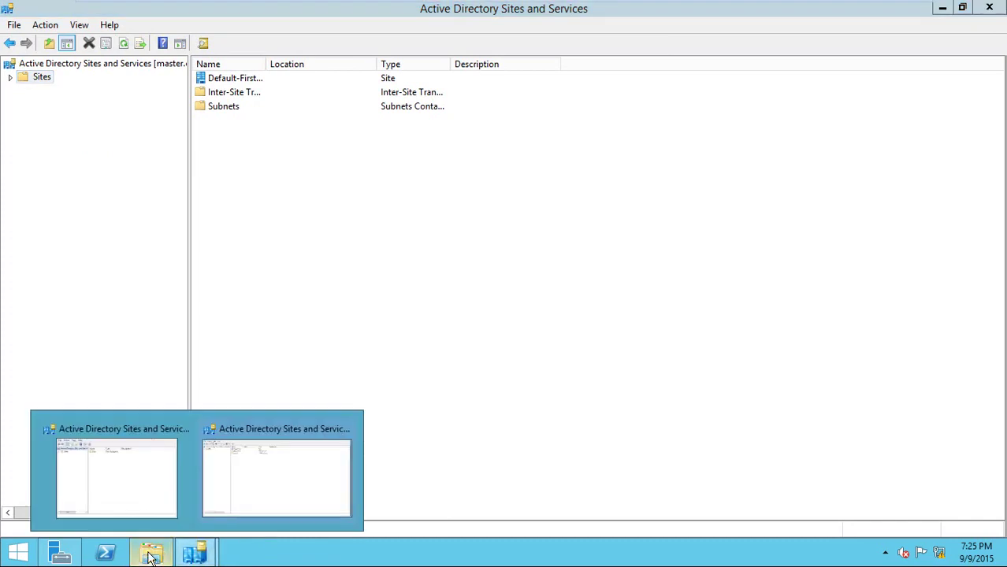
{"action": "left_click", "coordinate": [75, 556]}
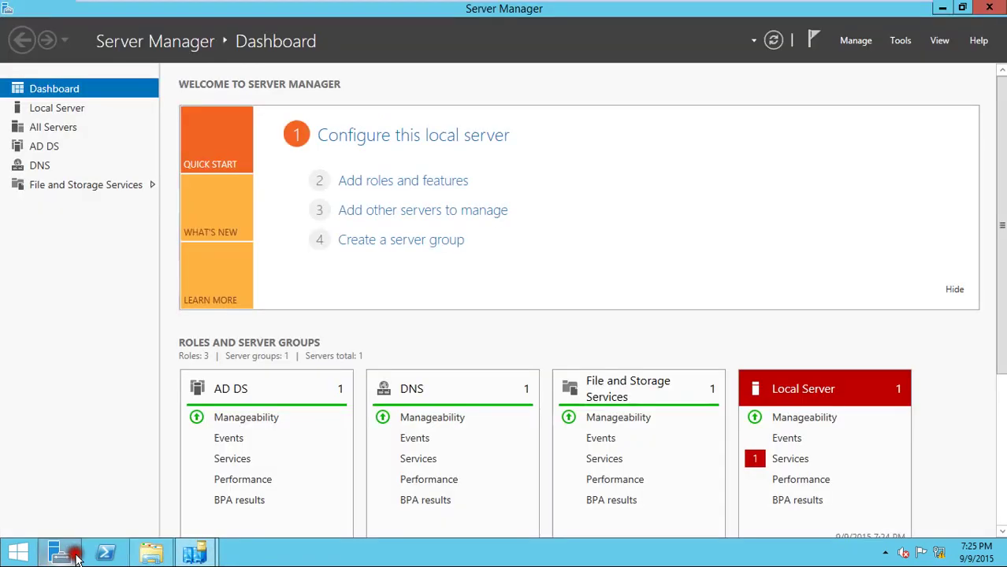
Launch Active Directory Domains and Trusts and inspect the actions for the root and the cisco.com domain.
{"action": "left_click", "coordinate": [900, 41]}
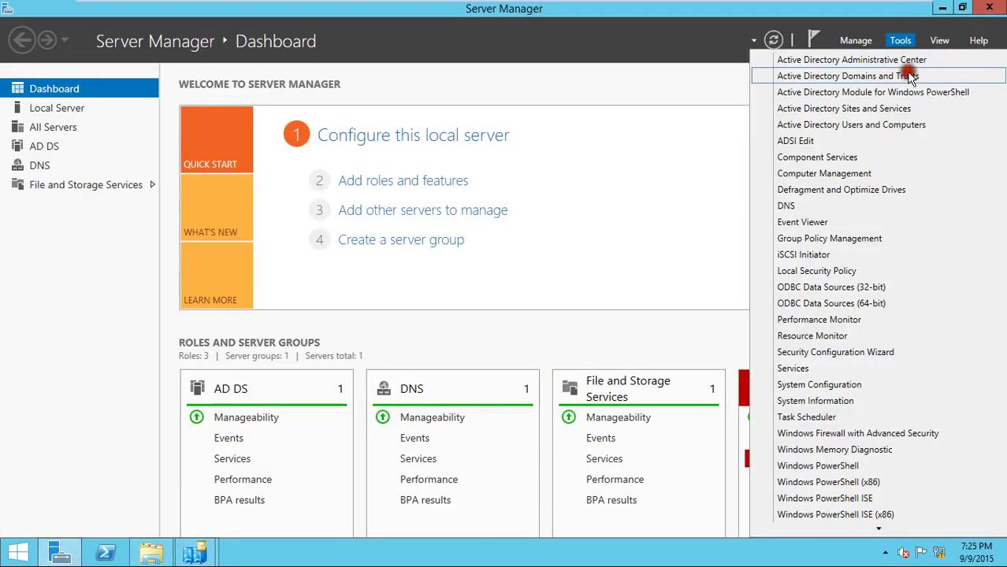
{"action": "left_click", "coordinate": [909, 76]}
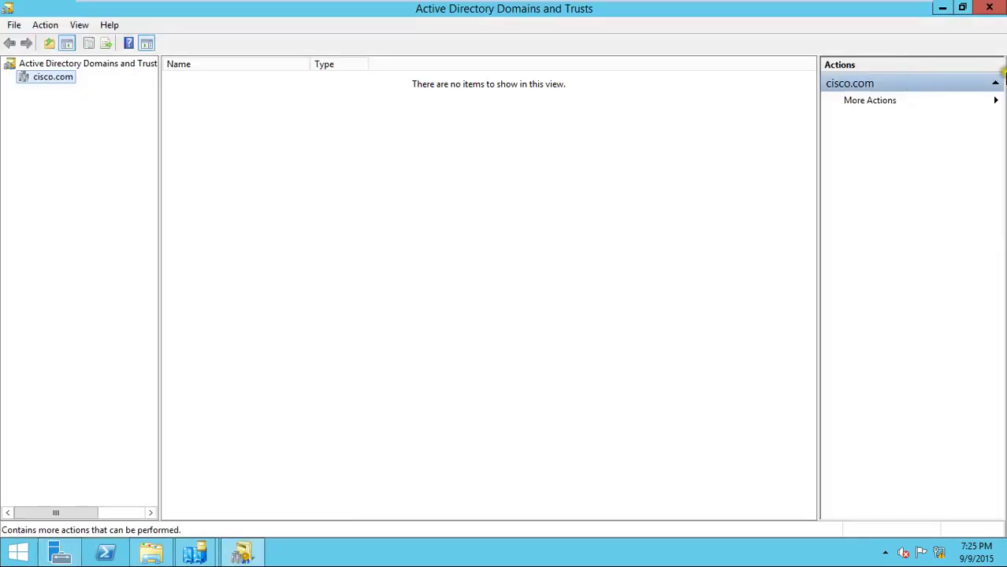
{"action": "left_click", "coordinate": [98, 67]}
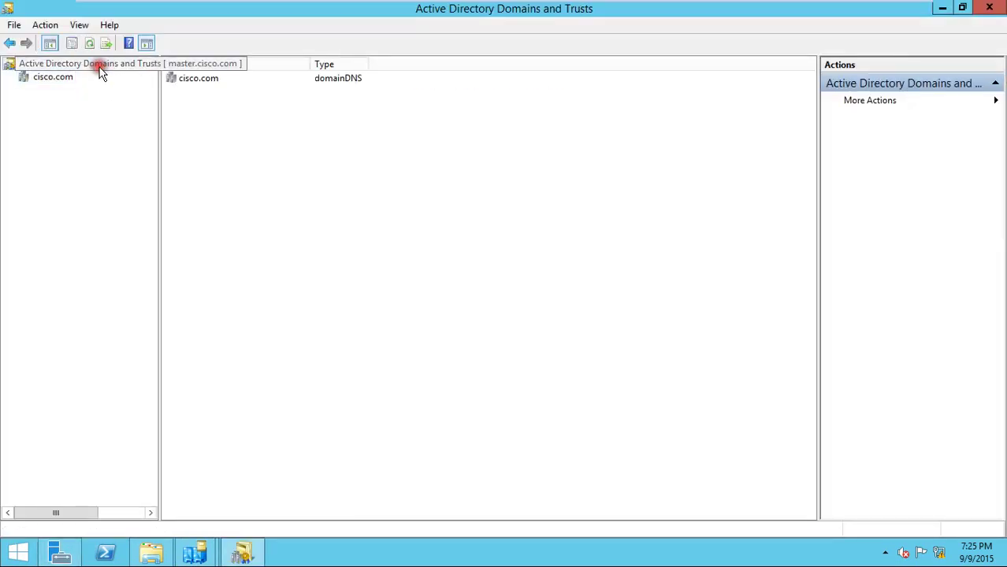
{"action": "right_click", "coordinate": [98, 67]}
{"action": "left_click", "coordinate": [42, 75]}
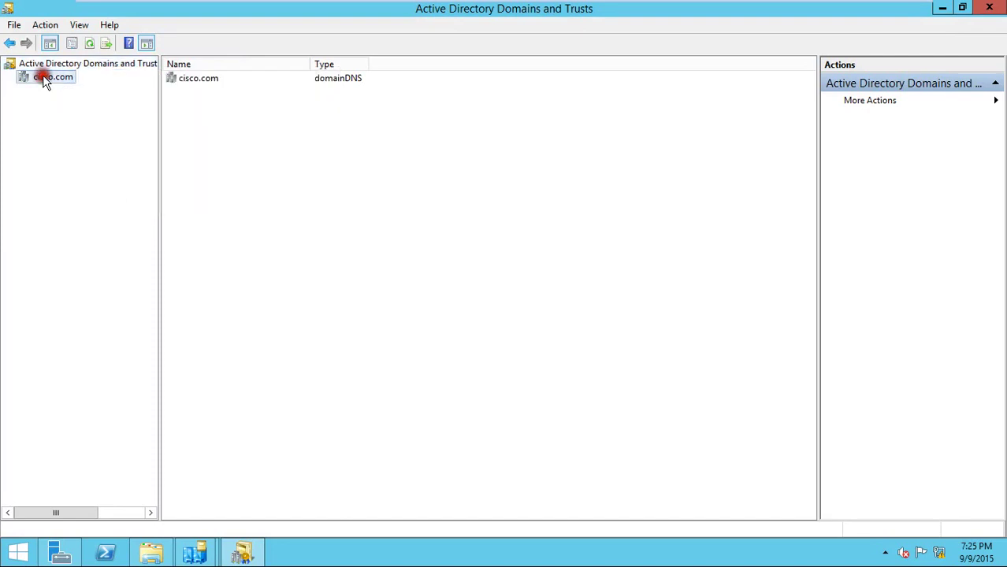
{"action": "right_click", "coordinate": [43, 75]}
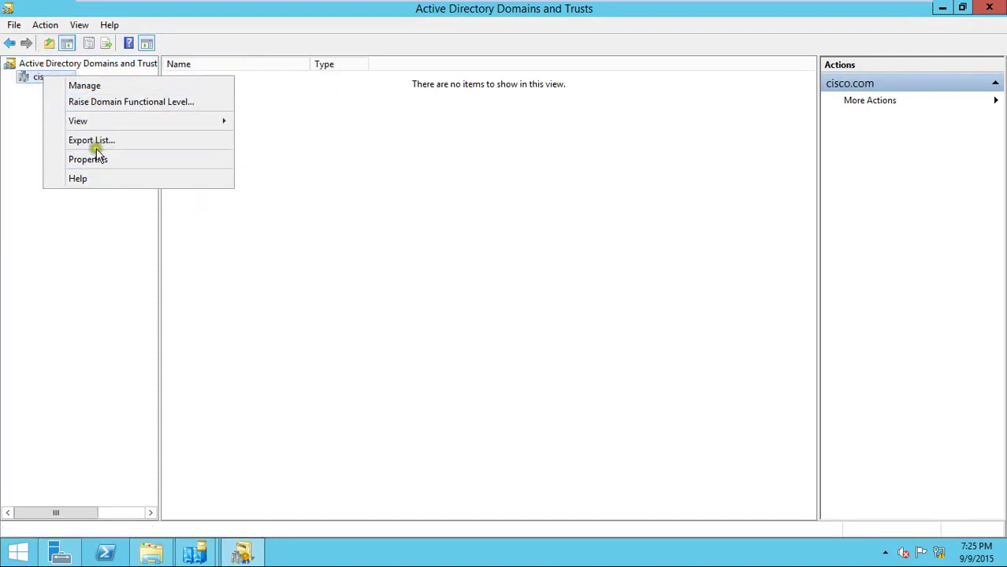
Open the forest's UPN Suffixes properties, cancel, and reopen them, showing no alternative suffixes.
{"action": "left_click", "coordinate": [60, 64]}
{"action": "right_click", "coordinate": [60, 64]}
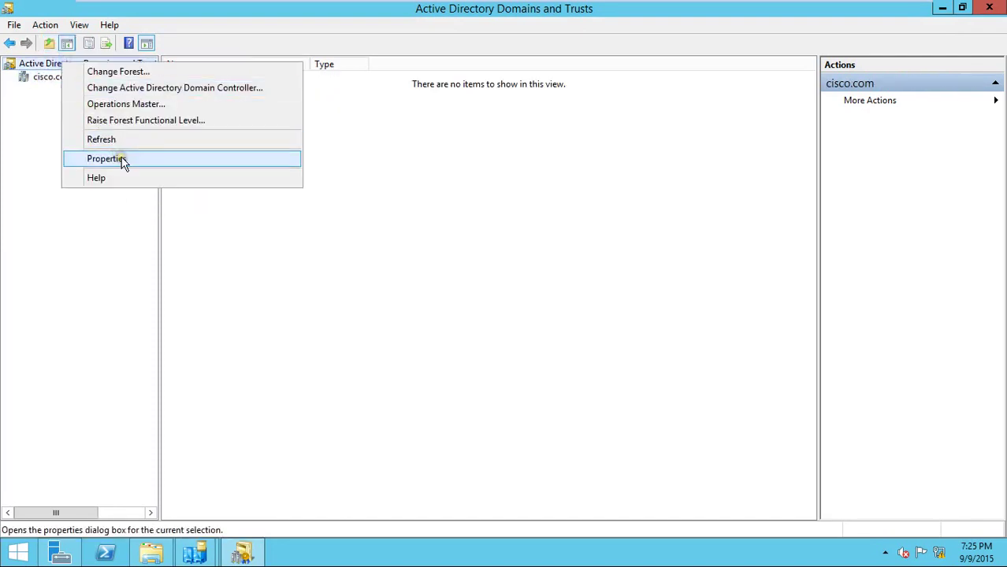
{"action": "left_click", "coordinate": [118, 159]}
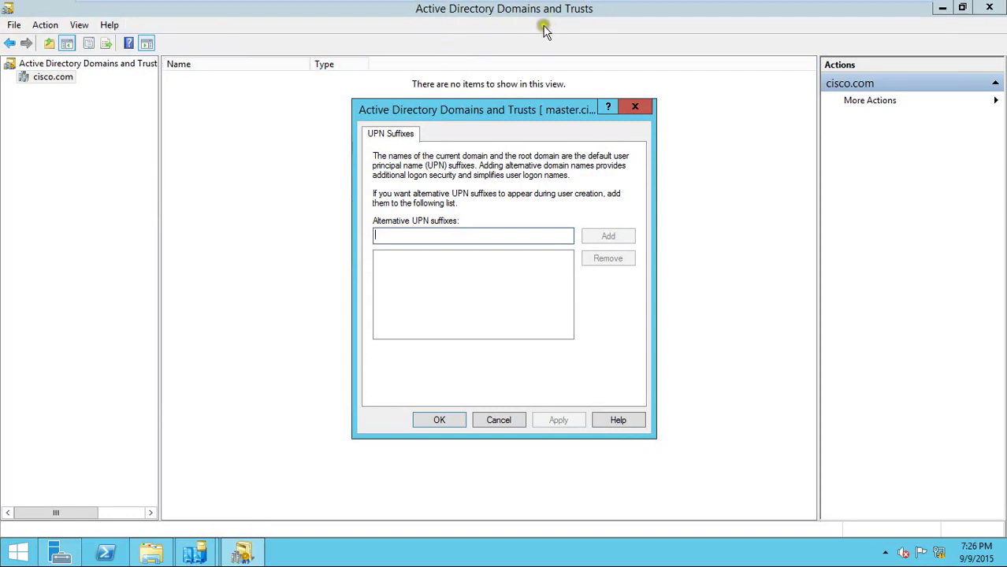
{"action": "left_click", "coordinate": [509, 418]}
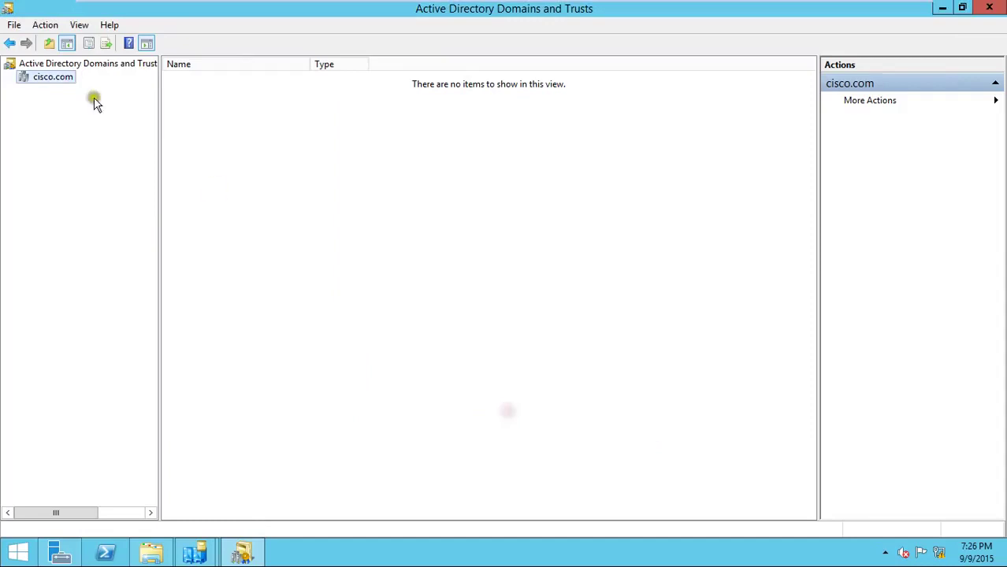
{"action": "left_click", "coordinate": [60, 65]}
{"action": "right_click", "coordinate": [63, 68]}
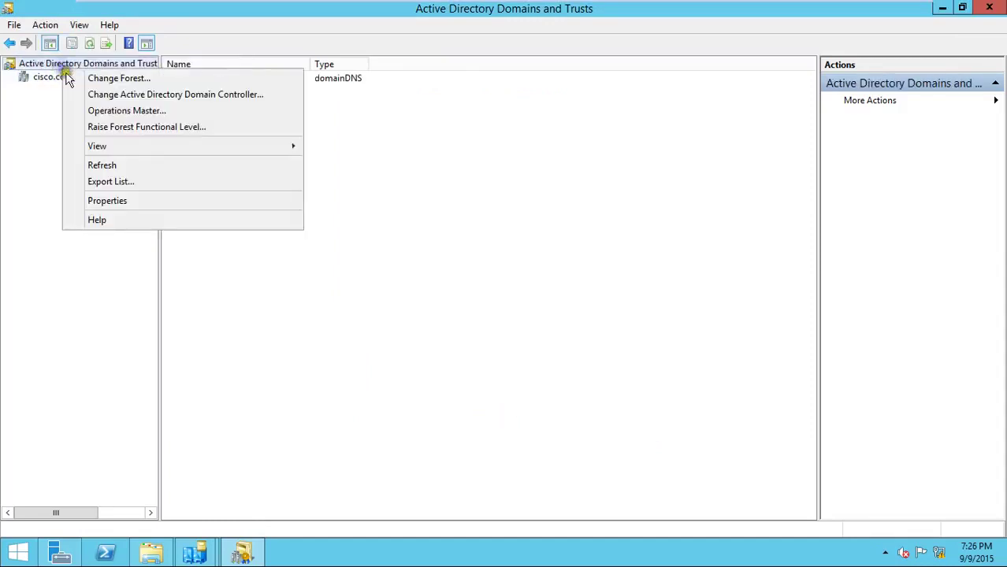
{"action": "left_click", "coordinate": [140, 203]}
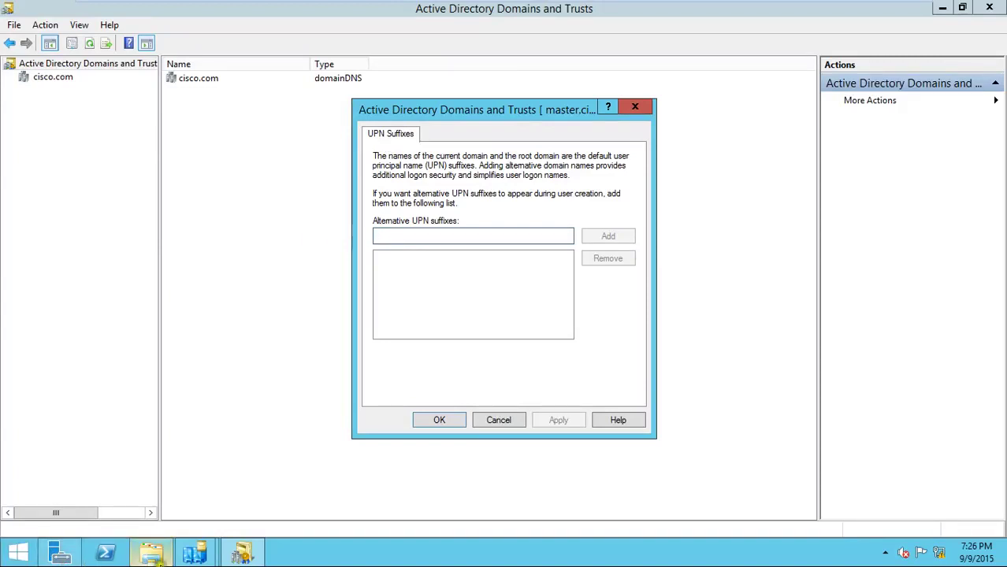
{"action": "left_click", "coordinate": [78, 557]}
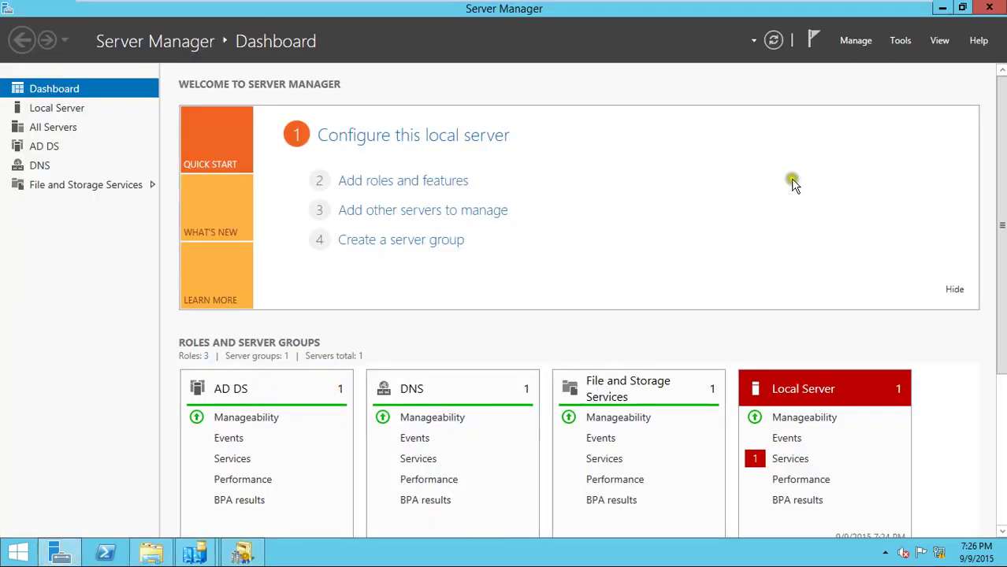
Launch Users and Computers and open the Administrator account's properties from cisco.com > Users.
{"action": "left_click", "coordinate": [901, 40]}
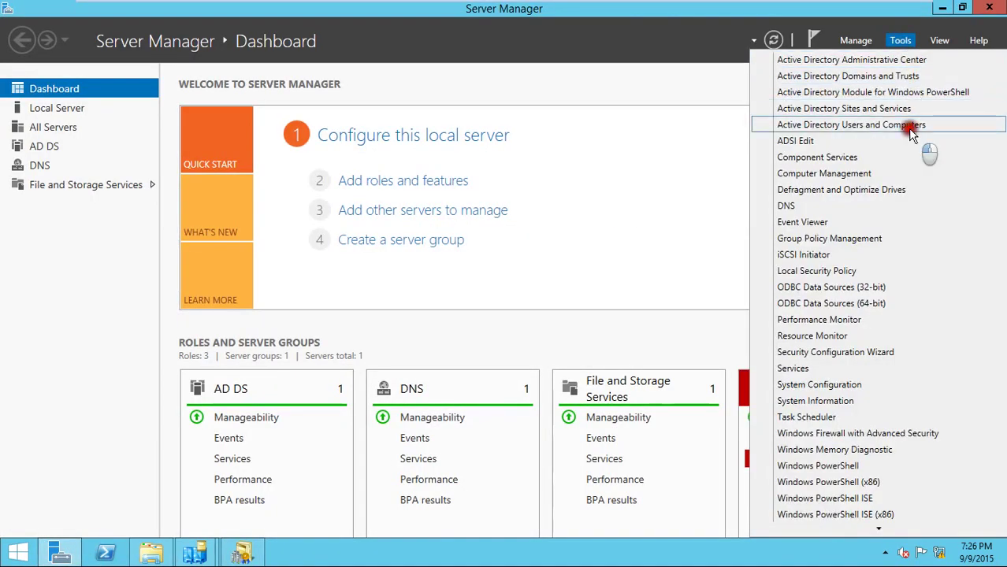
{"action": "left_click", "coordinate": [908, 126]}
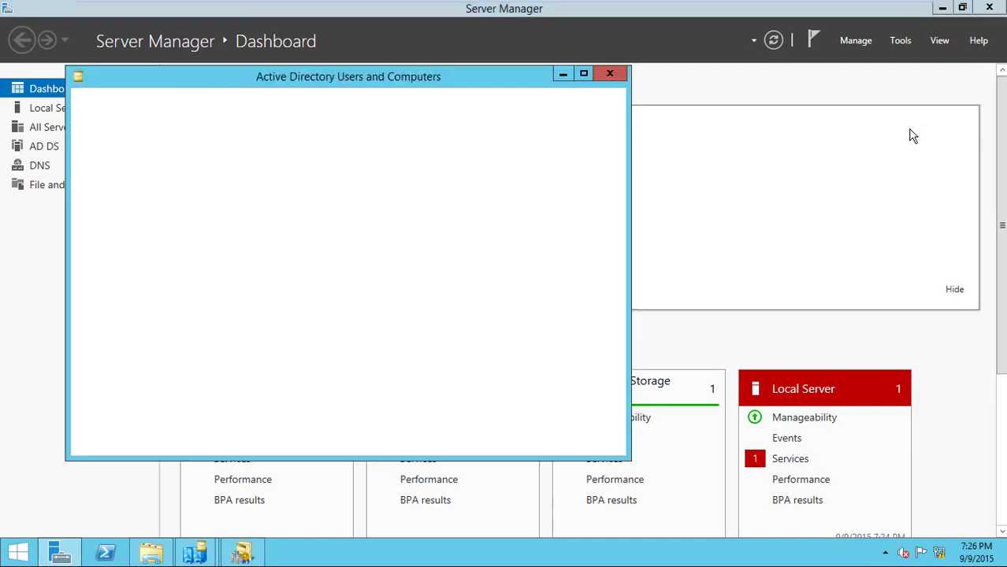
{"action": "left_click", "coordinate": [119, 167]}
{"action": "double_click", "coordinate": [119, 167]}
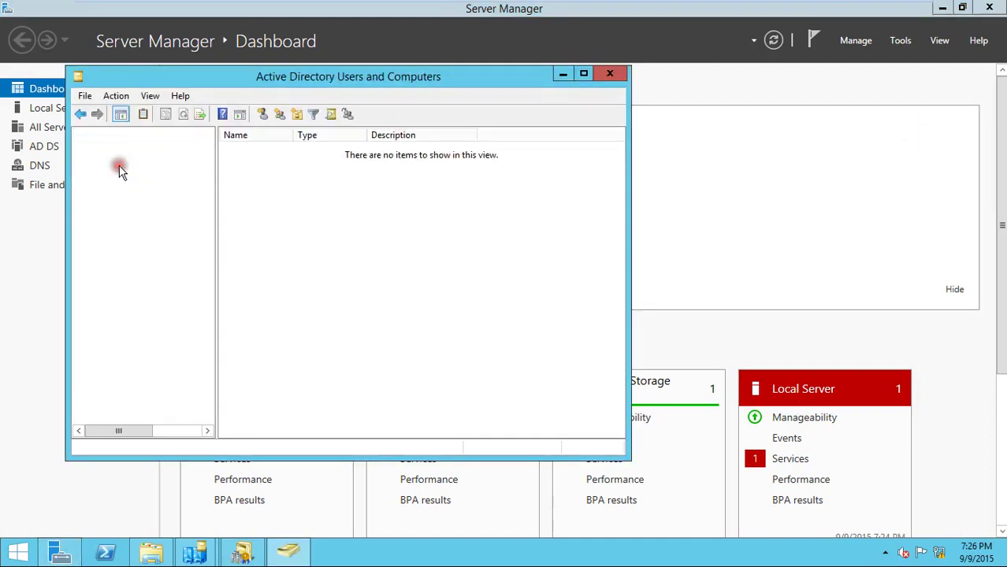
{"action": "left_click", "coordinate": [129, 244]}
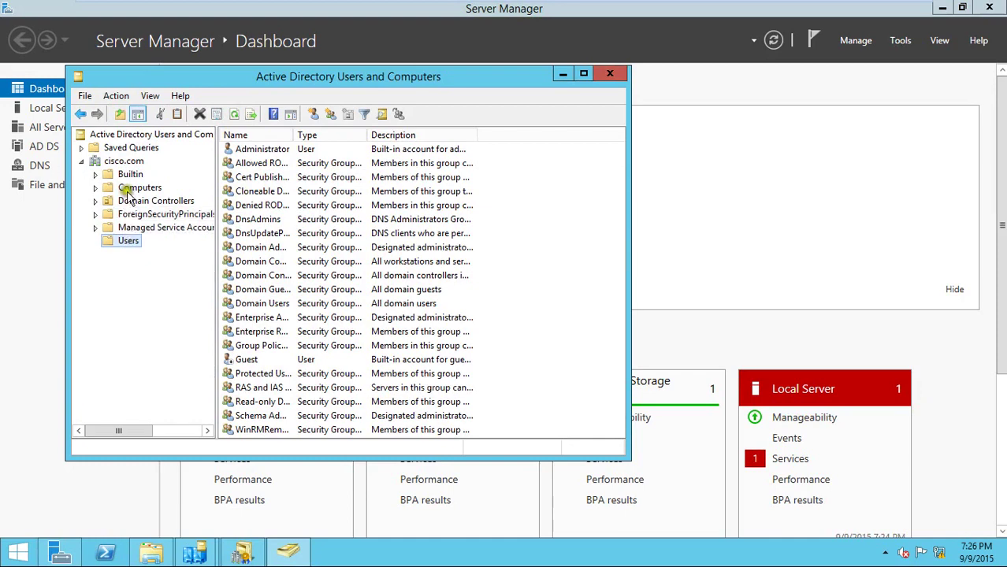
{"action": "left_click", "coordinate": [253, 151]}
{"action": "double_click", "coordinate": [253, 152]}
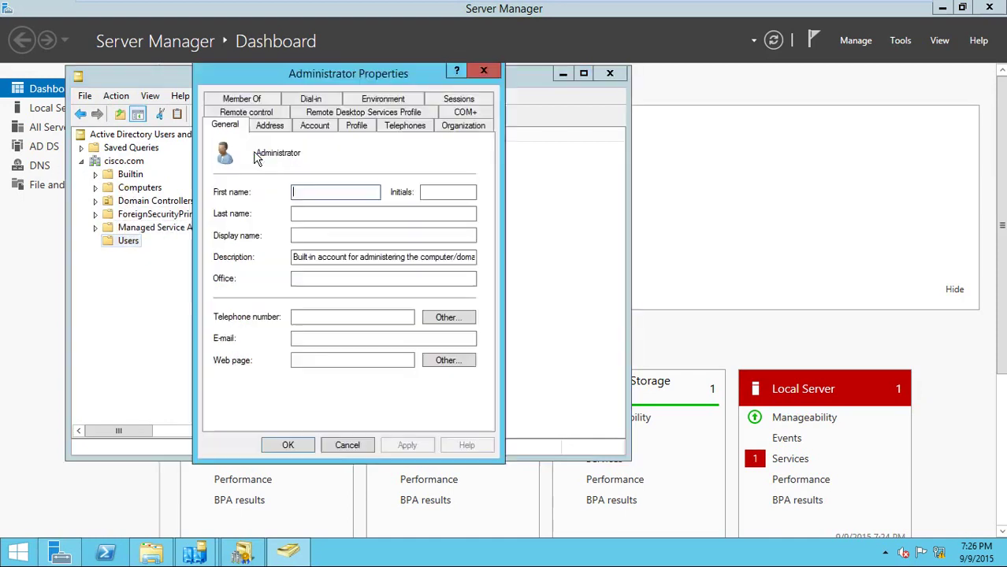
{"action": "left_click", "coordinate": [315, 126]}
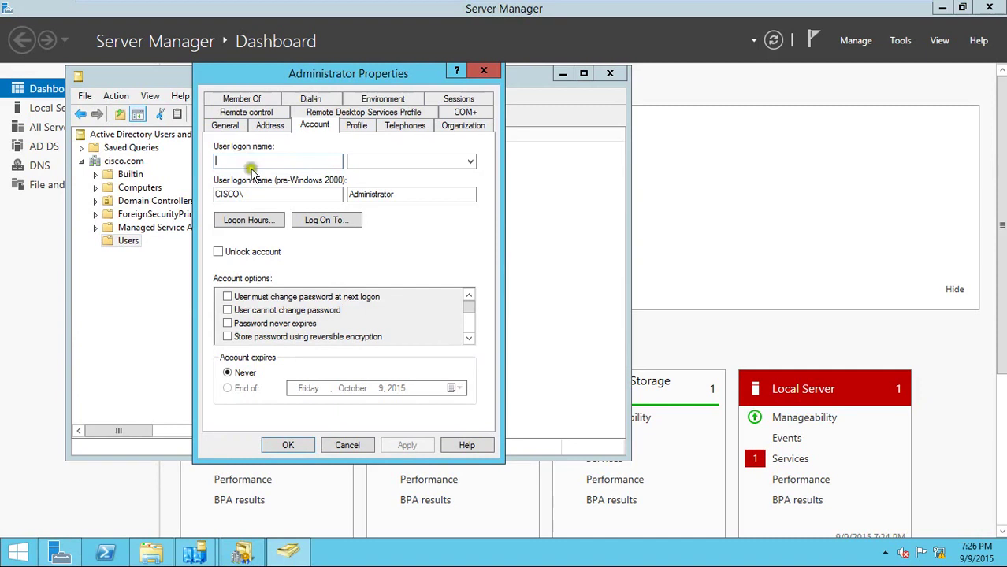
{"action": "left_click", "coordinate": [470, 160]}
{"action": "left_click", "coordinate": [369, 176]}
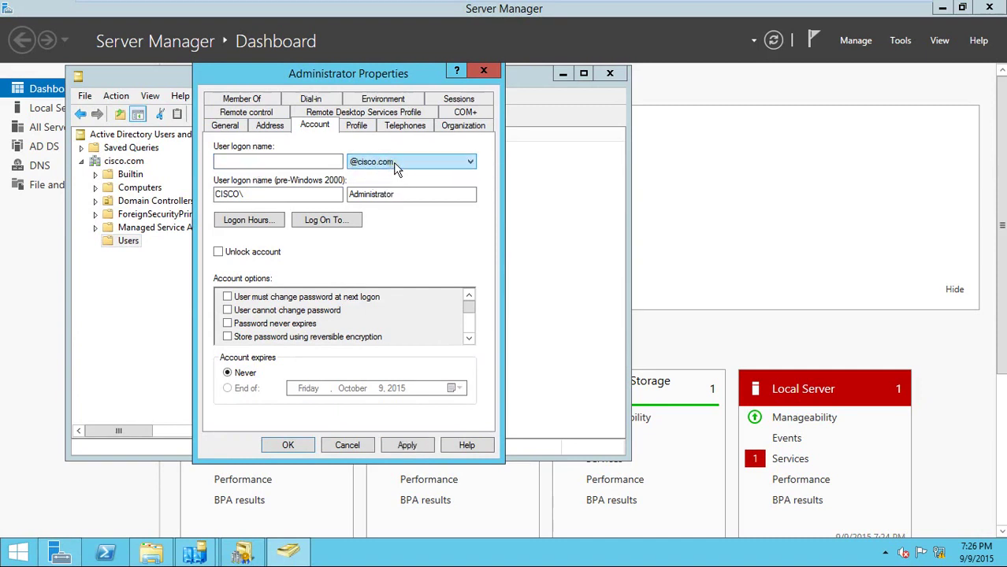
{"action": "left_click", "coordinate": [356, 446]}
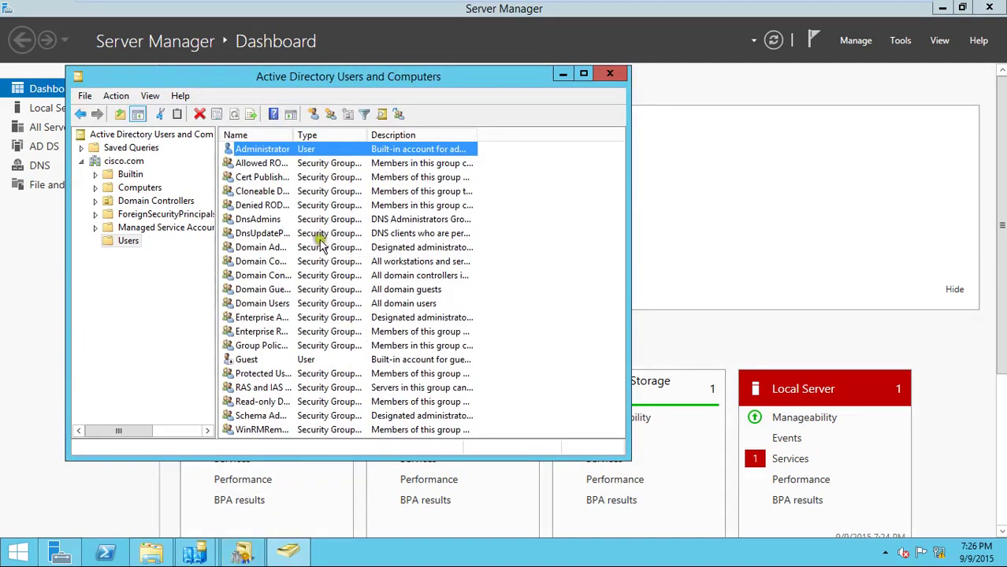
{"action": "left_click", "coordinate": [242, 552]}
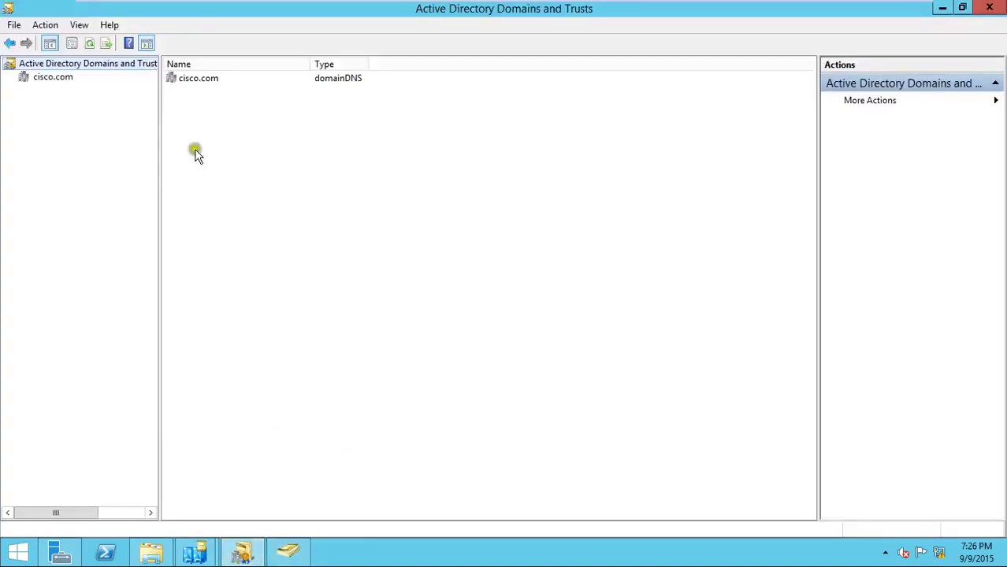
Add ci.net to the forest's alternative UPN suffixes and save with OK.
{"action": "right_click", "coordinate": [61, 65]}
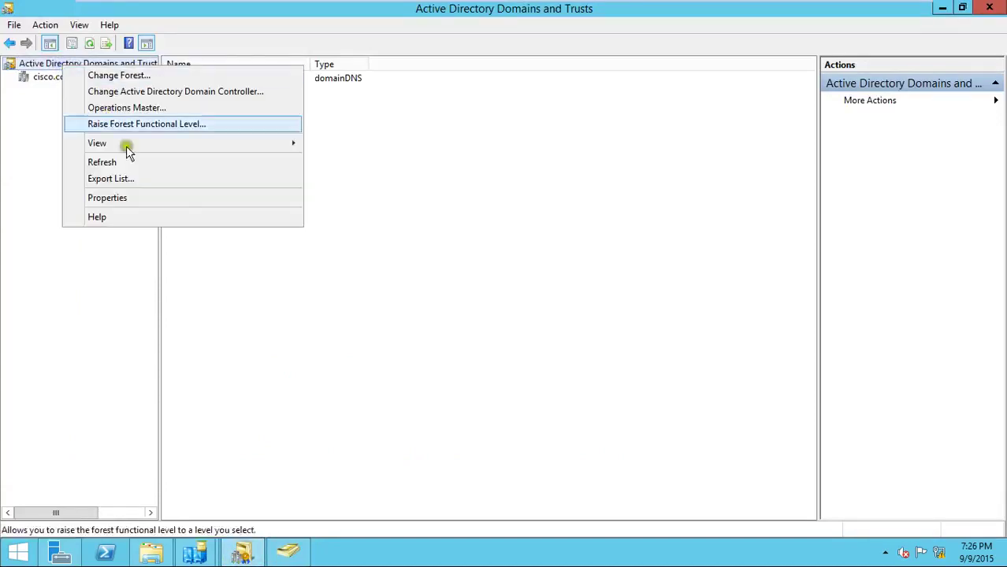
{"action": "left_click", "coordinate": [169, 198]}
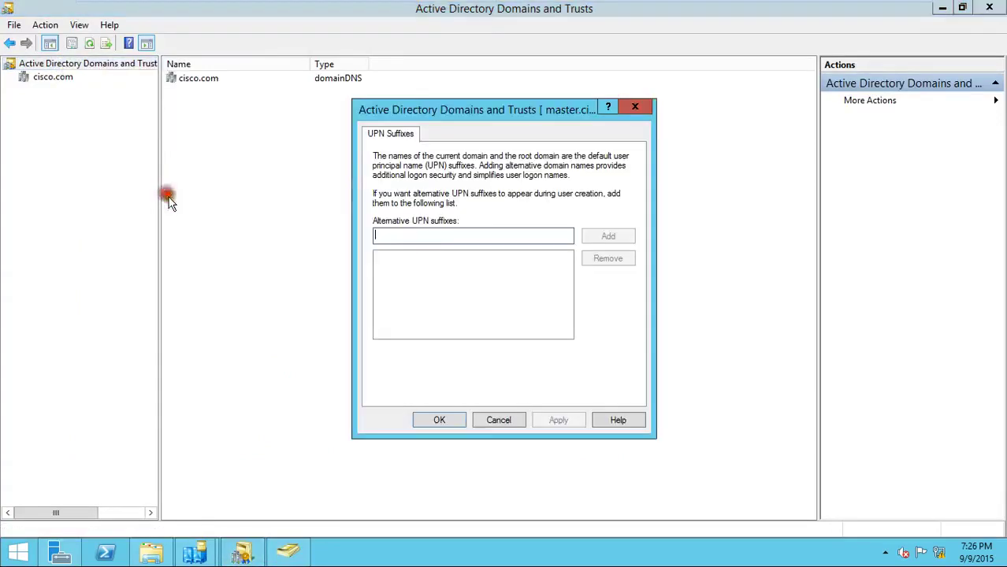
{"action": "left_click", "coordinate": [435, 246]}
{"action": "type", "text": "ci.net"}
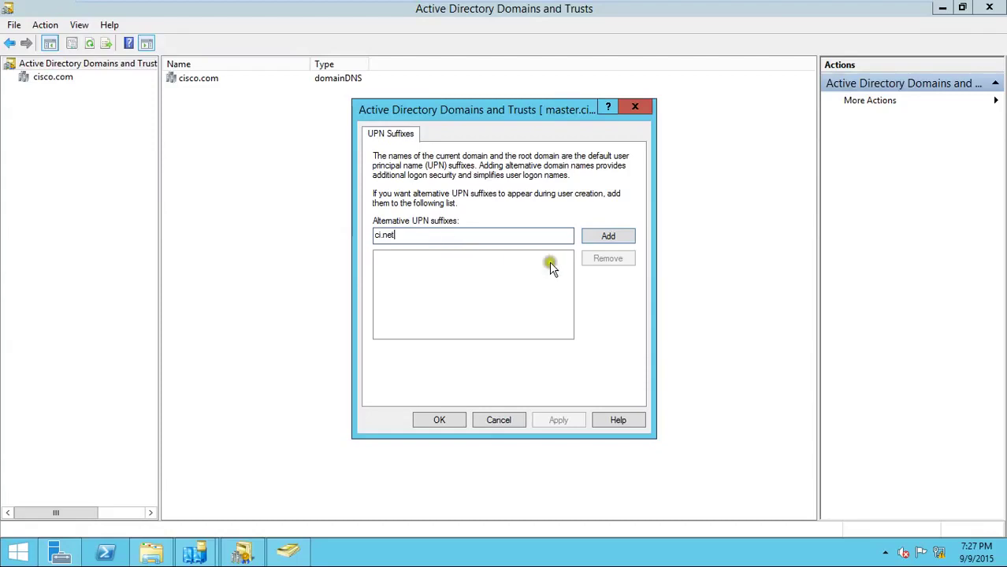
{"action": "left_click", "coordinate": [605, 237]}
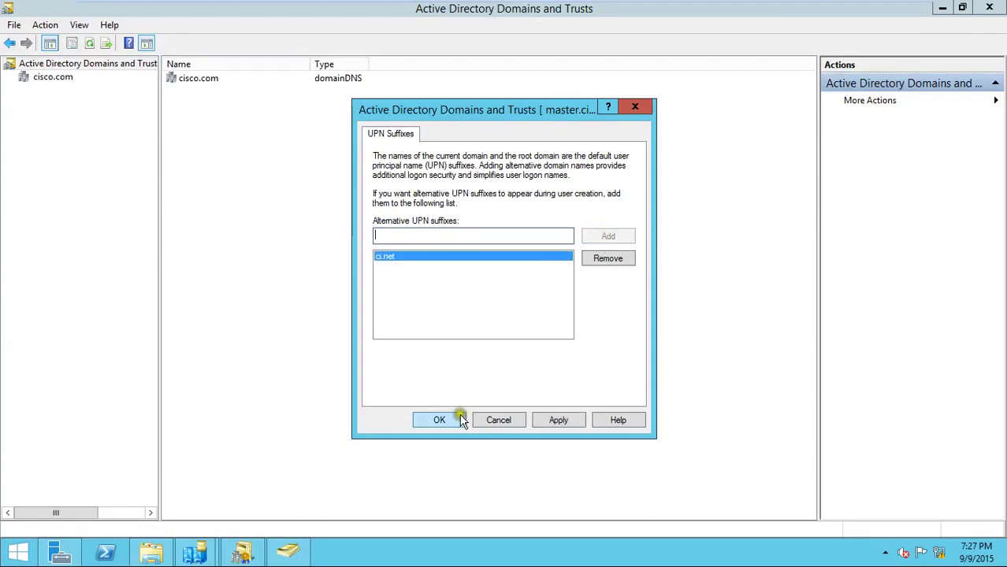
{"action": "left_click", "coordinate": [439, 420]}
{"action": "left_click", "coordinate": [290, 554]}
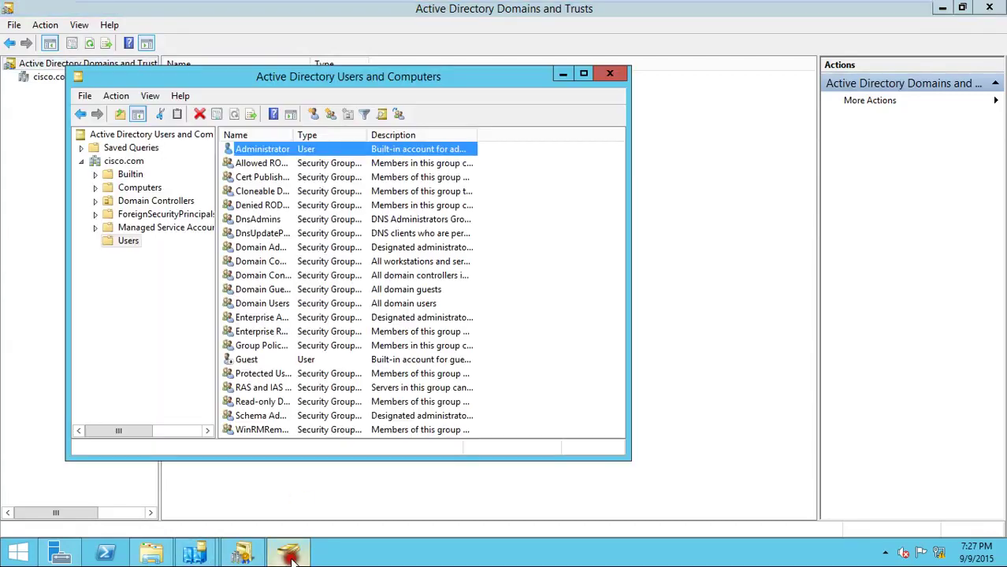
{"action": "double_click", "coordinate": [308, 77]}
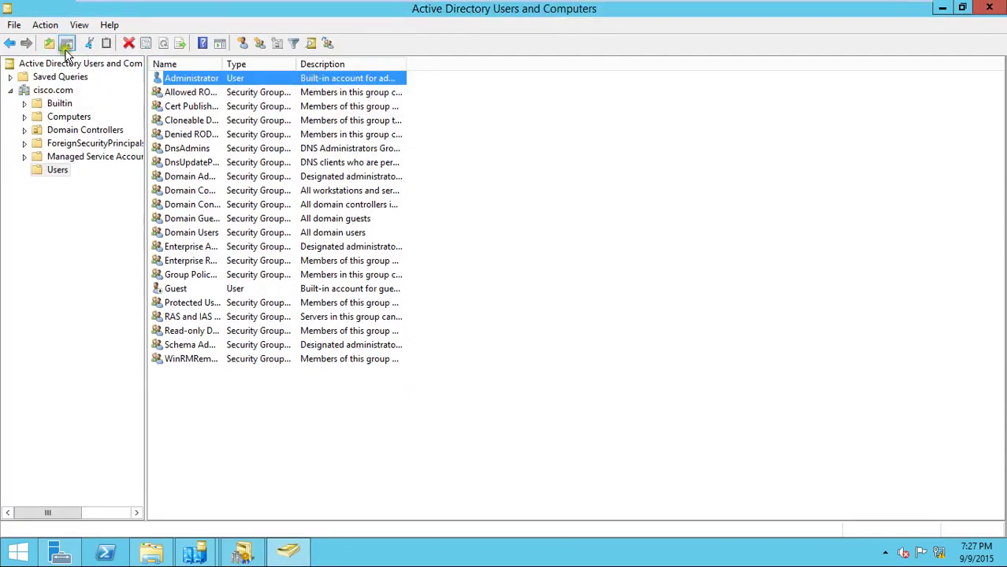
{"action": "left_click", "coordinate": [128, 42]}
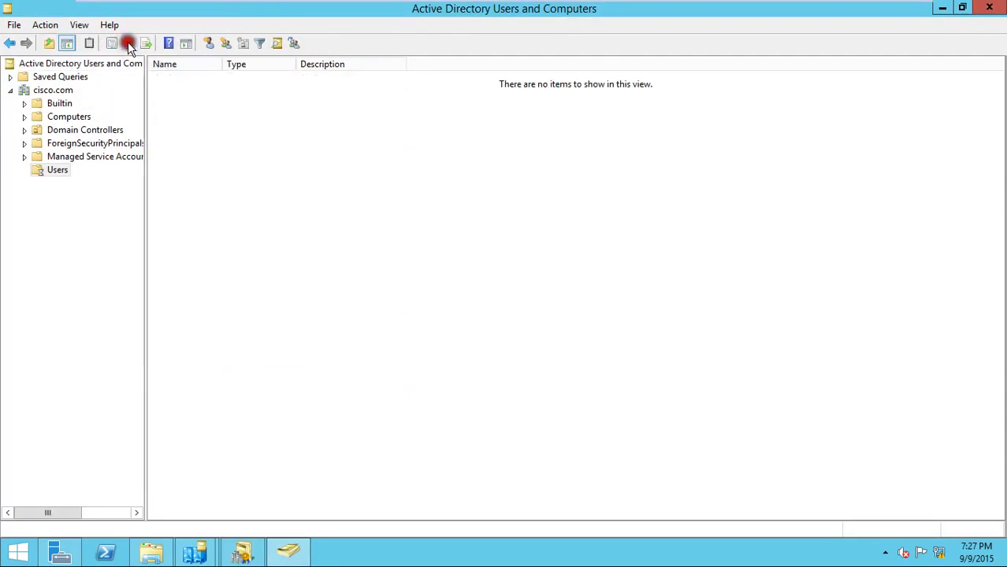
{"action": "left_click", "coordinate": [56, 172]}
{"action": "double_click", "coordinate": [199, 80]}
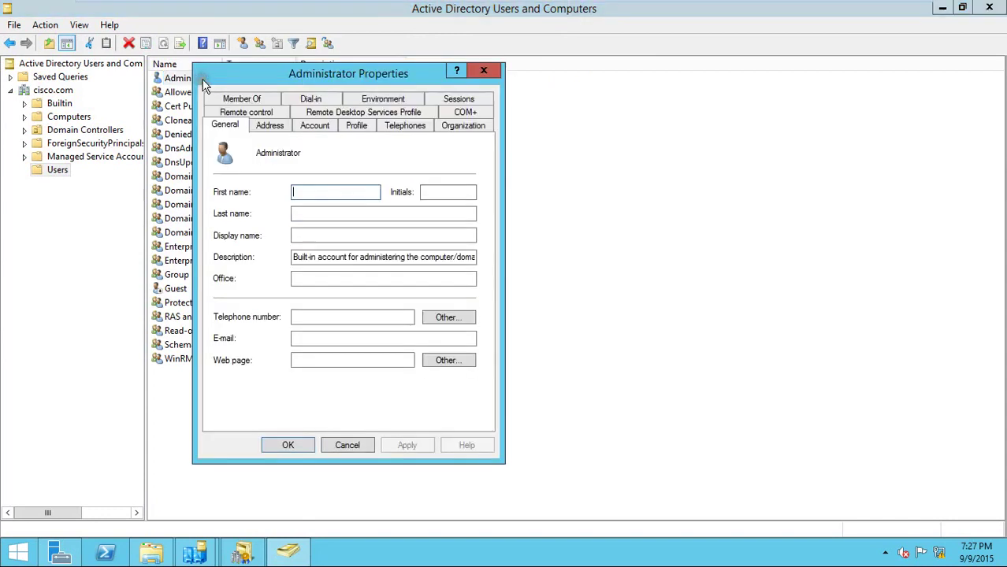
{"action": "left_click", "coordinate": [313, 127]}
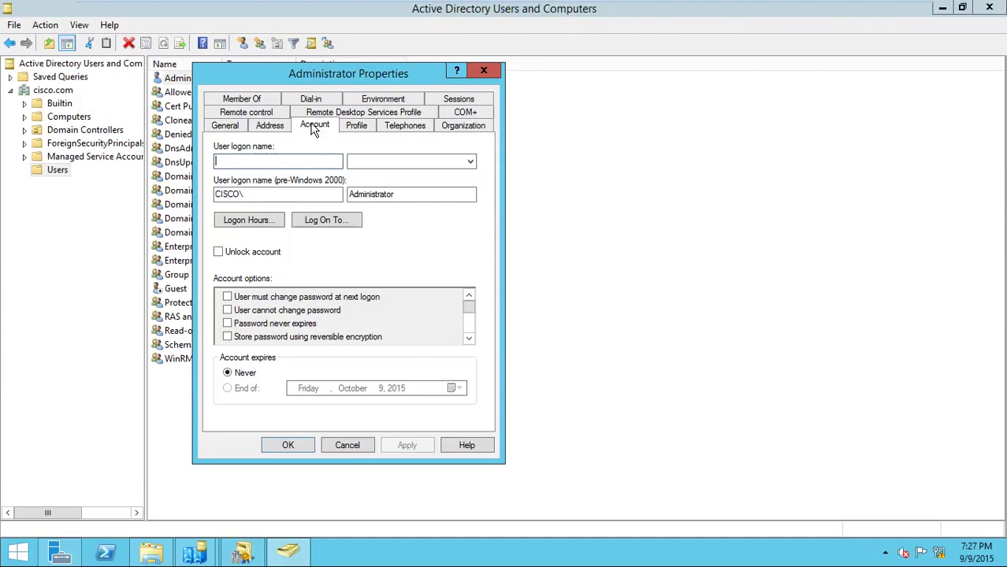
{"action": "left_click", "coordinate": [469, 161]}
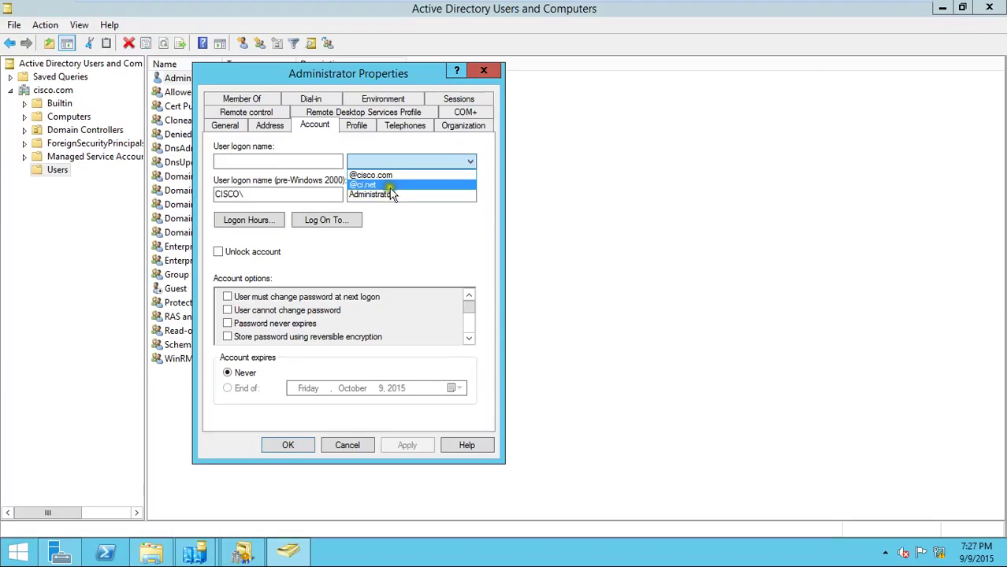
{"action": "left_click", "coordinate": [383, 186]}
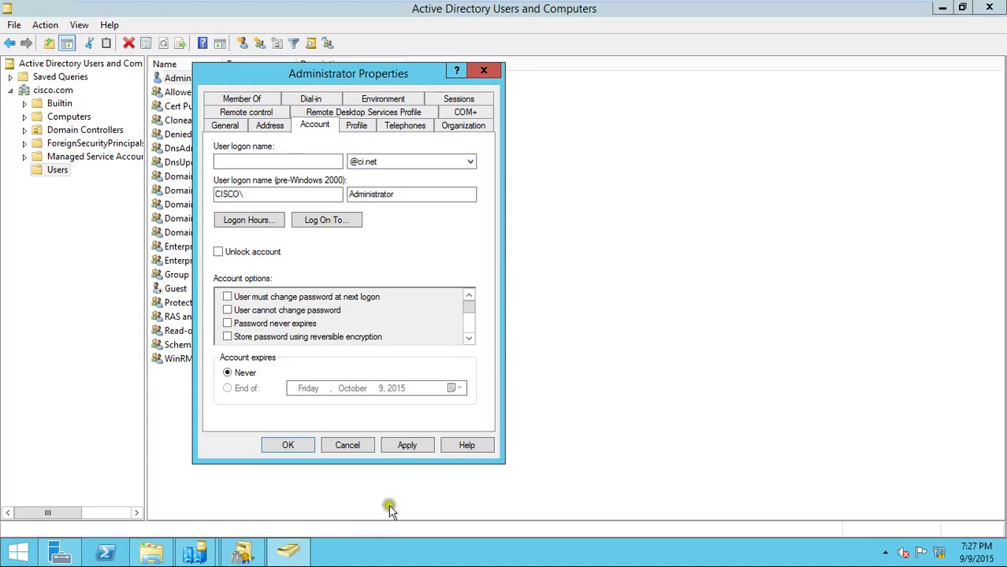
{"action": "left_click", "coordinate": [404, 446]}
{"action": "left_click", "coordinate": [267, 447]}
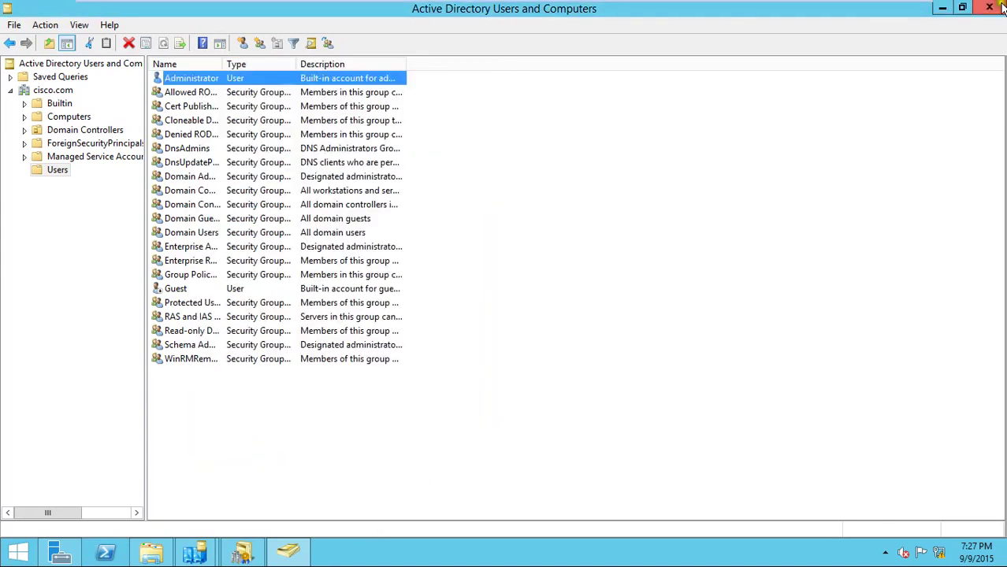
Close Users and Computers, Domains and Trusts, Server Manager, Sites and Services, and the Local Disk (C:) window.
{"action": "left_click", "coordinate": [990, 7]}
{"action": "left_click", "coordinate": [995, 7]}
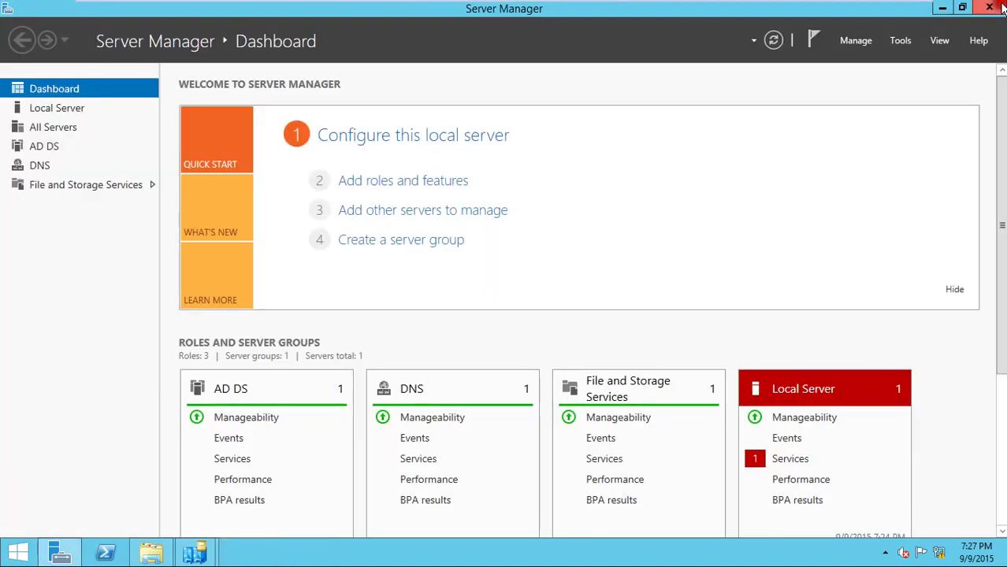
{"action": "left_click", "coordinate": [986, 9]}
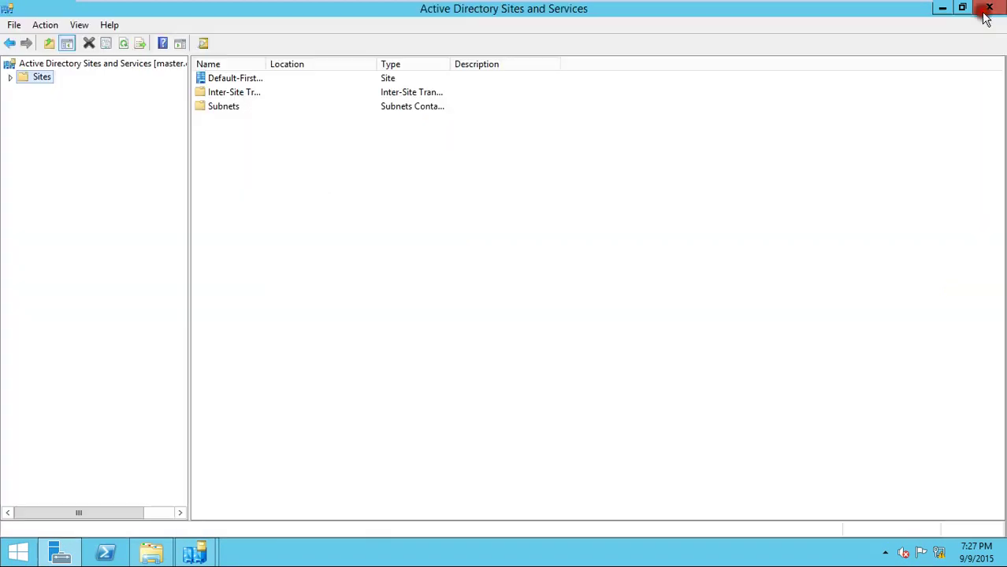
{"action": "left_click", "coordinate": [986, 13]}
{"action": "left_click", "coordinate": [987, 11]}
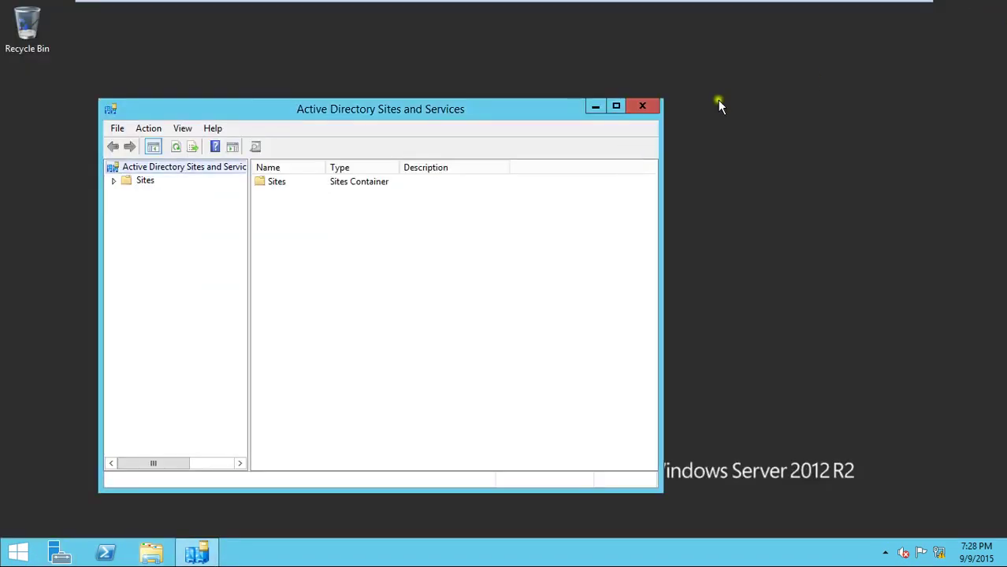
{"action": "left_click", "coordinate": [641, 110]}
Sign out of the Windows session from the Start button's quick menu.
{"action": "right_click", "coordinate": [32, 554]}
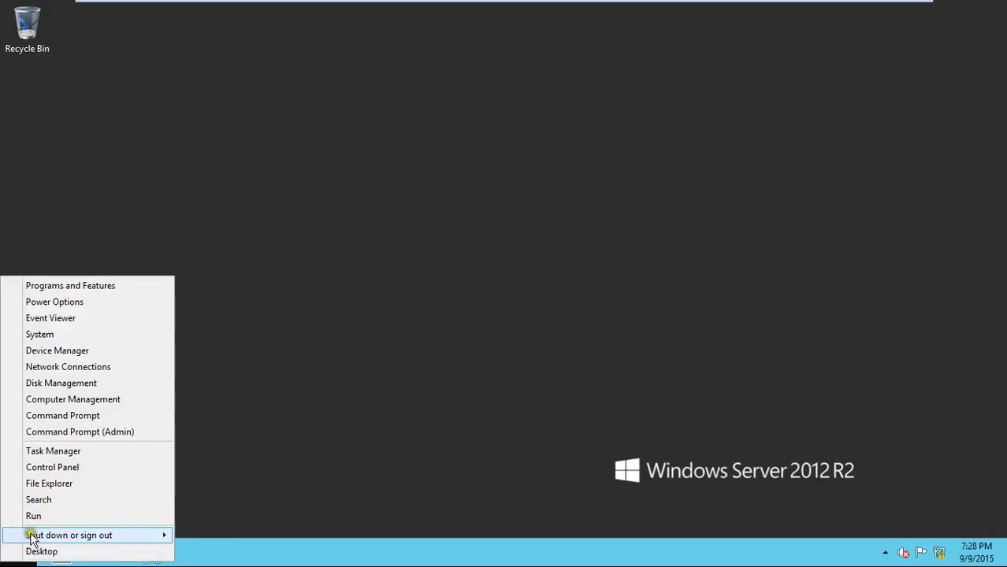
{"action": "mouse_move", "coordinate": [41, 539]}
{"action": "left_click", "coordinate": [253, 503]}
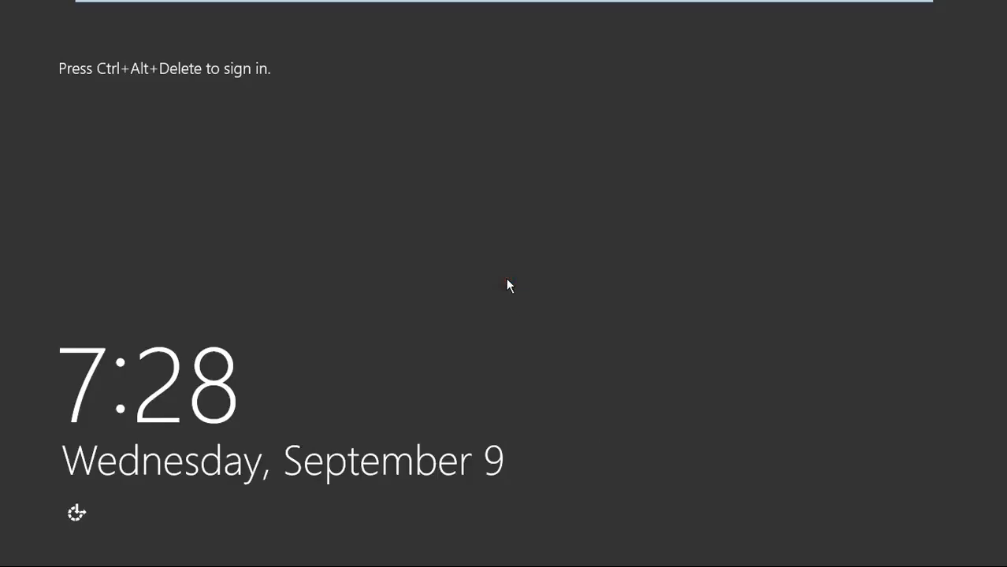
{"action": "key", "text": "ctrl+alt+Delete"}
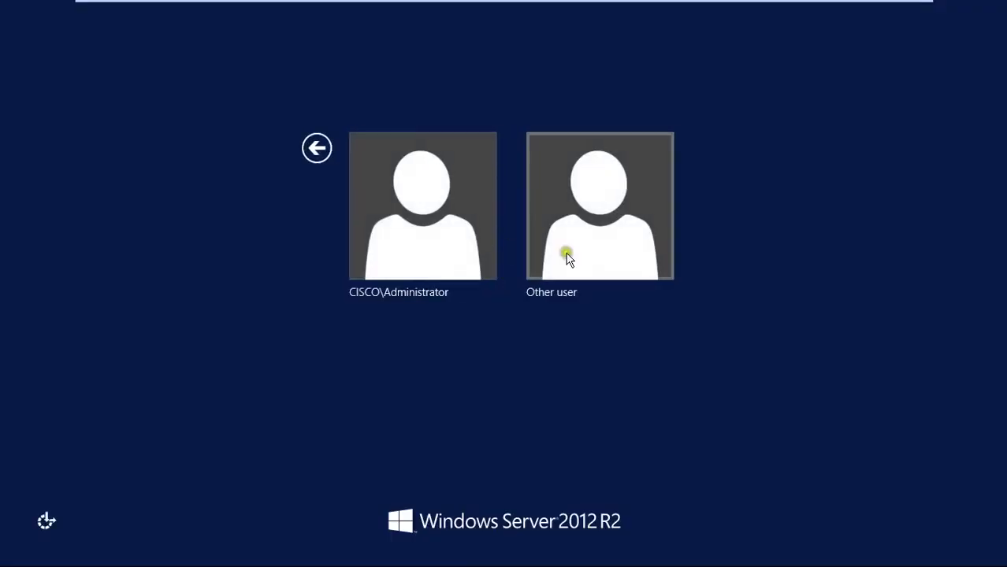
{"action": "left_click", "coordinate": [567, 256]}
{"action": "left_click", "coordinate": [535, 184]}
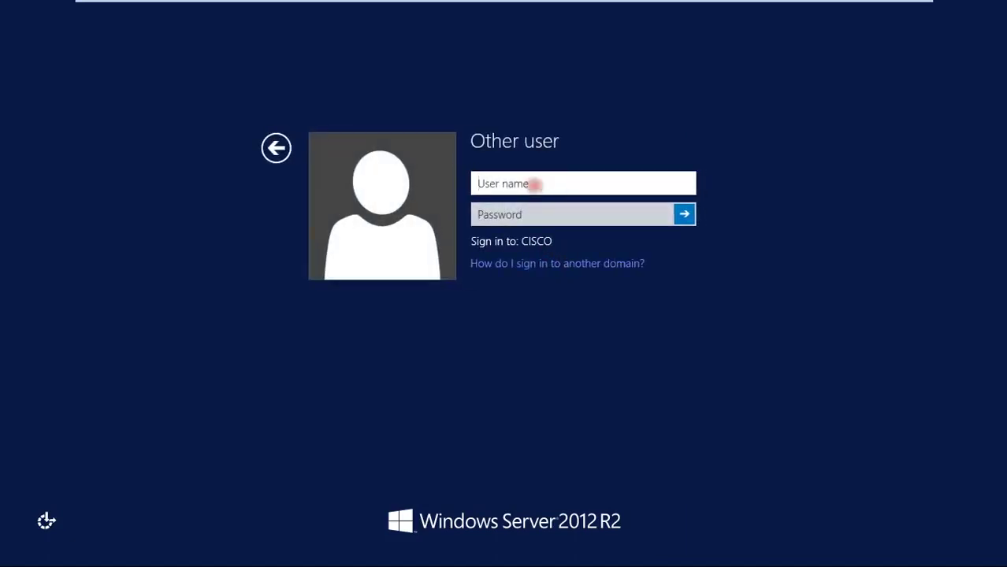
{"action": "type", "text": "administrator"}
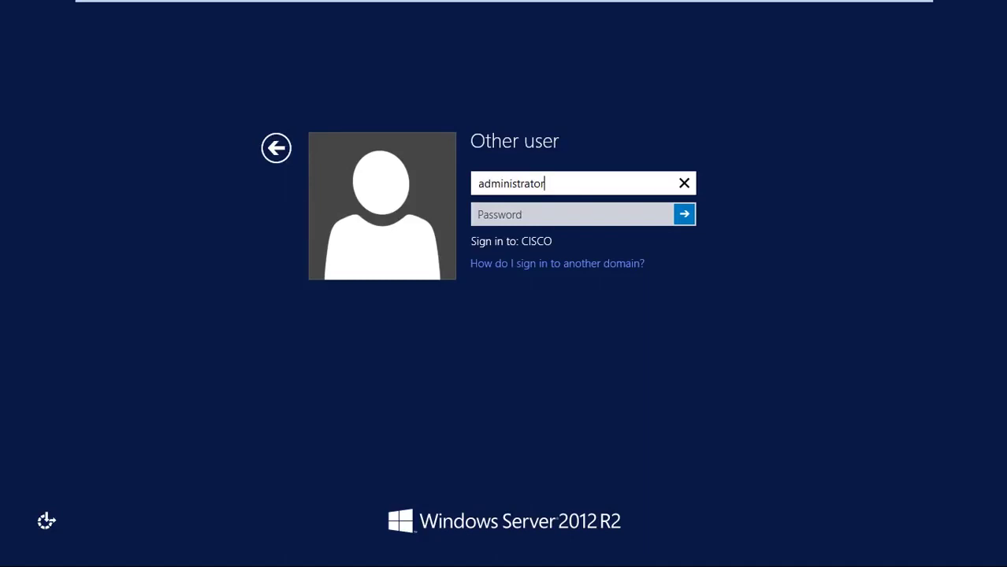
{"action": "type", "text": "@"}
{"action": "type", "text": "ci.net"}
{"action": "left_click", "coordinate": [571, 214]}
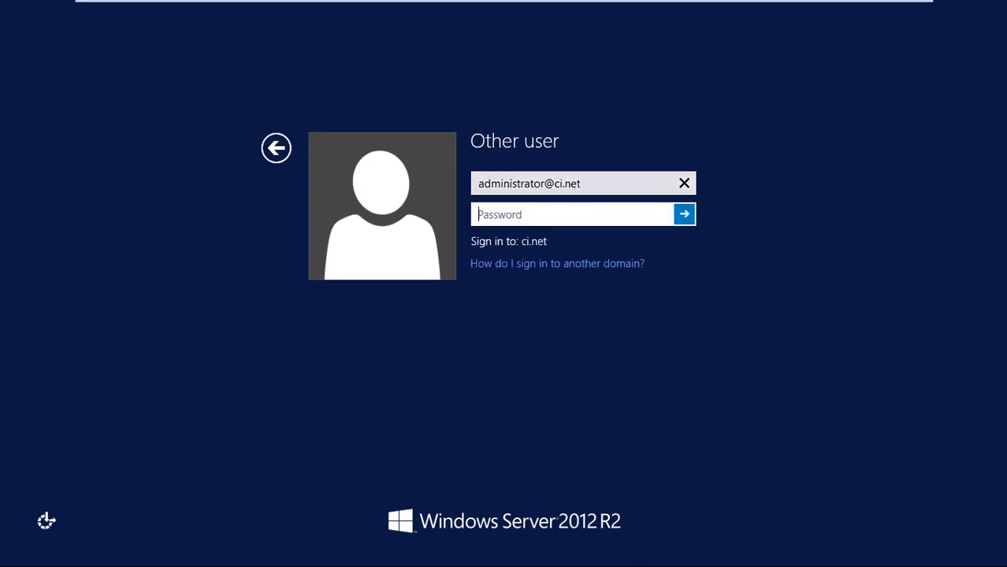
{"action": "type", "text": "•••"}
{"action": "key", "text": "Return"}
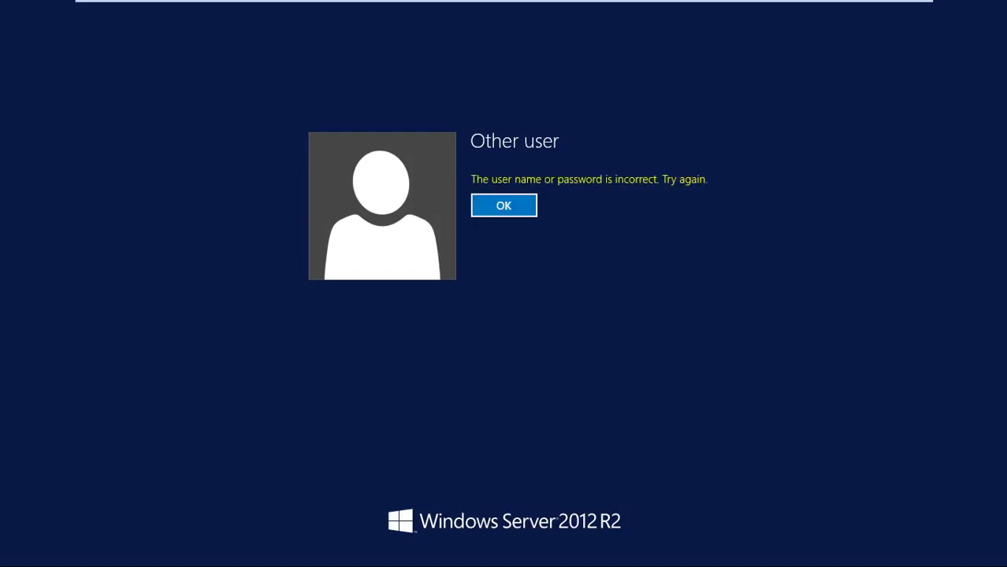
{"action": "left_click", "coordinate": [520, 203]}
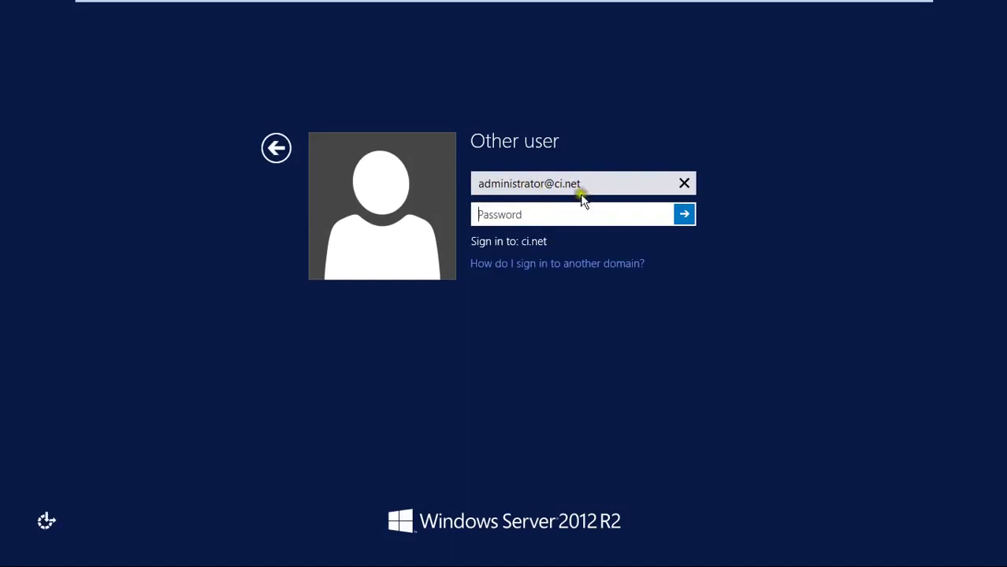
{"action": "left_click", "coordinate": [563, 209]}
{"action": "left_click", "coordinate": [590, 185]}
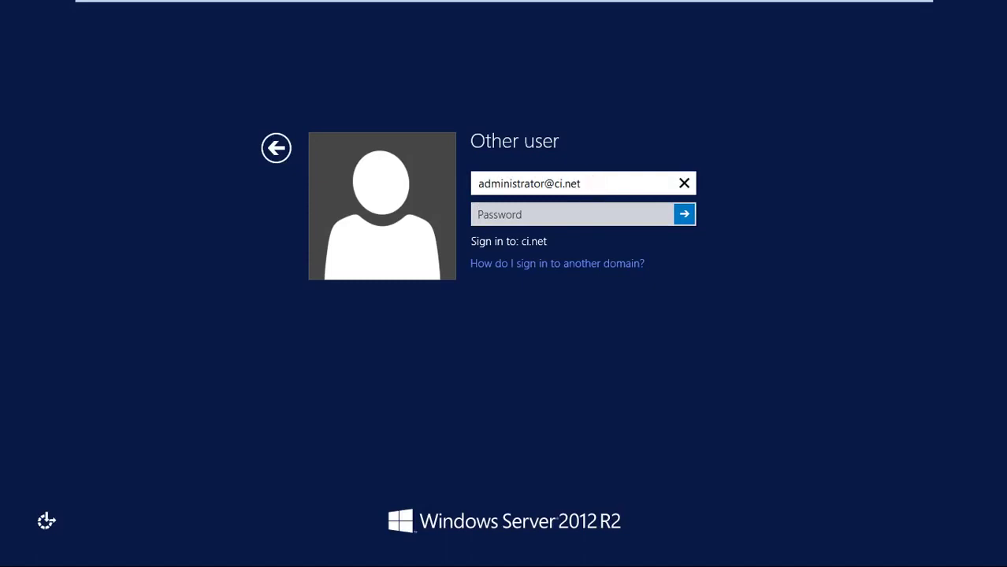
{"action": "key", "text": "BackSpace"}
{"action": "key", "text": "BackSpace"}
{"action": "key", "text": "BackSpace"}
{"action": "type", "text": "isco.com"}
{"action": "left_click", "coordinate": [567, 214]}
{"action": "type", "text": "••"}
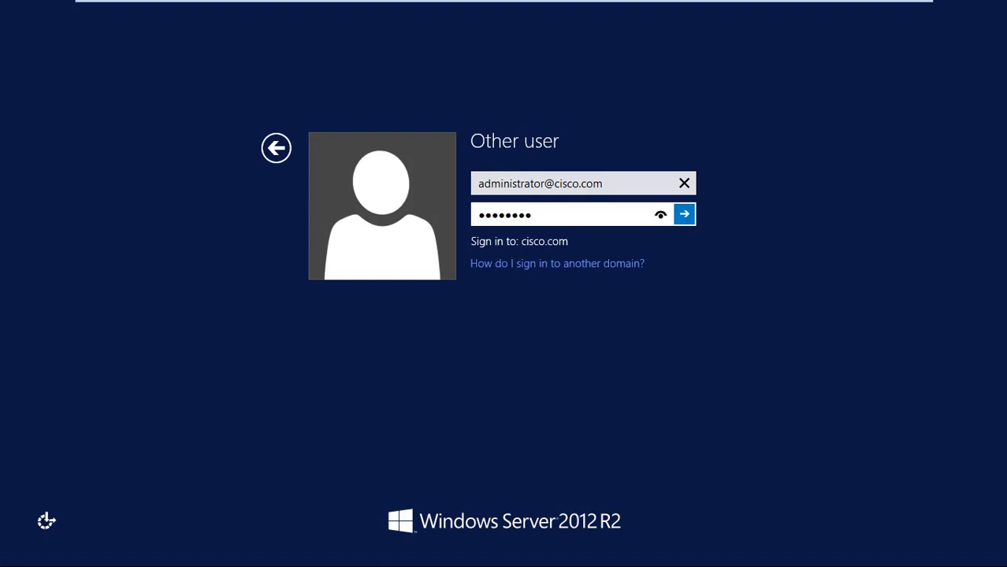
{"action": "type", "text": "••••••"}
{"action": "key", "text": "Return"}
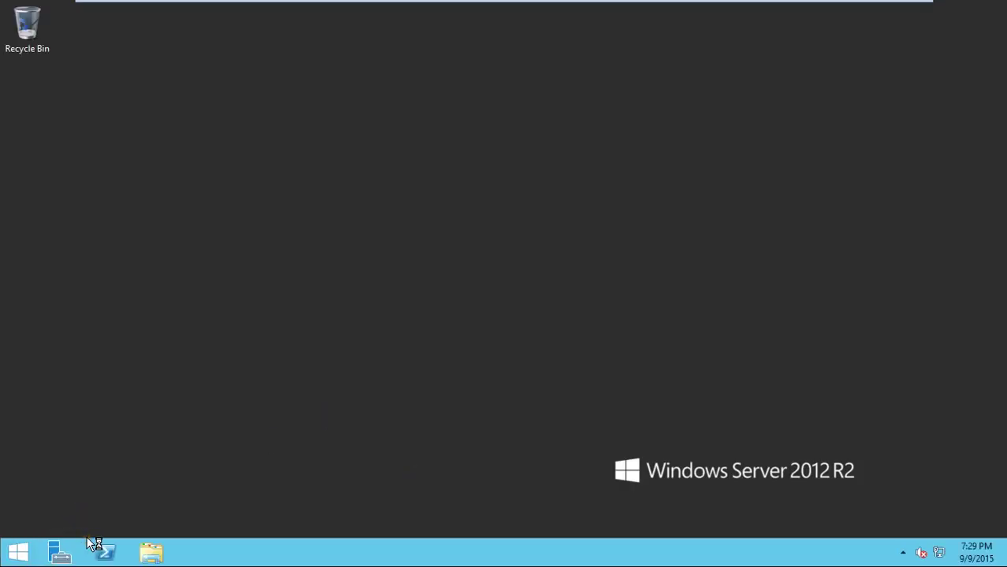
Open Server Manager and launch Active Directory Users and Computers from its Tools menu.
{"action": "left_click", "coordinate": [59, 554]}
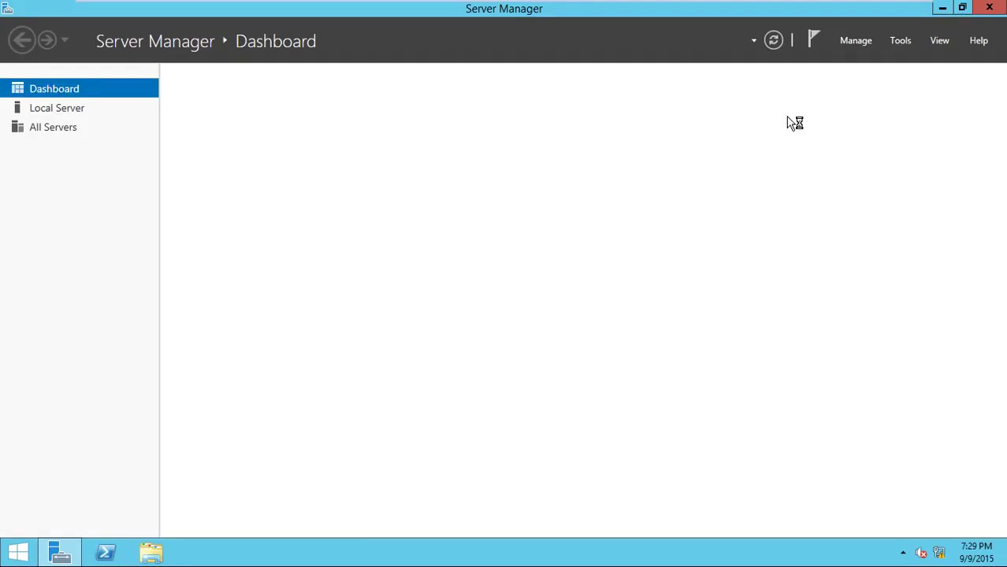
{"action": "left_click", "coordinate": [863, 43]}
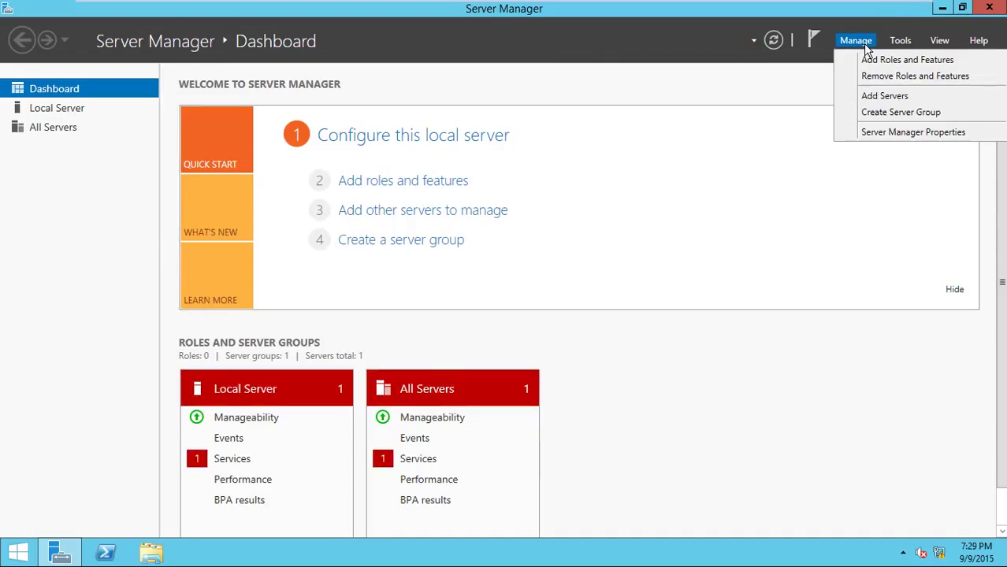
{"action": "left_click", "coordinate": [897, 43]}
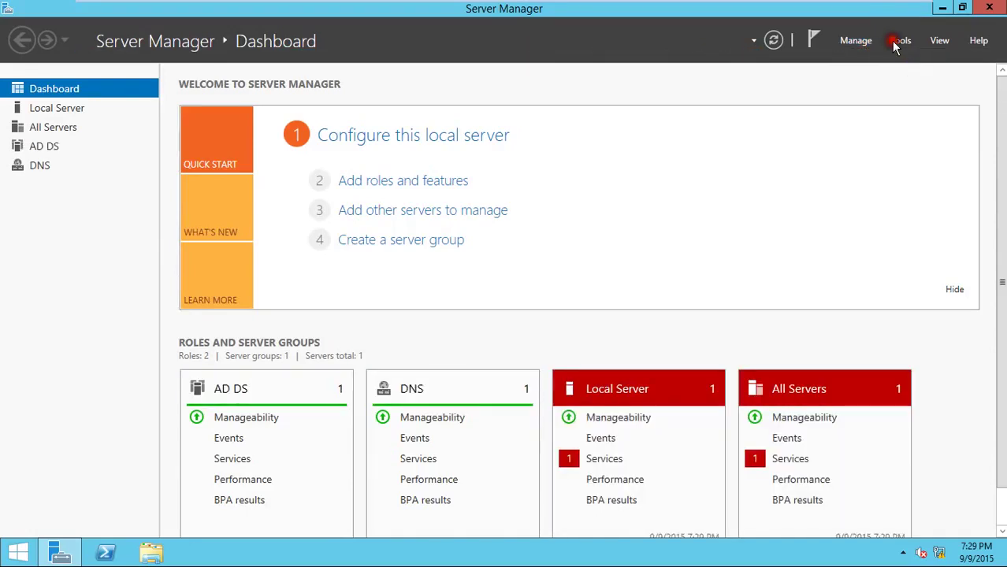
{"action": "left_click", "coordinate": [900, 126]}
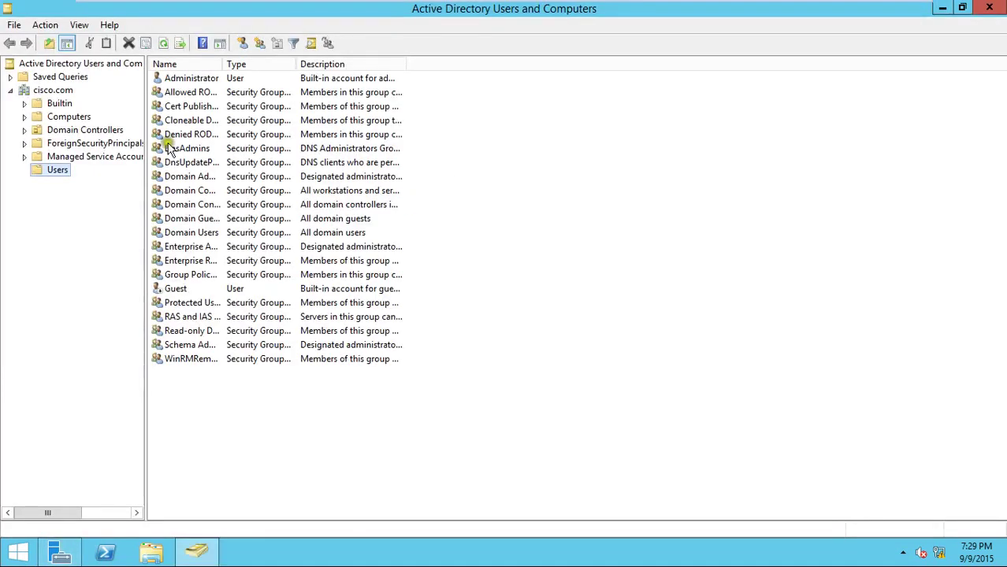
{"action": "left_click", "coordinate": [201, 79]}
{"action": "double_click", "coordinate": [201, 79]}
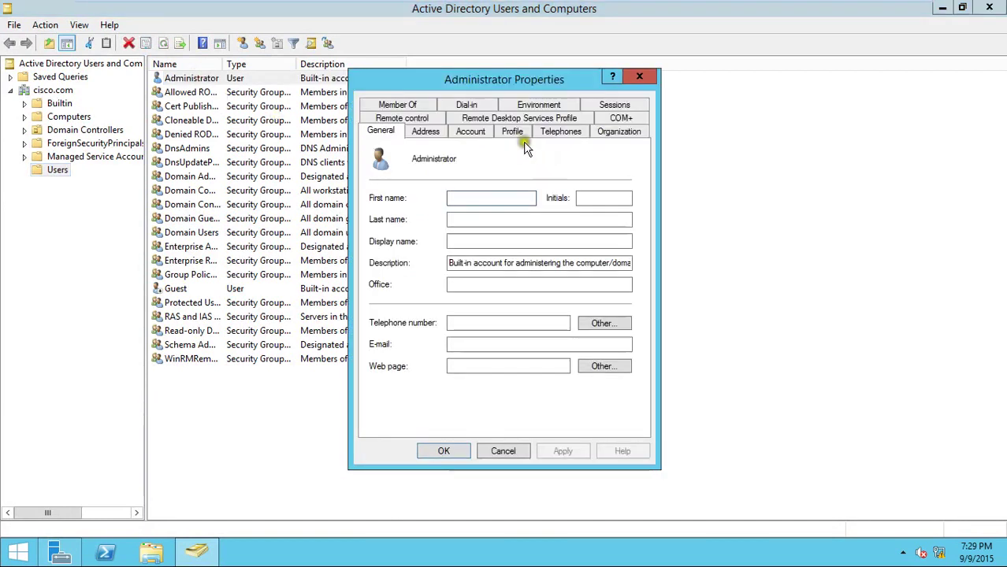
{"action": "left_click", "coordinate": [475, 131]}
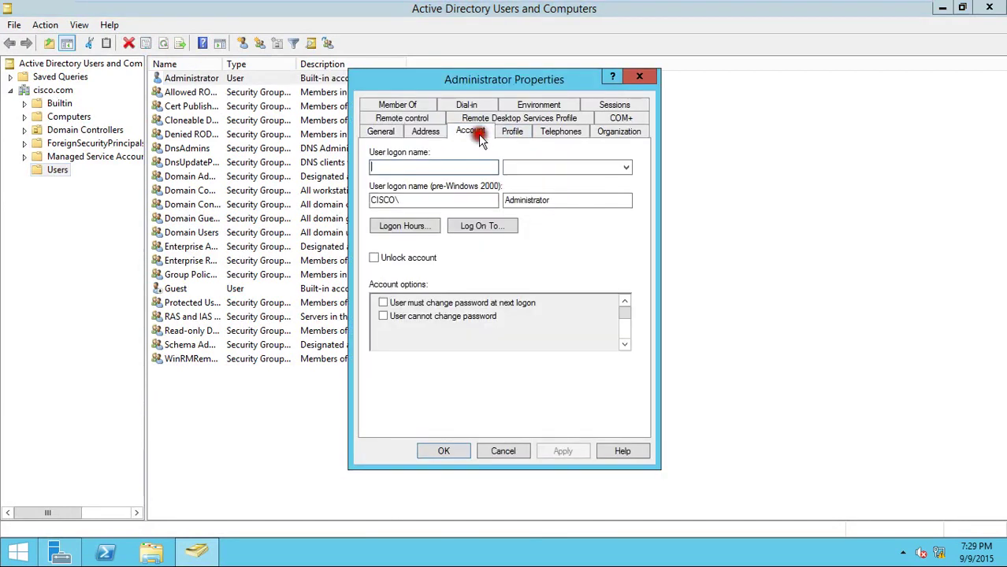
{"action": "left_click", "coordinate": [623, 170]}
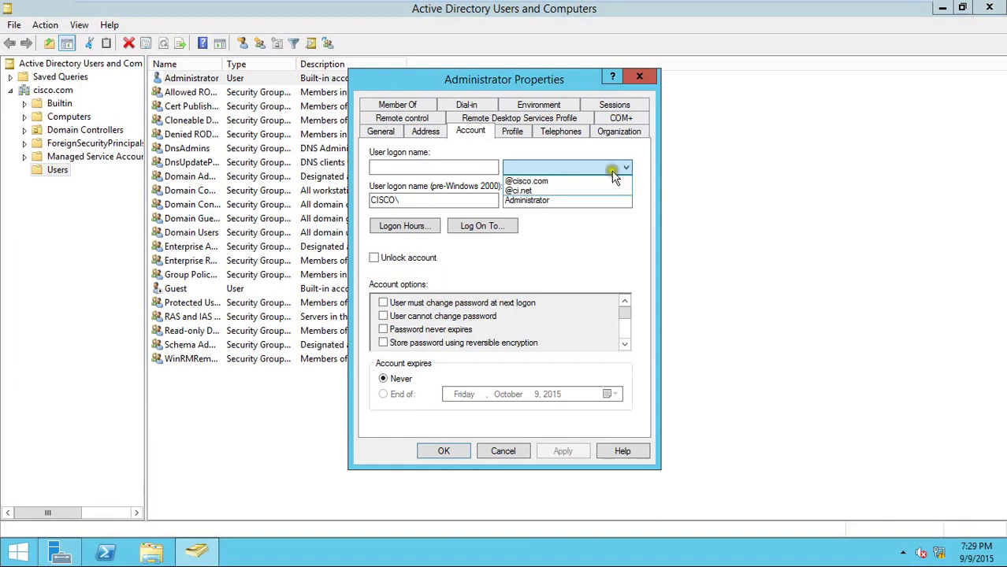
{"action": "left_click", "coordinate": [521, 190]}
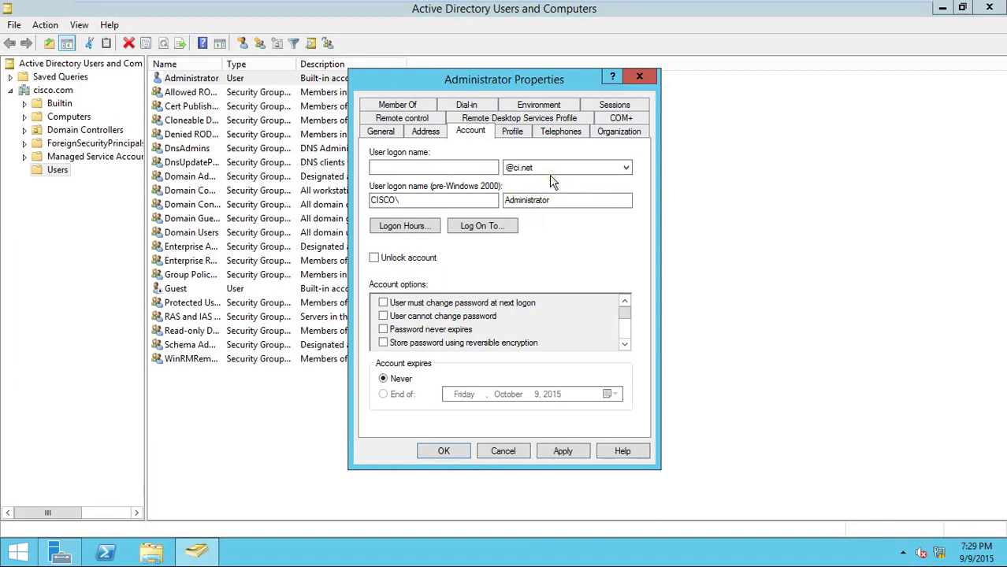
{"action": "left_click", "coordinate": [565, 453]}
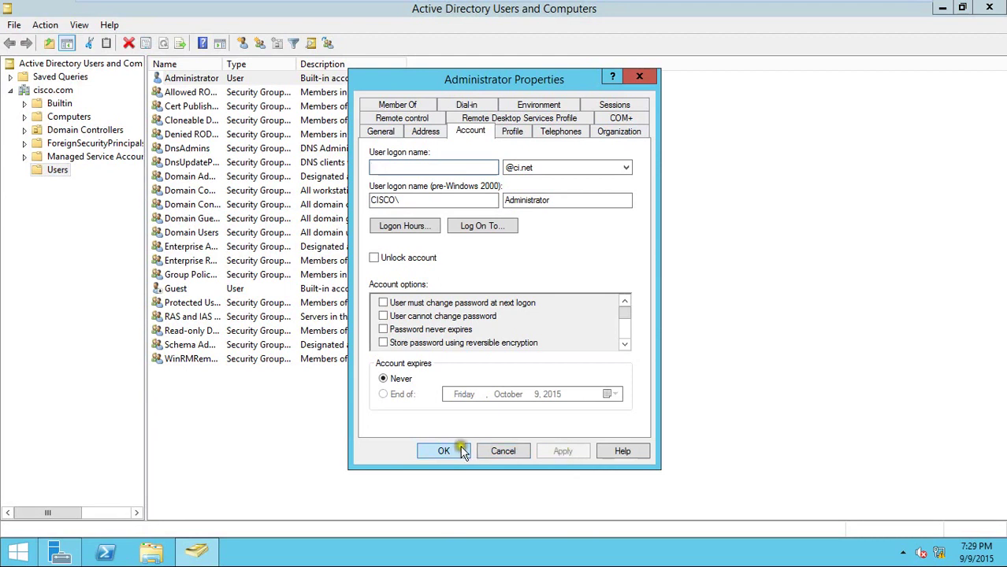
{"action": "left_click", "coordinate": [646, 193]}
{"action": "left_click", "coordinate": [628, 169]}
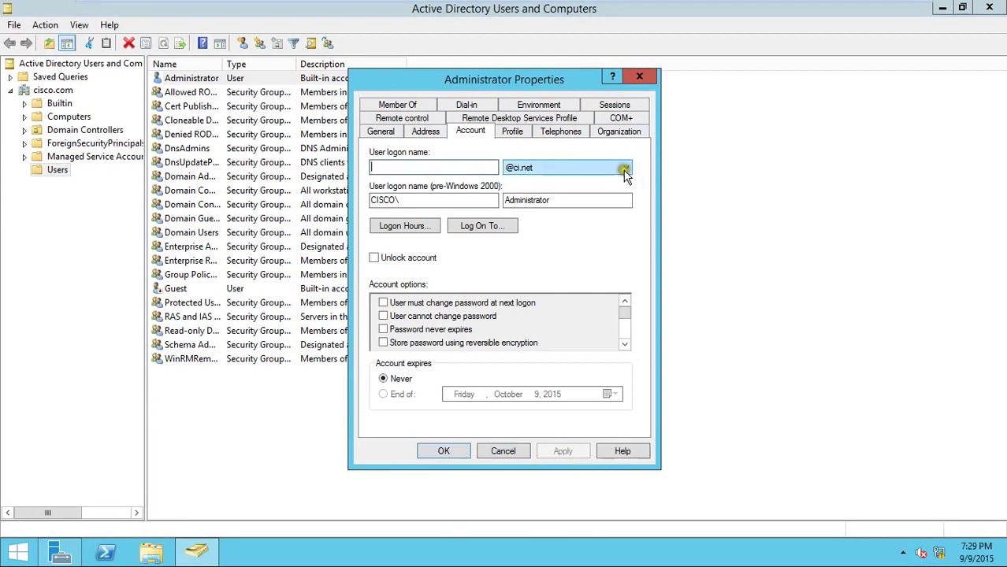
{"action": "left_click", "coordinate": [432, 167]}
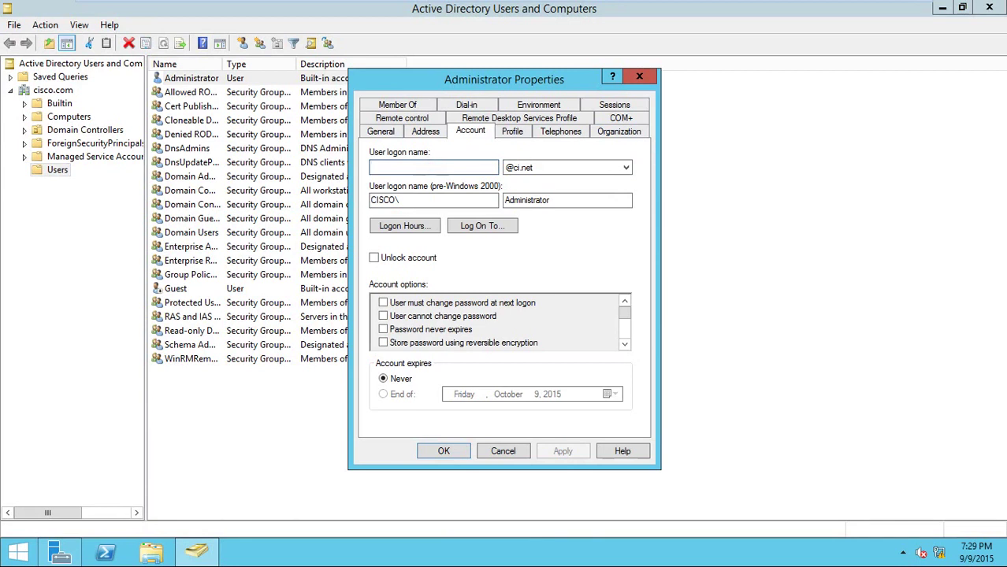
{"action": "left_click", "coordinate": [456, 451]}
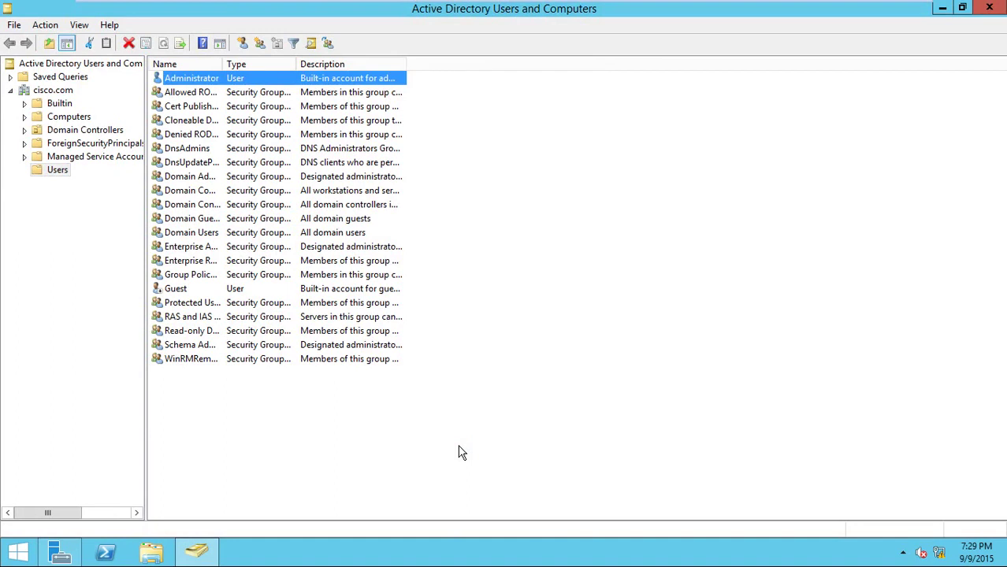
Sign out of the current administrator session using the Start menu's Shut down or sign out option.
{"action": "left_click", "coordinate": [60, 551]}
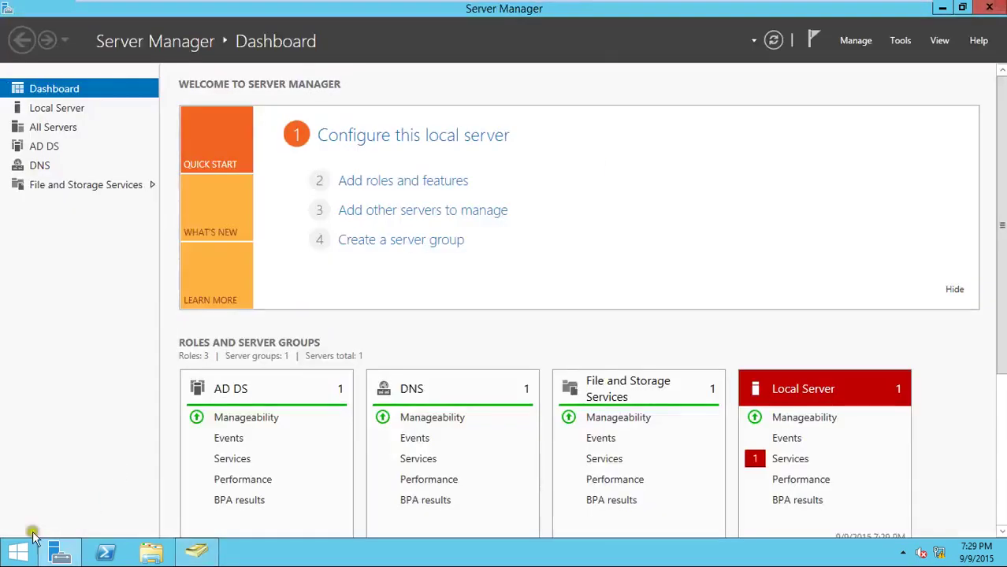
{"action": "right_click", "coordinate": [32, 538]}
{"action": "mouse_move", "coordinate": [144, 534]}
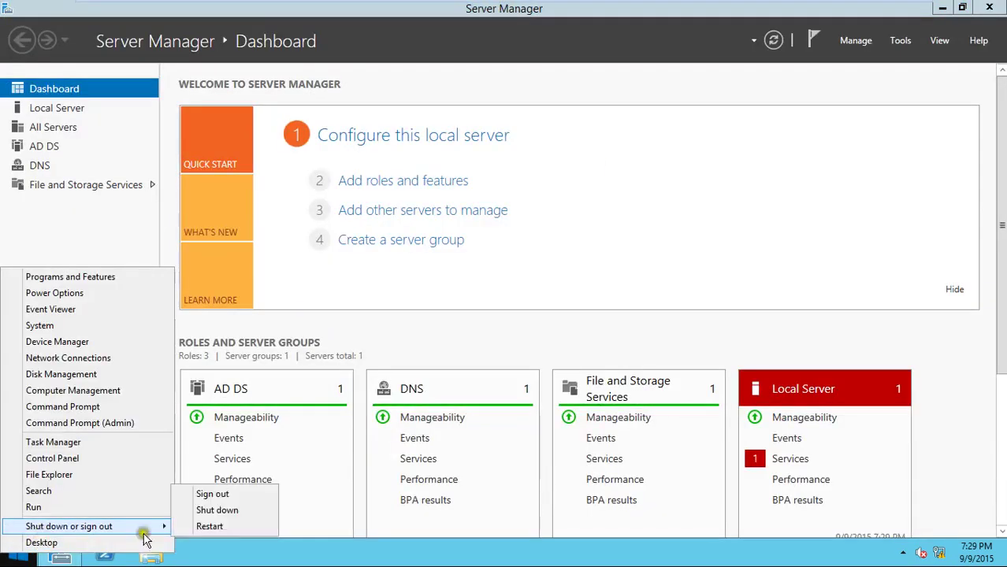
{"action": "left_click", "coordinate": [193, 494]}
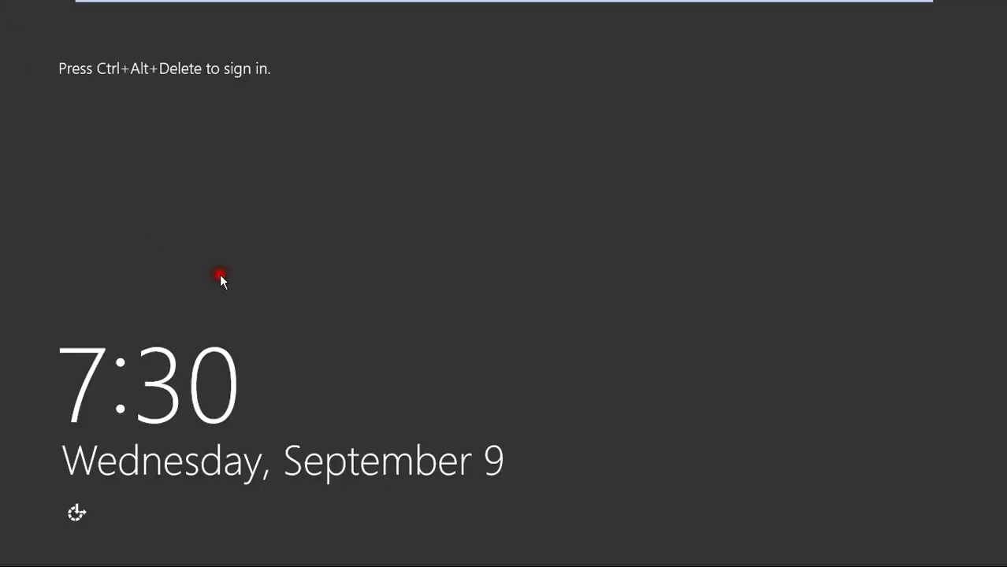
{"action": "key", "text": "ctrl+alt+Delete"}
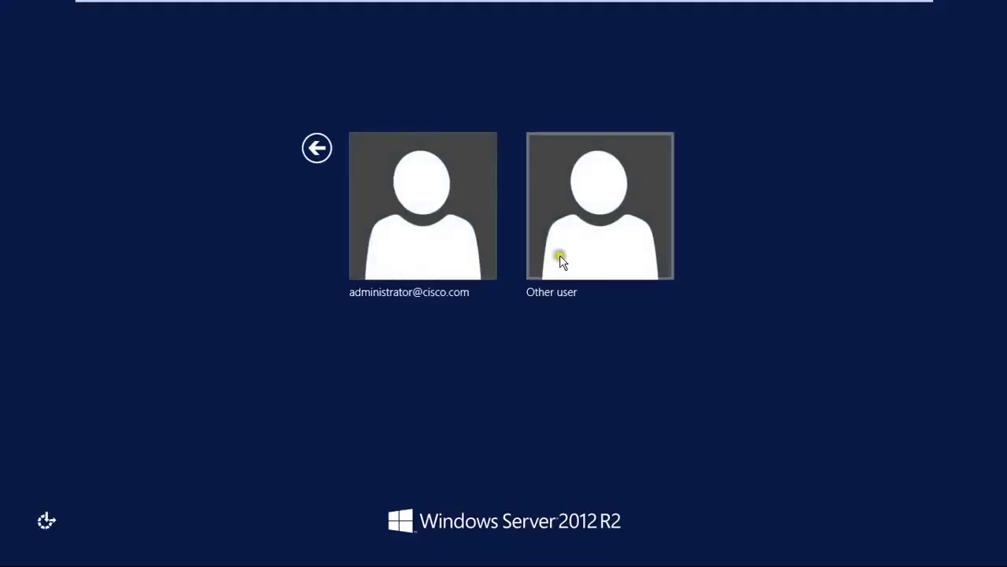
{"action": "left_click", "coordinate": [559, 255]}
{"action": "left_click", "coordinate": [541, 183]}
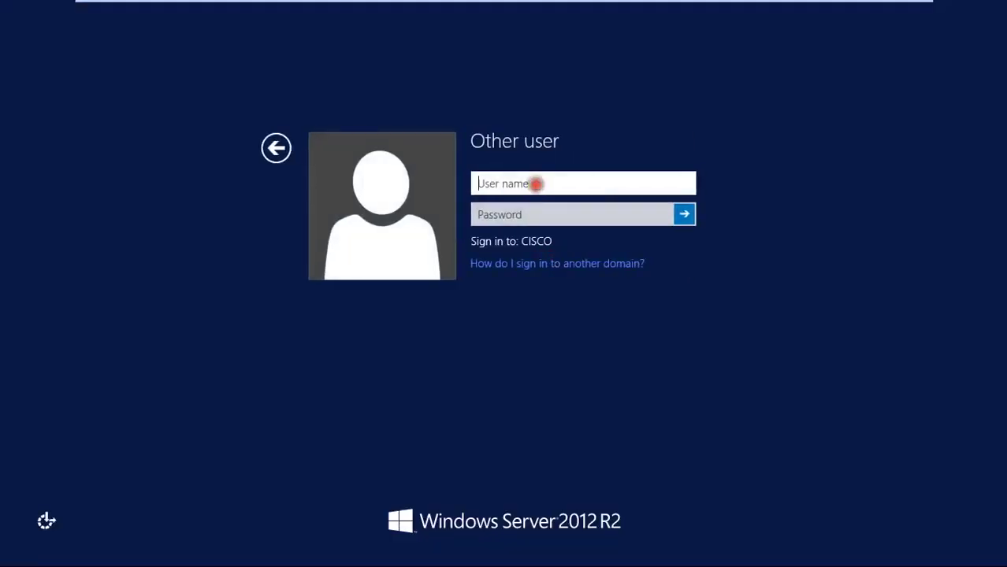
{"action": "type", "text": "administrat"}
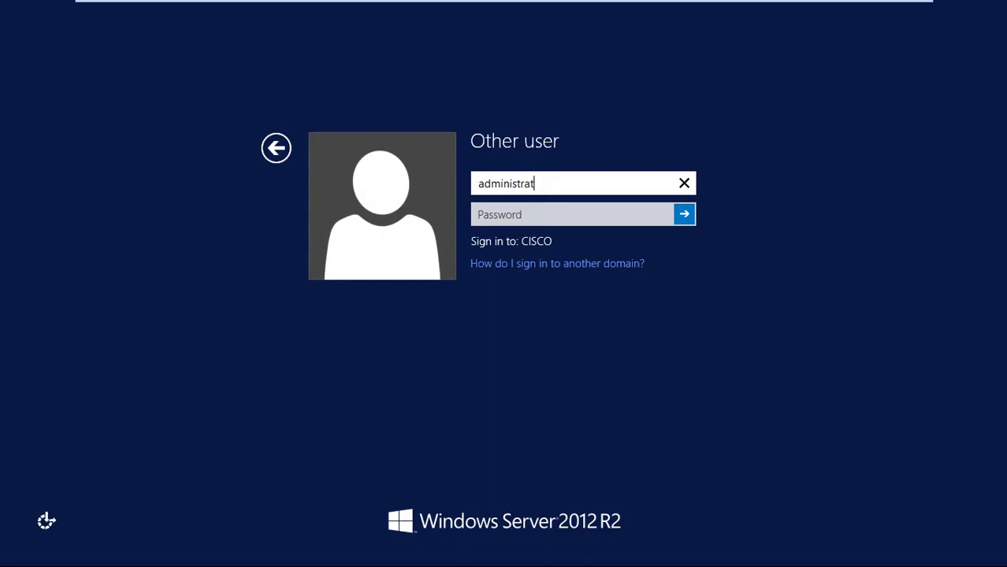
{"action": "type", "text": "or@ci.net"}
{"action": "key", "text": "Tab"}
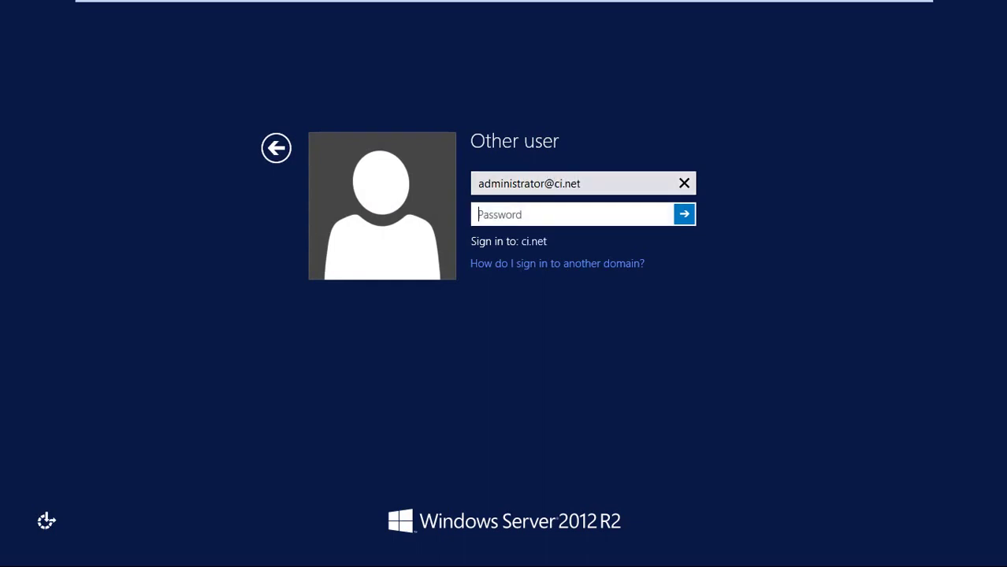
{"action": "type", "text": "••••••••"}
{"action": "key", "text": "Return"}
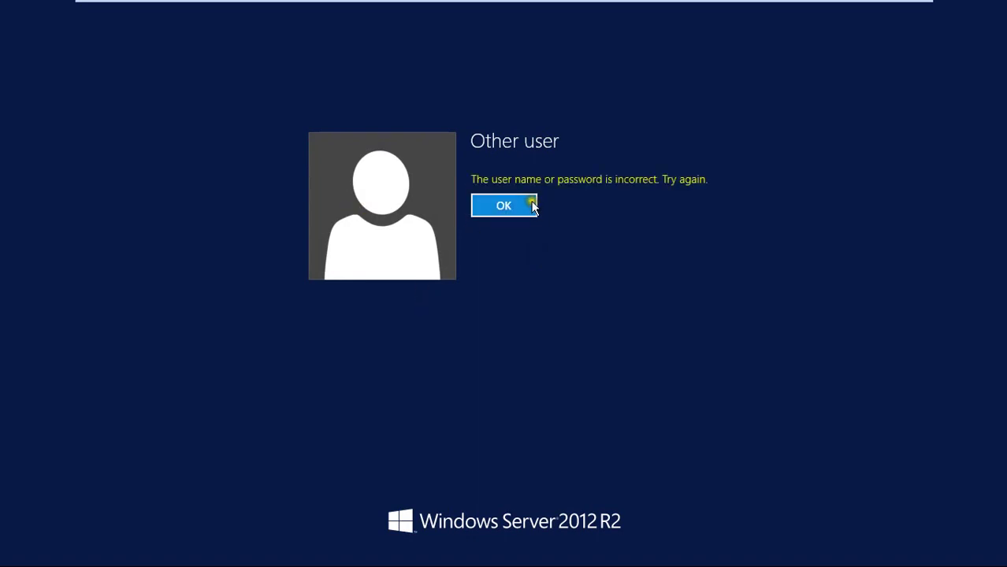
Dismiss the incorrect-credentials error, retry the password, and dismiss the error again.
{"action": "left_click", "coordinate": [530, 205]}
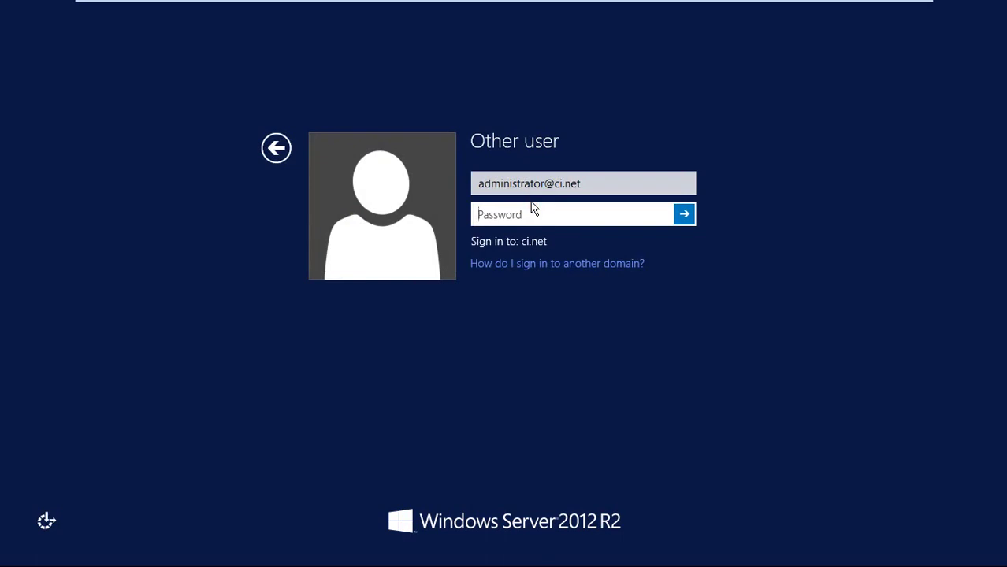
{"action": "left_click", "coordinate": [495, 217]}
{"action": "type", "text": "••••••••"}
{"action": "key", "text": "Return"}
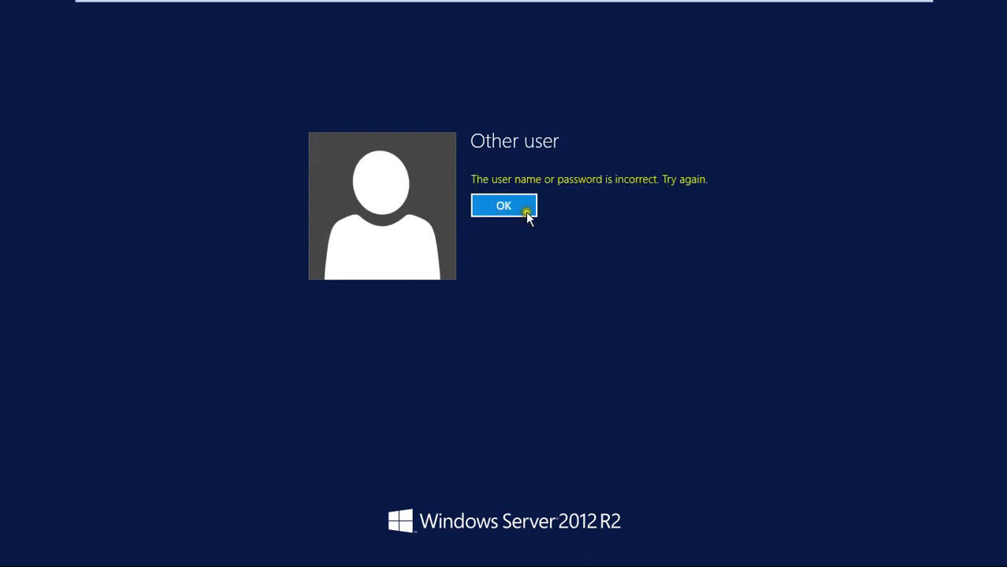
{"action": "left_click", "coordinate": [528, 219]}
{"action": "left_click", "coordinate": [607, 186]}
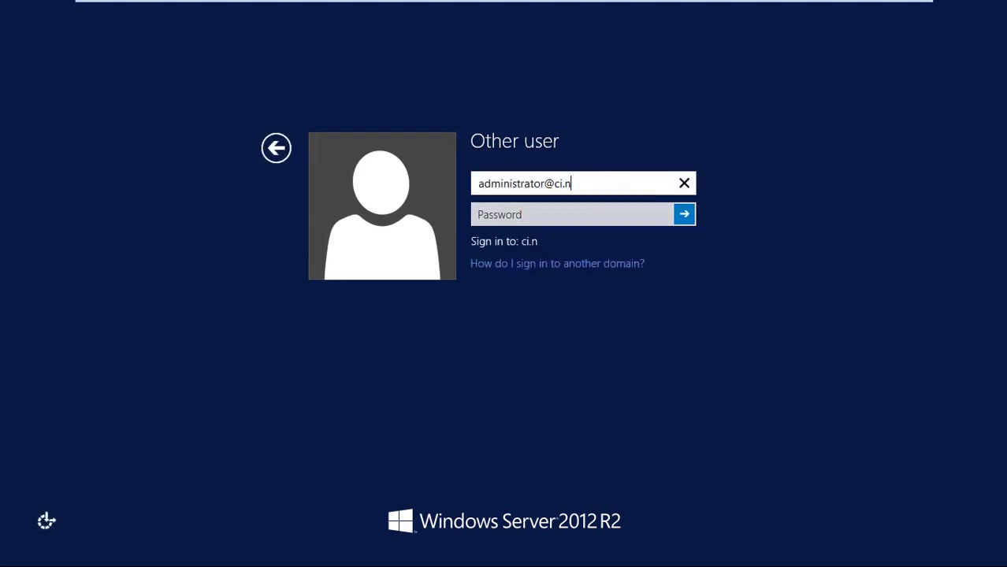
{"action": "key", "text": "BackSpace"}
{"action": "key", "text": "BackSpace"}
{"action": "key", "text": "BackSpace"}
{"action": "type", "text": "isco"}
{"action": "type", "text": ".ne"}
{"action": "key", "text": "BackSpace"}
{"action": "key", "text": "BackSpace"}
{"action": "type", "text": "com"}
{"action": "key", "text": "Tab"}
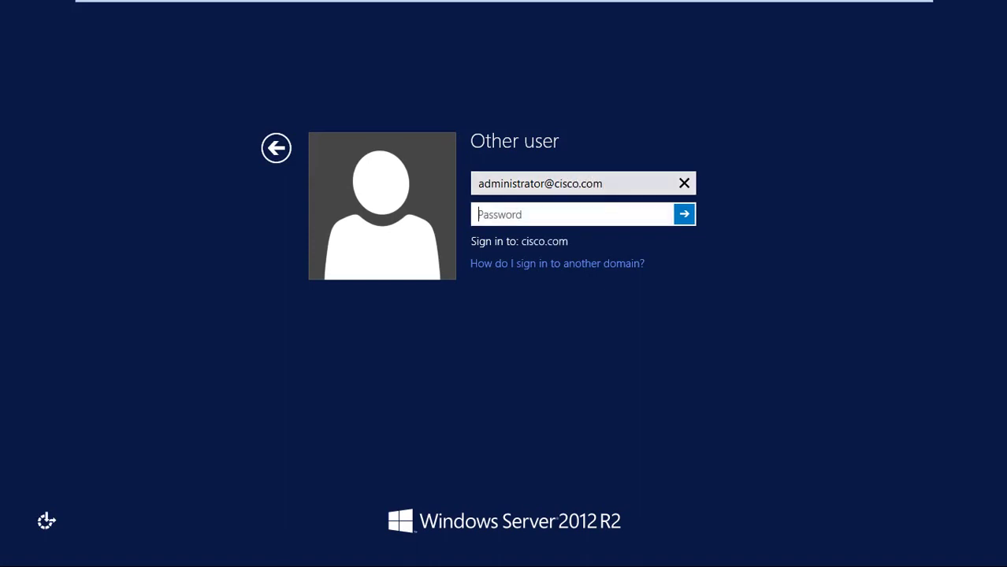
{"action": "type", "text": "C"}
{"action": "key", "text": "Return"}
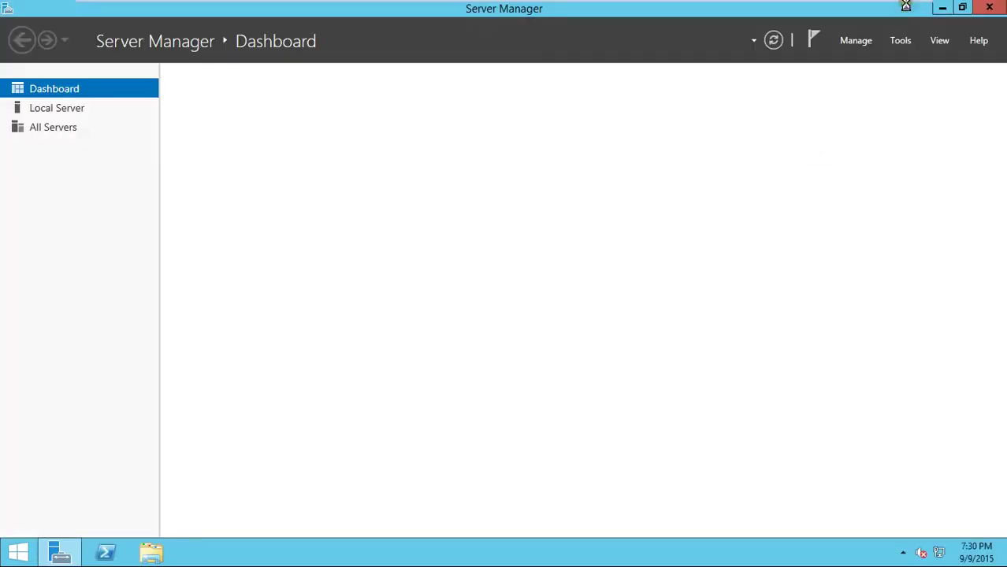
Open Active Directory Users and Computers, view the Administrator's Account tab, and cancel without changes.
{"action": "left_click", "coordinate": [901, 42]}
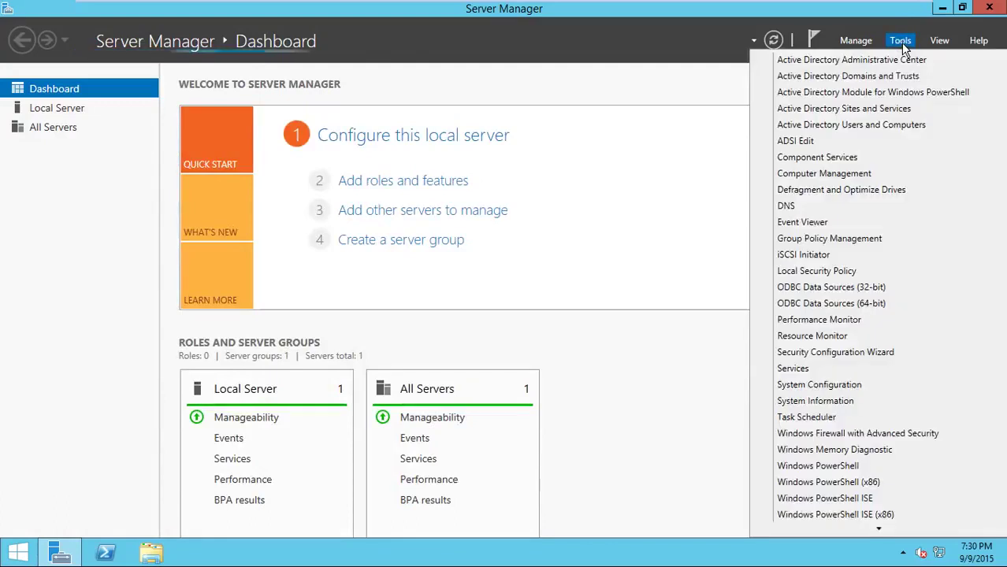
{"action": "left_click", "coordinate": [884, 127]}
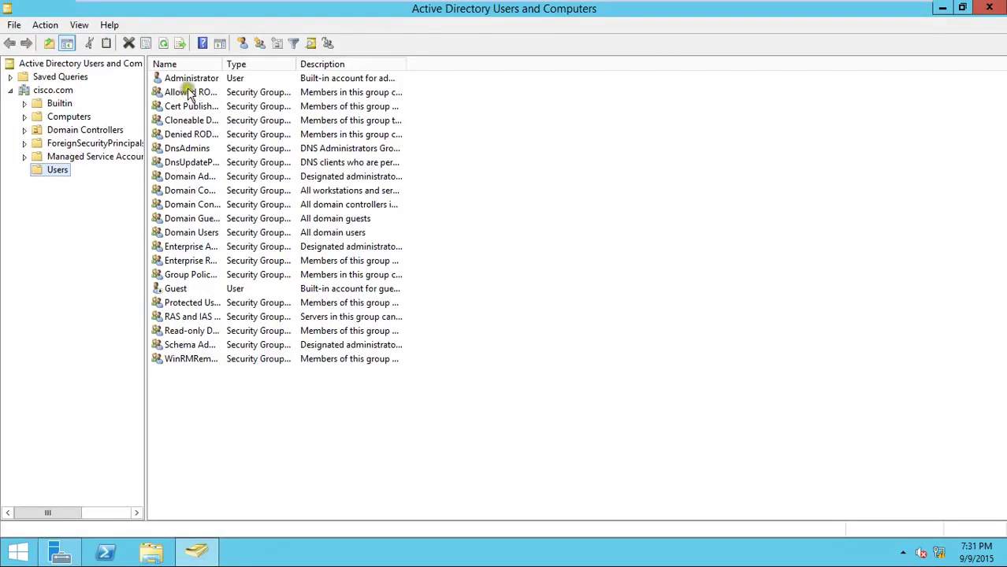
{"action": "double_click", "coordinate": [189, 78]}
{"action": "left_click", "coordinate": [471, 130]}
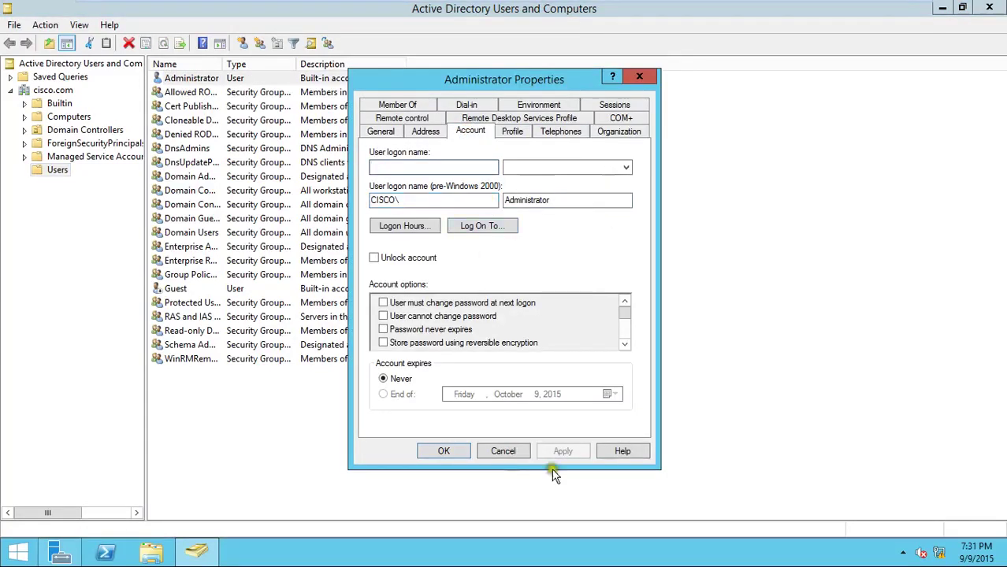
{"action": "left_click", "coordinate": [488, 452]}
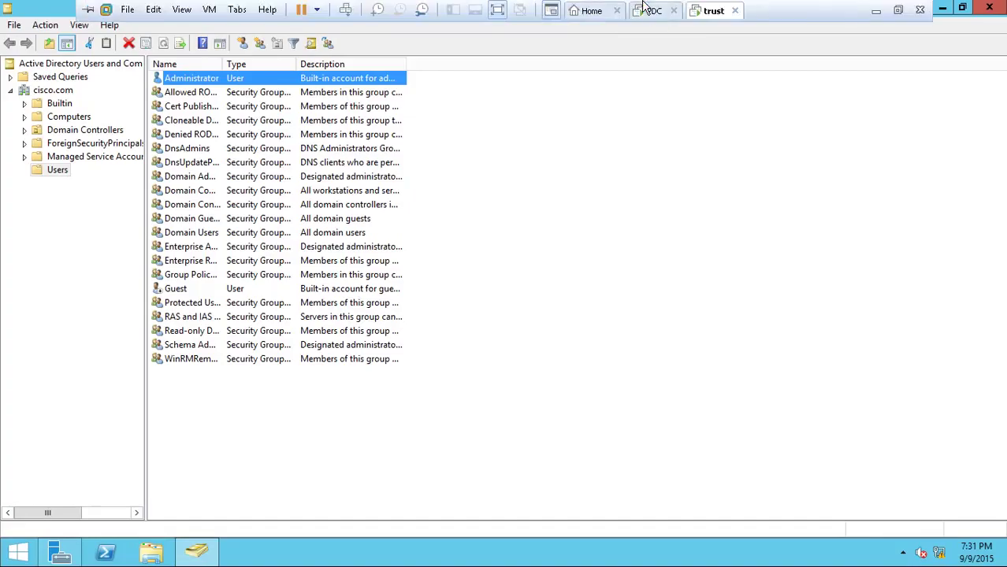
Switch to the PDC virtual machine and unlock the administrator session with its password.
{"action": "left_click", "coordinate": [648, 9]}
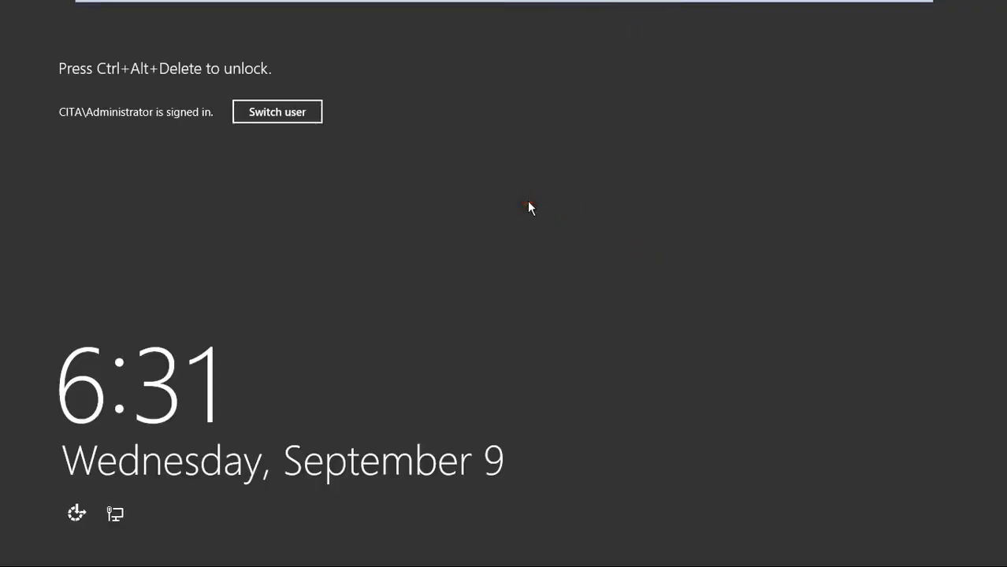
{"action": "key", "text": "ctrl+alt+Delete"}
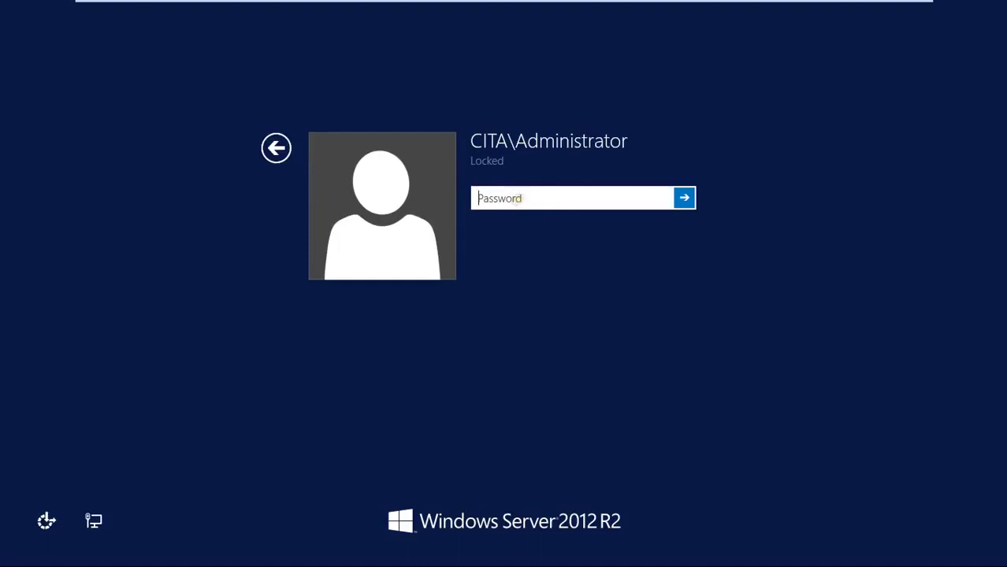
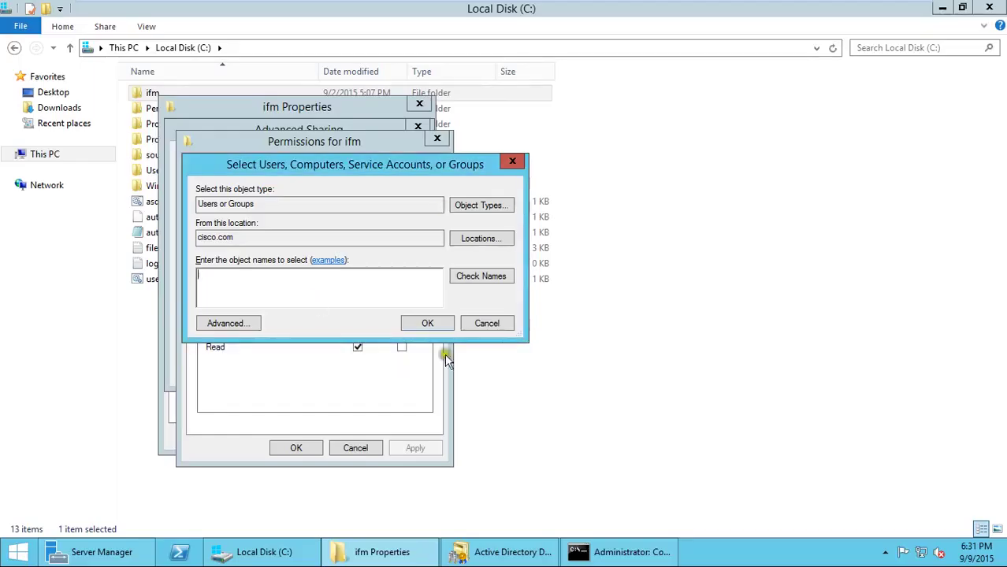
Cancel the ifm sharing dialogs and select the root in Active Directory Domains and Trusts.
{"action": "left_click", "coordinate": [504, 323]}
{"action": "left_click", "coordinate": [358, 448]}
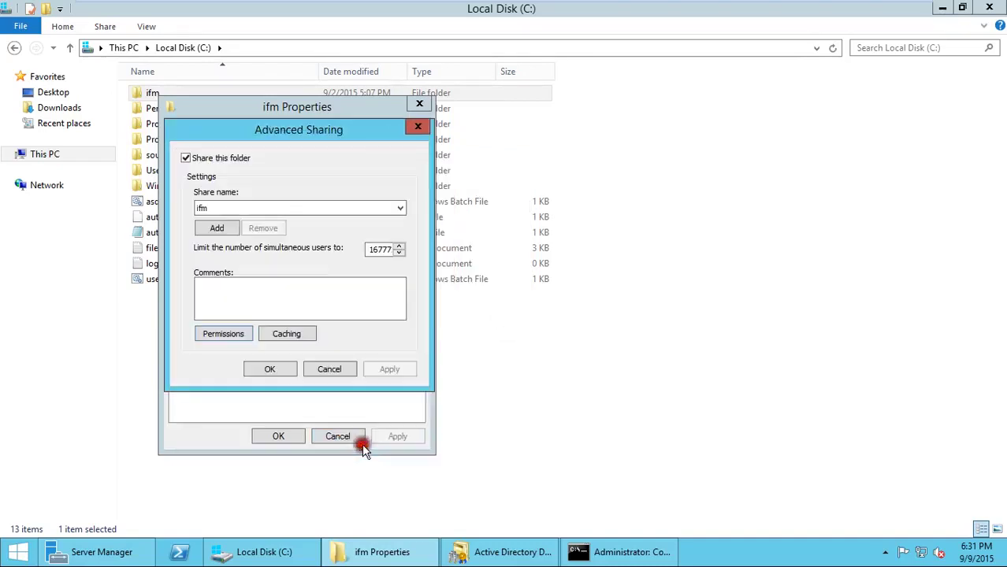
{"action": "left_click", "coordinate": [328, 369]}
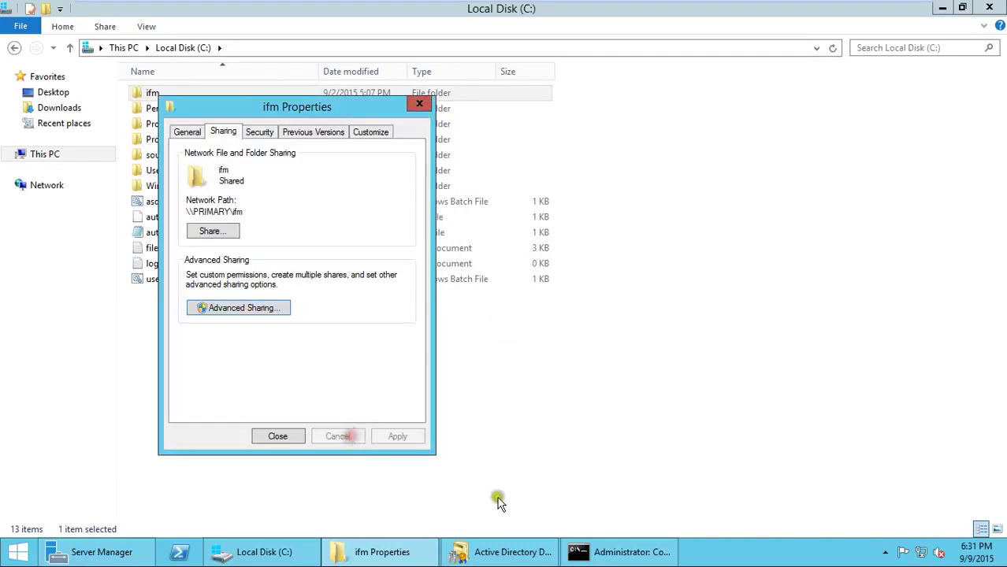
{"action": "left_click", "coordinate": [516, 560]}
{"action": "left_click", "coordinate": [121, 69]}
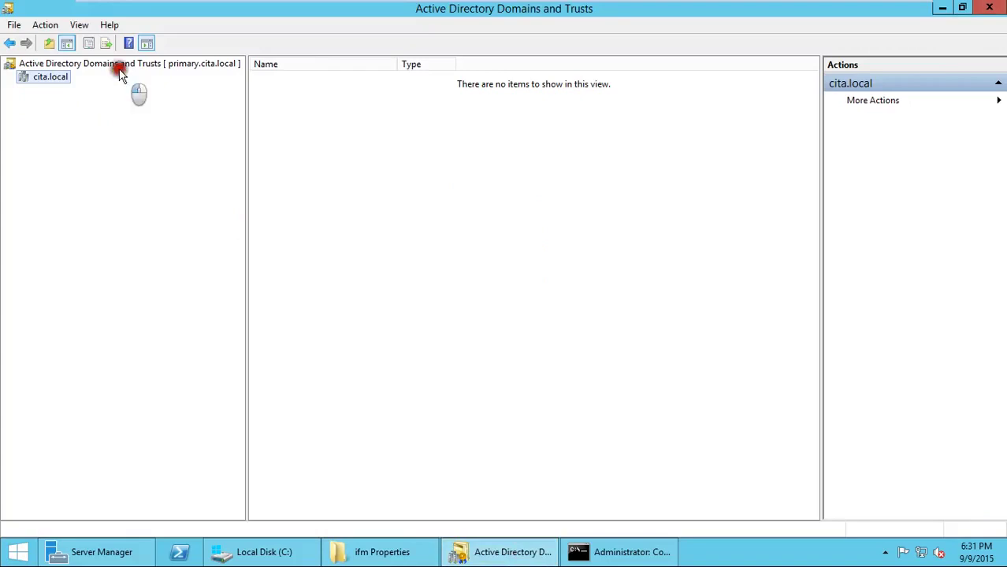
Enter cita.net in the UPN Suffixes properties, add it, apply, and close.
{"action": "right_click", "coordinate": [122, 69]}
{"action": "left_click", "coordinate": [178, 197]}
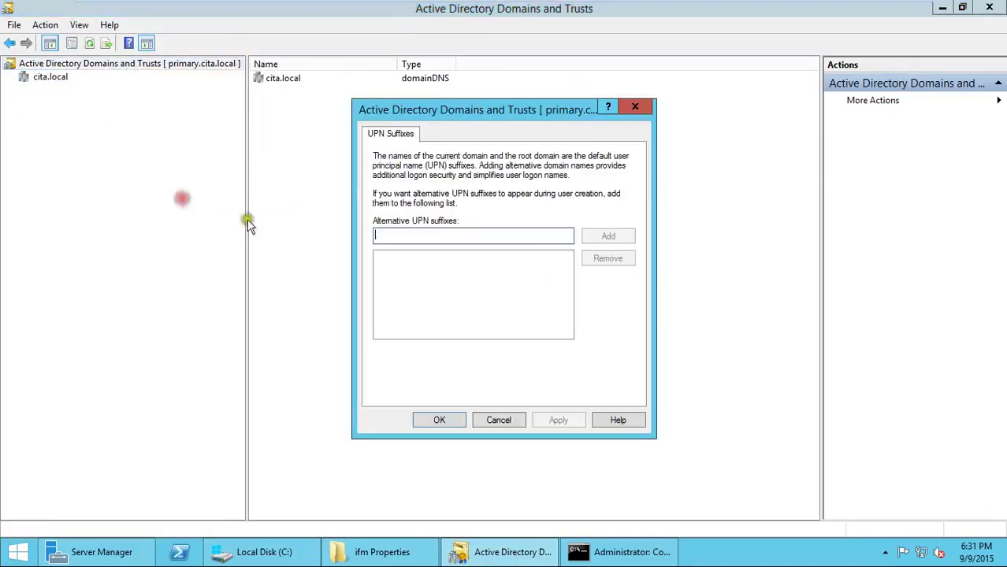
{"action": "left_click", "coordinate": [469, 231]}
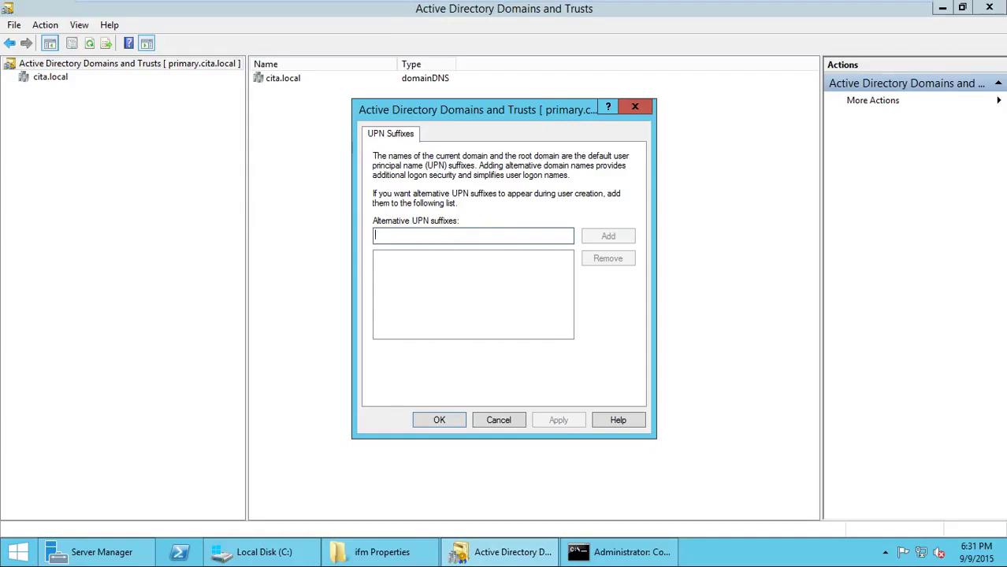
{"action": "type", "text": "cita.net"}
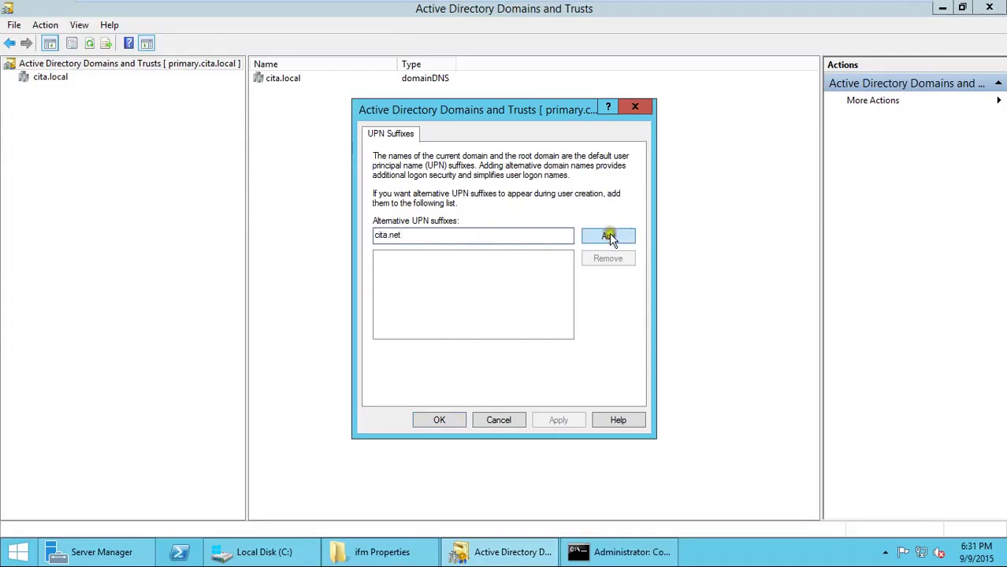
{"action": "left_click", "coordinate": [609, 236]}
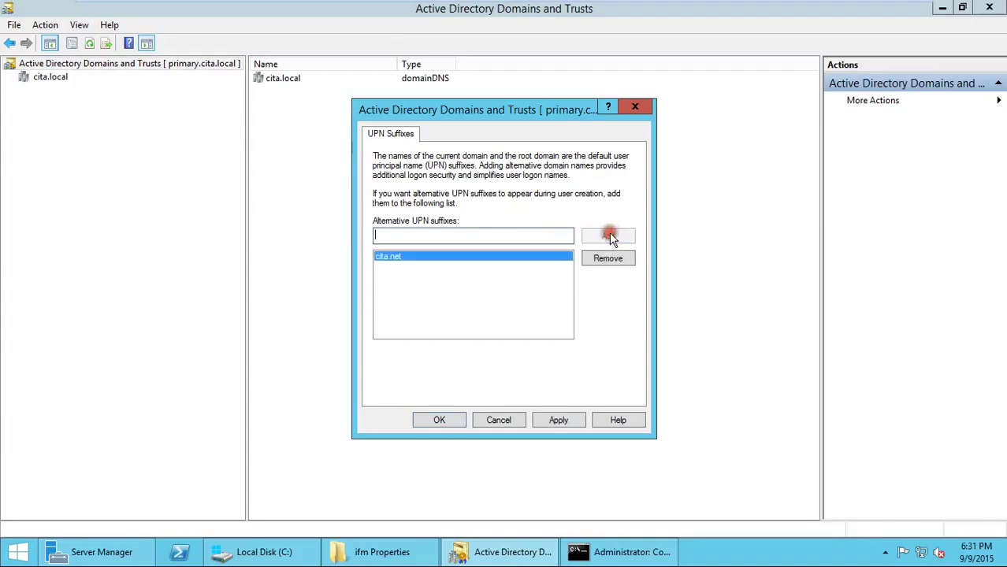
{"action": "left_click", "coordinate": [550, 421]}
{"action": "left_click", "coordinate": [442, 420]}
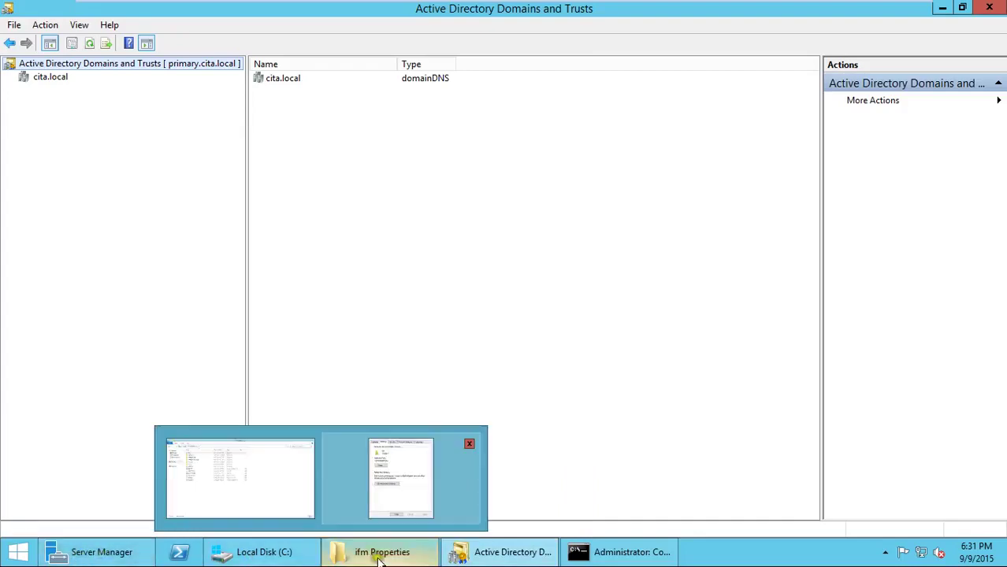
Open Active Directory Users and Computers and locate the second user in the sales OU.
{"action": "left_click", "coordinate": [134, 552]}
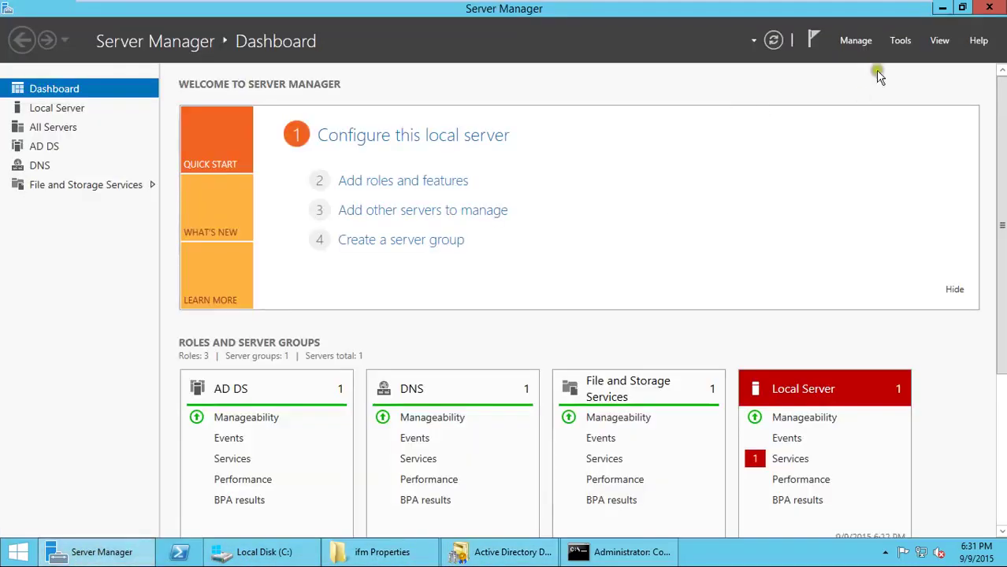
{"action": "left_click", "coordinate": [897, 39]}
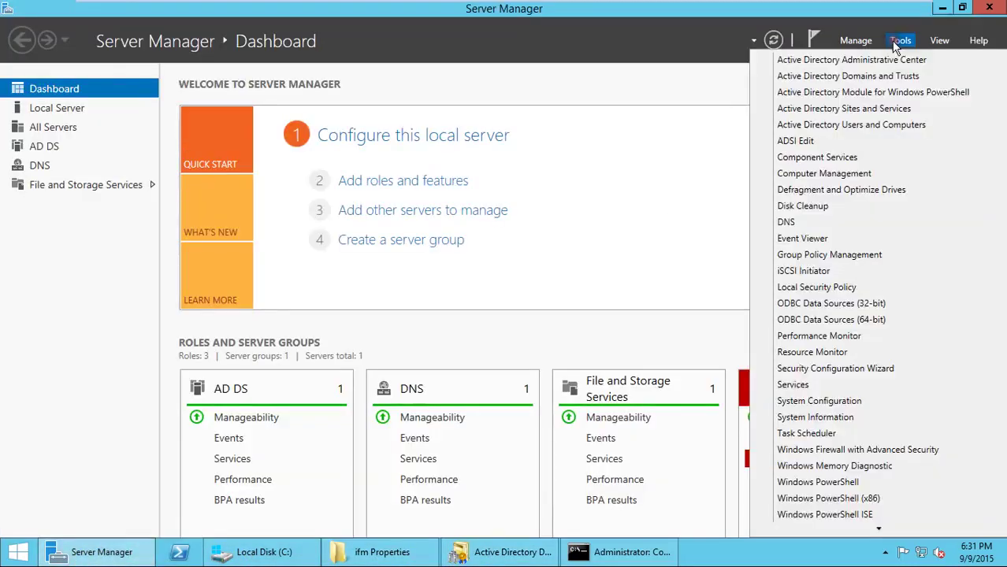
{"action": "left_click", "coordinate": [886, 125]}
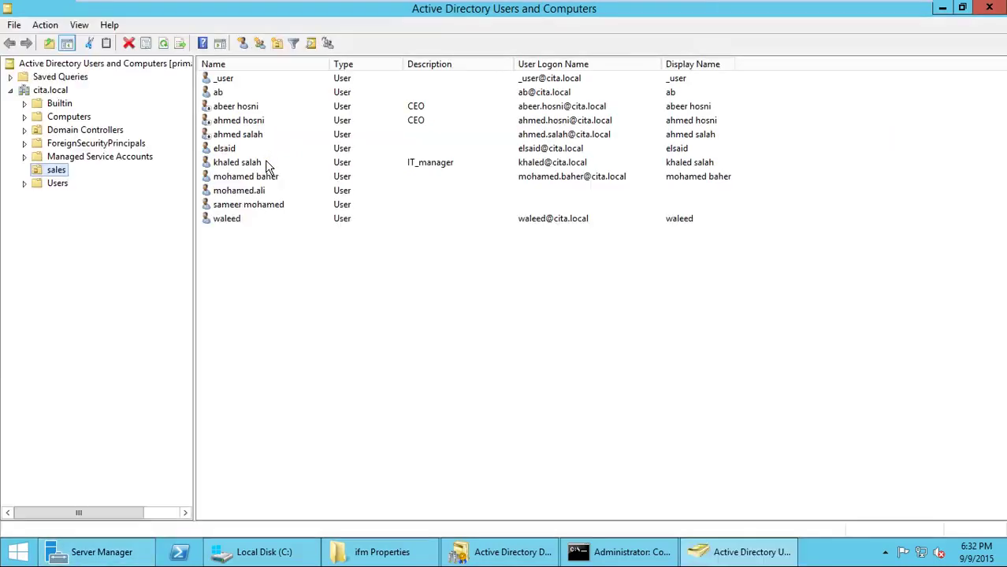
{"action": "left_click", "coordinate": [304, 150]}
{"action": "left_click", "coordinate": [220, 93]}
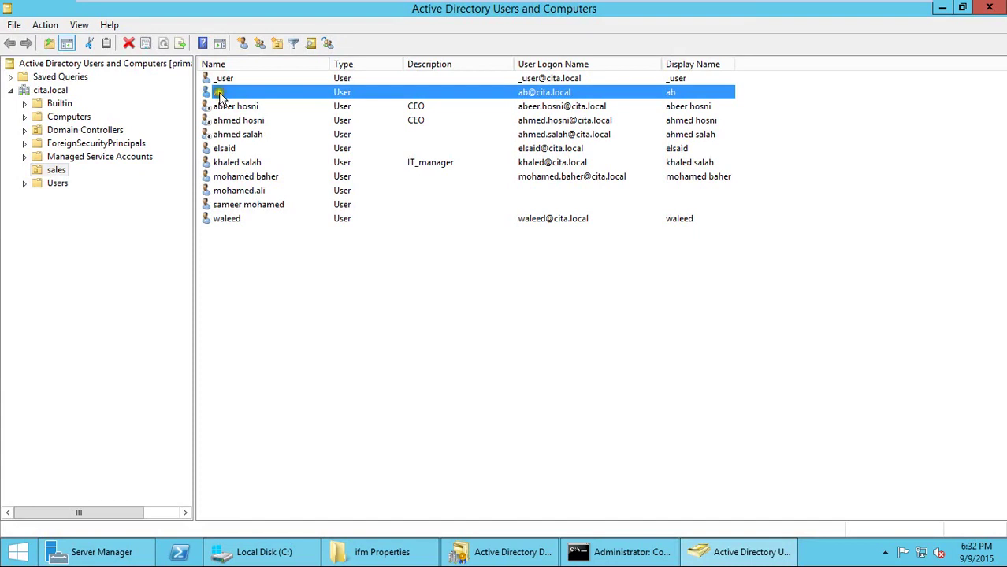
{"action": "left_click_drag", "start_coordinate": [319, 274], "coordinate": [239, 93]}
{"action": "left_click", "coordinate": [292, 288]}
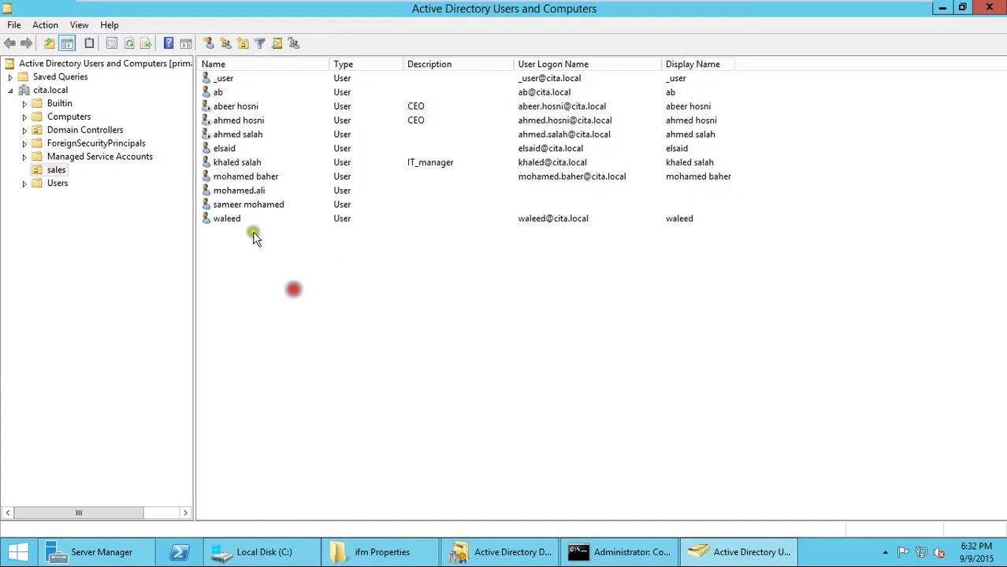
{"action": "double_click", "coordinate": [221, 92]}
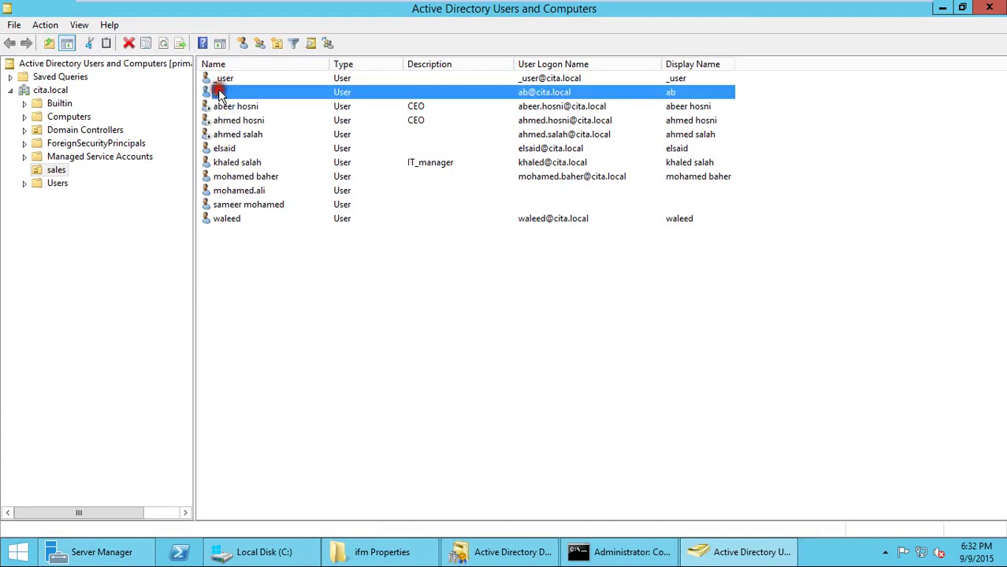
{"action": "left_click", "coordinate": [477, 130]}
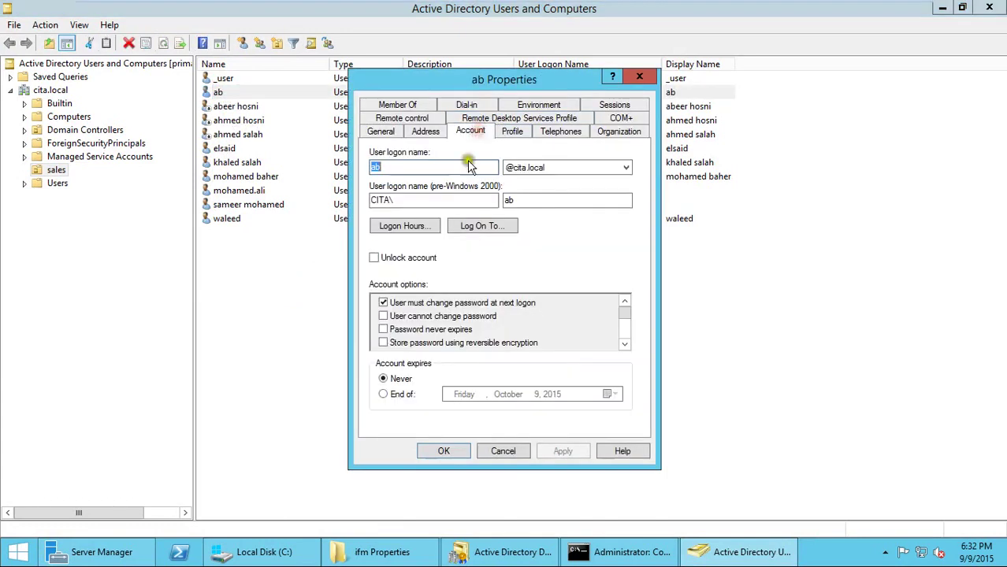
{"action": "left_click", "coordinate": [564, 169]}
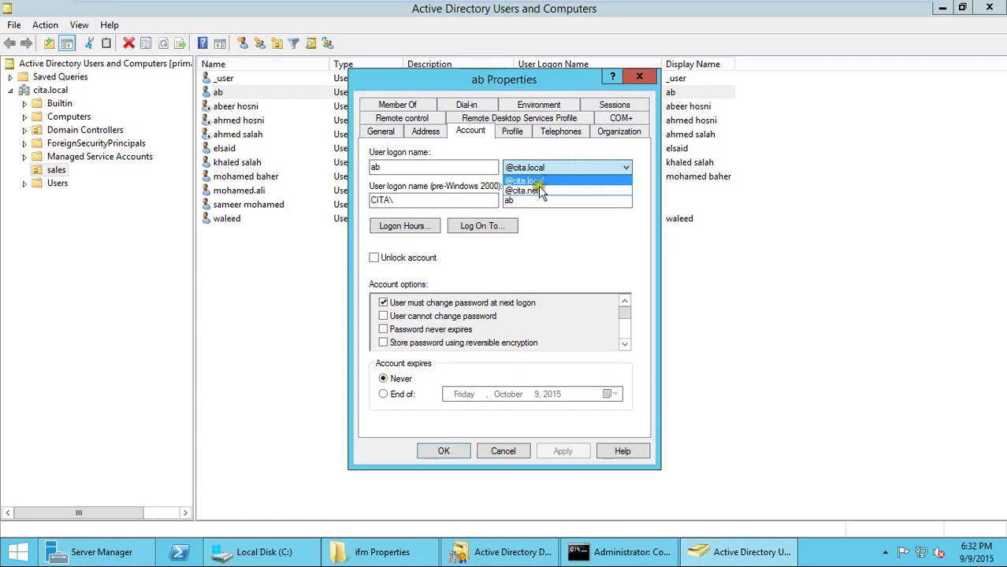
{"action": "left_click", "coordinate": [540, 191]}
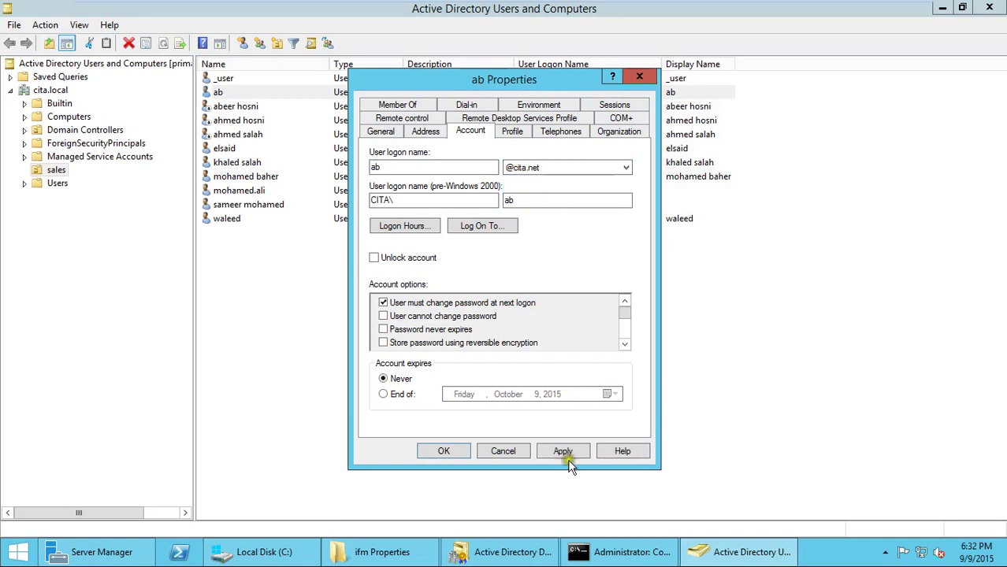
{"action": "left_click", "coordinate": [564, 452]}
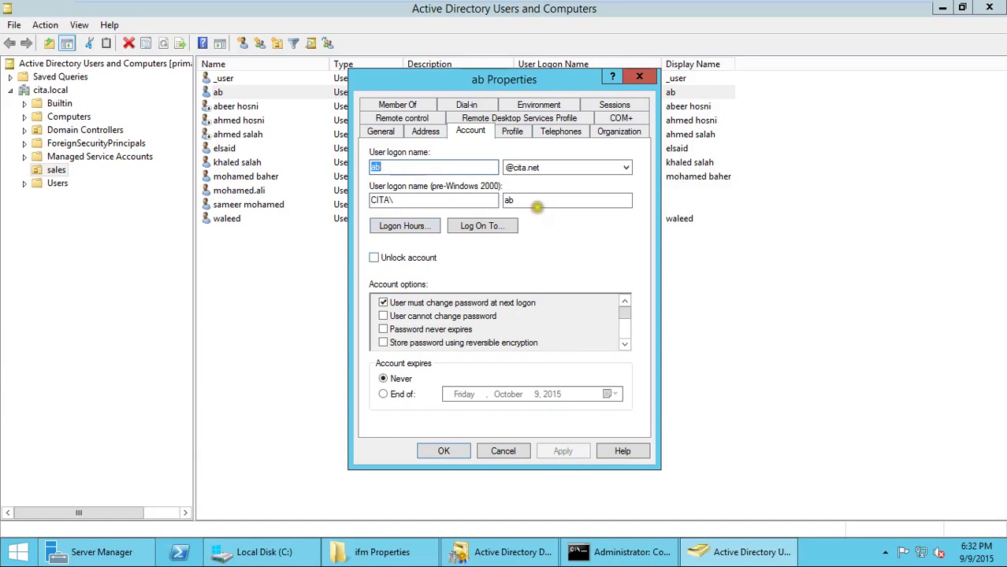
{"action": "left_click", "coordinate": [451, 451]}
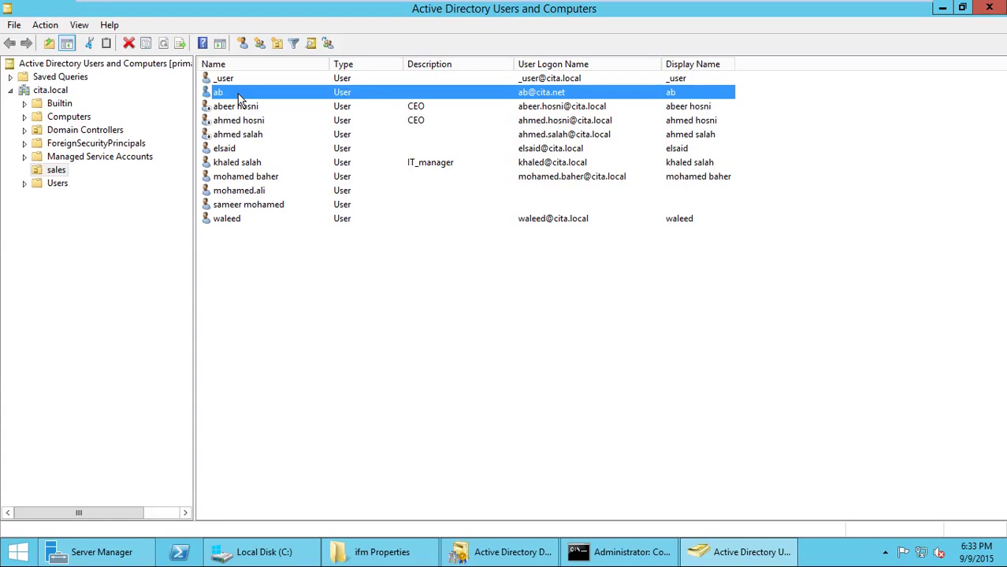
Open Group Policy Management and edit the Default Domain Controllers Policy in a maximized editor.
{"action": "left_click", "coordinate": [93, 558]}
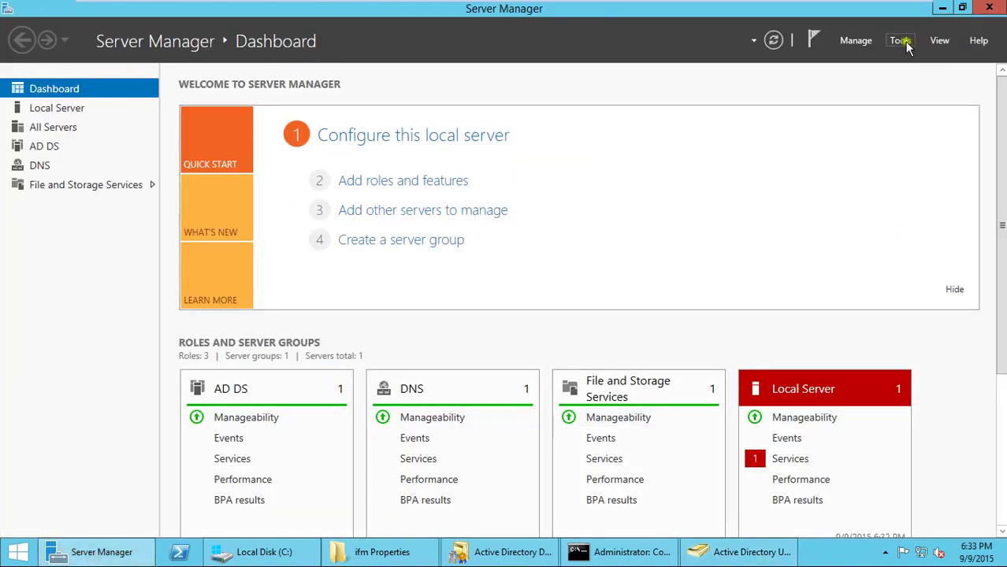
{"action": "left_click", "coordinate": [903, 41]}
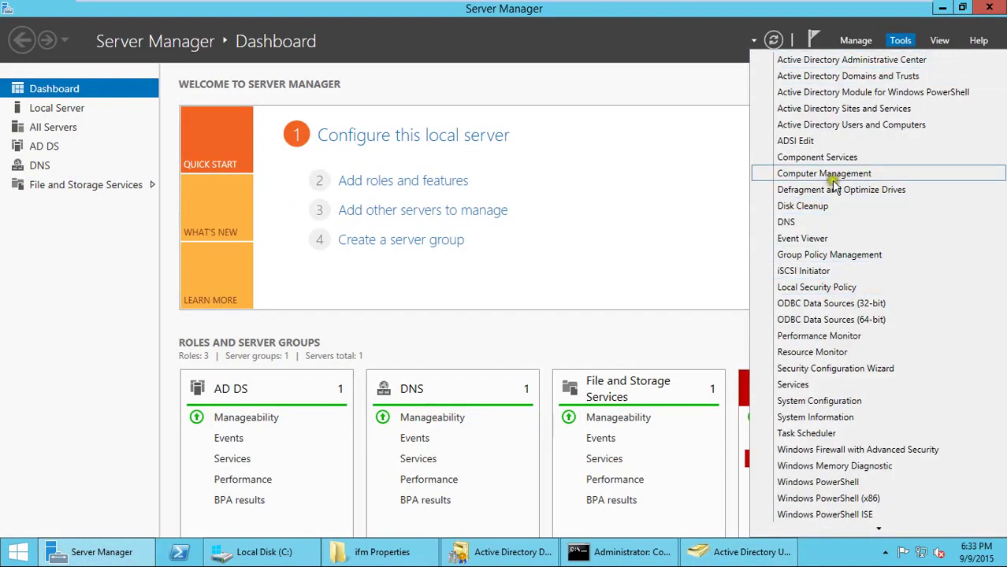
{"action": "left_click", "coordinate": [851, 260]}
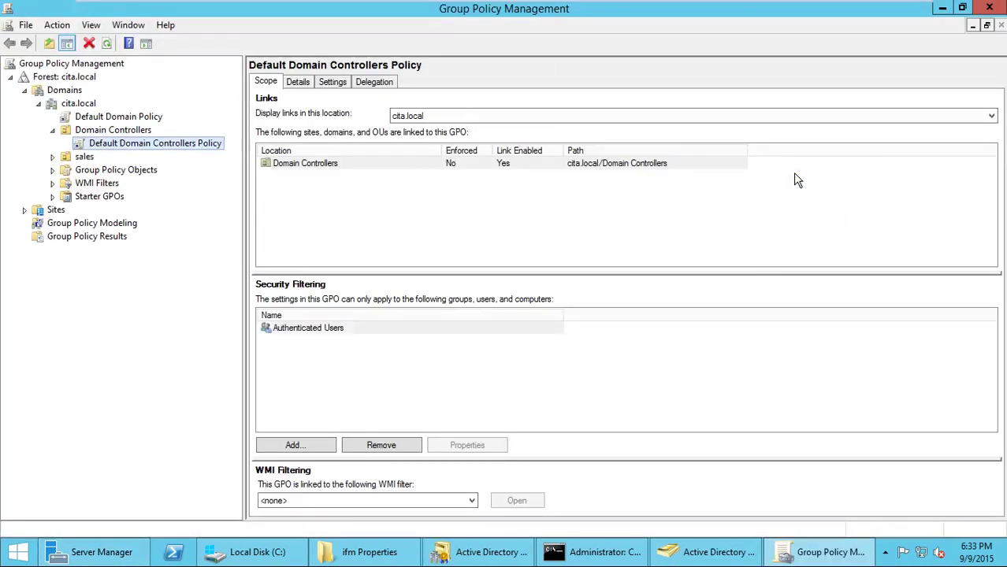
{"action": "right_click", "coordinate": [135, 147]}
{"action": "left_click", "coordinate": [191, 153]}
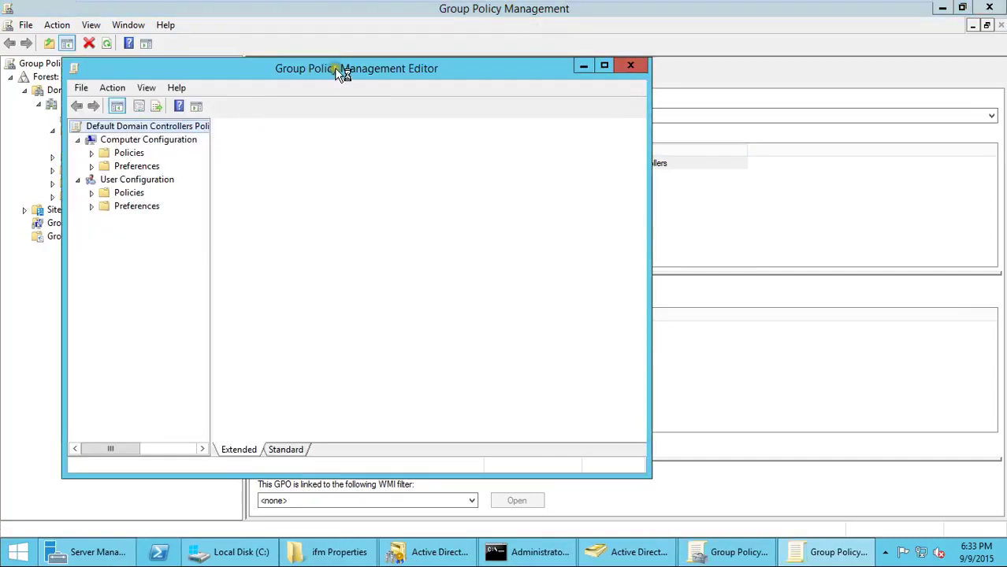
{"action": "double_click", "coordinate": [340, 69]}
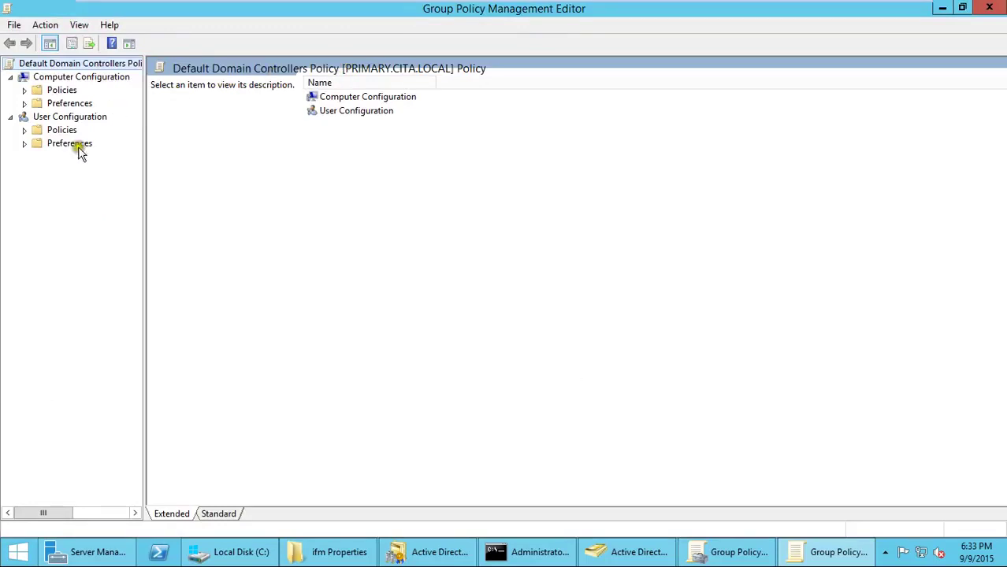
Navigate to Security Settings > Local Policies > User Rights Assignment and select Allow log on locally.
{"action": "double_click", "coordinate": [61, 91]}
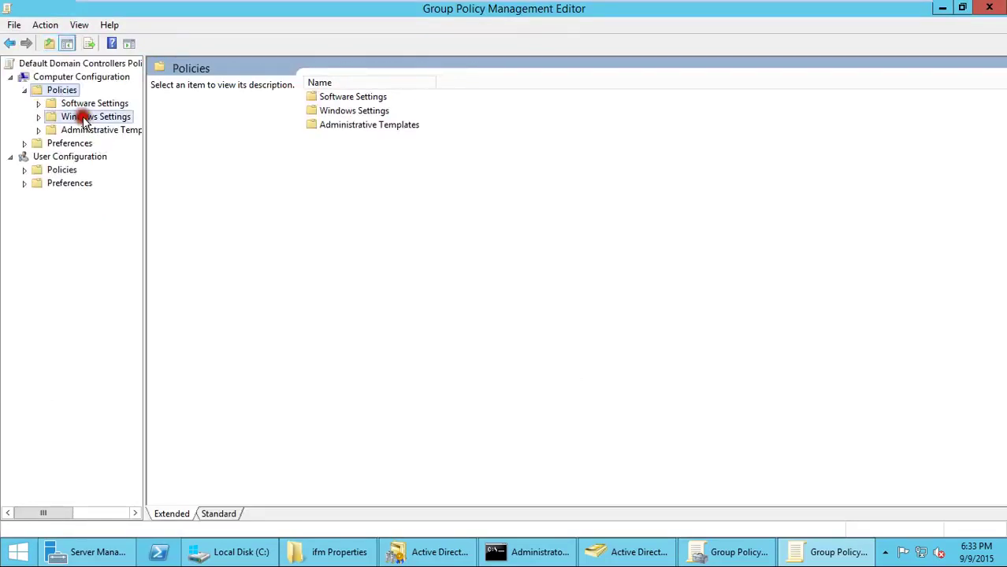
{"action": "left_click", "coordinate": [82, 117]}
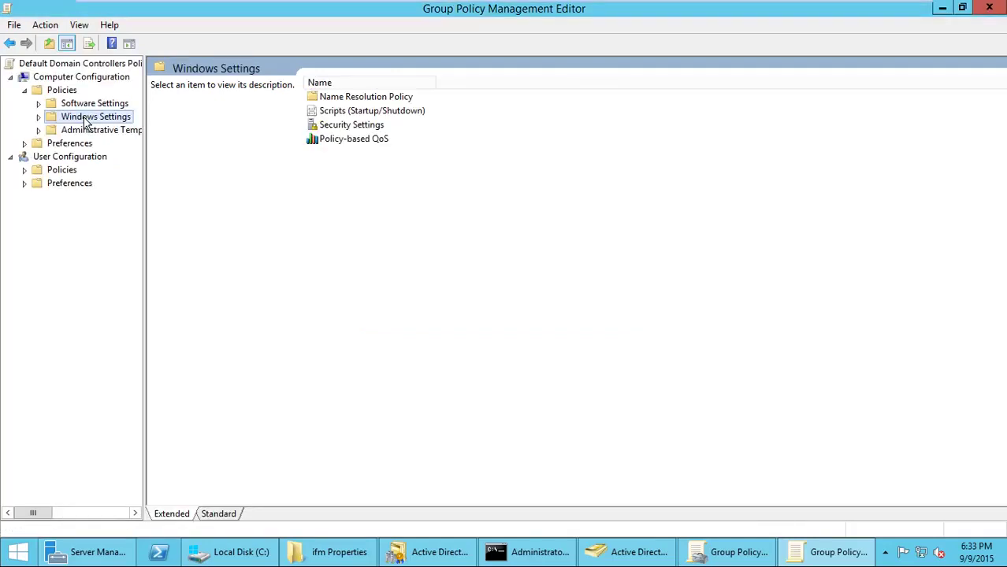
{"action": "left_click", "coordinate": [347, 126]}
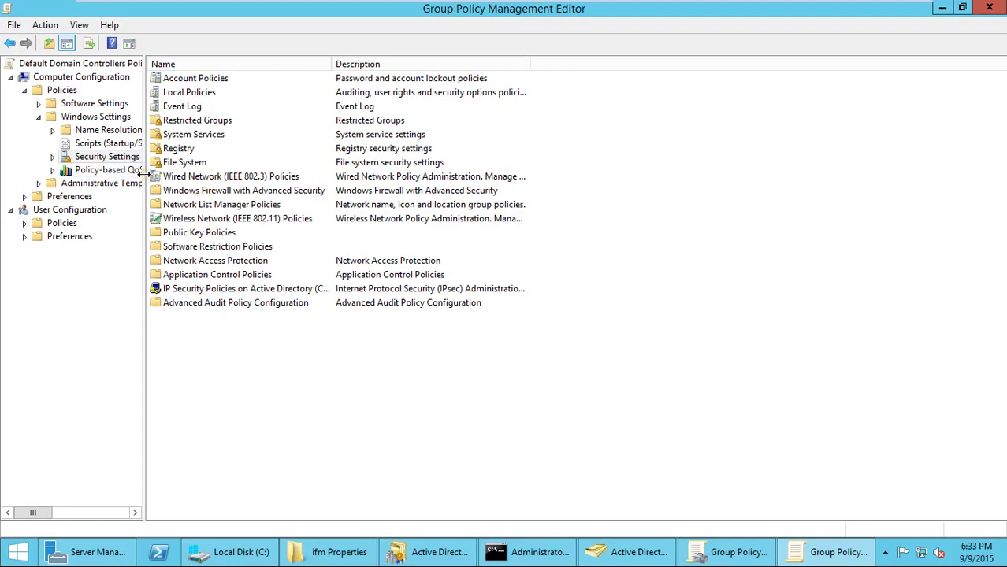
{"action": "double_click", "coordinate": [197, 93]}
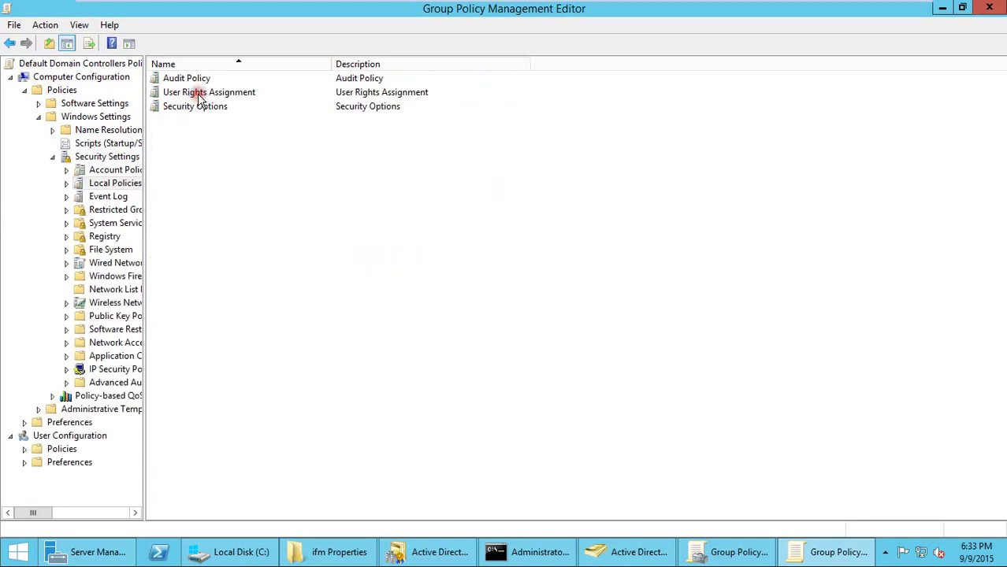
{"action": "double_click", "coordinate": [193, 92]}
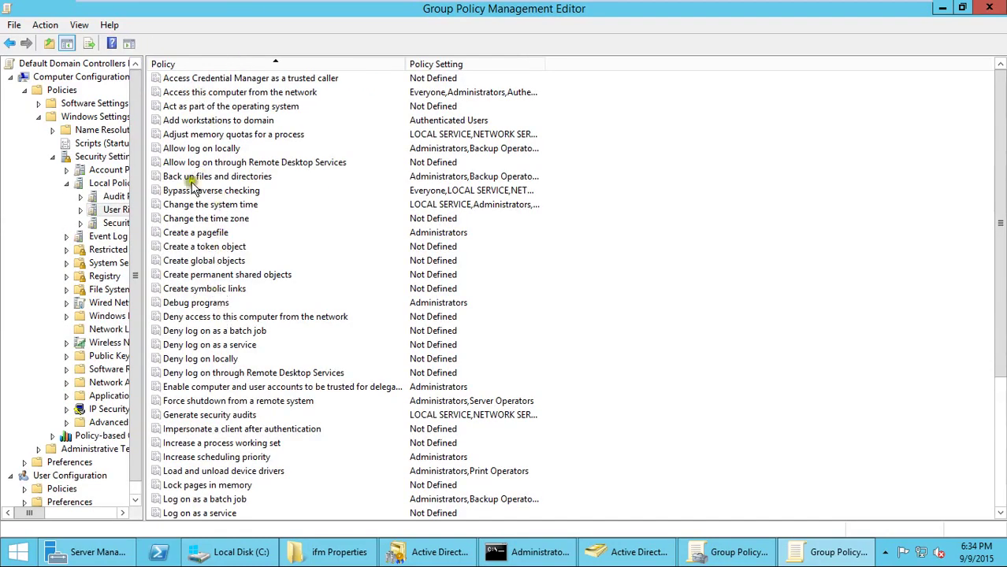
{"action": "left_click", "coordinate": [220, 66]}
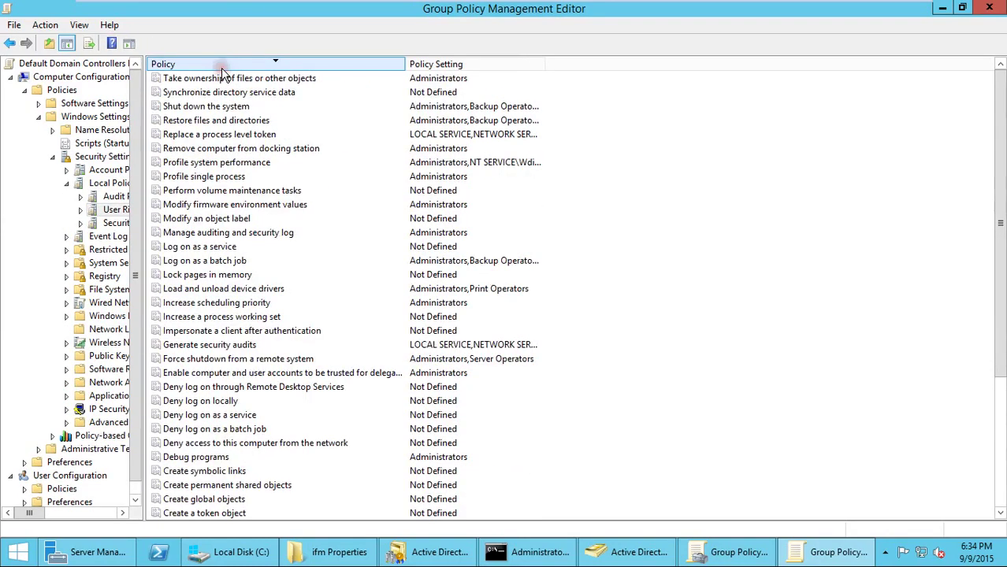
{"action": "left_click", "coordinate": [221, 66]}
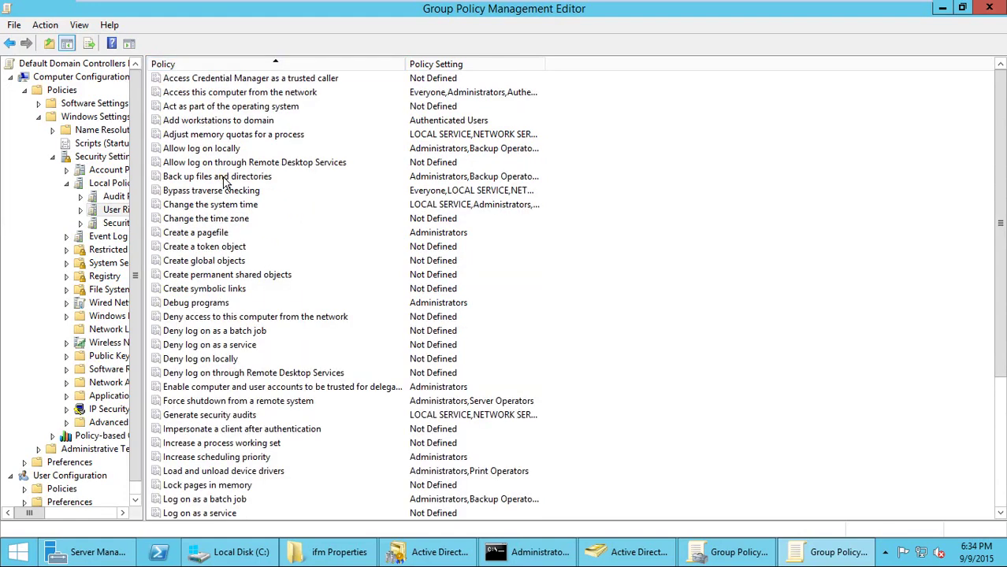
{"action": "left_click", "coordinate": [214, 149]}
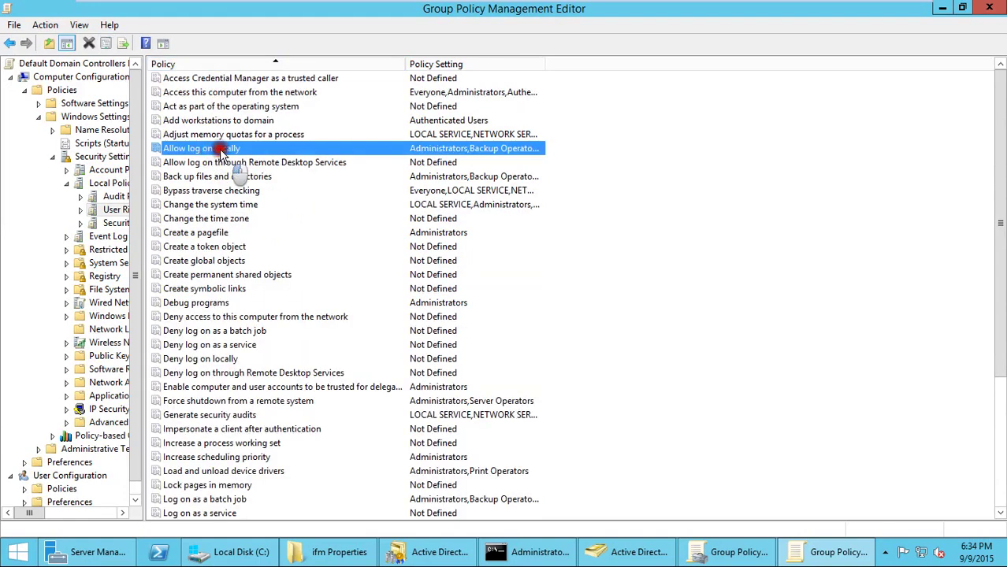
Open the Allow log on locally policy settings and begin adding a user or group.
{"action": "double_click", "coordinate": [220, 149]}
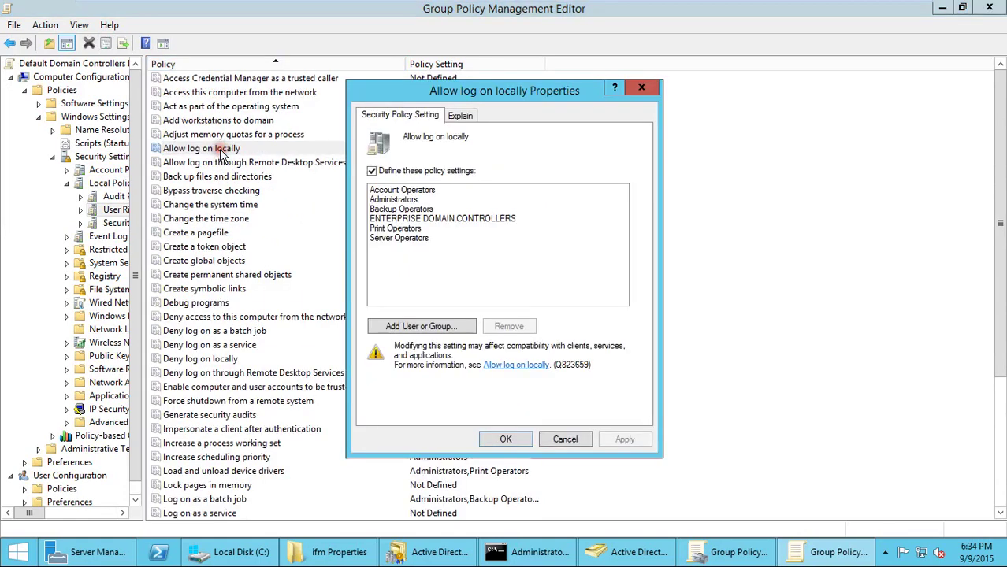
{"action": "left_click", "coordinate": [412, 191]}
{"action": "left_click", "coordinate": [410, 209]}
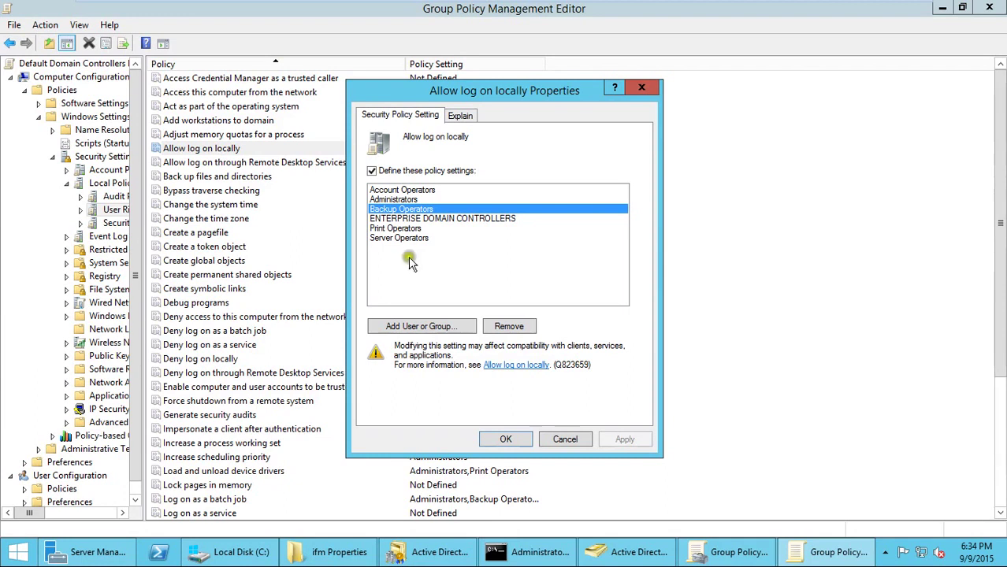
{"action": "left_click", "coordinate": [438, 327]}
{"action": "left_click", "coordinate": [451, 263]}
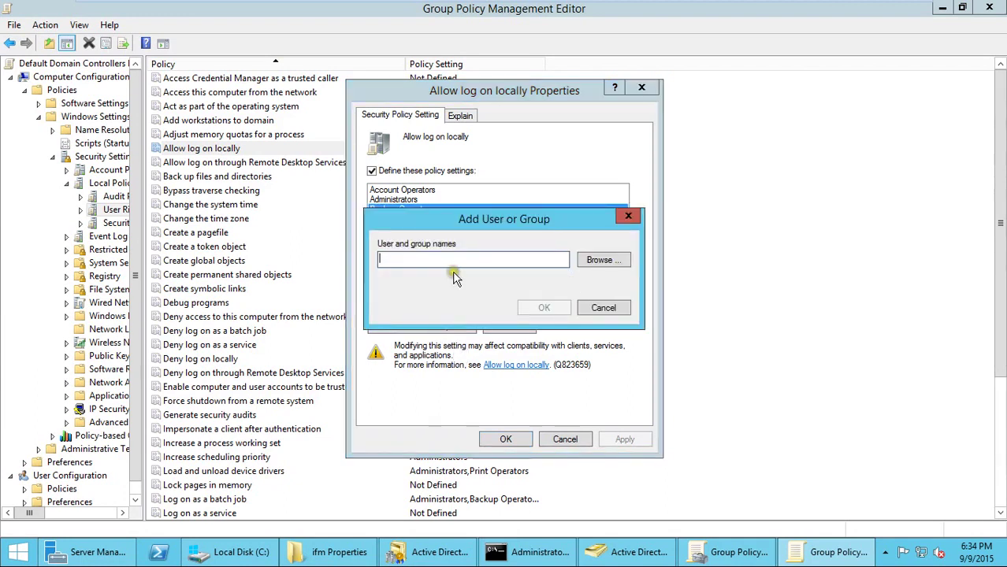
{"action": "type", "text": "ab"}
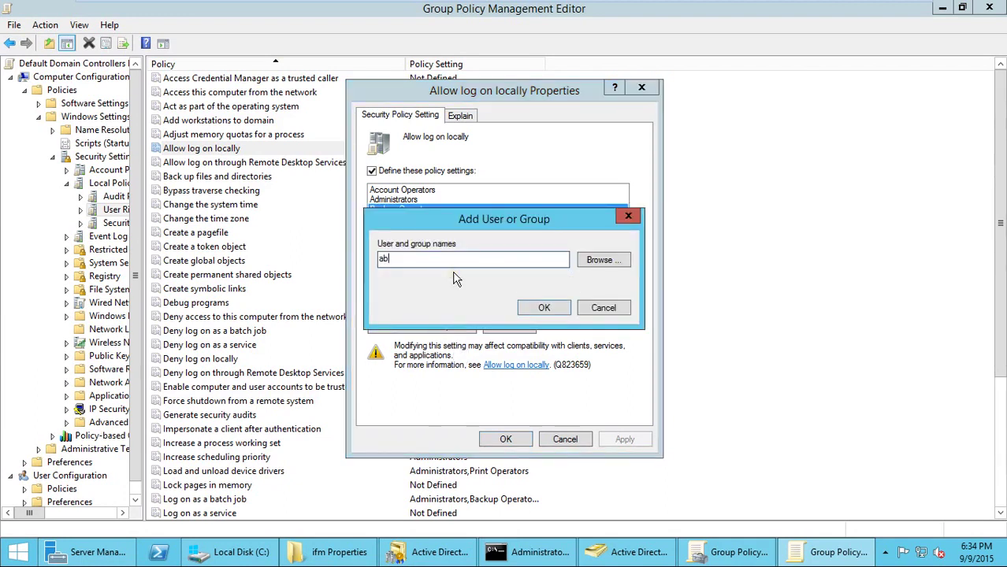
{"action": "key", "text": "BackSpace"}
{"action": "key", "text": "BackSpace"}
Look up the 'ab' account with Check Names and select the exact match.
{"action": "left_click", "coordinate": [622, 261]}
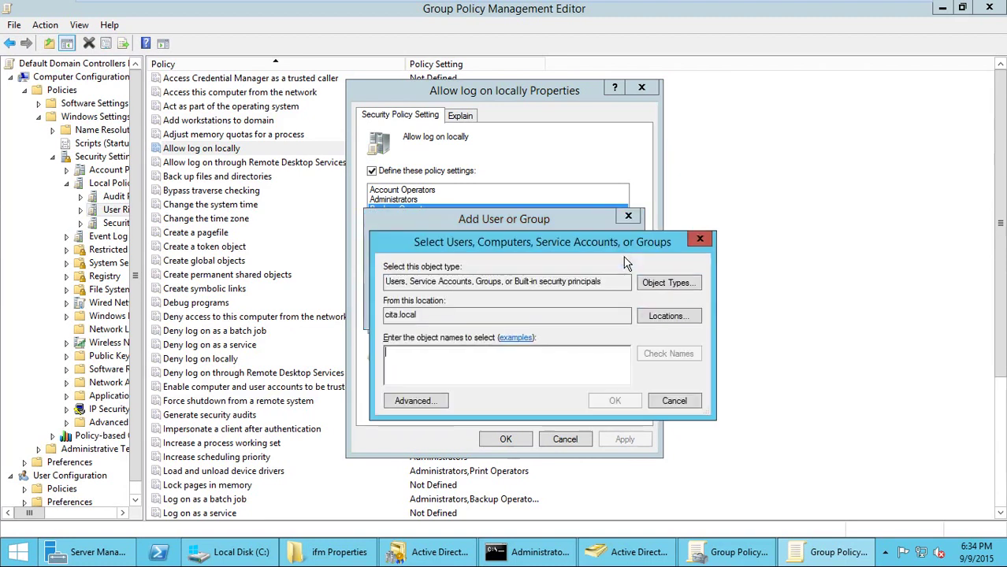
{"action": "type", "text": "ab"}
{"action": "left_click", "coordinate": [662, 356]}
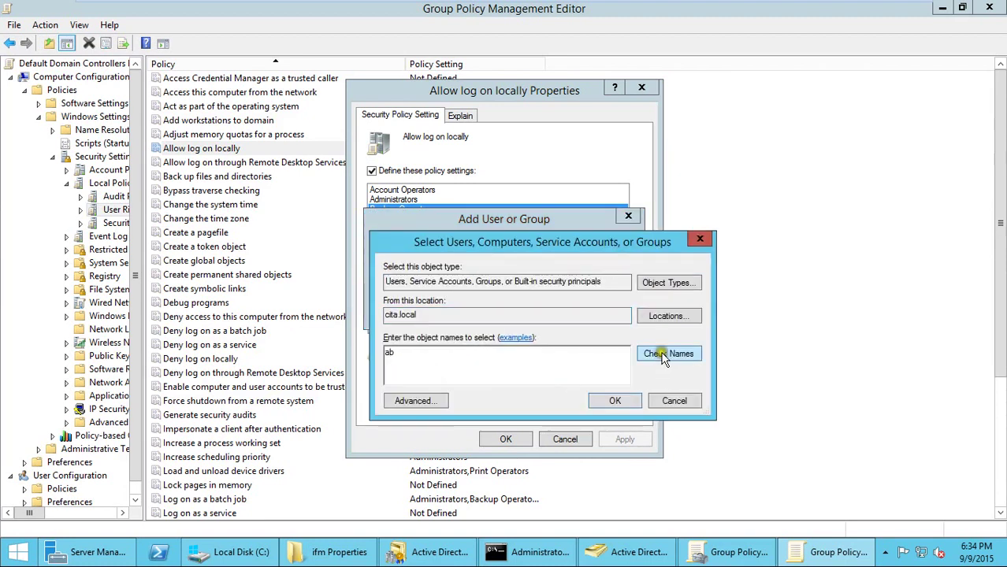
{"action": "left_click", "coordinate": [442, 355]}
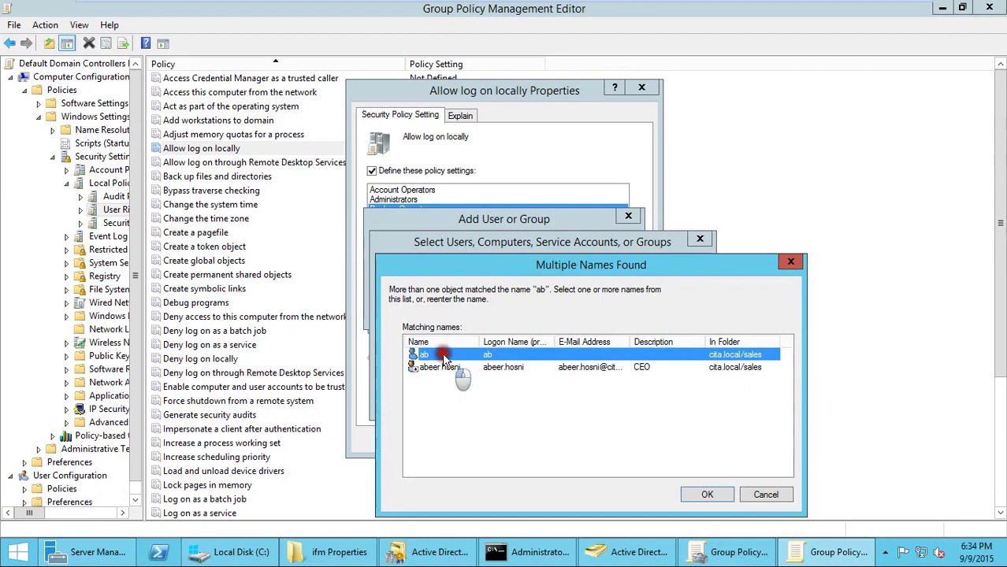
{"action": "double_click", "coordinate": [442, 355]}
{"action": "left_click", "coordinate": [612, 397]}
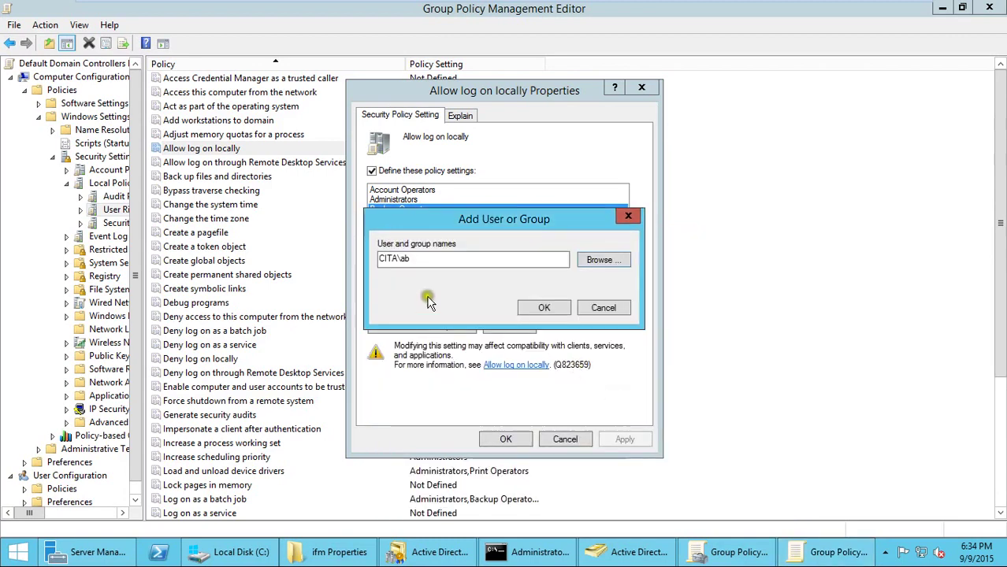
Add the resolved account to Allow log on locally, apply, and close the policy editor.
{"action": "left_click", "coordinate": [408, 265]}
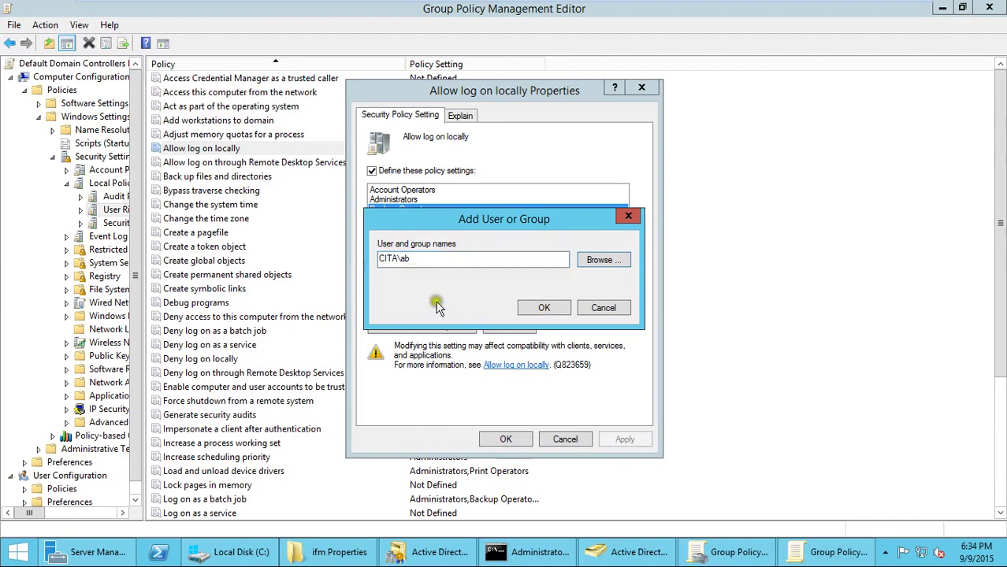
{"action": "left_click", "coordinate": [544, 307]}
{"action": "left_click", "coordinate": [624, 439]}
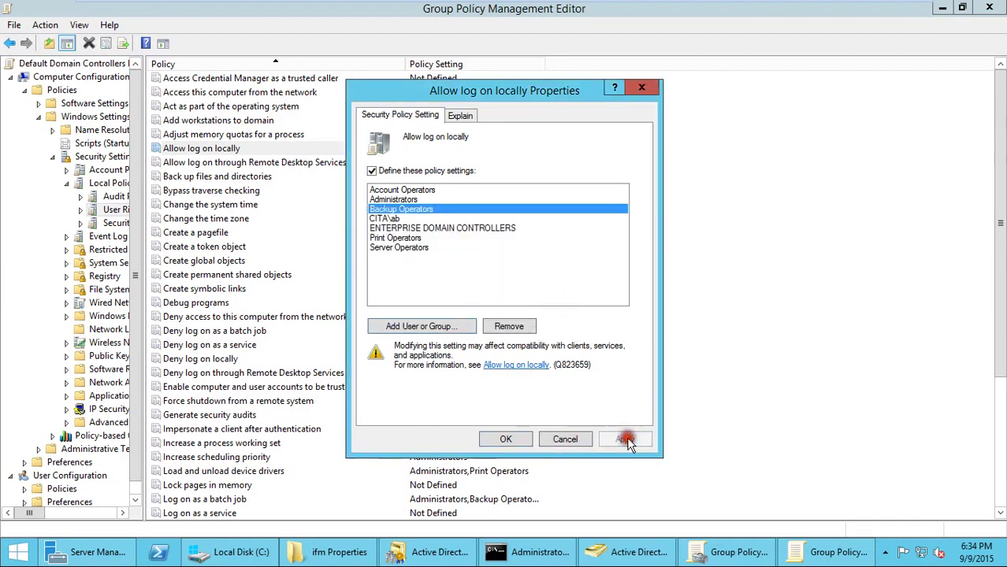
{"action": "left_click", "coordinate": [508, 440]}
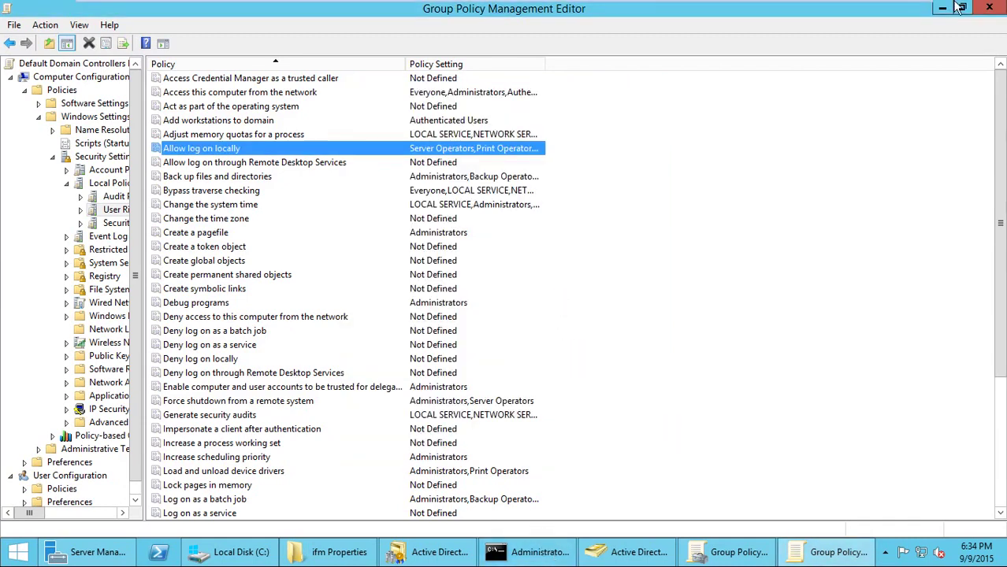
{"action": "left_click", "coordinate": [989, 8]}
Run gpupdate /force in the administrator Command Prompt.
{"action": "left_click", "coordinate": [587, 554]}
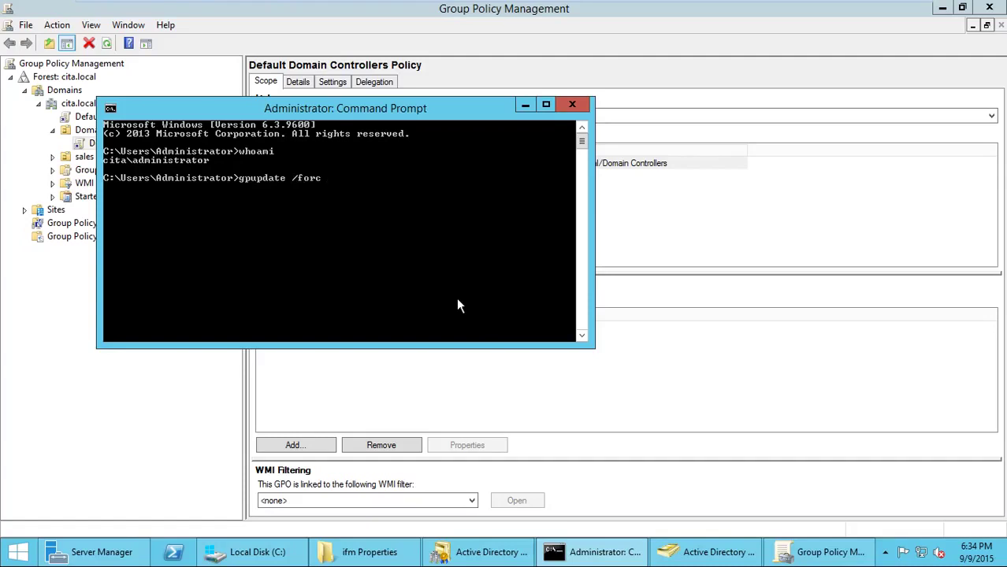
{"action": "type", "text": "e"}
{"action": "key", "text": "Return"}
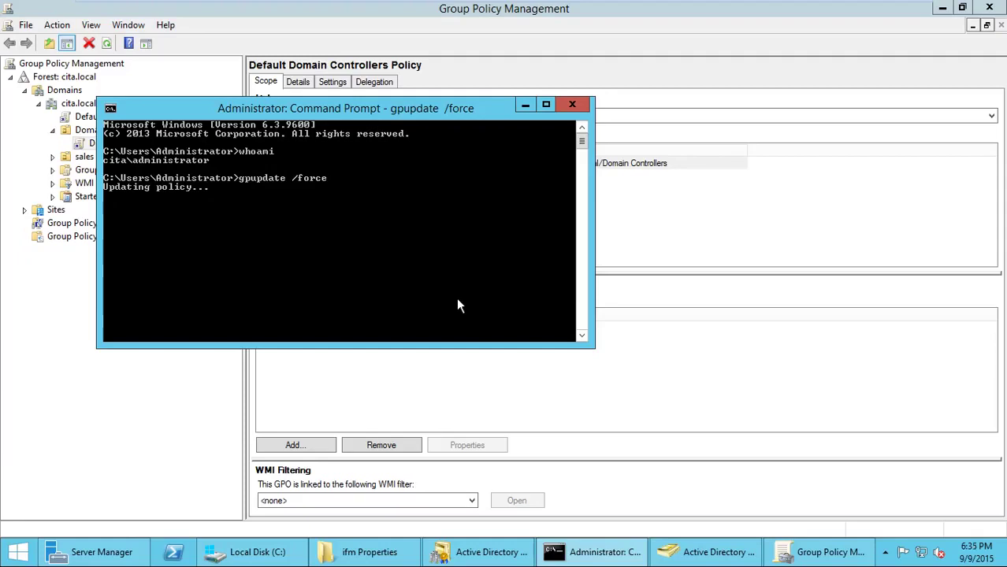
Close Group Policy Management, Server Manager, the AD consoles, Explorer, ifm properties, and Command Prompt.
{"action": "left_click", "coordinate": [993, 8]}
{"action": "left_click", "coordinate": [1004, 8]}
{"action": "left_click", "coordinate": [1004, 8]}
{"action": "left_click", "coordinate": [1004, 8]}
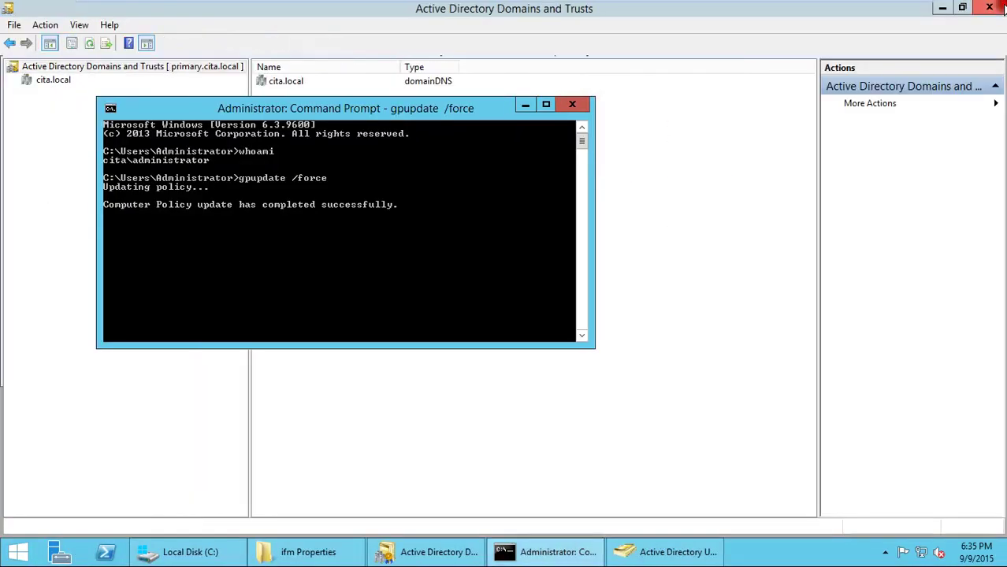
{"action": "left_click", "coordinate": [1005, 8]}
{"action": "left_click", "coordinate": [1004, 8]}
{"action": "left_click", "coordinate": [308, 411]}
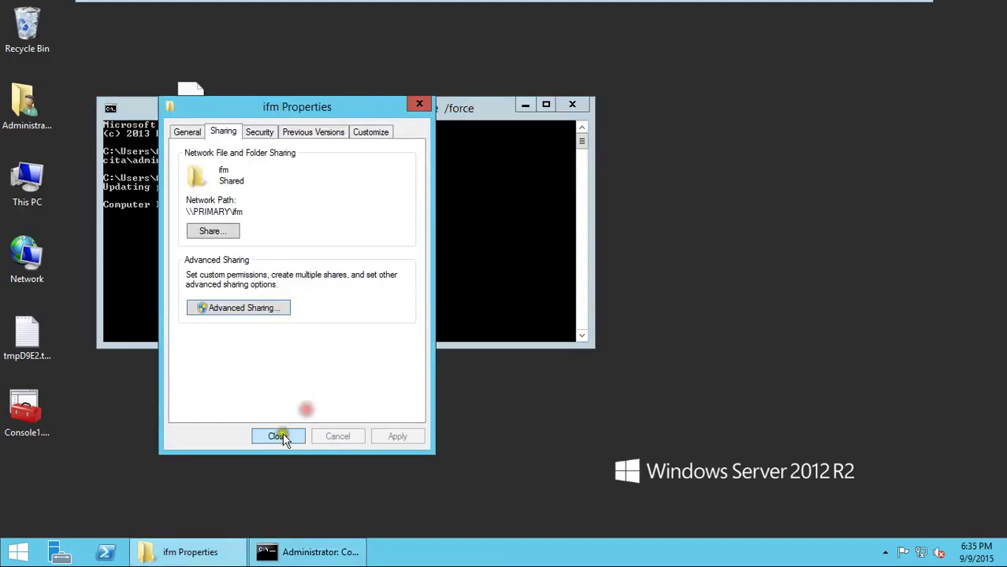
{"action": "left_click", "coordinate": [282, 433]}
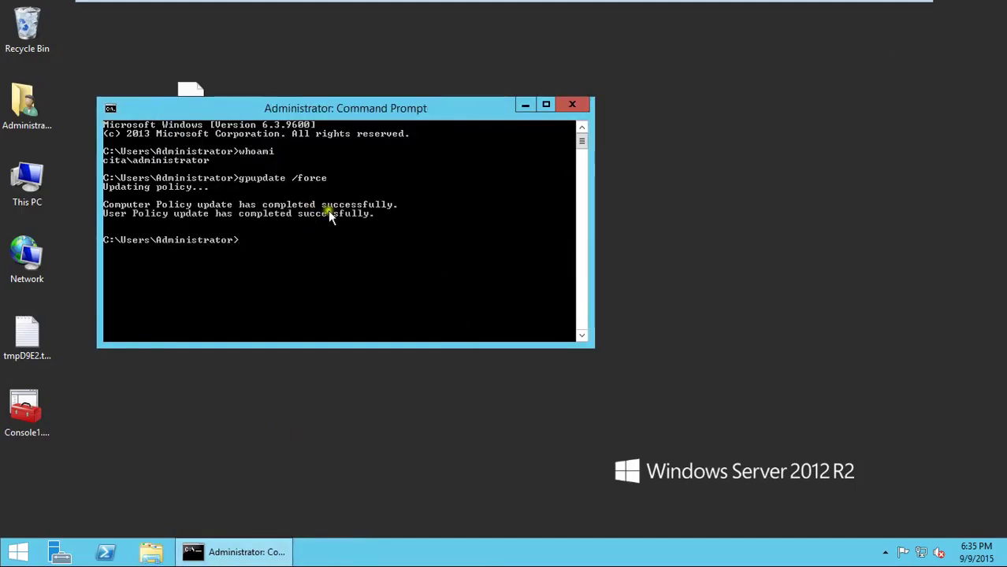
{"action": "left_click", "coordinate": [573, 106]}
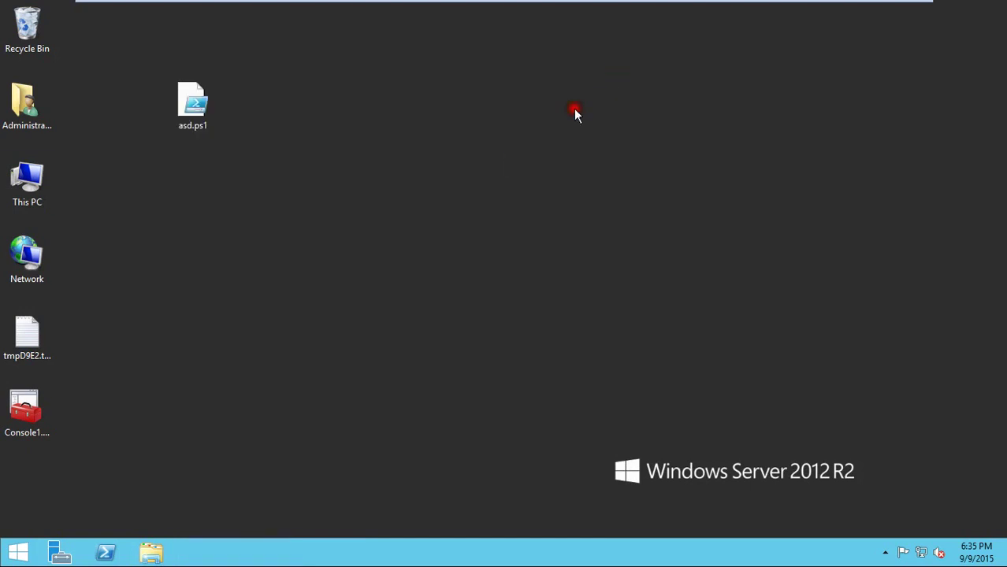
Sign out of the administrator session from the Start right-click menu.
{"action": "right_click", "coordinate": [17, 553]}
{"action": "mouse_move", "coordinate": [84, 534]}
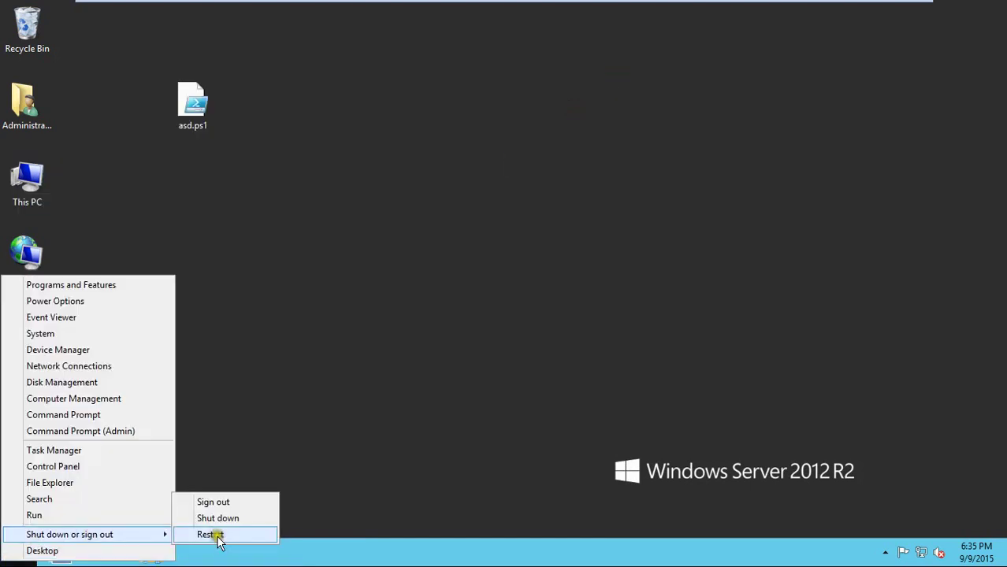
{"action": "left_click", "coordinate": [219, 502]}
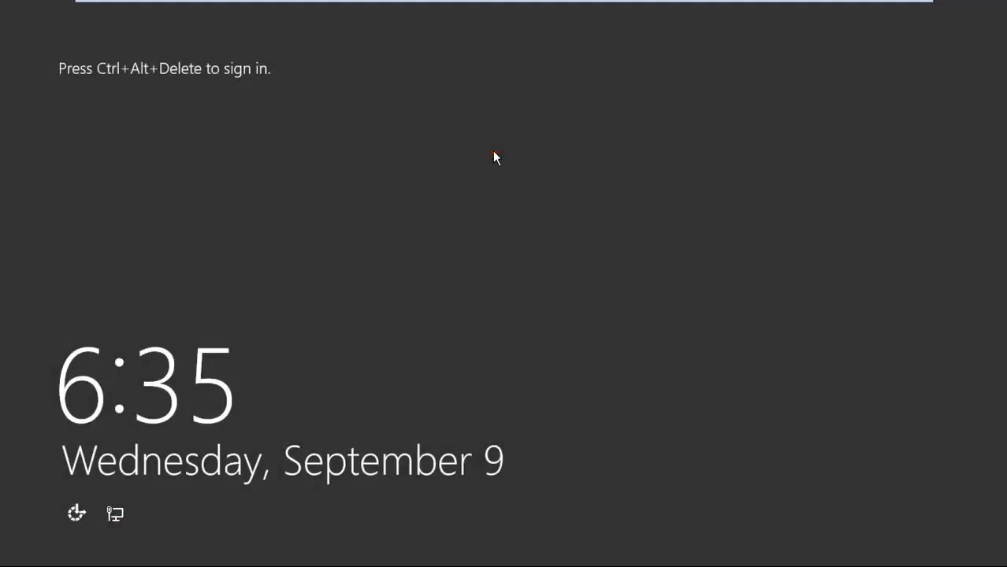
{"action": "key", "text": "ctrl+alt+Delete"}
{"action": "left_click", "coordinate": [607, 196]}
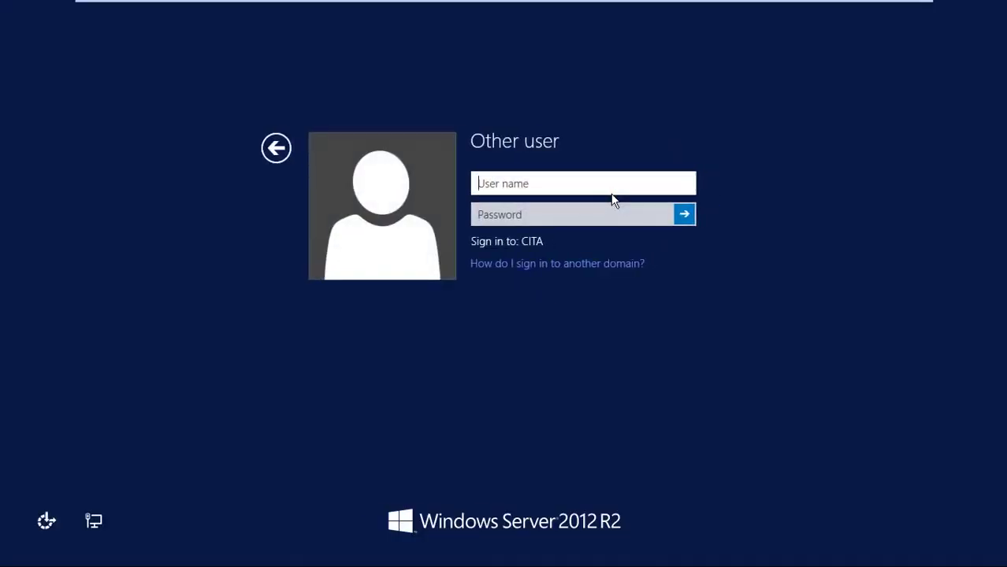
{"action": "type", "text": "ab@cita"}
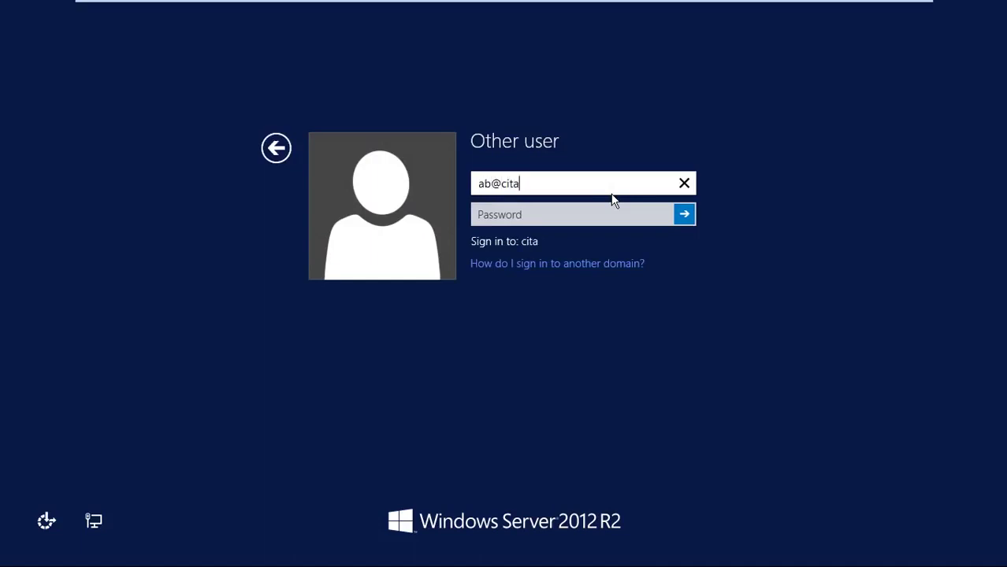
{"action": "type", "text": ".net"}
{"action": "key", "text": "Tab"}
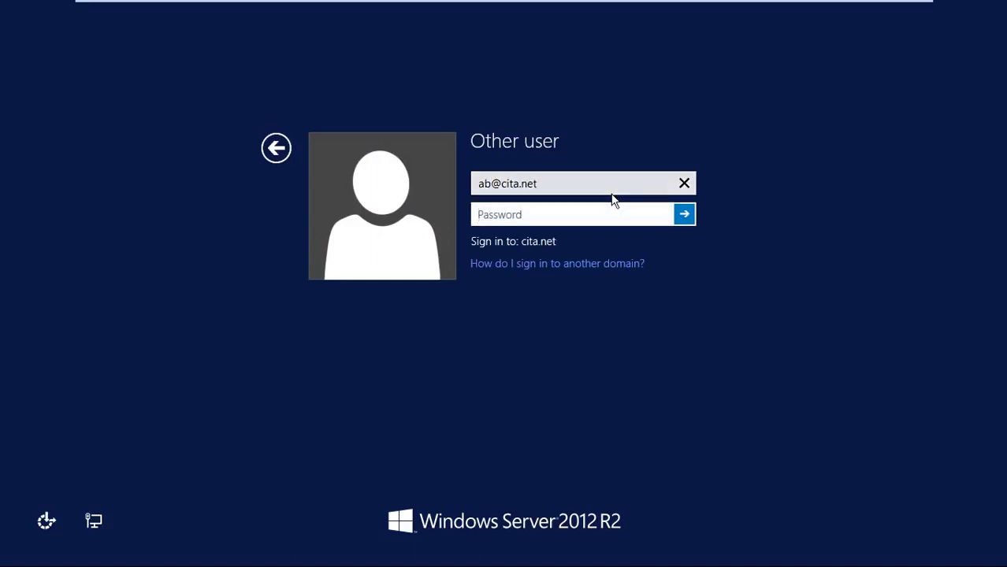
{"action": "type", "text": "*******"}
{"action": "key", "text": "Return"}
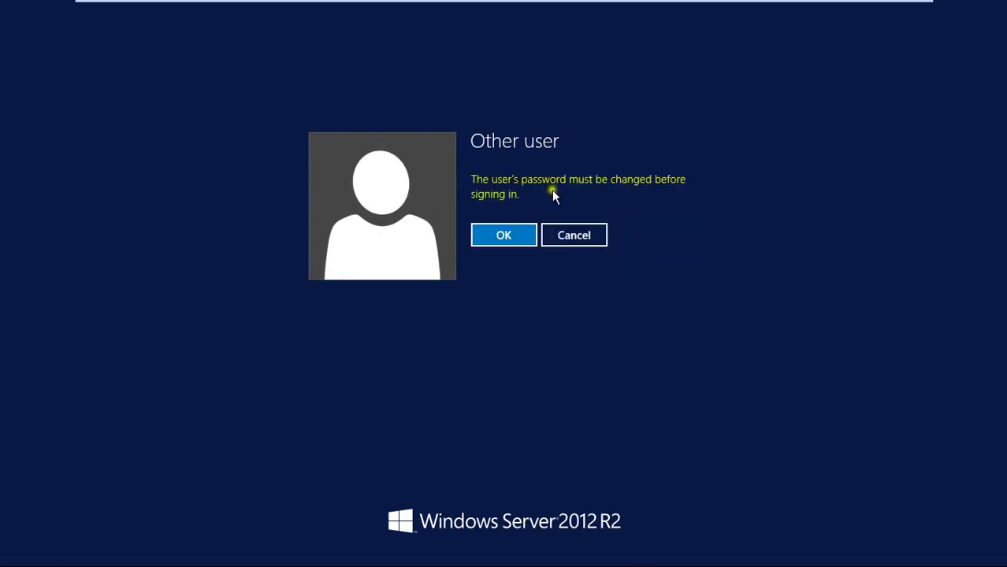
Set and confirm a new password at the required change prompt, then acknowledge the confirmation.
{"action": "left_click", "coordinate": [515, 233]}
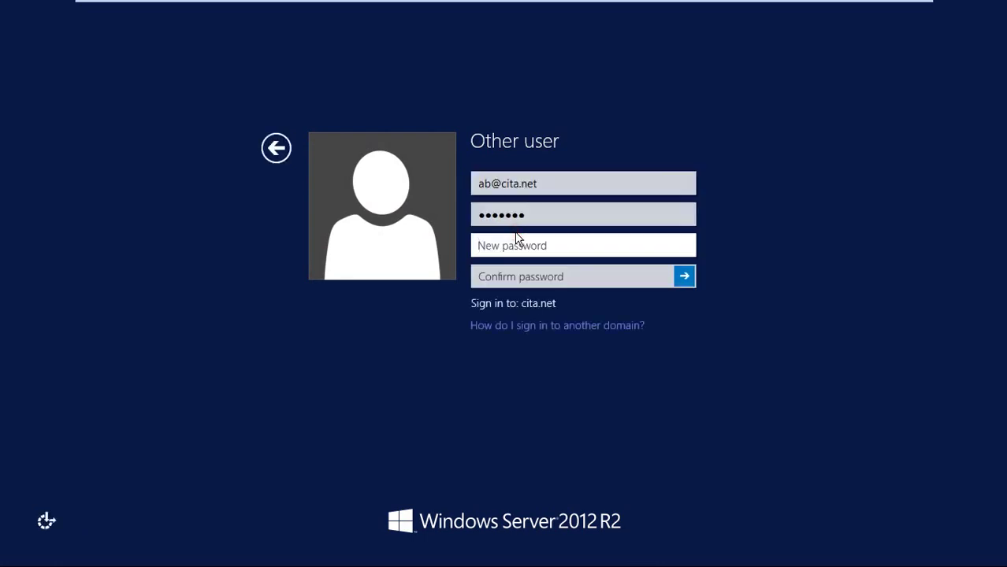
{"action": "type", "text": "********"}
{"action": "key", "text": "Tab"}
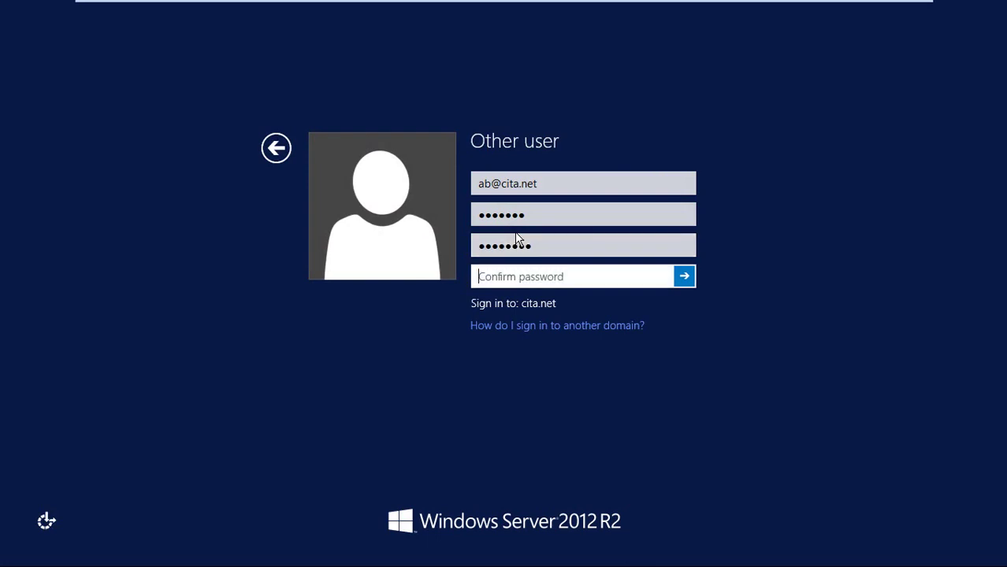
{"action": "type", "text": "********"}
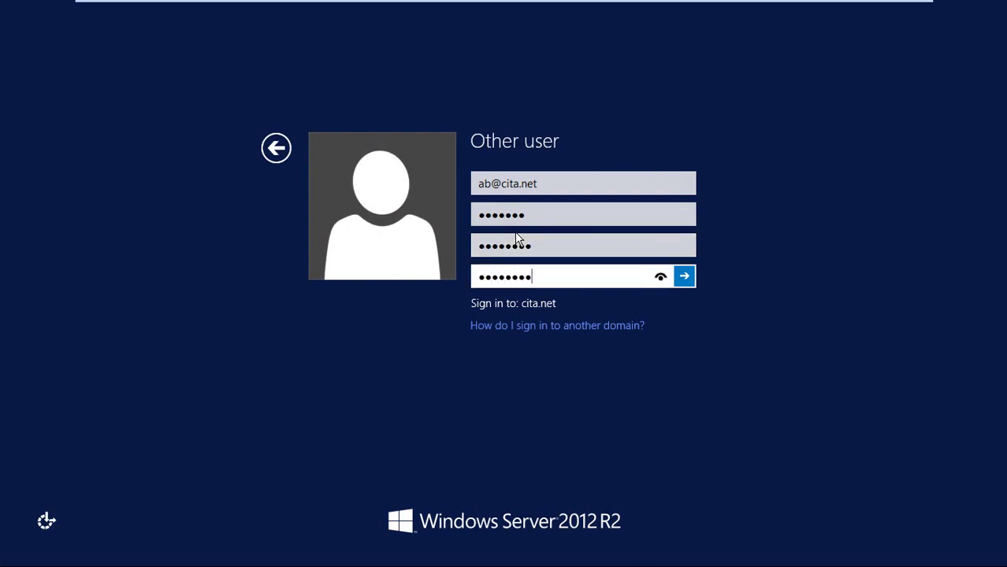
{"action": "key", "text": "Return"}
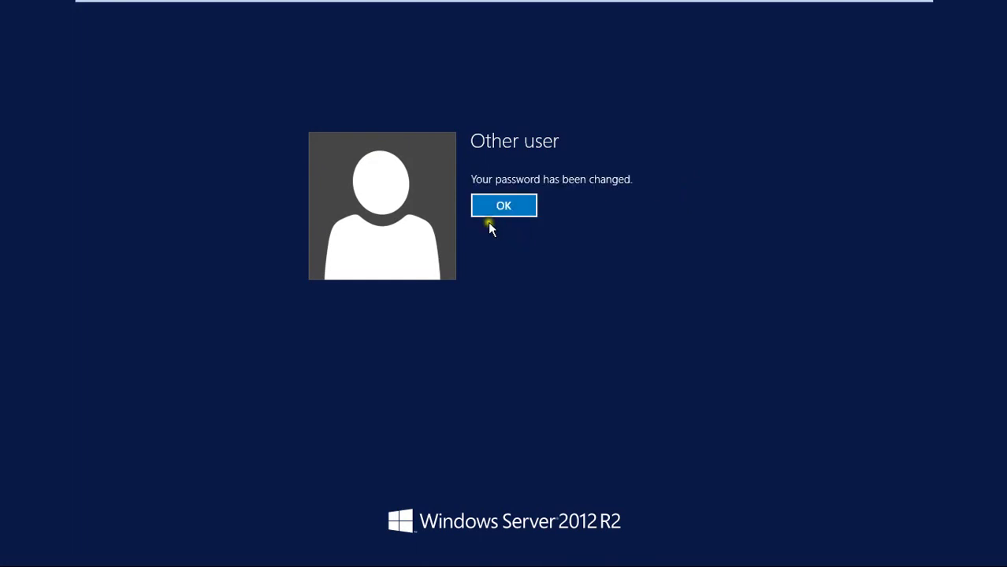
{"action": "left_click", "coordinate": [500, 204]}
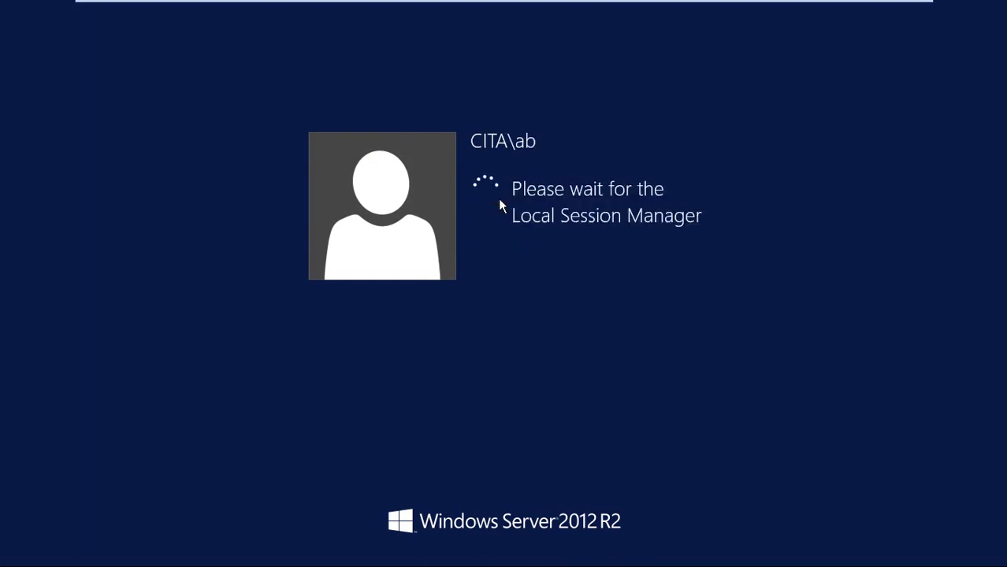